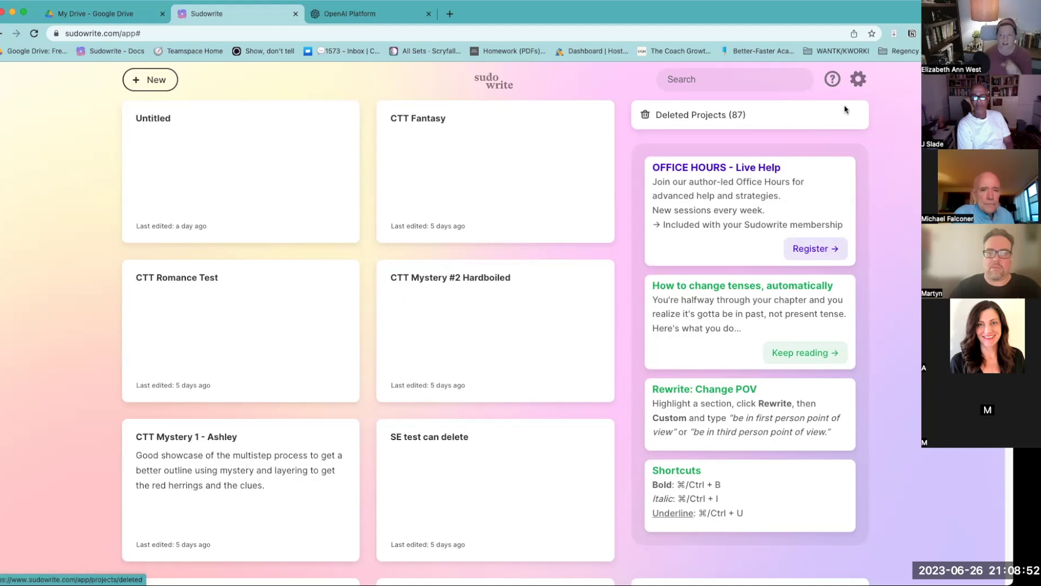
Step: Review the membership plans from the account settings and return to the projects page
left_click(857, 83)
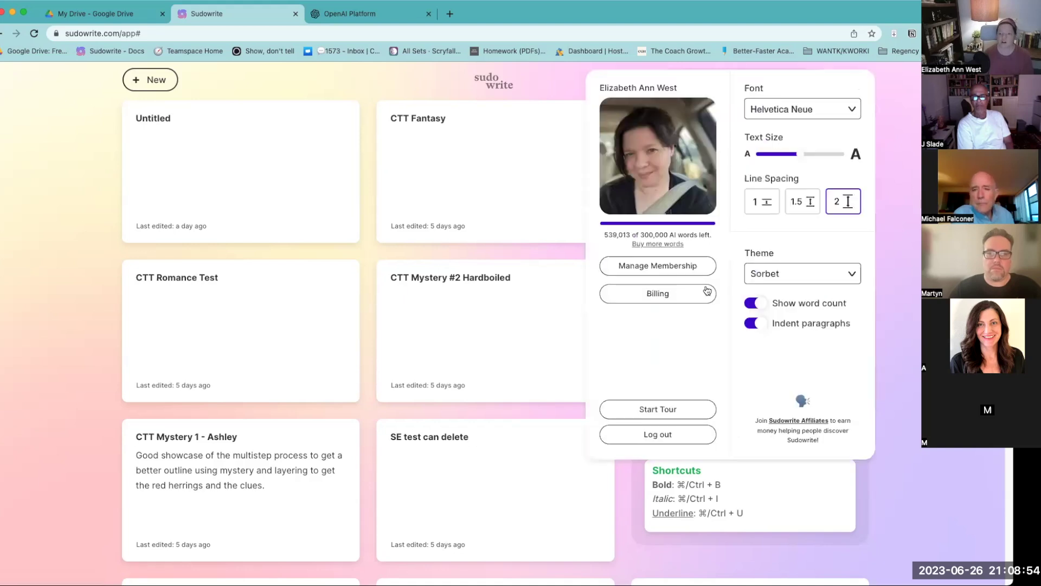
left_click(663, 268)
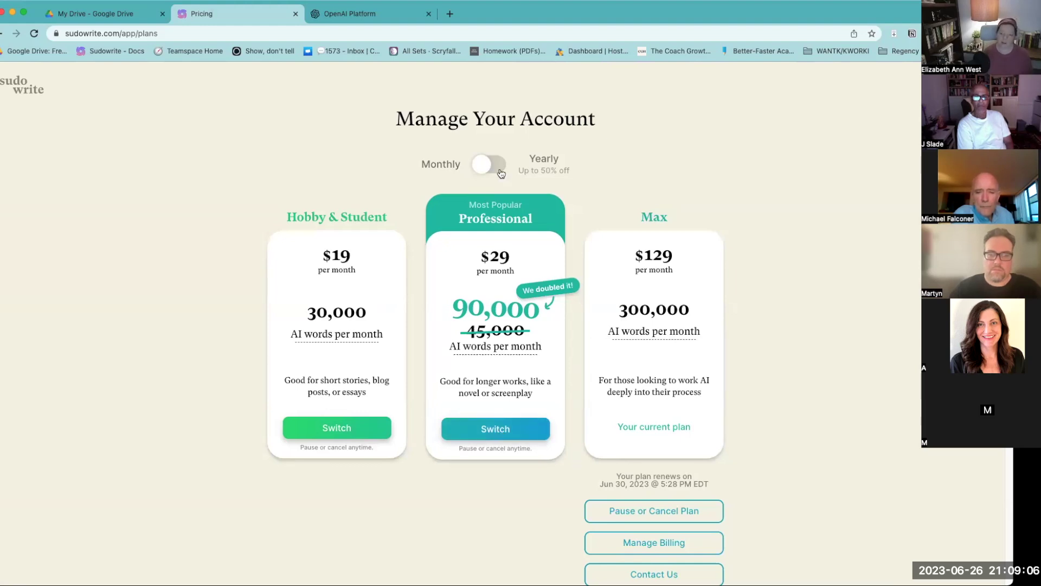
mouse_move(492, 349)
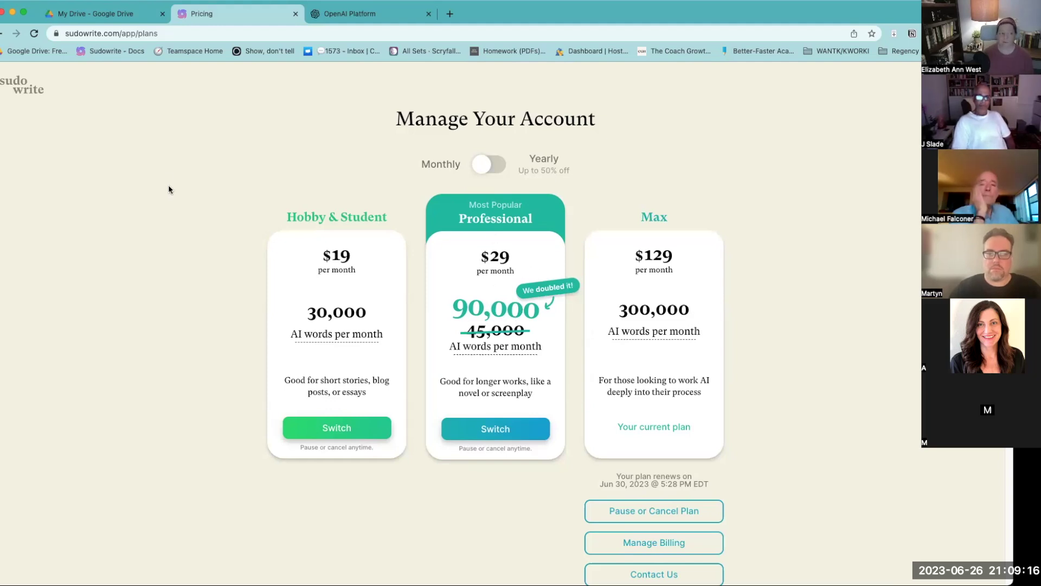
key("super+bracketleft")
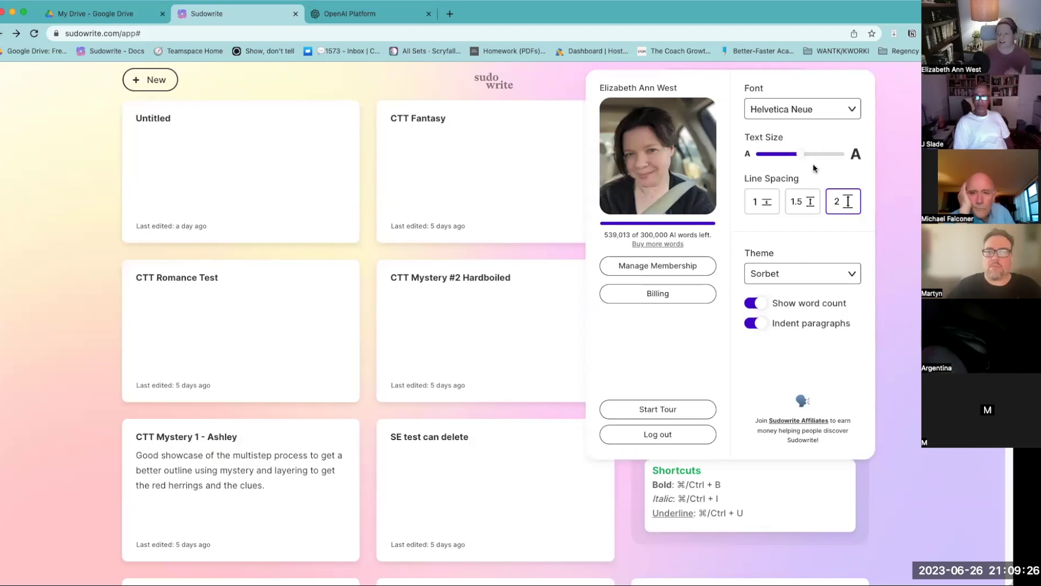
Step: Try the Charcoal theme, restore the Sorbet theme and close the account settings
left_click(808, 273)
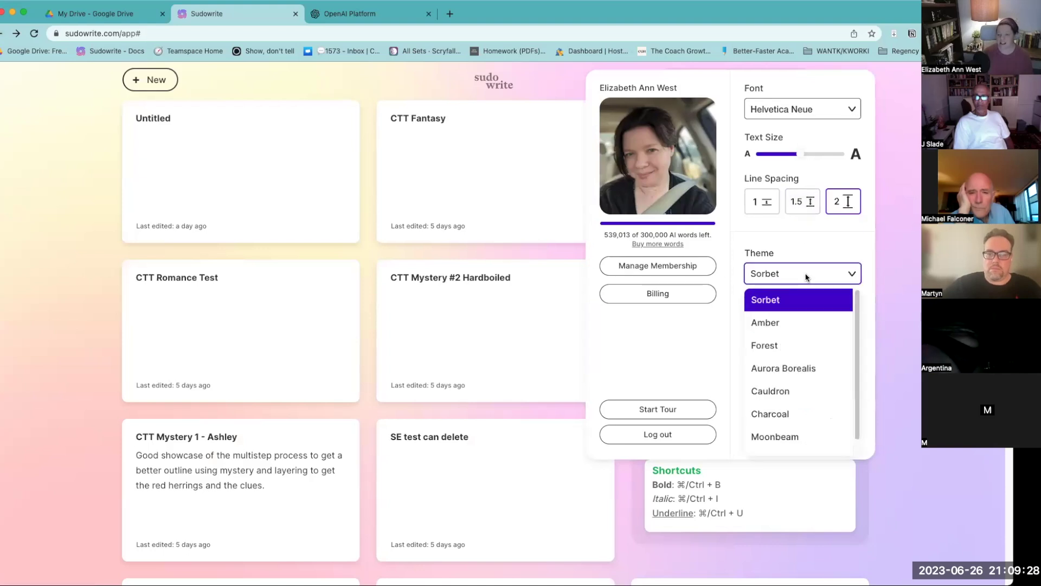
left_click(782, 413)
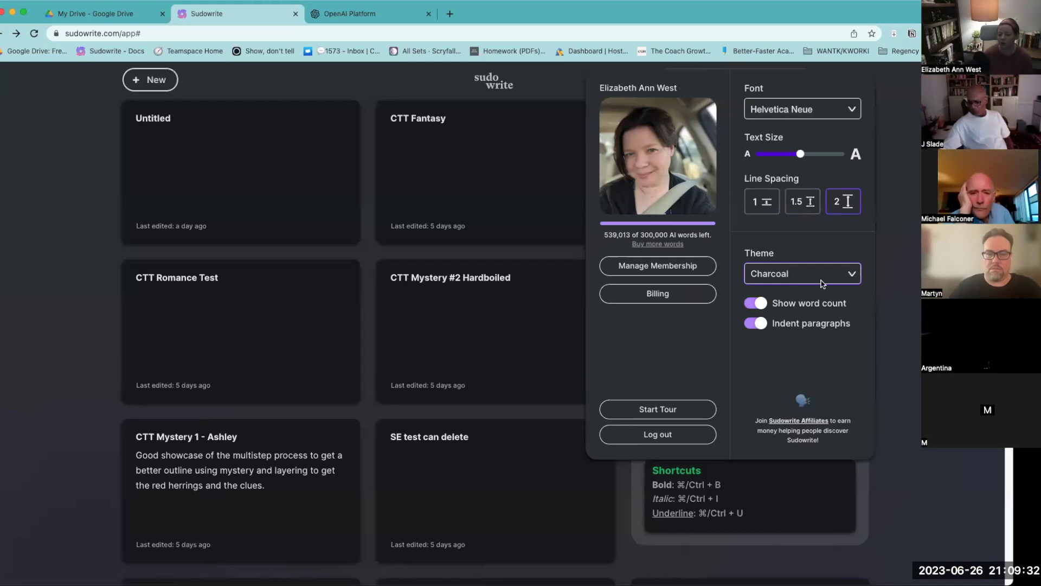
left_click(821, 273)
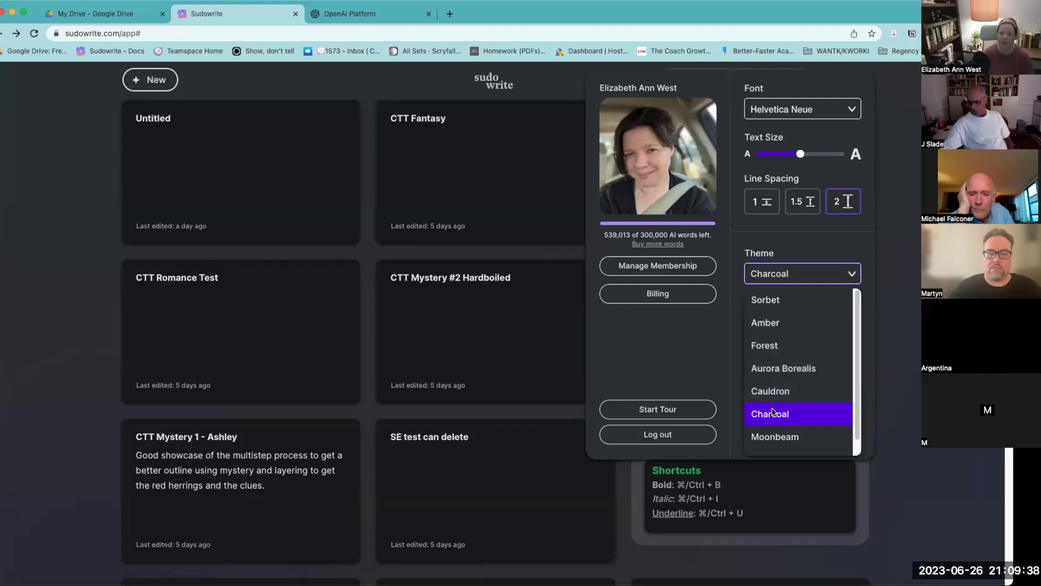
scroll(773, 416, "down", 1)
scroll(775, 434, "up", 2)
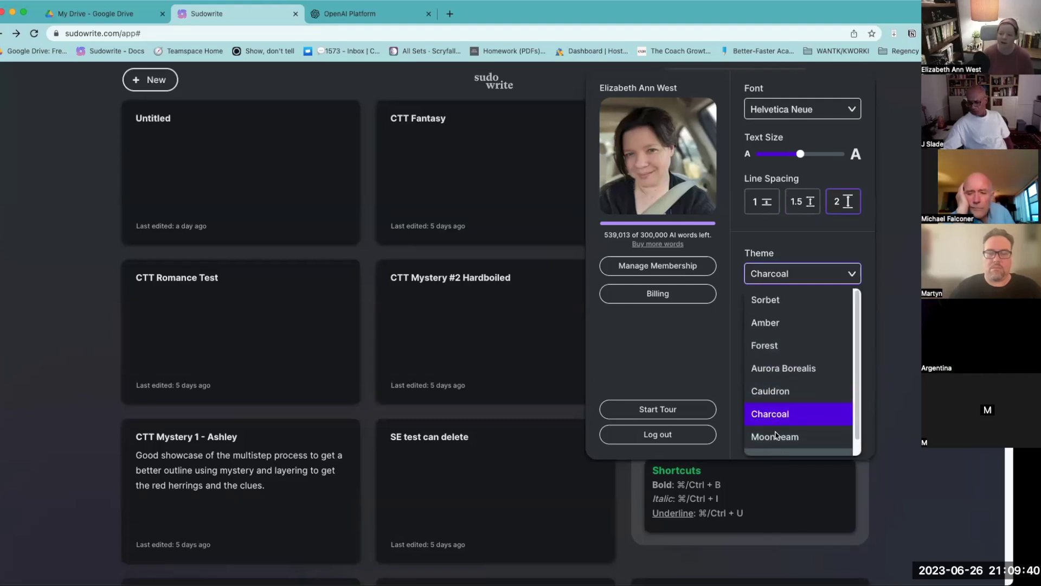
left_click(777, 307)
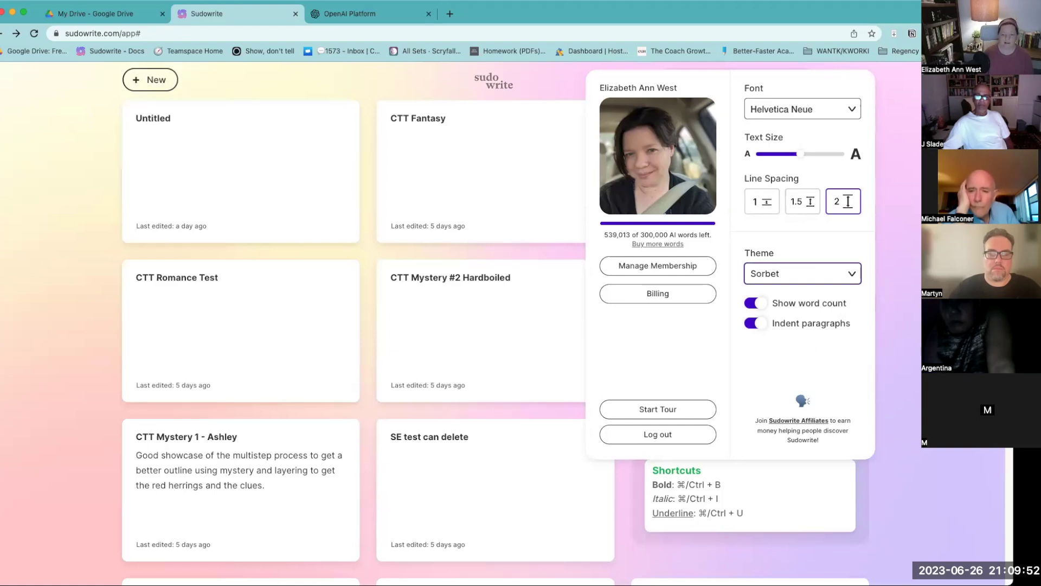
left_click(36, 359)
Step: Create a new project and name it "Sudowrite 101 June 26 9 PM"
left_click(150, 82)
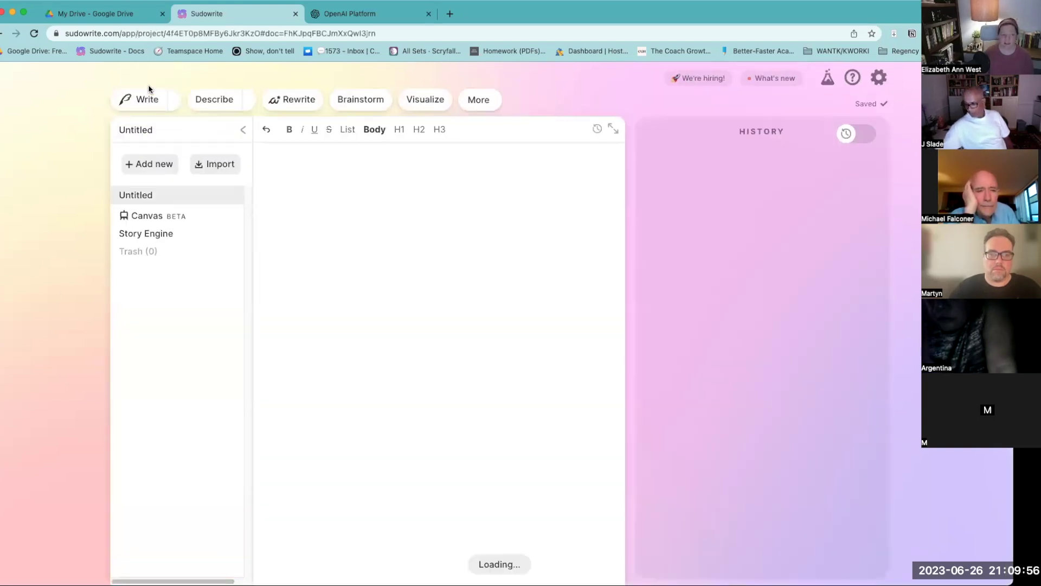
left_click(220, 129)
double_click(220, 129)
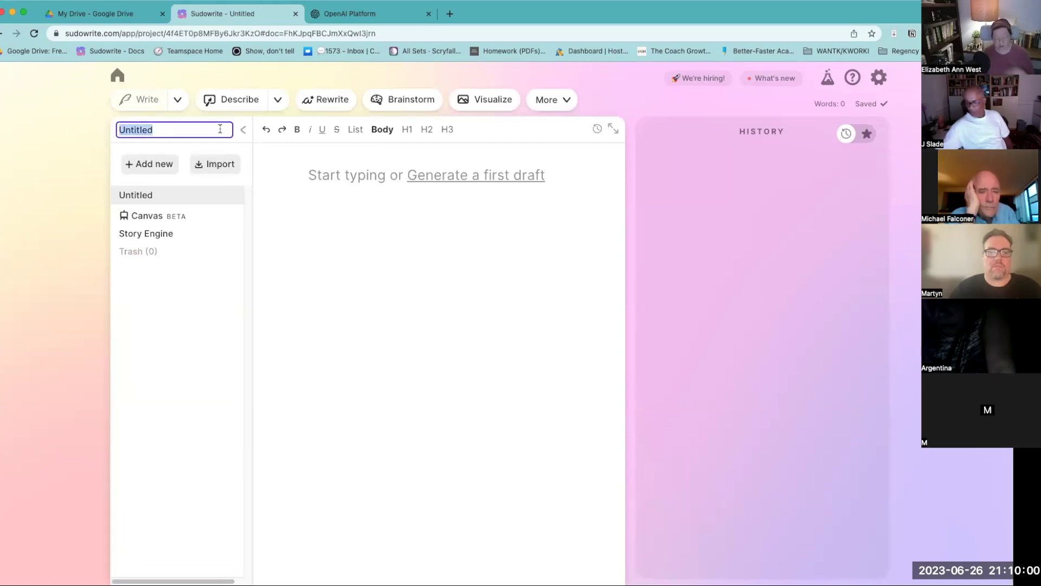
type("Sudowrite 101 Ju")
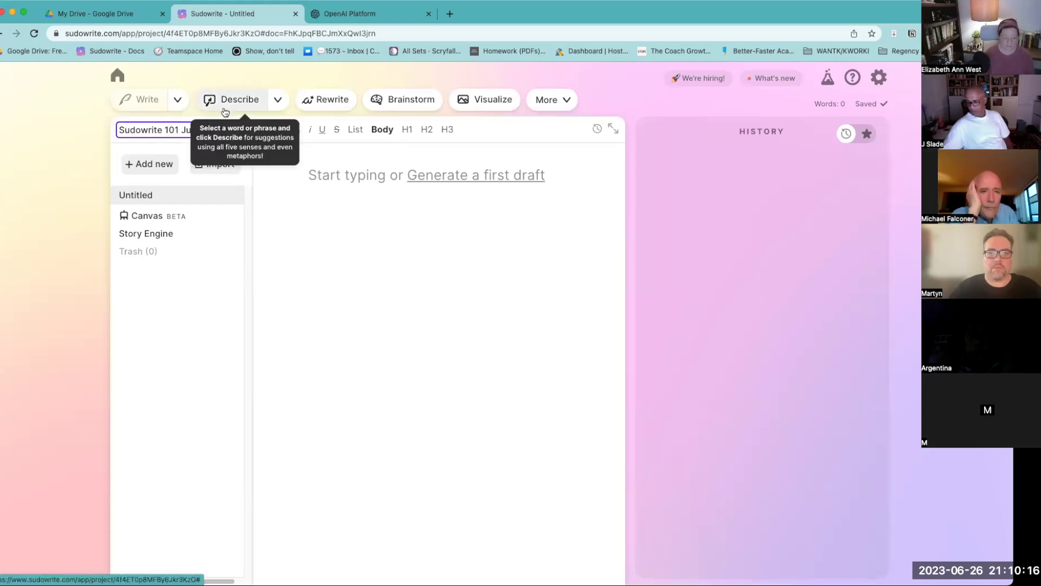
type("2023")
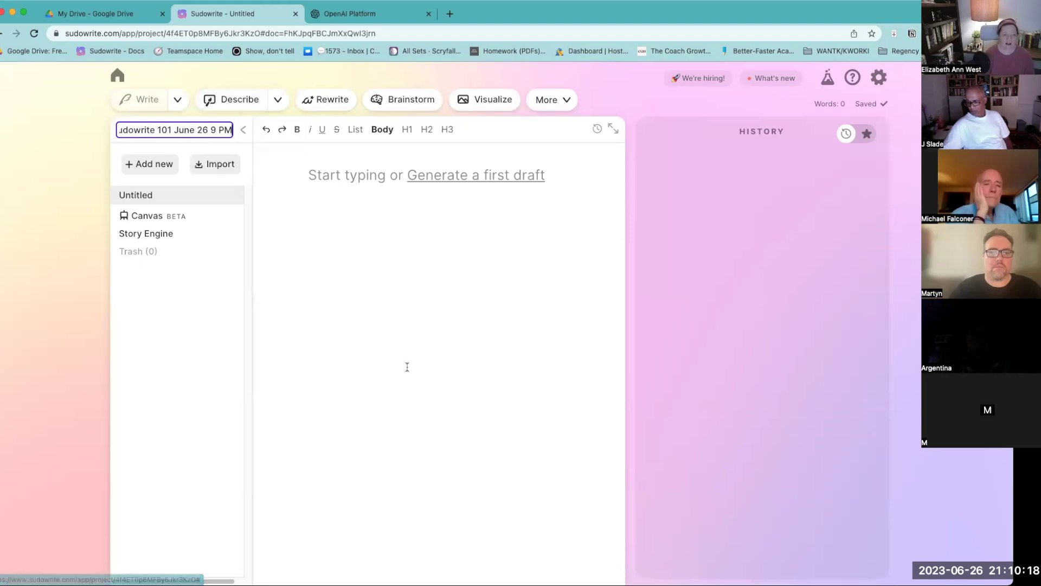
Step: Write the opening line in the document: "Maisy carried her backpack, strap loose, so the bag hung low on her shoulders"
left_click(407, 366)
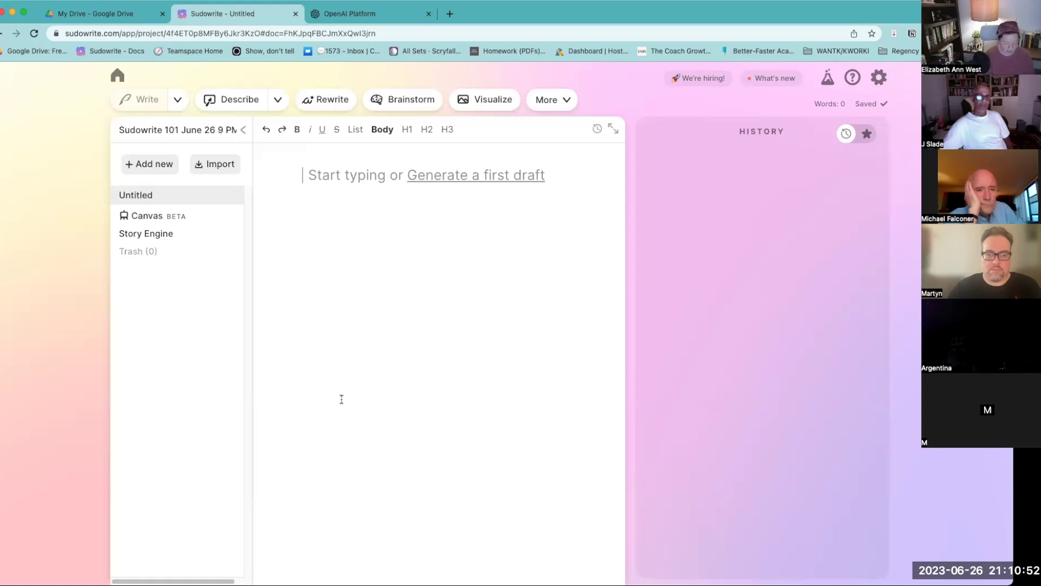
type("Maisy")
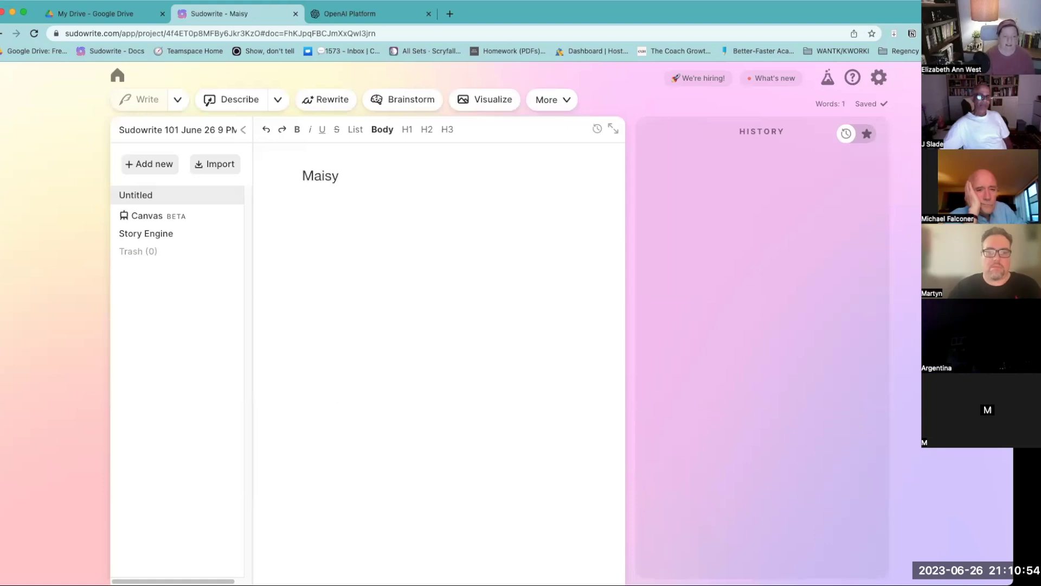
type(" carried her bac")
type("kpack, lo")
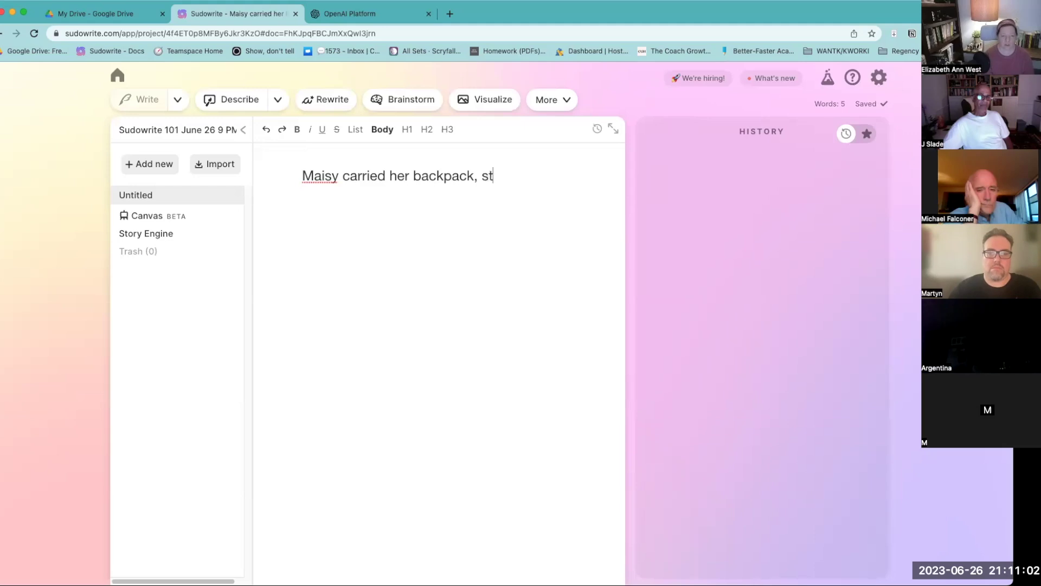
type("rap loose, so the")
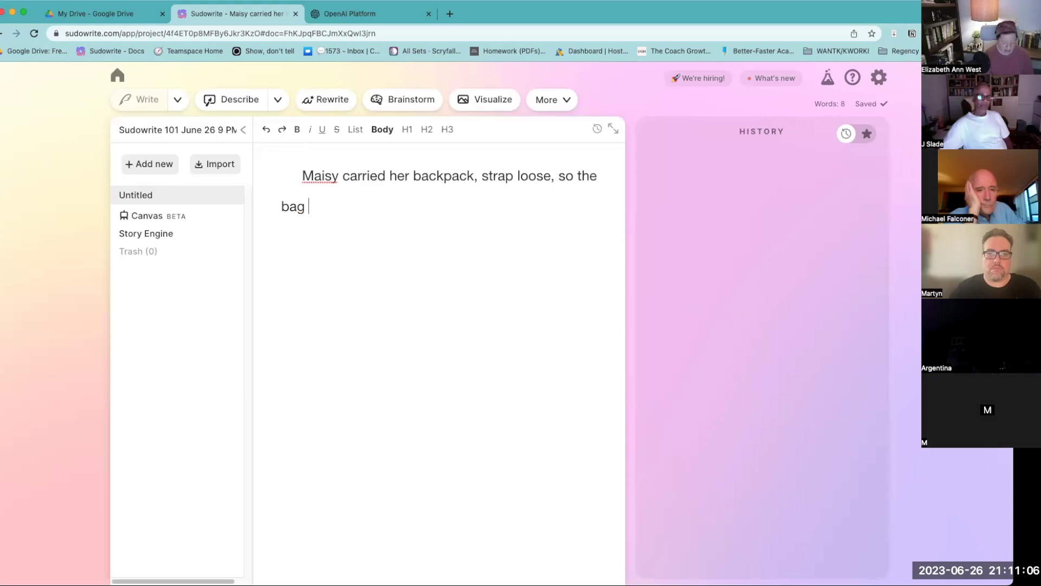
type("on")
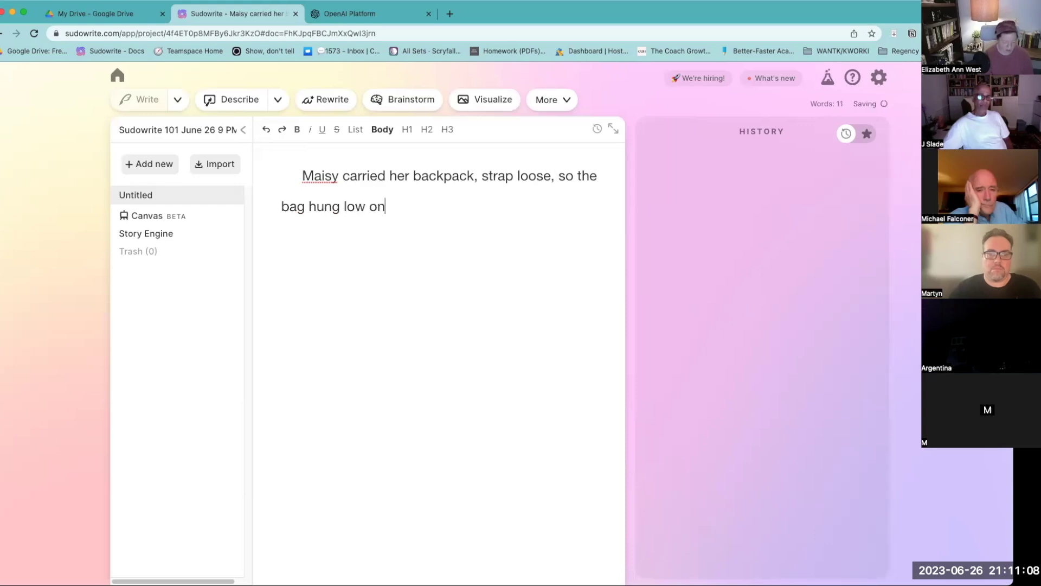
type(" her shoulders")
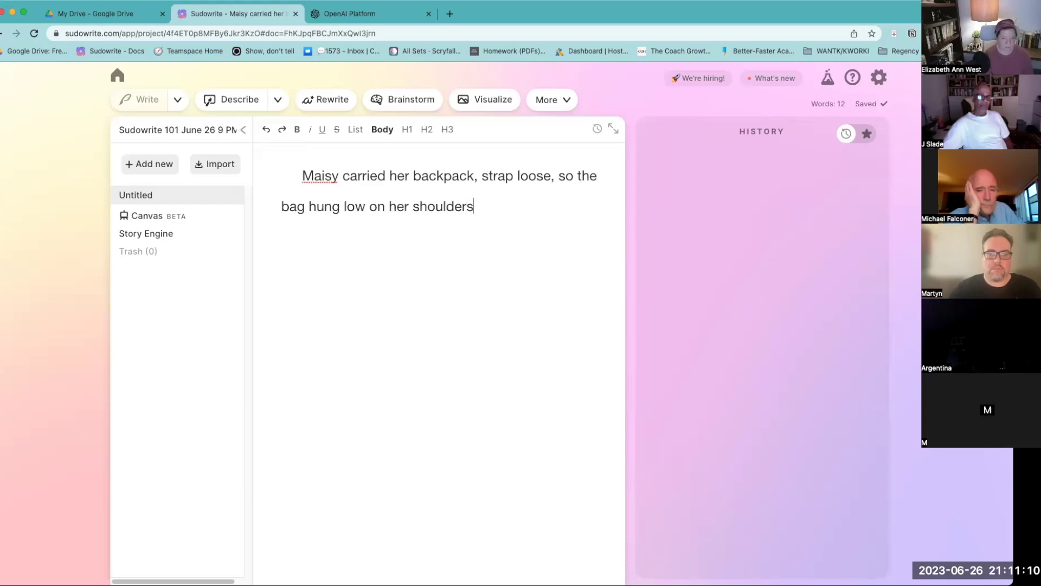
Step: End the opening sentence and continue the paragraph with "She hated this part. A new house. A new school. It was"
type(". She hated this")
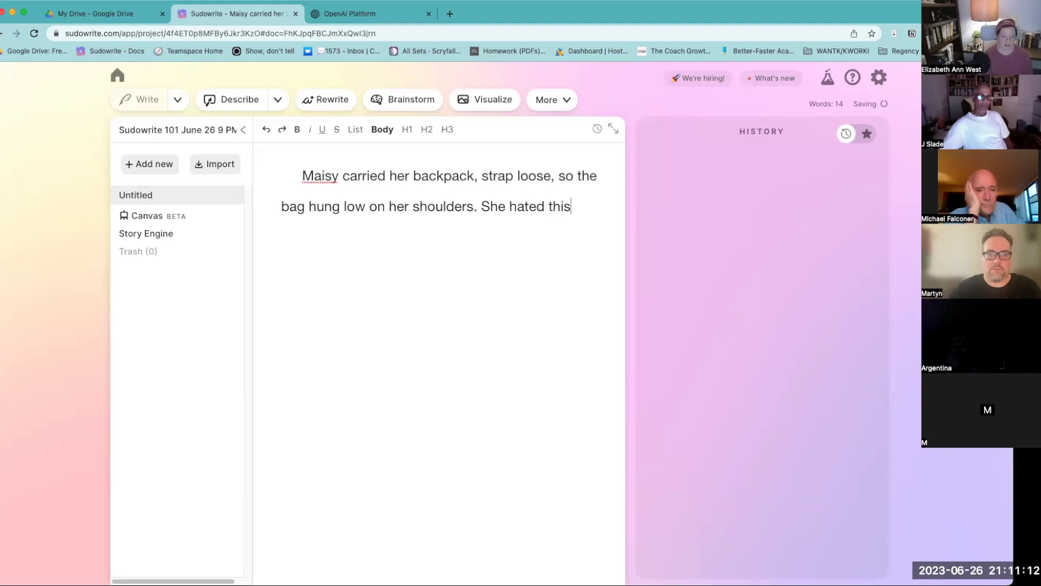
type(" part. A new ho")
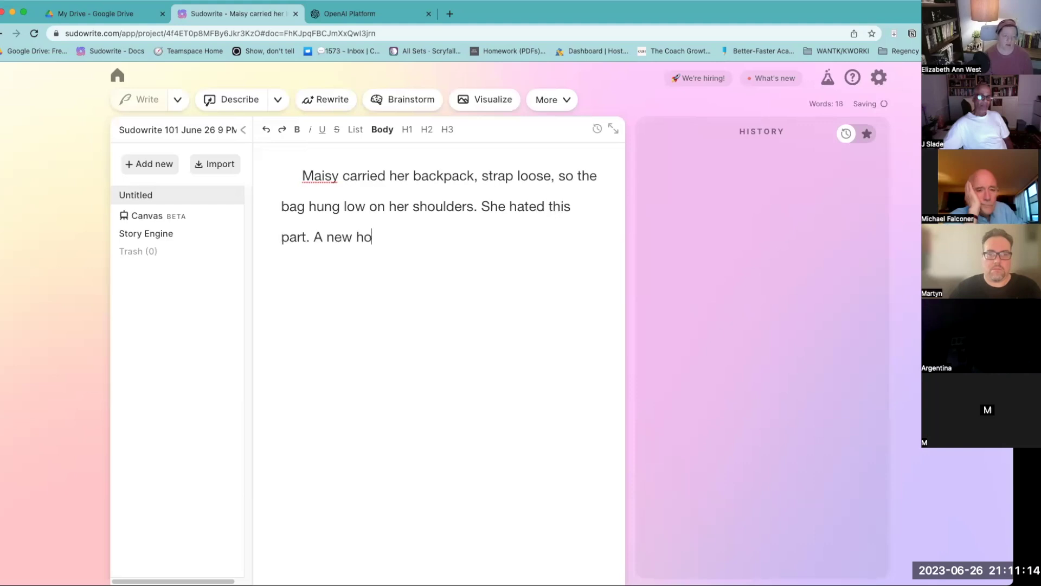
type("use. A new scho")
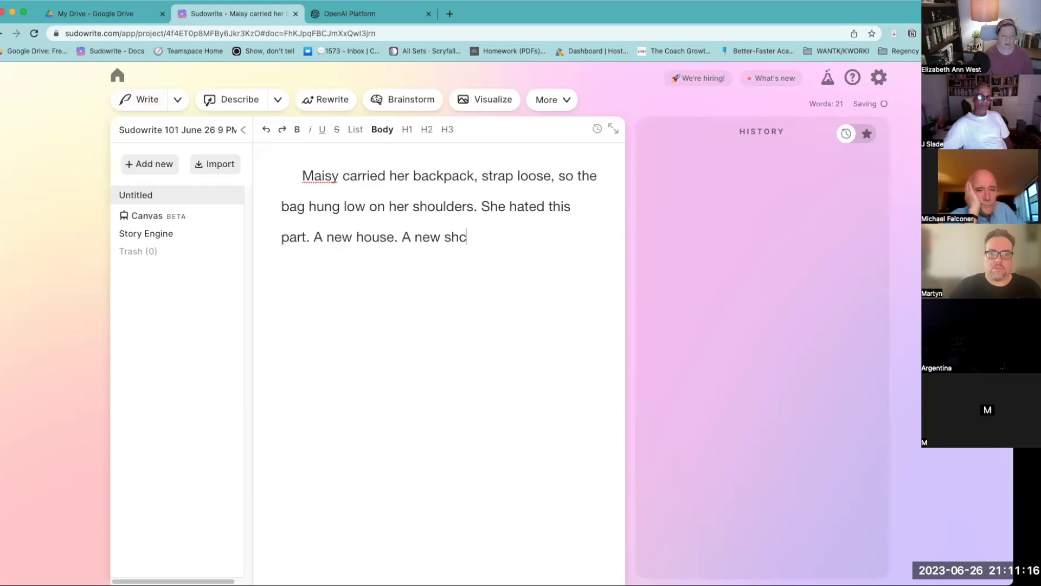
type("ol. It was ")
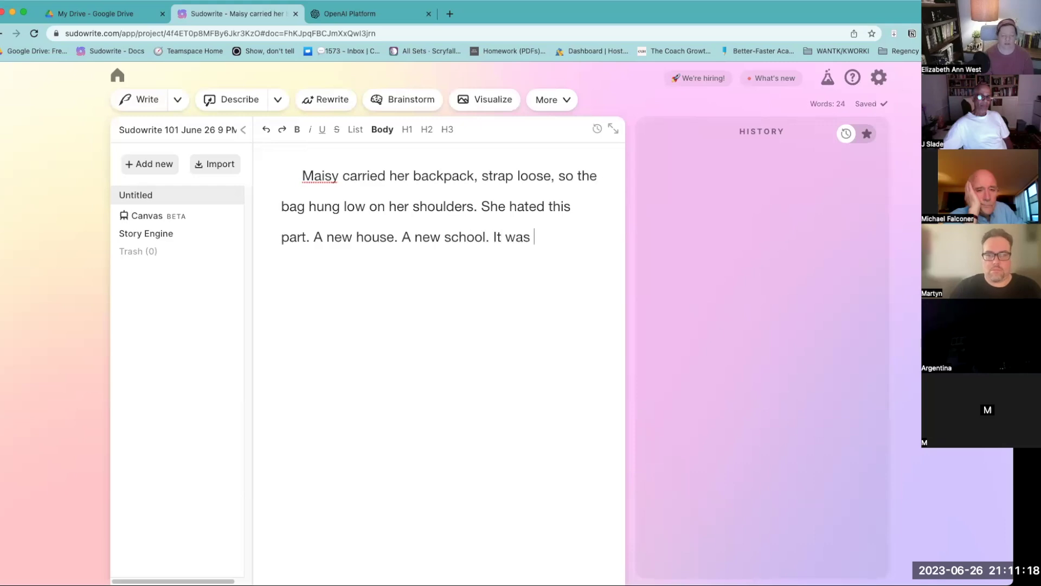
Step: Complete the paragraph's last sentence so it reads "It was always this way when her mother took new orders."
type("always this way with")
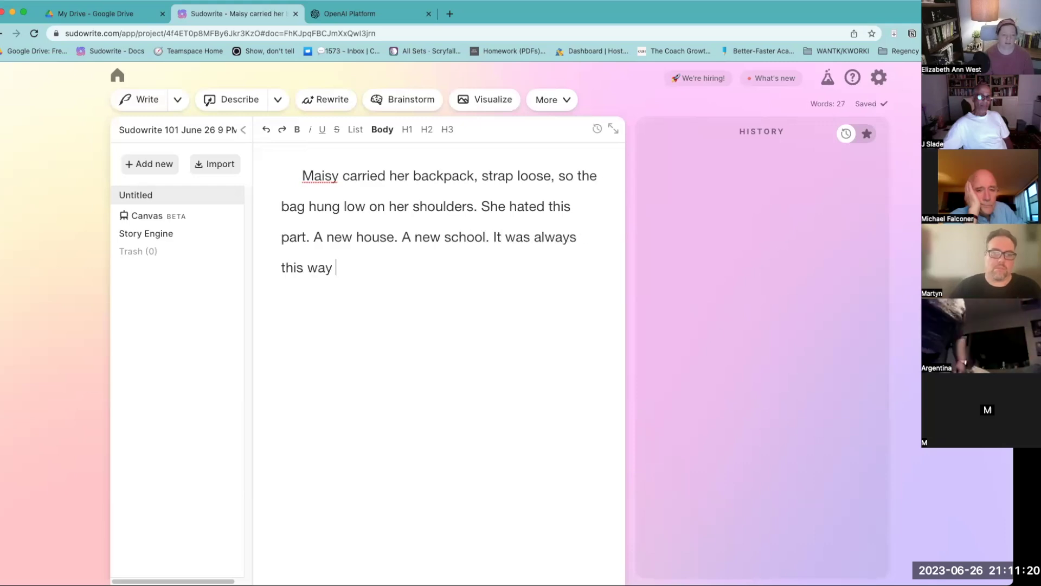
key("BackSpace")
key("BackSpace")
key("BackSpace")
key("BackSpace")
type("her sh")
key("BackSpace")
key("BackSpace")
key("BackSpace")
type("n her ")
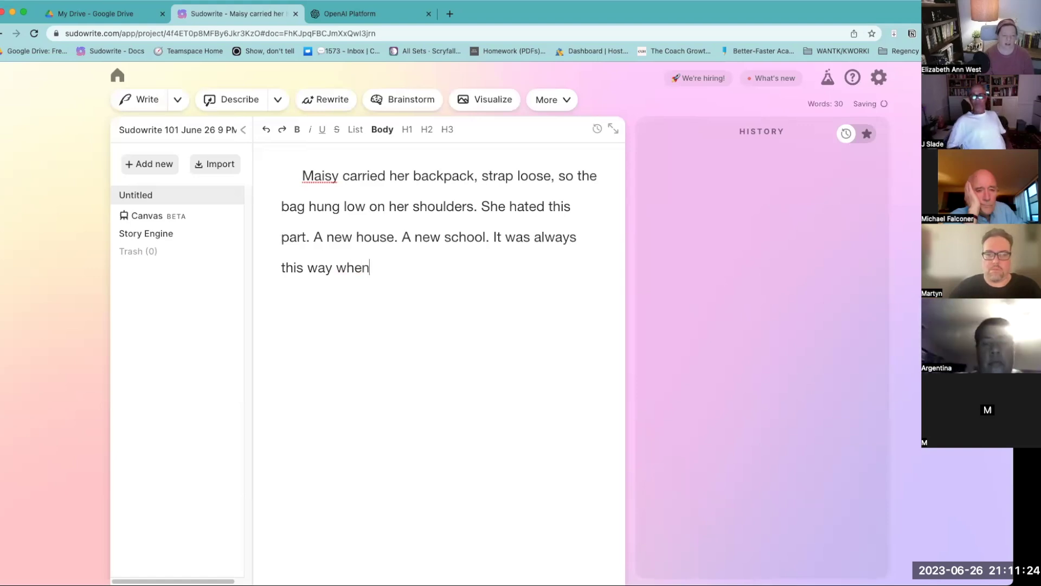
type("mother took ne")
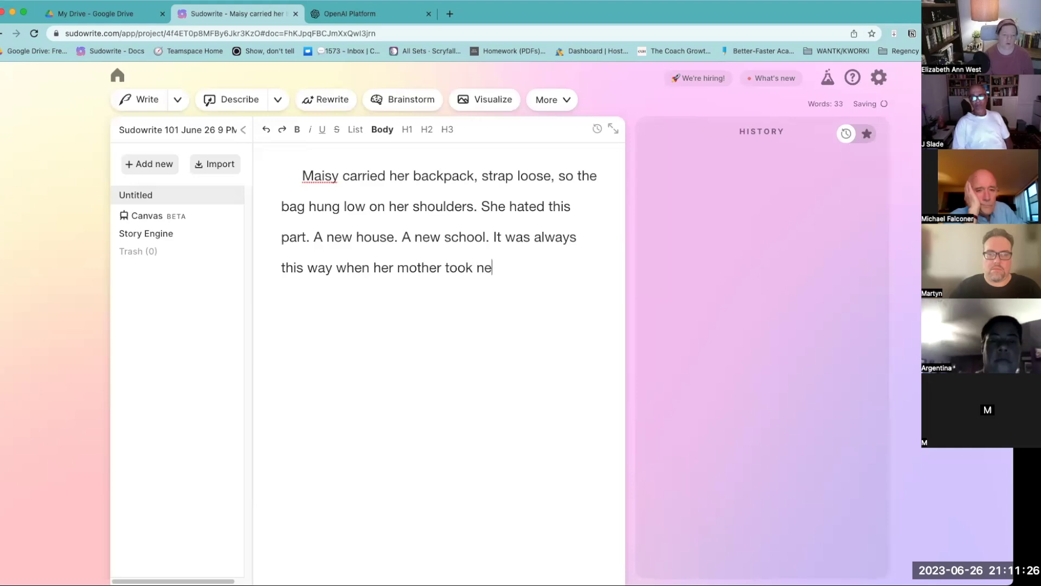
type("w orders.")
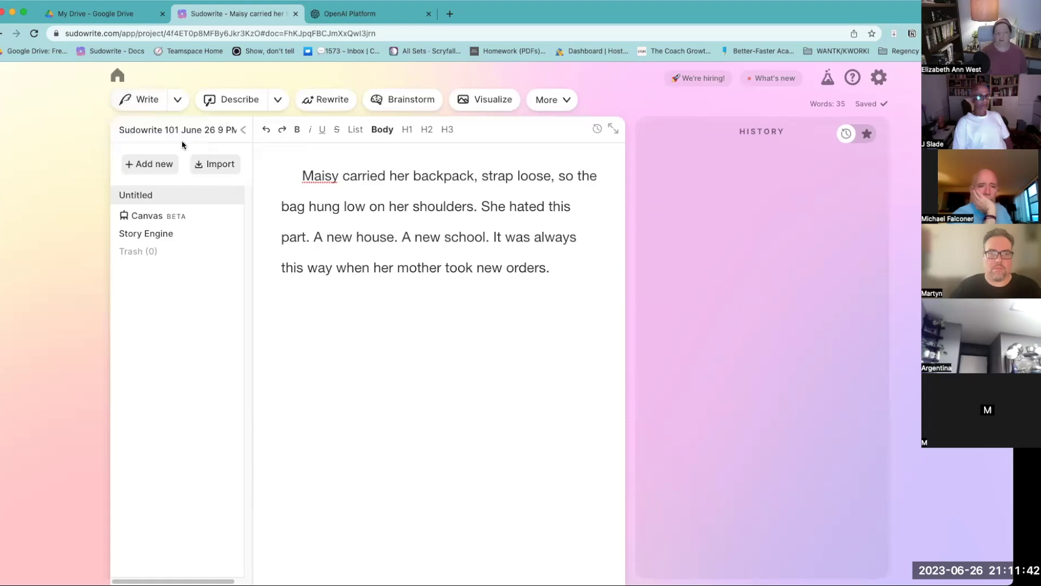
Step: Open the Write settings and try different Creativity levels, finishing with Creativity set to Least
left_click(174, 106)
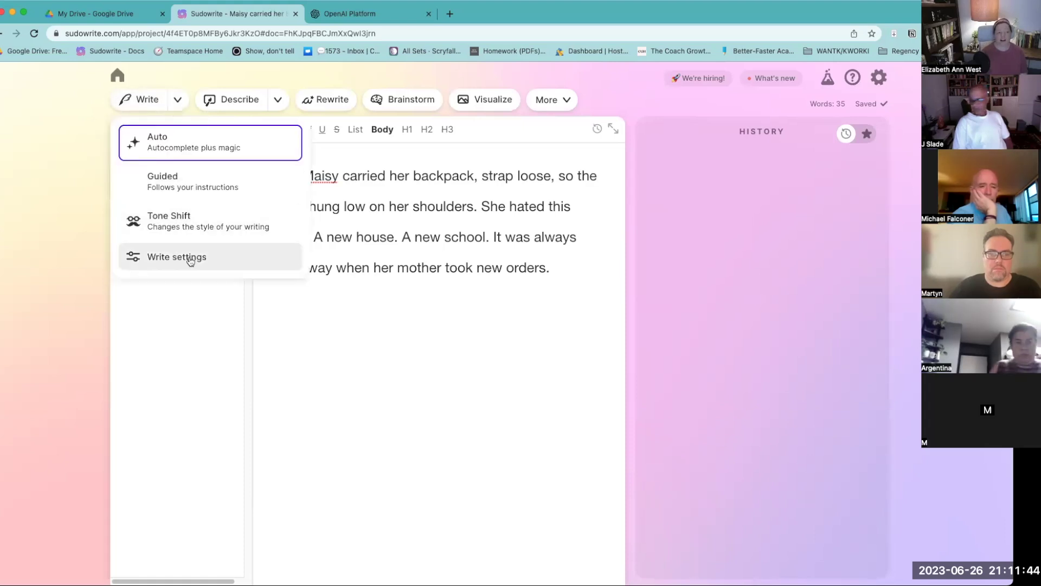
left_click(243, 260)
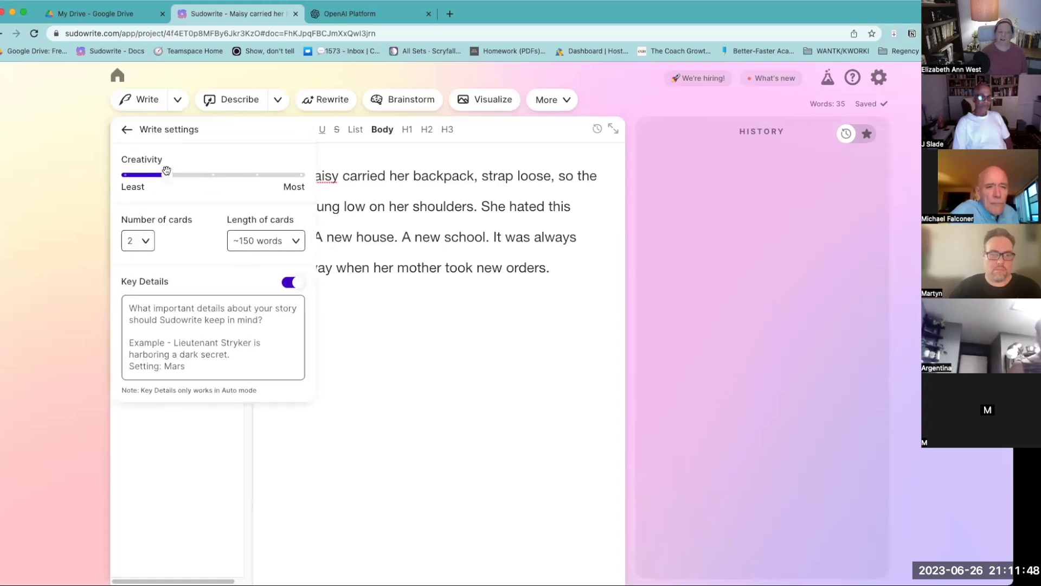
left_click_drag(166, 174, 293, 181)
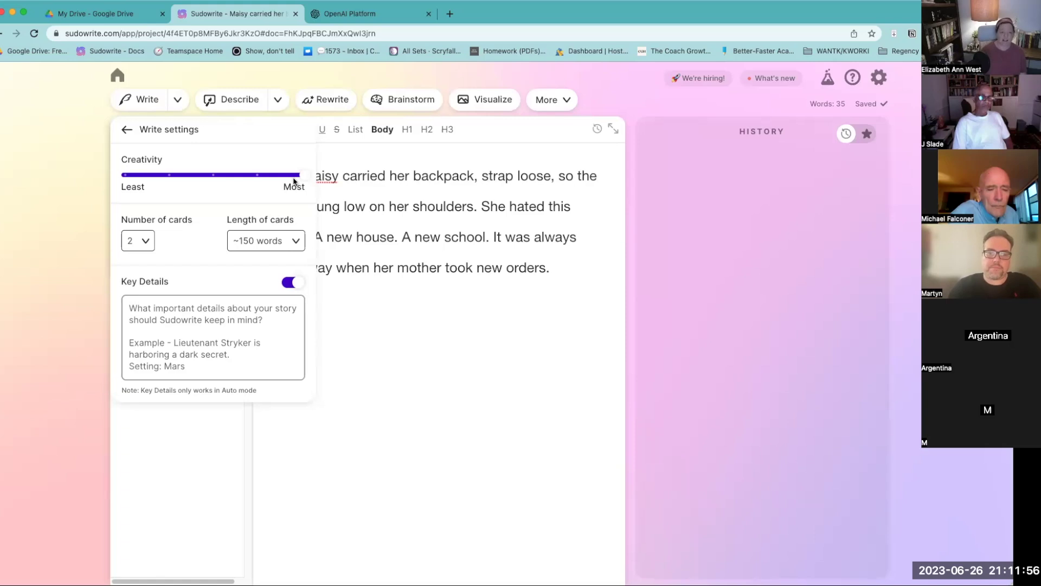
left_click_drag(300, 175, 106, 178)
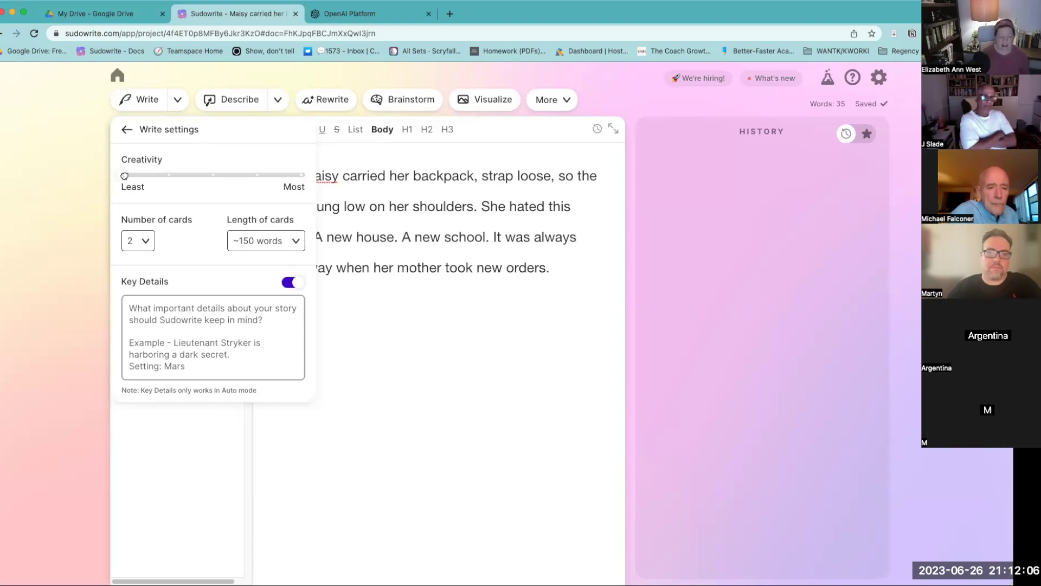
left_click_drag(124, 175, 213, 169)
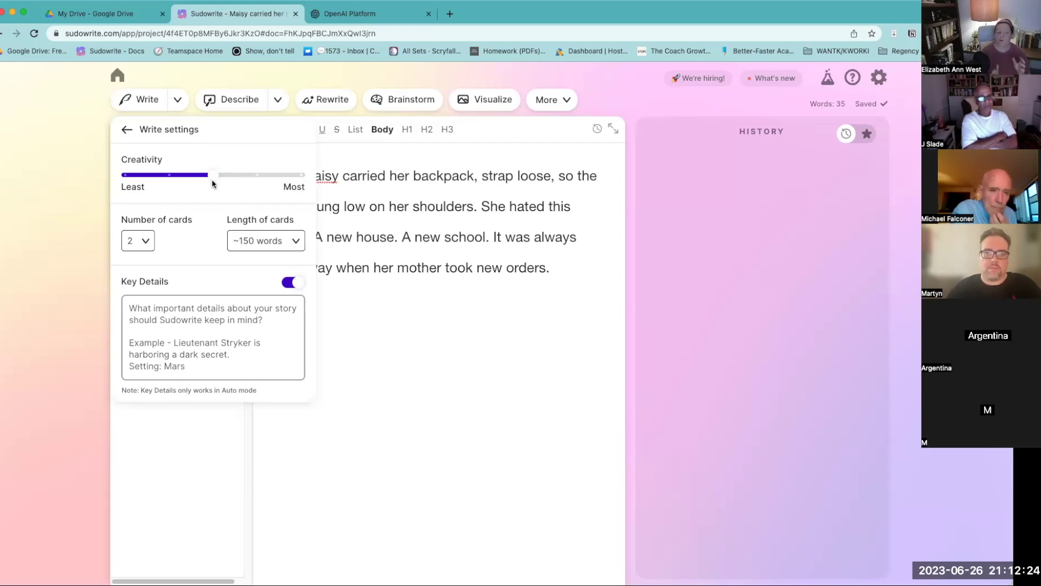
left_click(297, 175)
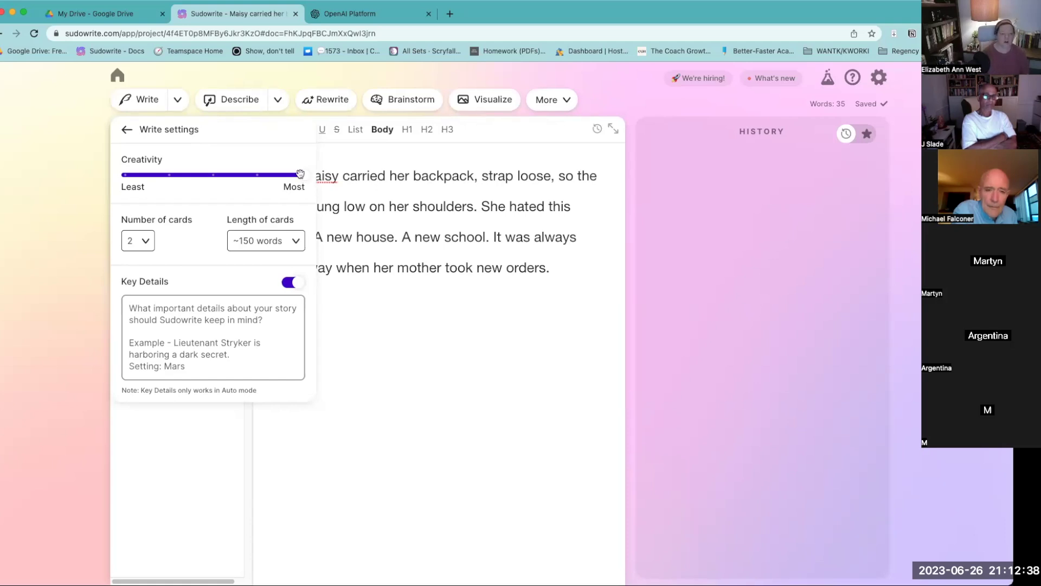
left_click_drag(305, 174, 120, 164)
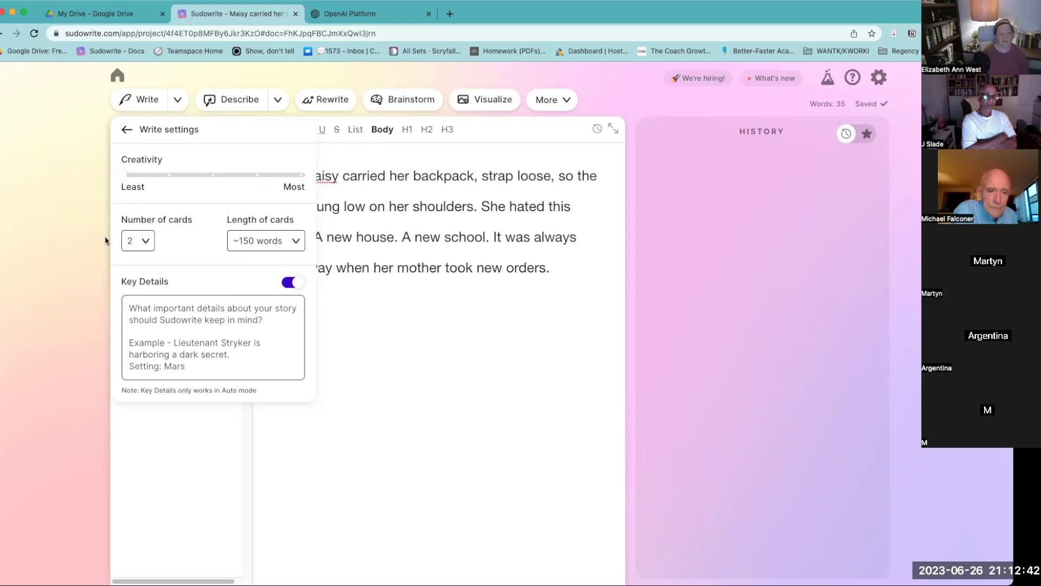
Step: Look over the available choices for the number of cards and the length of cards in the Write settings
left_click(138, 242)
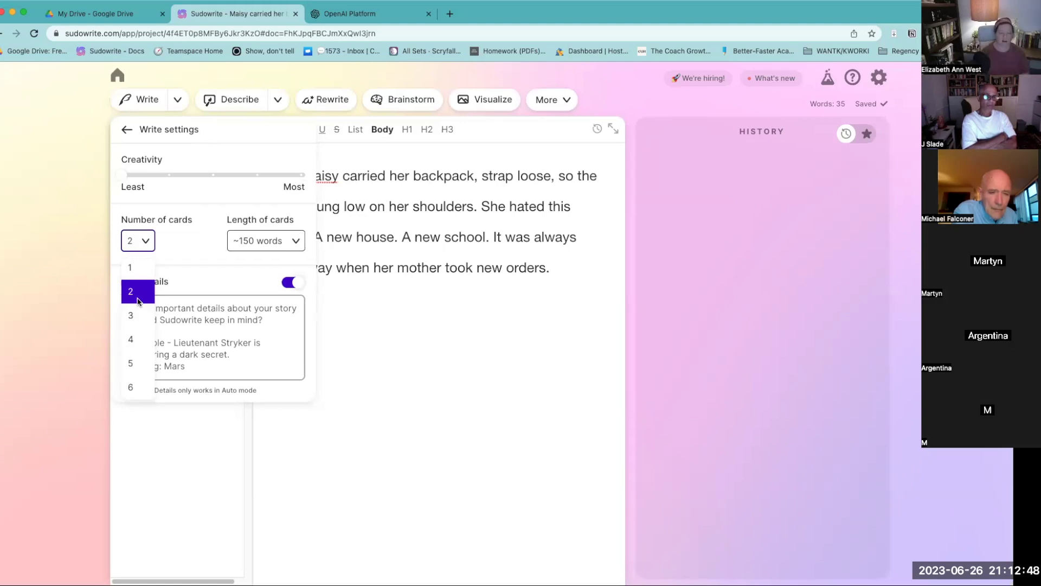
left_click(267, 246)
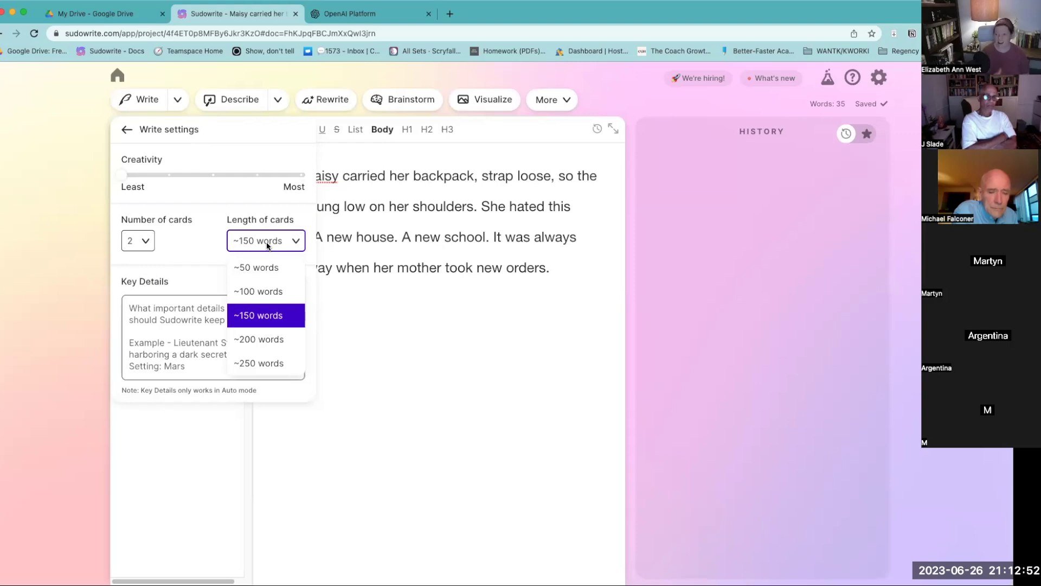
left_click(186, 253)
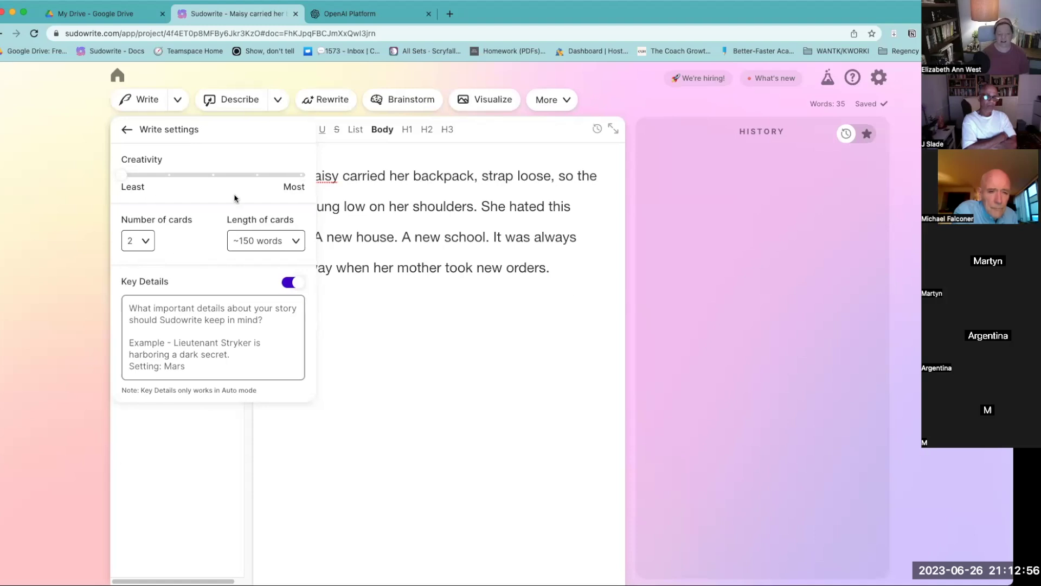
Step: Close the Write settings and generate continuations of the Maisy paragraph with Write
left_click(575, 298)
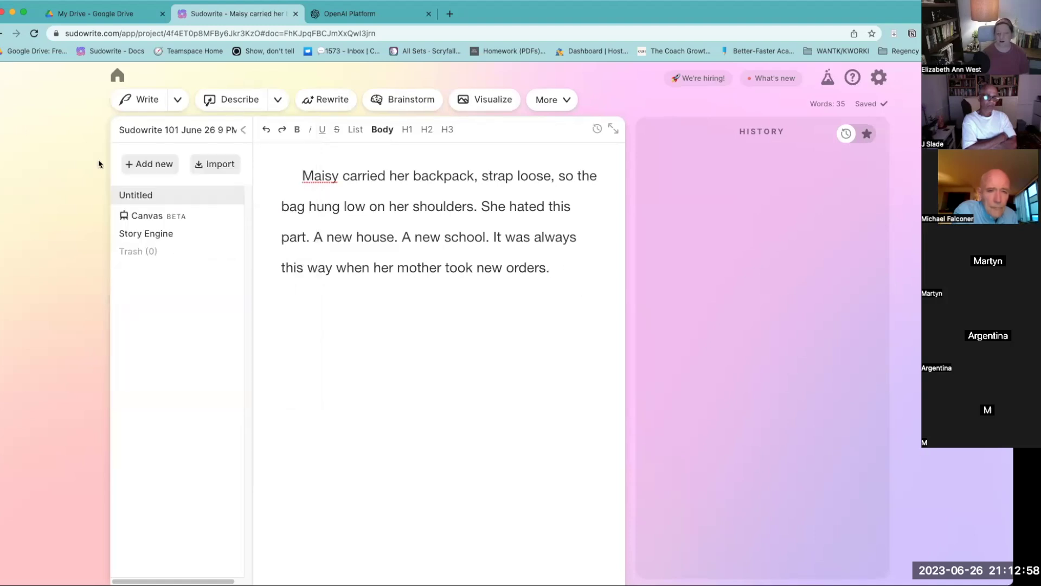
left_click(120, 98)
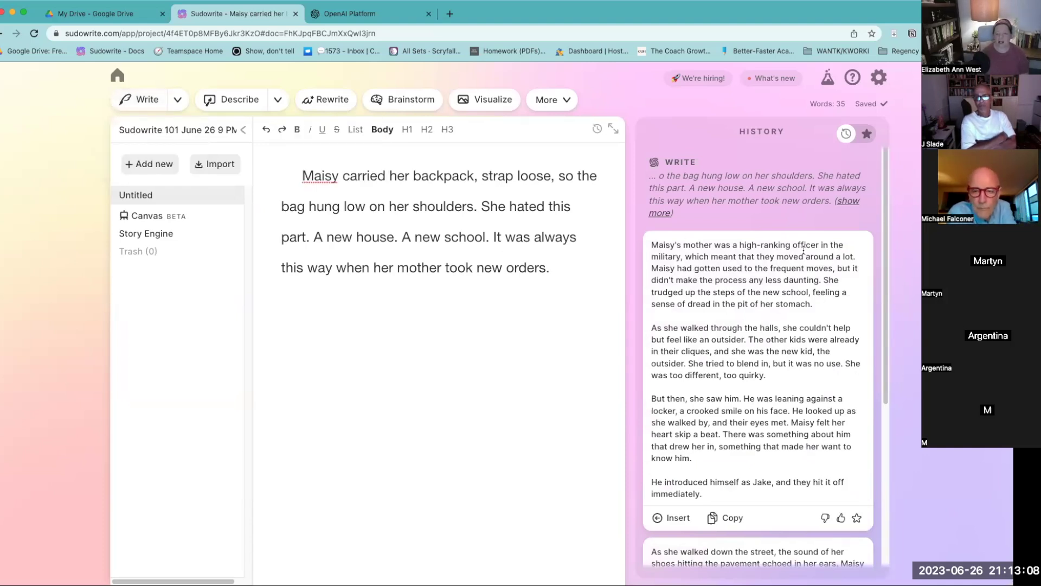
Step: Read both generated continuations against the document's "took new orders", and highlight the opening sentence of the second card
scroll(831, 300, "down", 2)
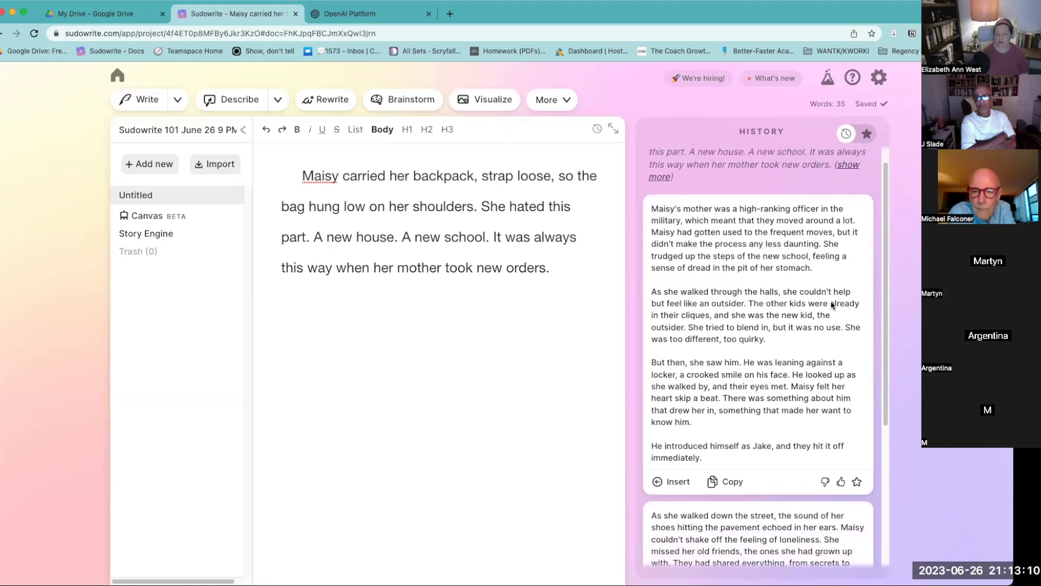
left_click_drag(444, 273, 551, 274)
scroll(850, 320, "down", 5)
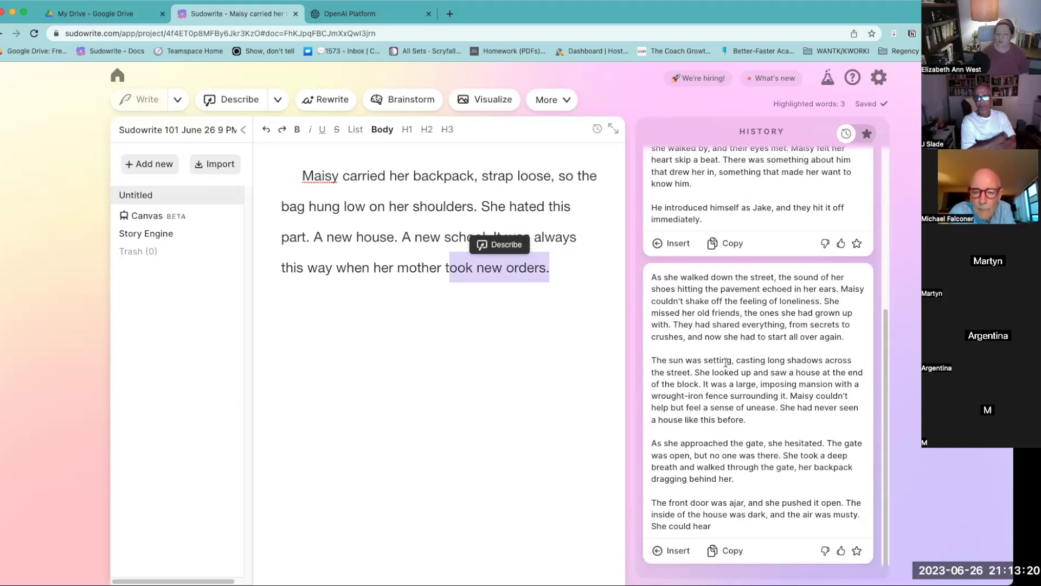
scroll(743, 491, "up", 4)
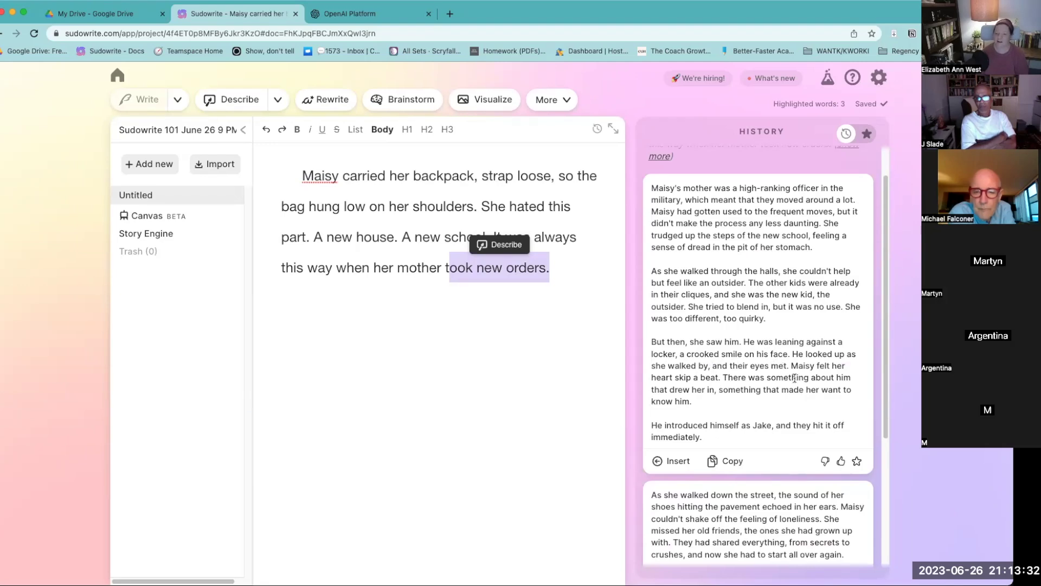
scroll(795, 384, "down", 2)
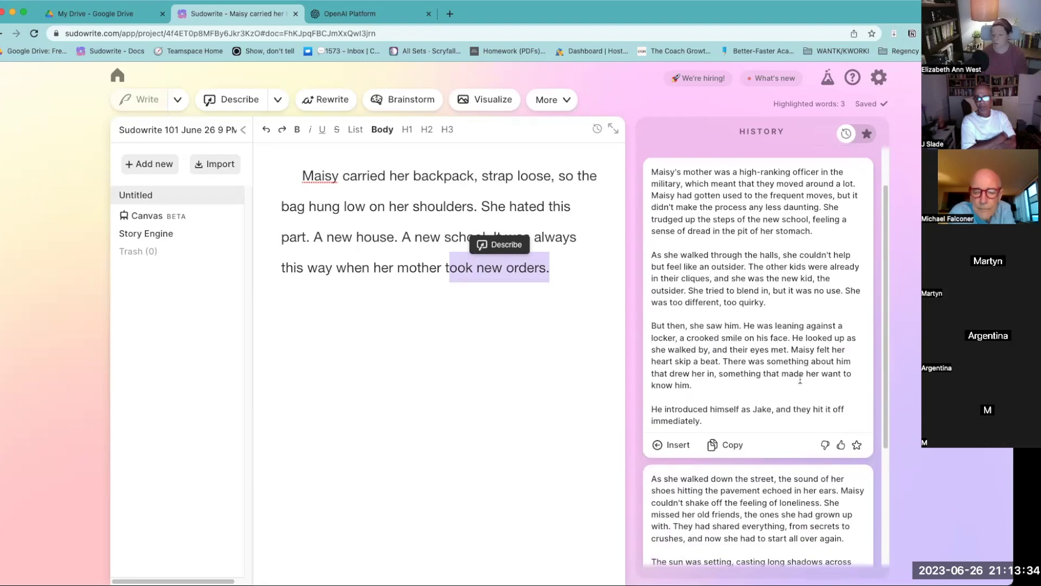
scroll(802, 383, "down", 10)
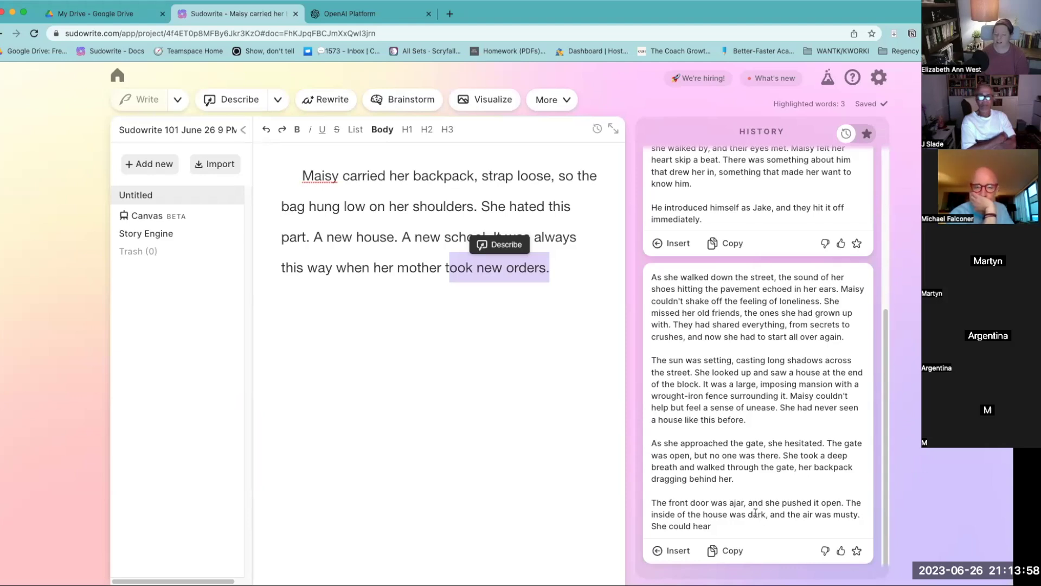
scroll(755, 512, "up", 5)
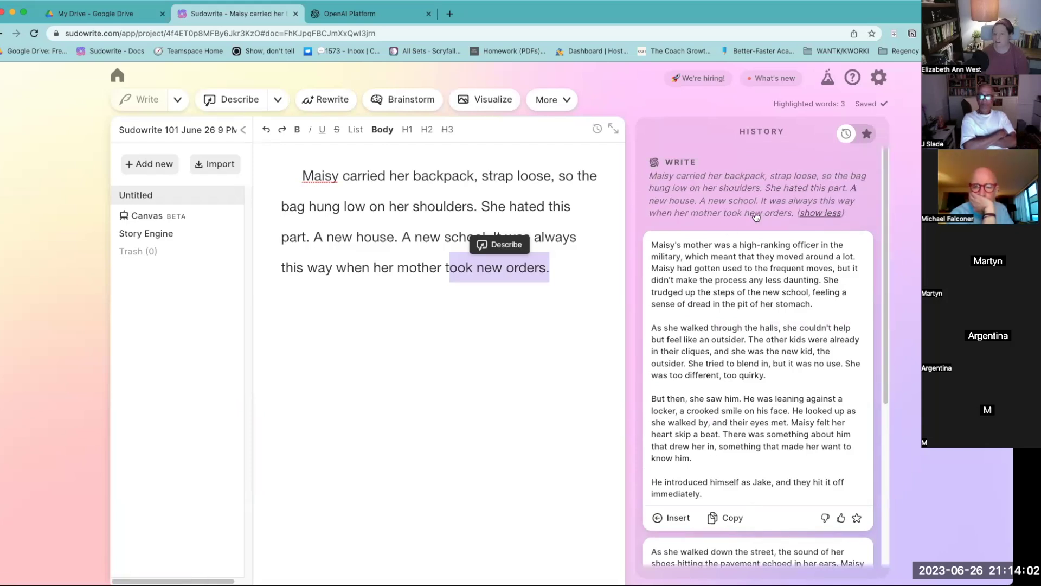
scroll(843, 323, "down", 3)
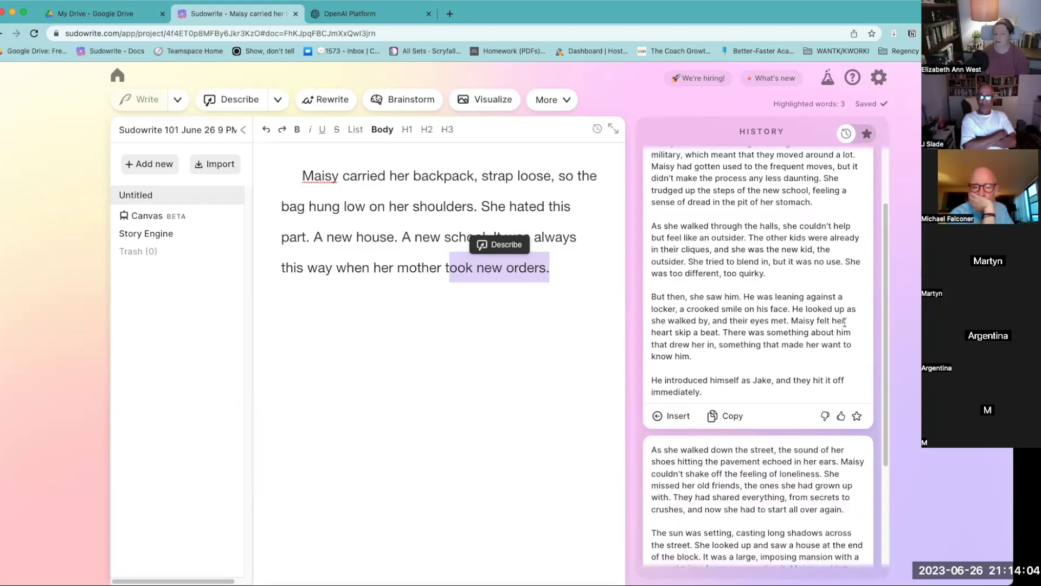
scroll(843, 323, "down", 2)
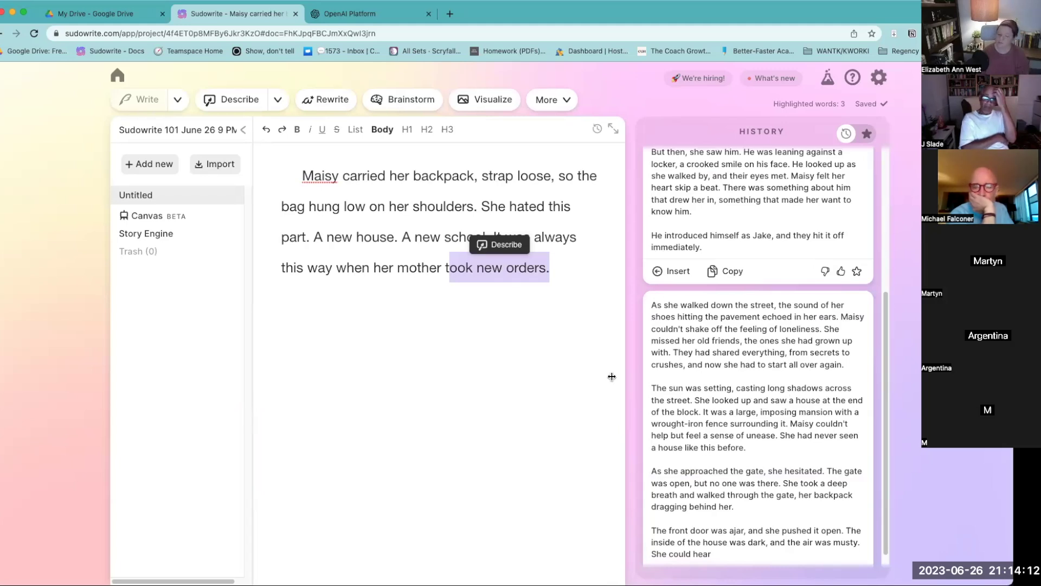
left_click(511, 364)
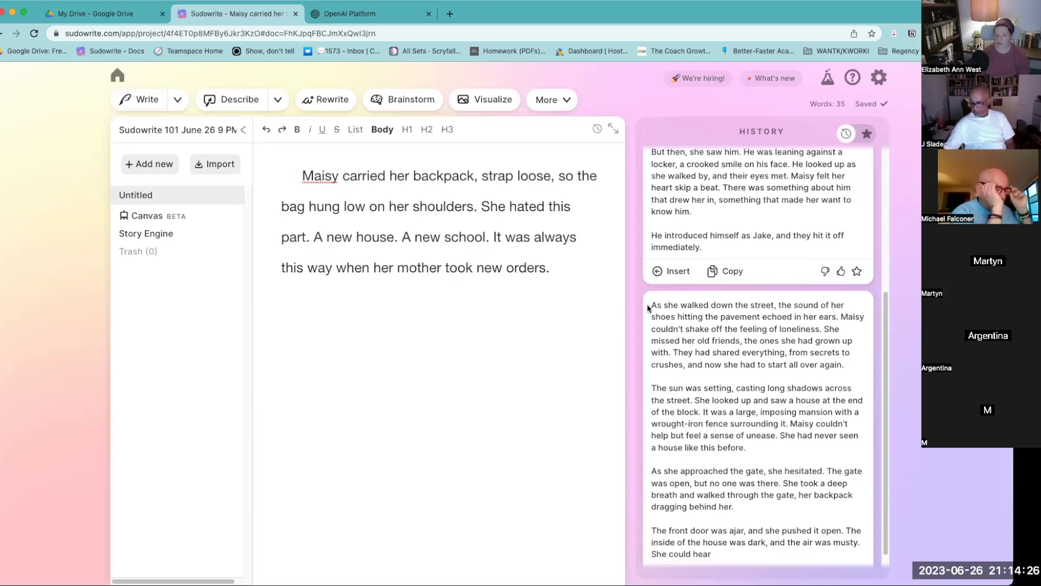
left_click_drag(651, 304, 798, 305)
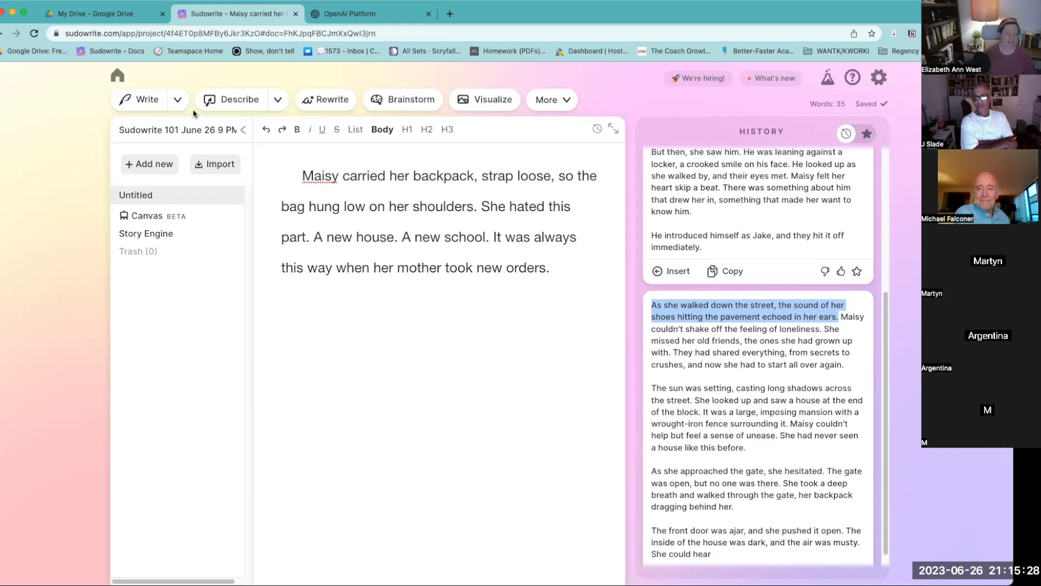
Step: Enter "add in some bizarre metaphors" as the Key Details in the Write settings
left_click(178, 99)
left_click(176, 256)
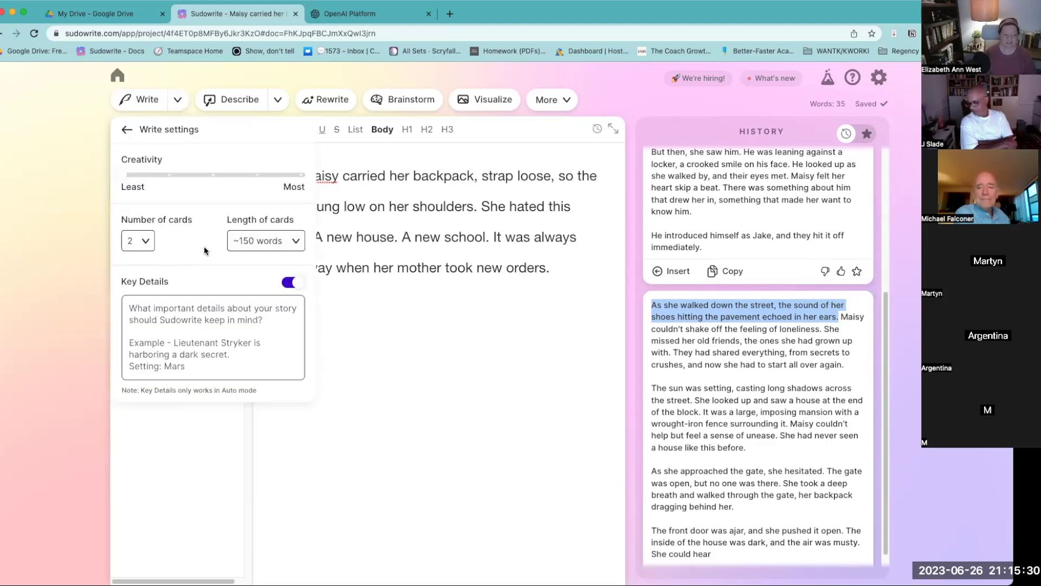
left_click(228, 330)
type("a")
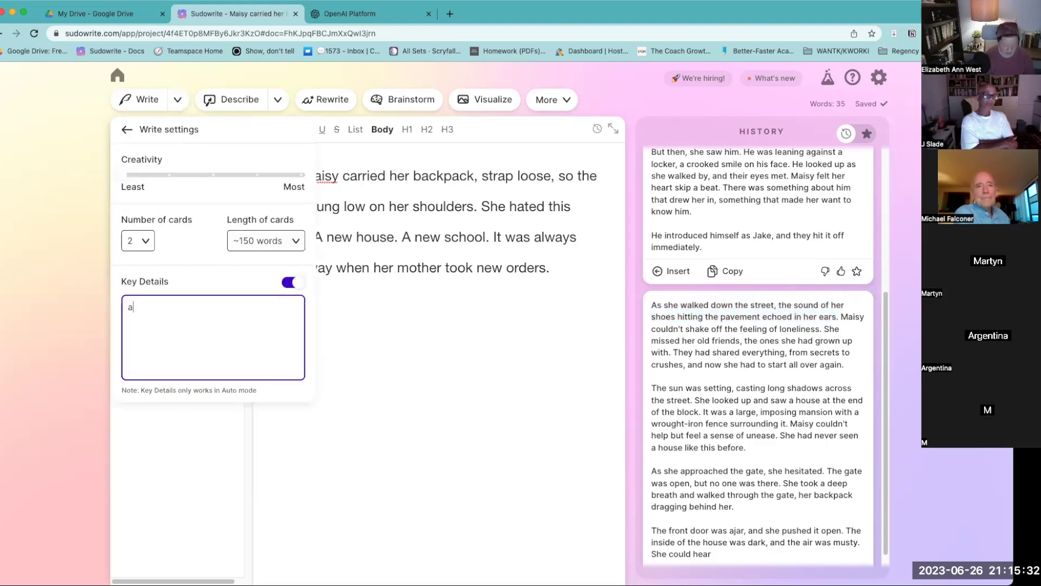
type("dd in some bizarre metaphors")
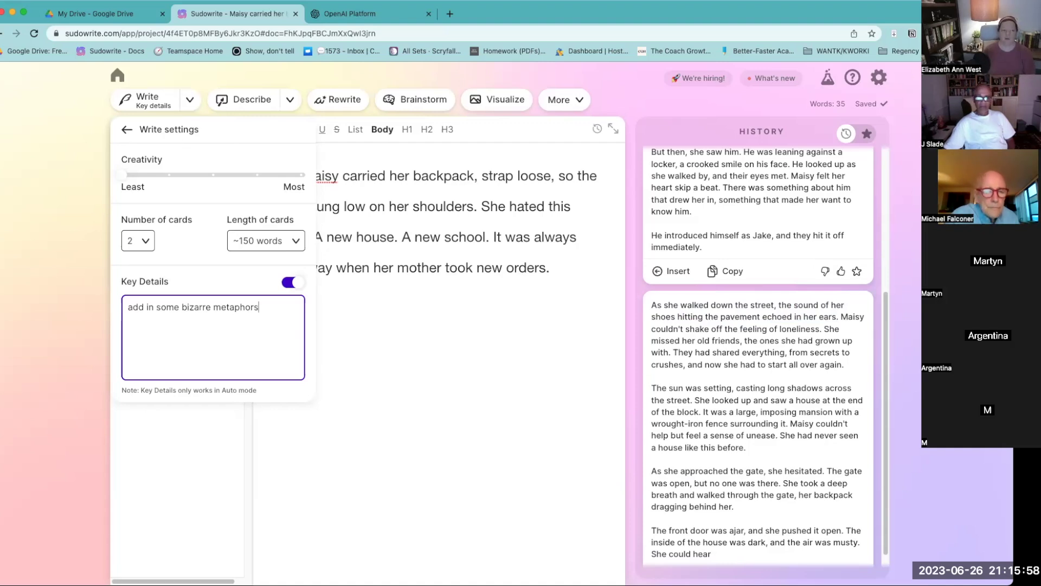
Step: Review the Write modes and settings, and generate new continuations of the paragraph using the key details
left_click(190, 99)
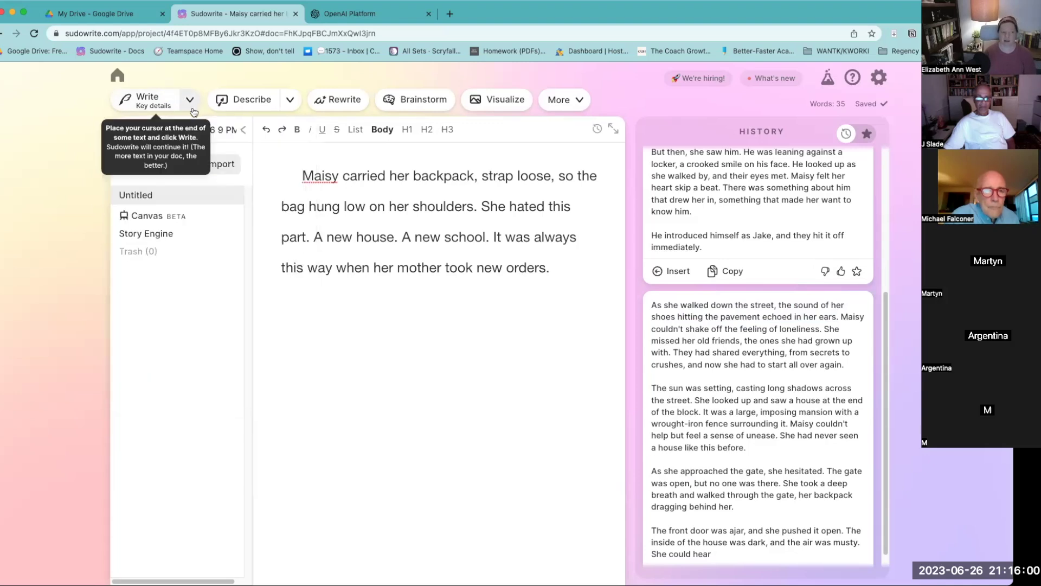
left_click(190, 99)
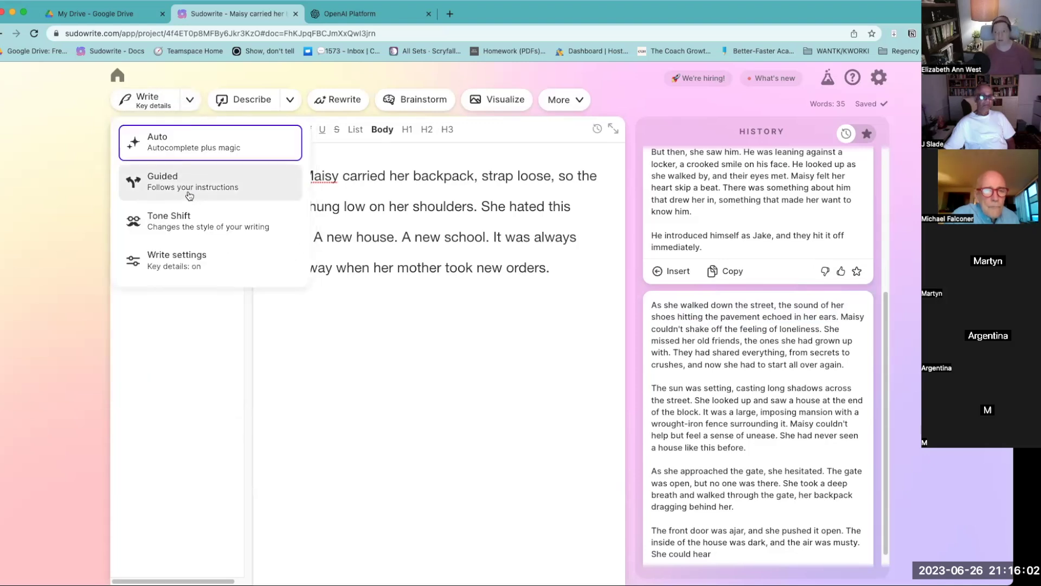
left_click(181, 269)
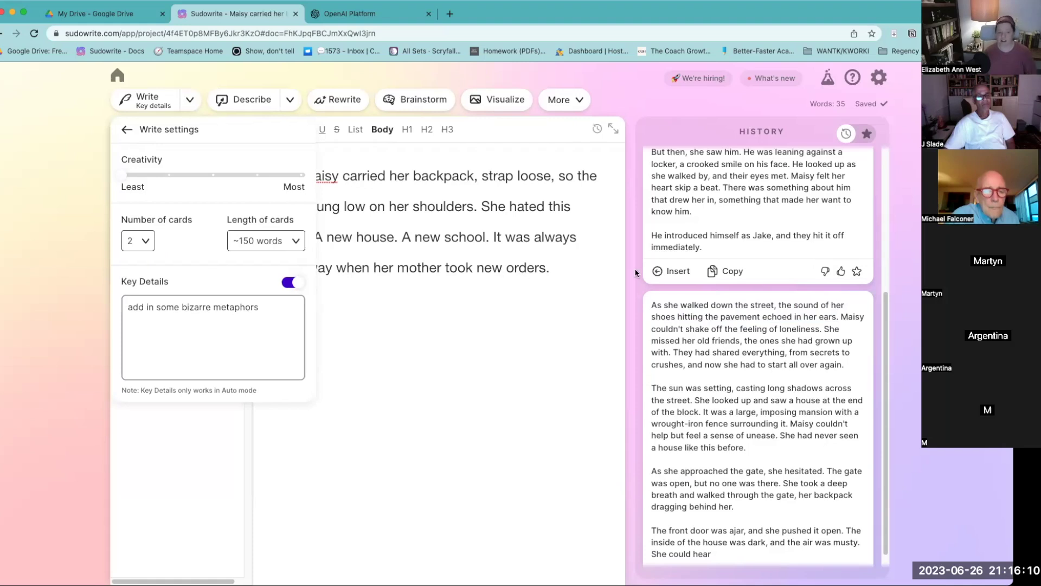
left_click(576, 265)
left_click(156, 107)
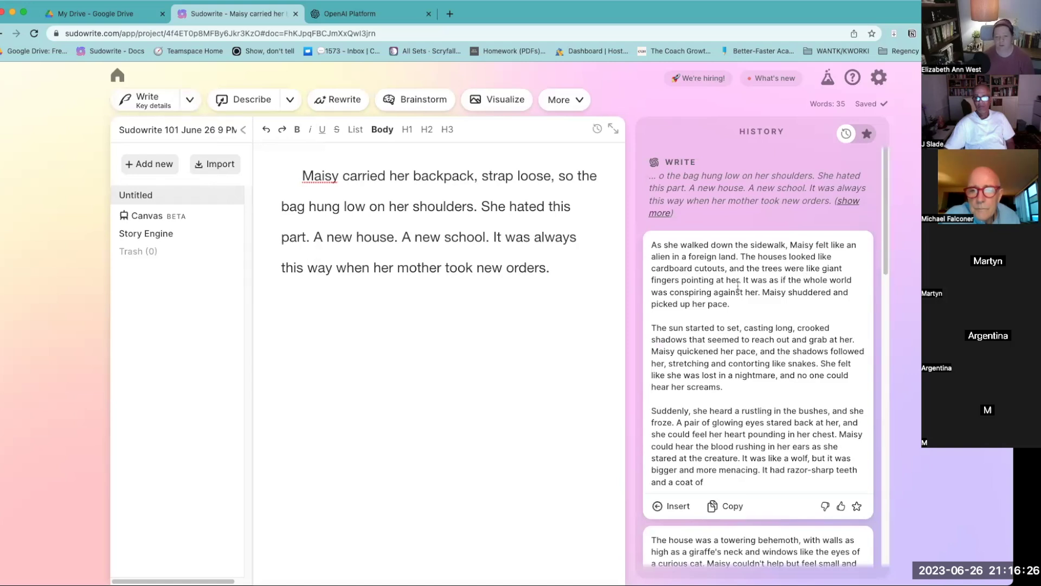
Step: Highlight "trees were like giant fingers pointing at her" in the first new continuation and read both new cards for metaphors
left_click_drag(763, 268, 740, 277)
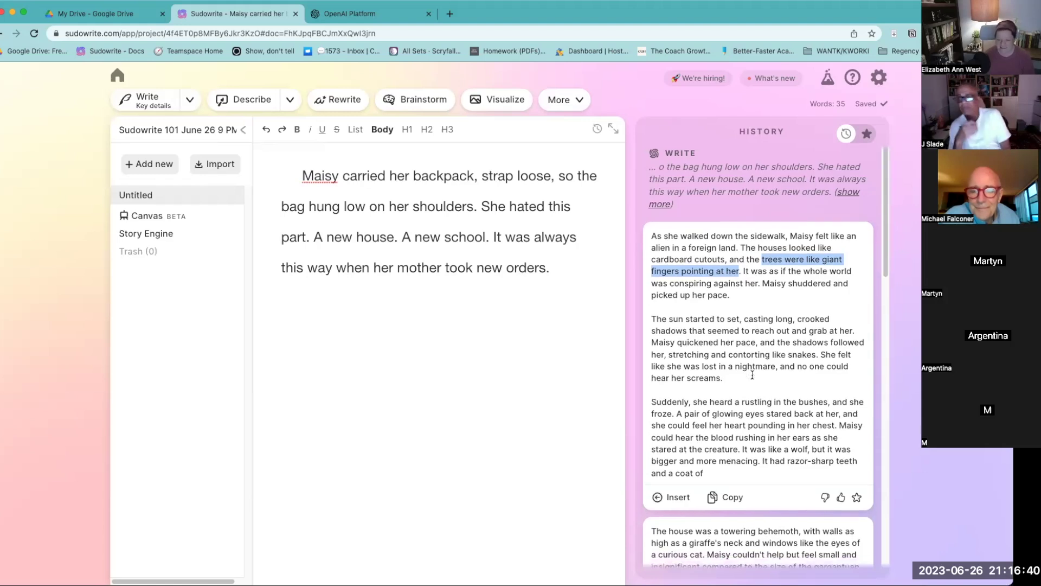
scroll(751, 369, "down", 2)
scroll(752, 374, "down", 1)
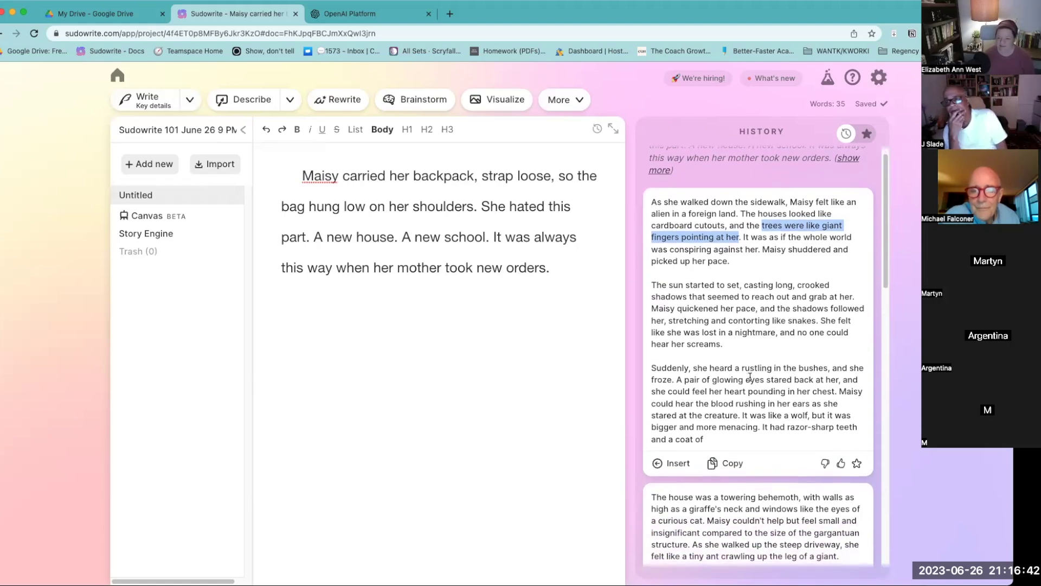
scroll(750, 375, "down", 1)
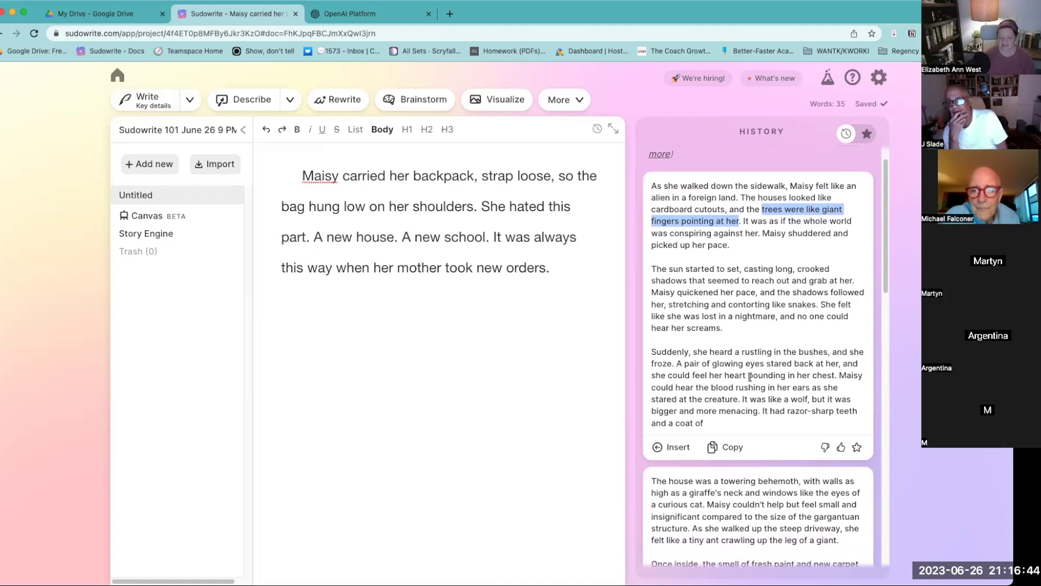
scroll(750, 377, "down", 1)
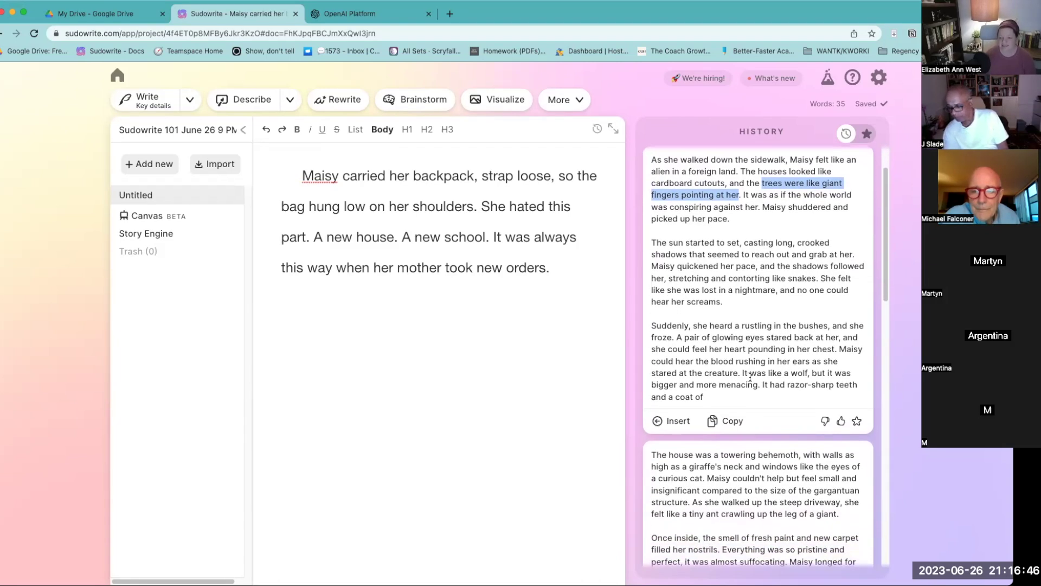
scroll(750, 376, "down", 6)
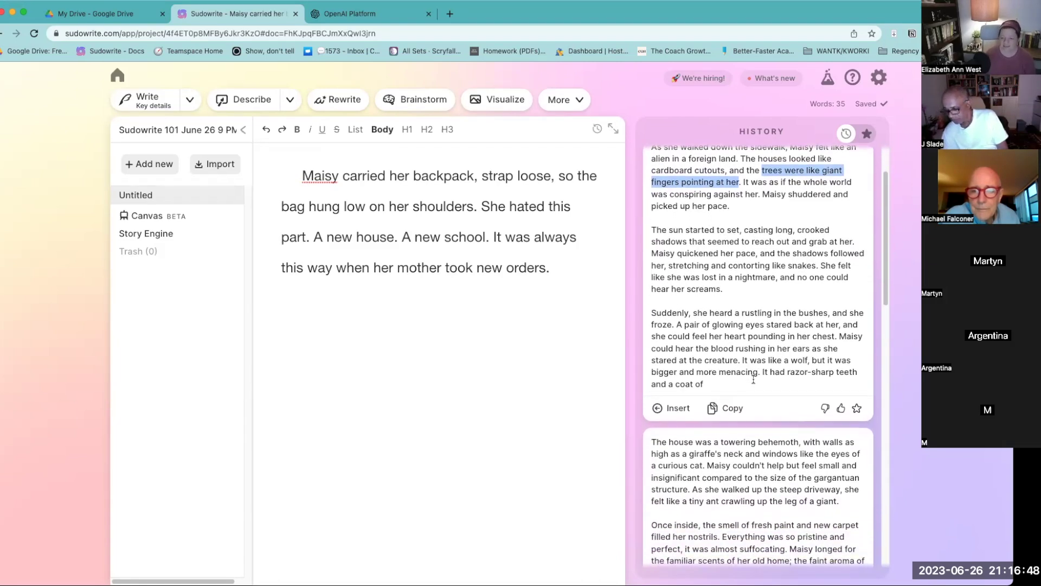
scroll(755, 388, "down", 4)
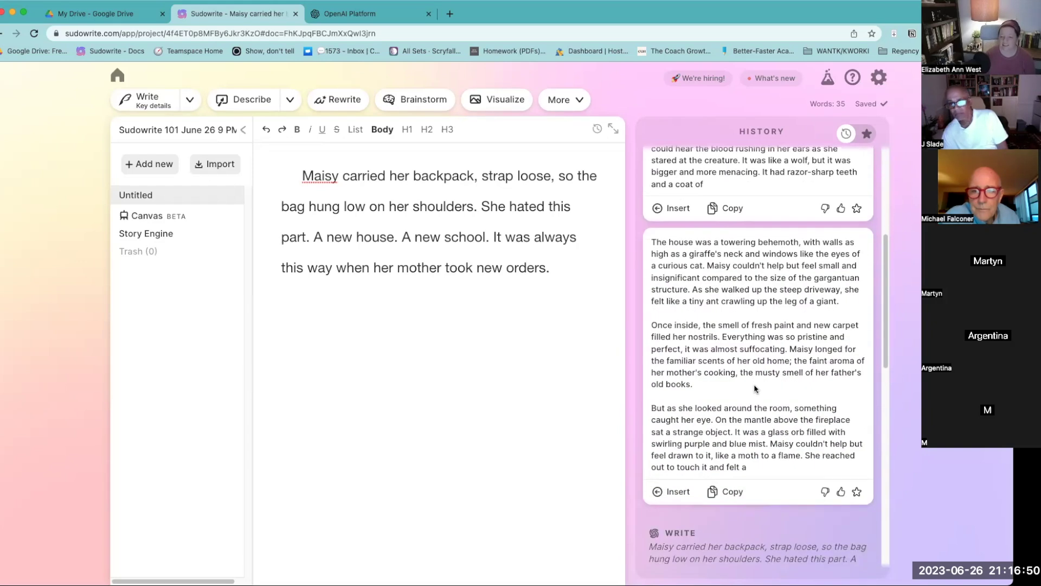
scroll(754, 384, "down", 1)
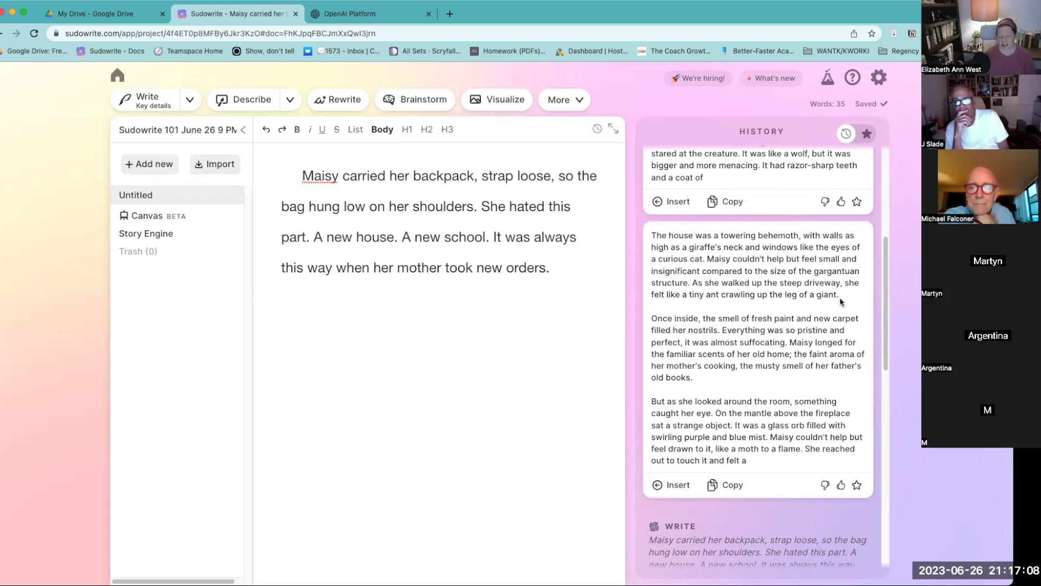
scroll(775, 301, "down", 2)
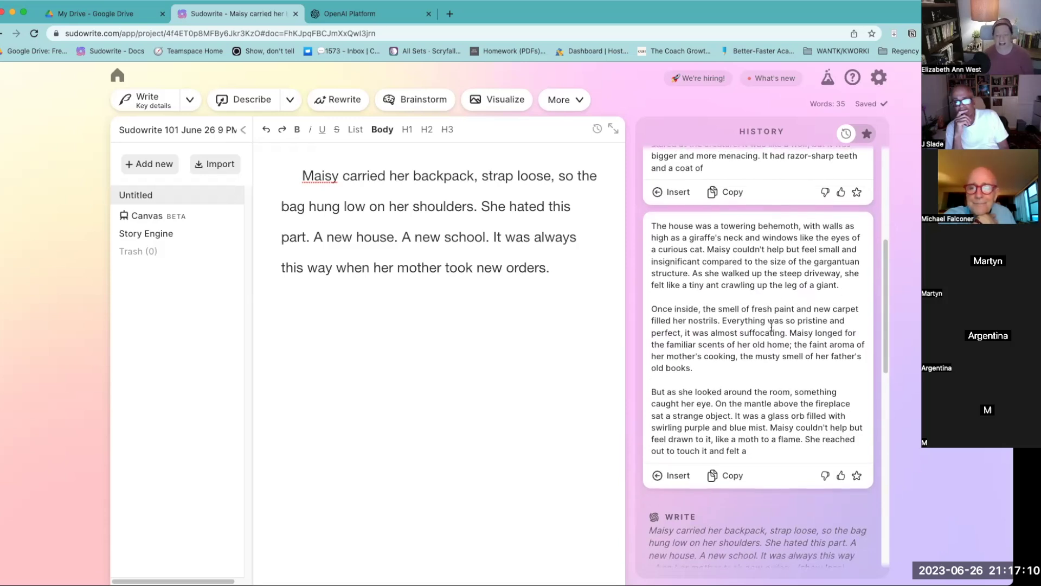
scroll(783, 341, "down", 1)
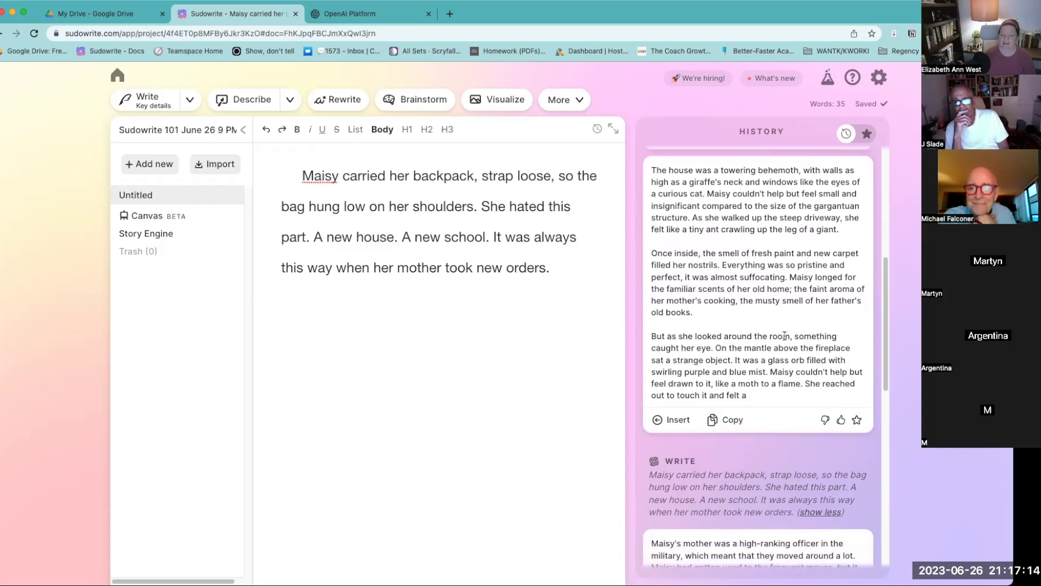
scroll(785, 341, "up", 5)
scroll(785, 335, "up", 5)
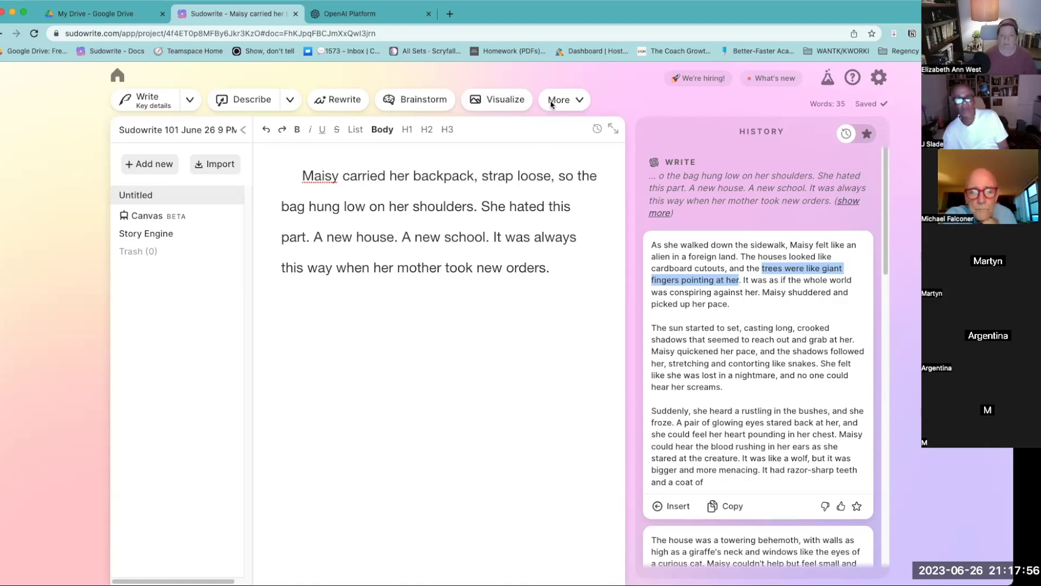
Step: Highlight the whole opening paragraph and look through the generated continuation cards in the history, down to the oldest and back to the newest
left_click(304, 177)
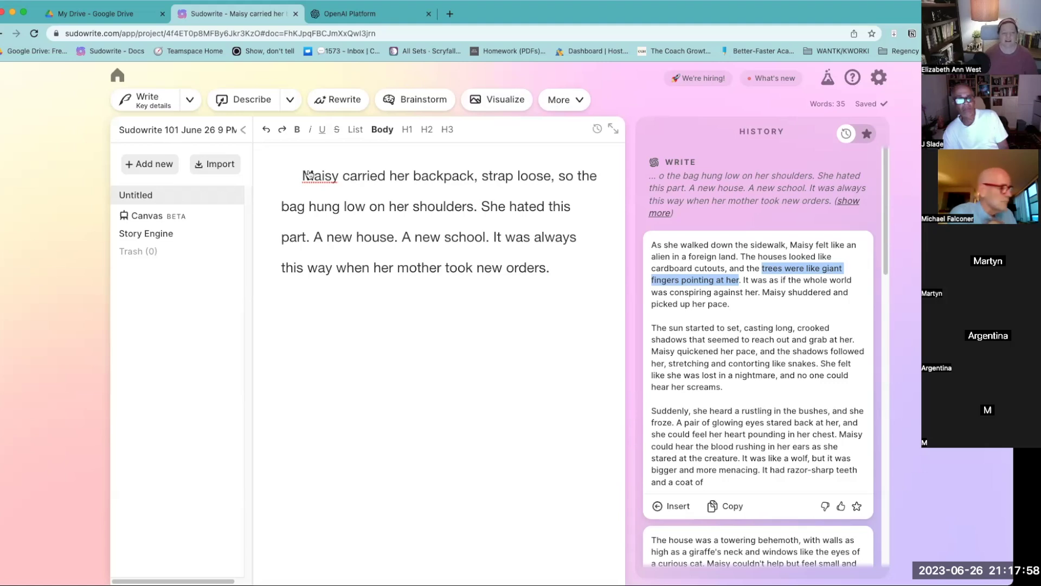
left_click_drag(311, 179, 553, 271)
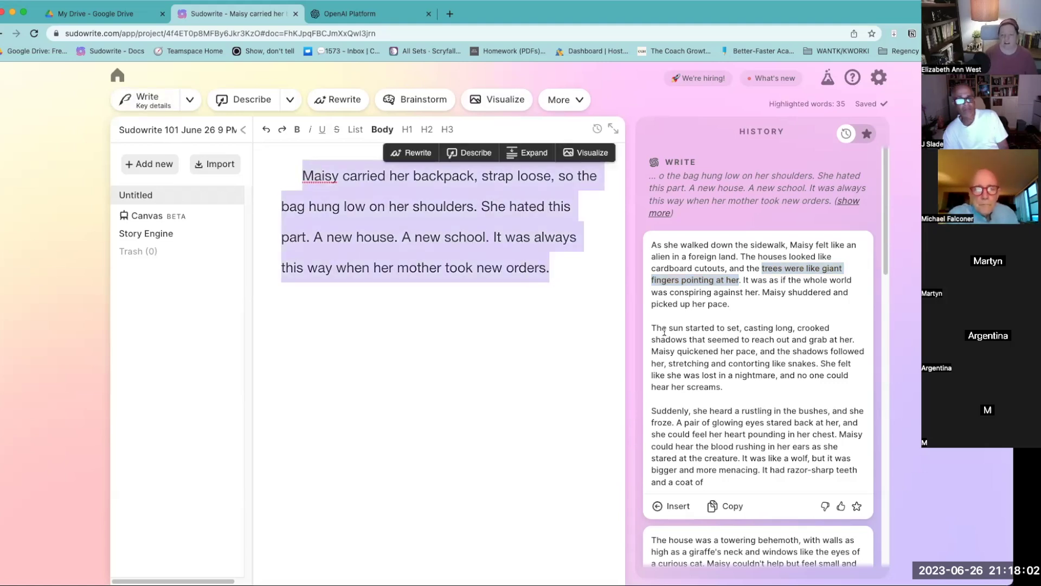
scroll(683, 311, "down", 2)
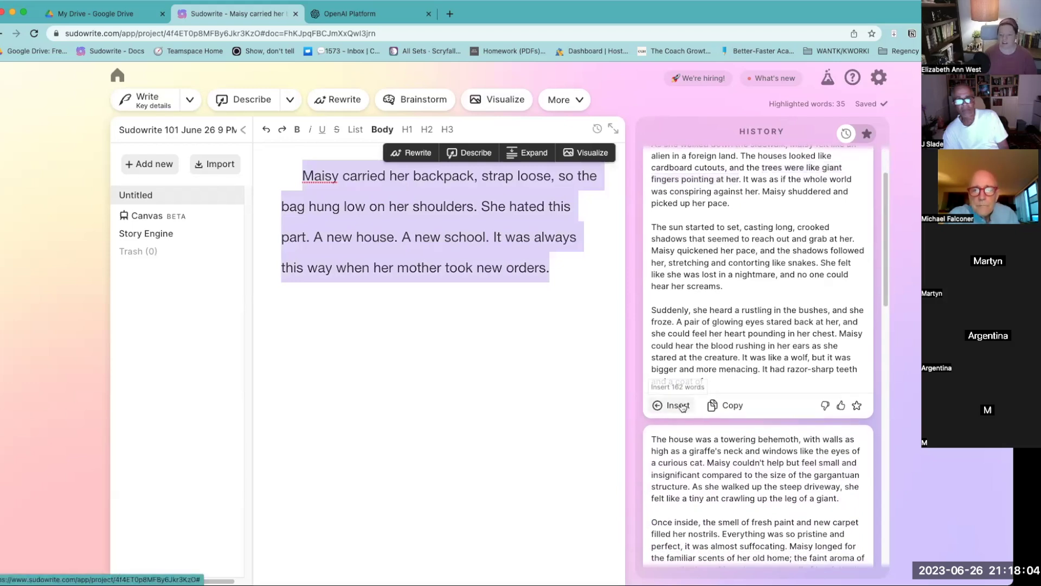
scroll(682, 406, "down", 1)
scroll(682, 407, "down", 3)
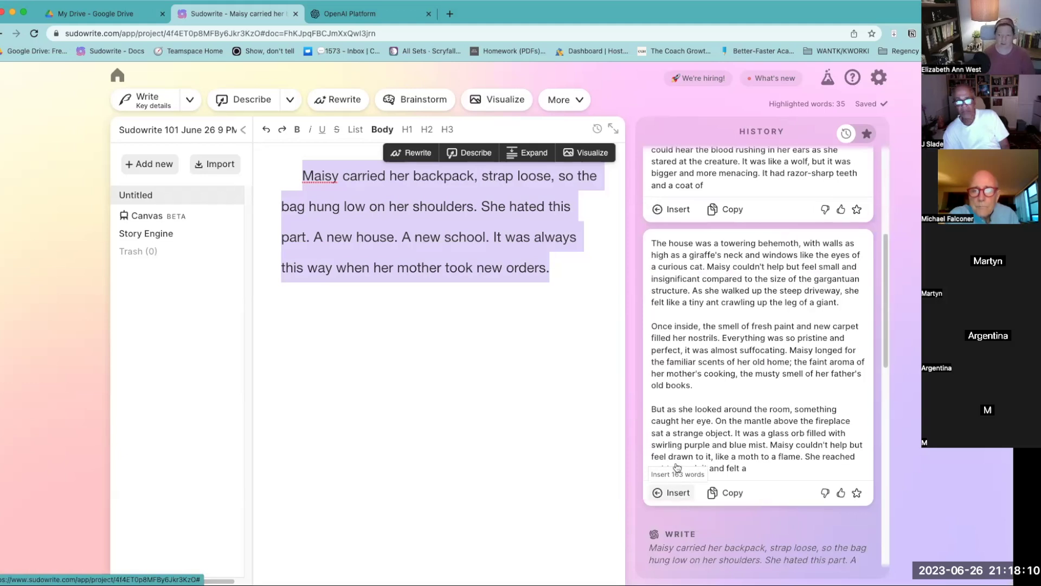
scroll(751, 317, "down", 13)
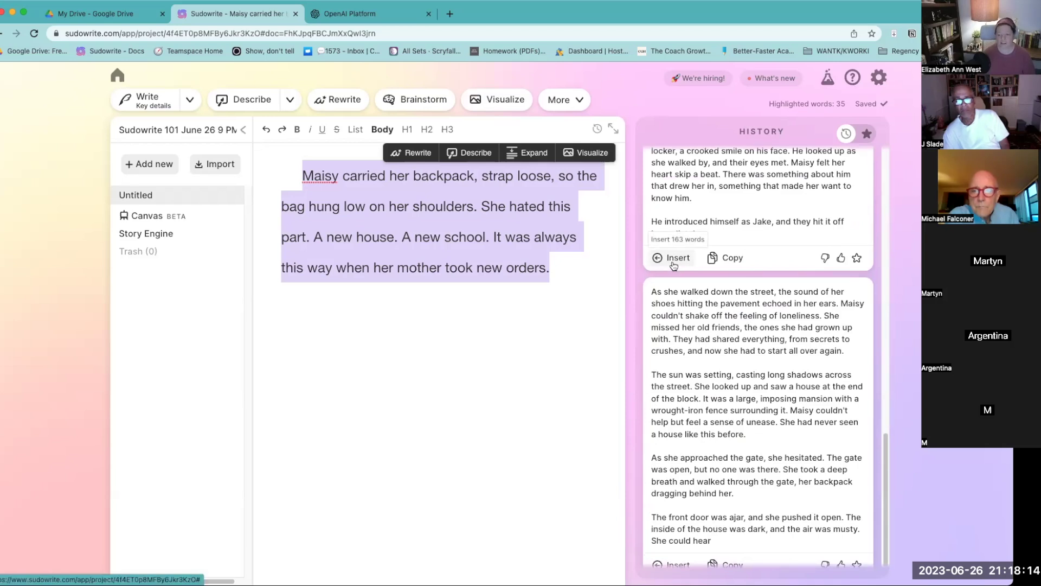
scroll(673, 265, "down", 1)
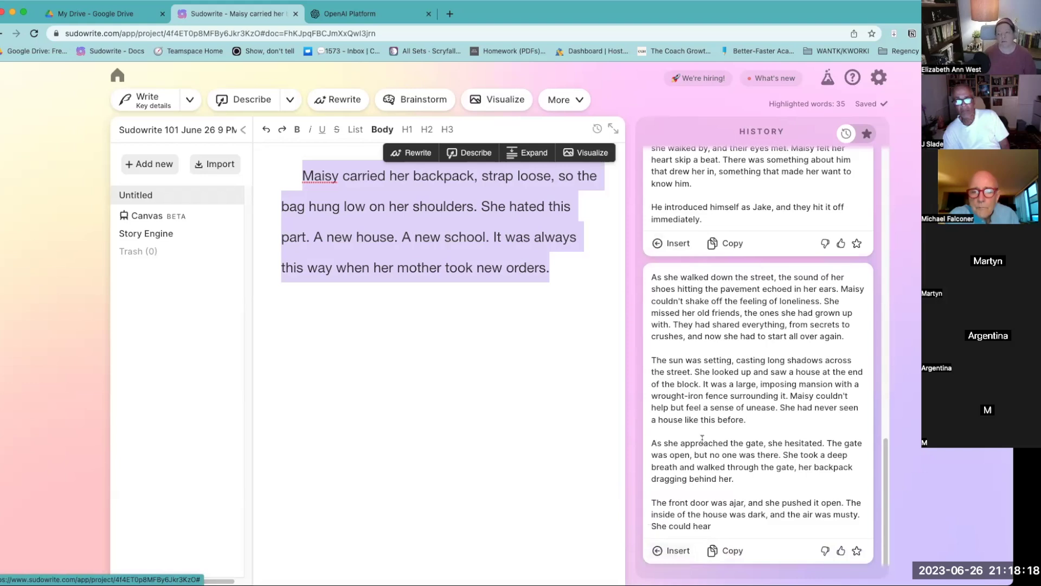
scroll(702, 438, "up", 10)
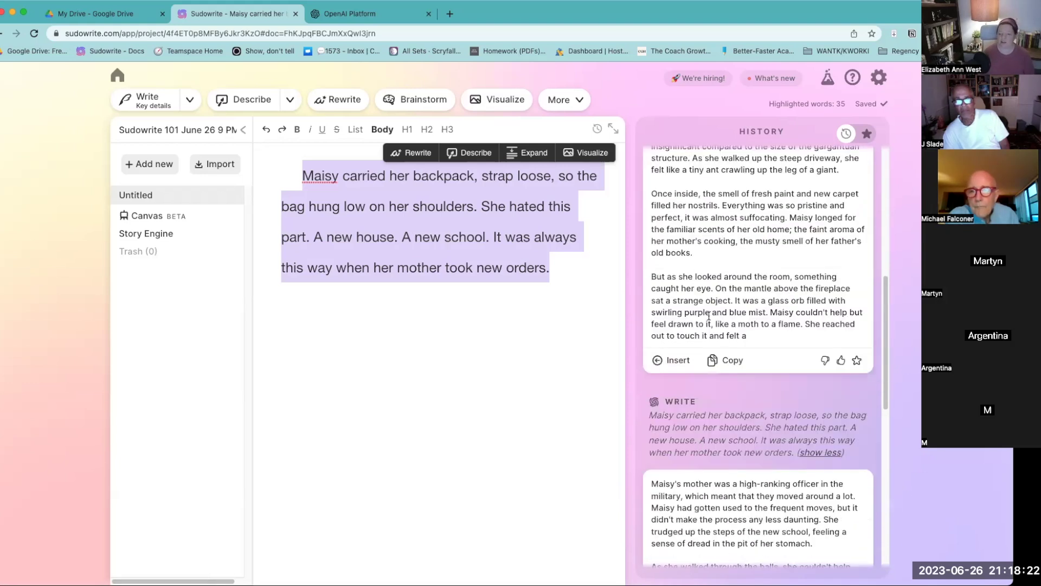
scroll(713, 336, "up", 5)
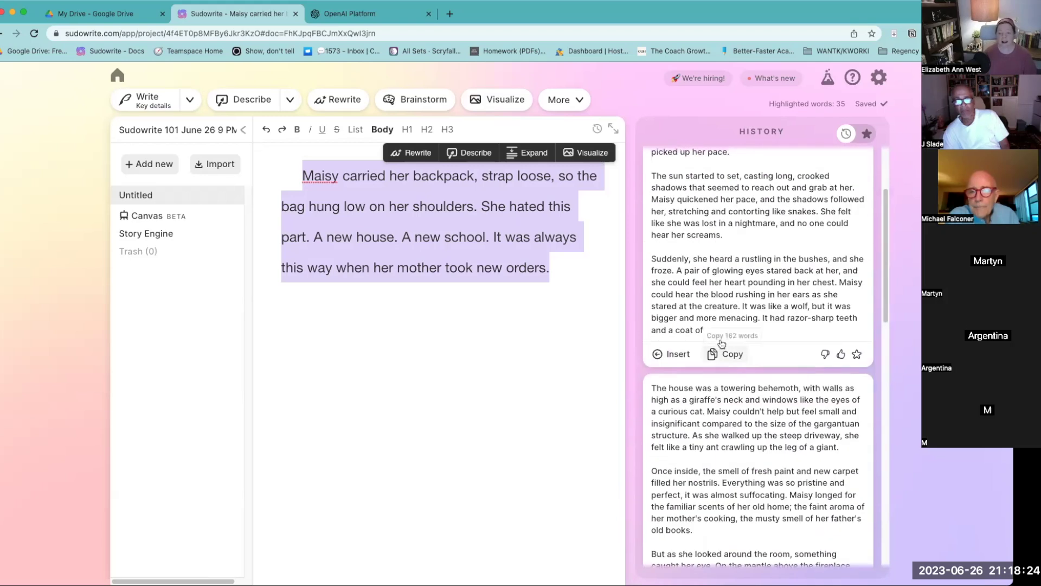
scroll(721, 344, "up", 3)
scroll(781, 433, "down", 4)
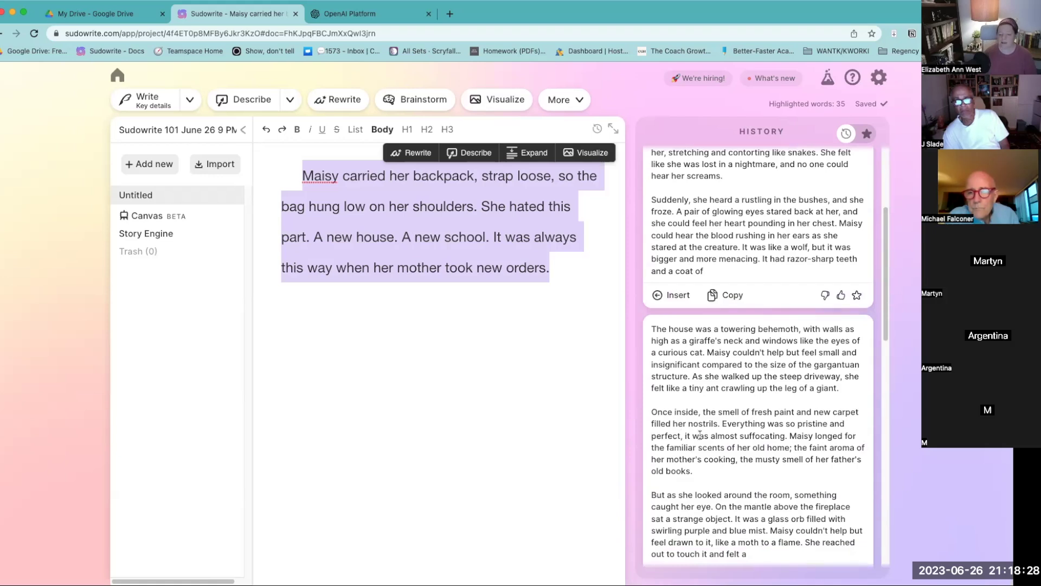
Step: Copy the "Once inside, the smell of fresh paint" paragraph from the newest run's second card and paste it below the opening paragraph
left_click_drag(717, 436, 721, 448)
left_click(738, 411)
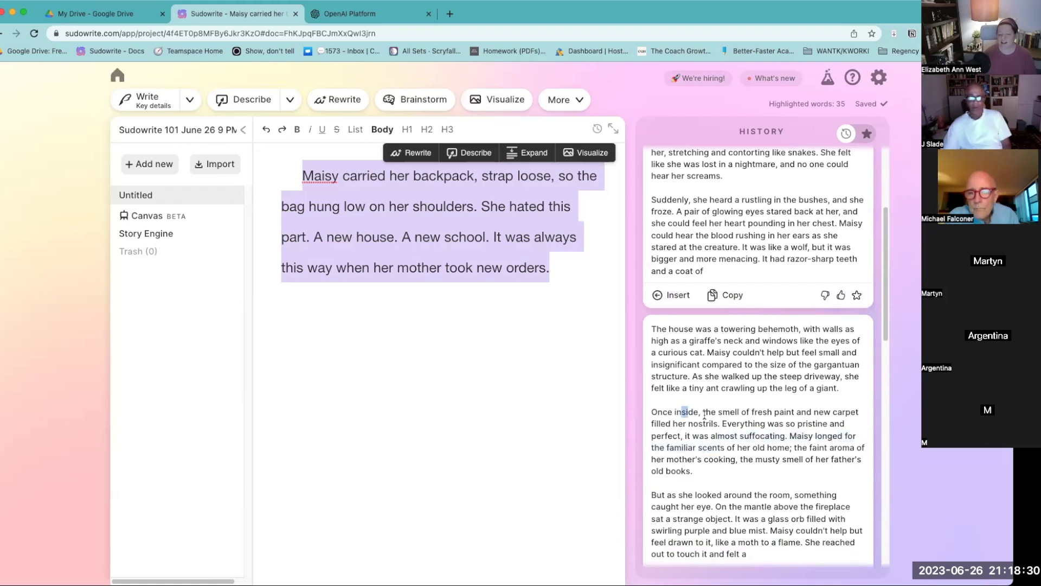
left_click_drag(682, 412, 808, 424)
scroll(792, 434, "down", 1)
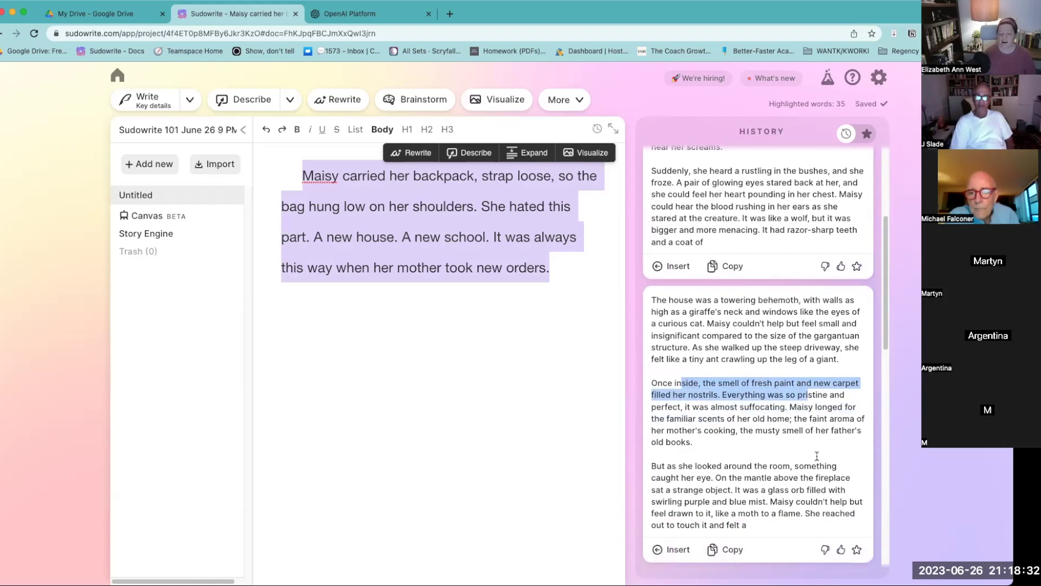
left_click(667, 379)
left_click_drag(654, 379, 789, 443)
key("super+c")
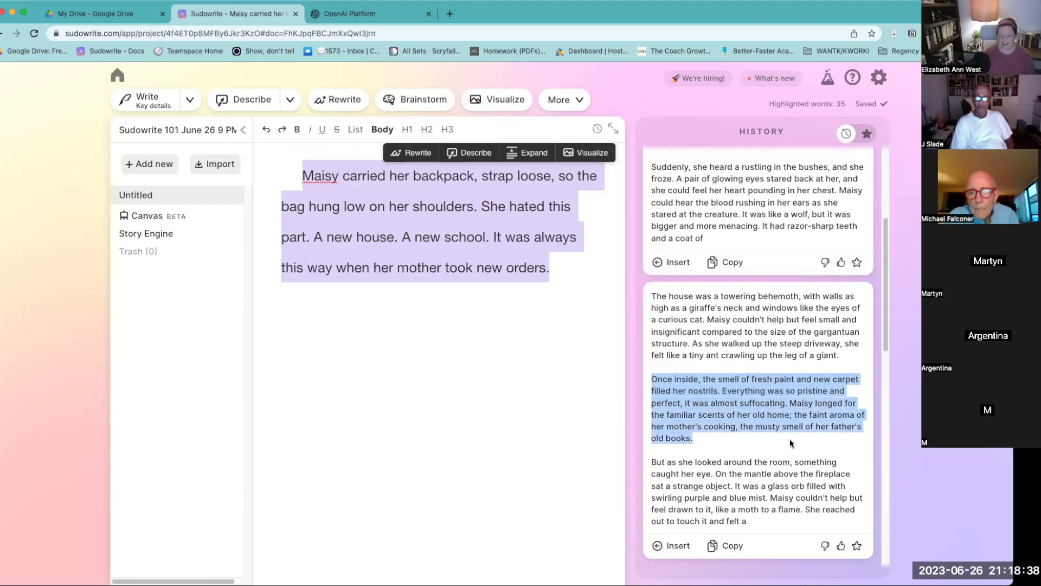
left_click(559, 361)
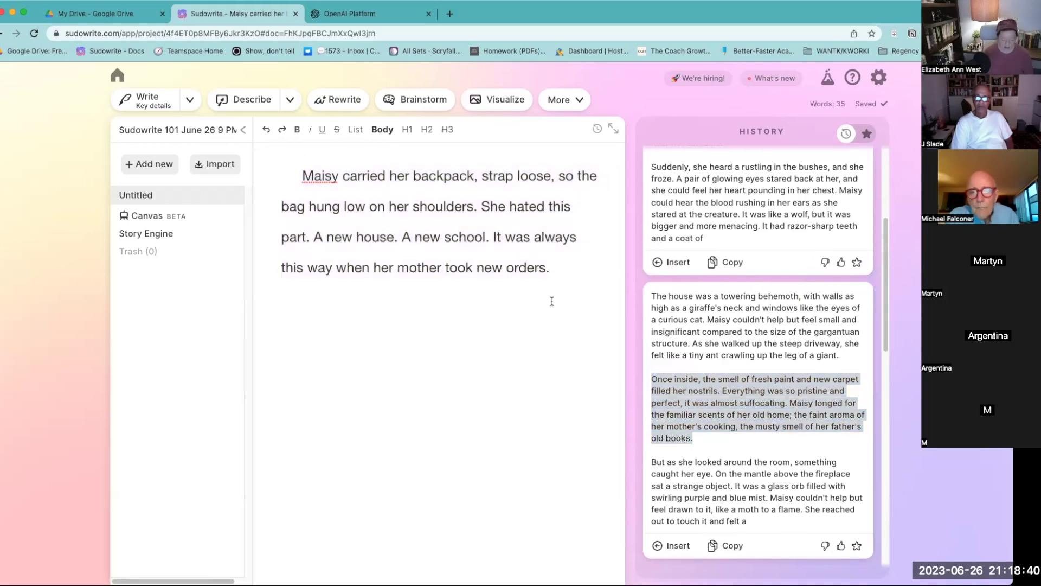
key("super+v")
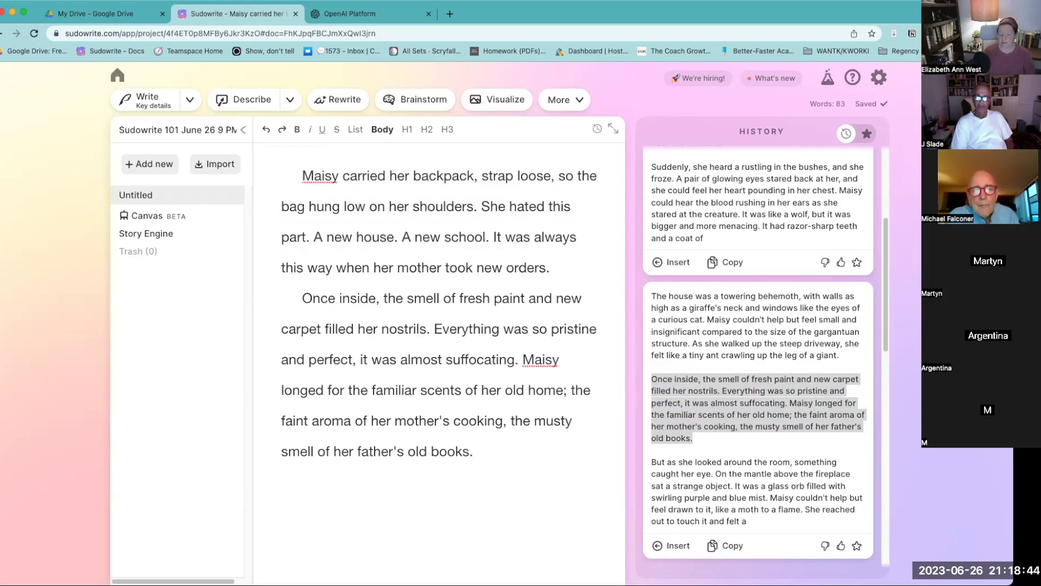
Step: Delete the pasted paragraph and try inserting the entire second card in its place
left_click_drag(492, 441, 287, 297)
key("BackSpace")
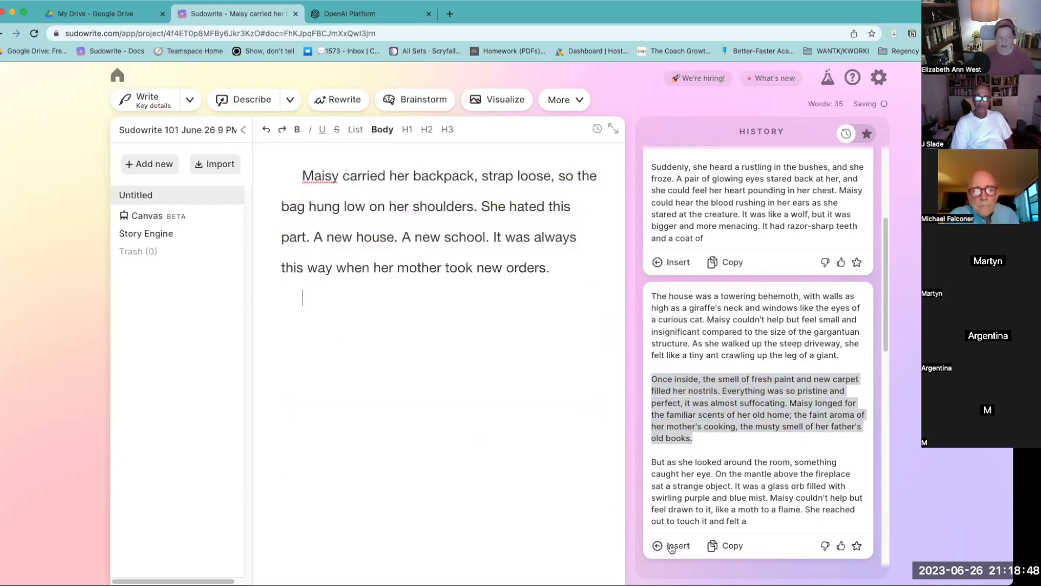
left_click(678, 546)
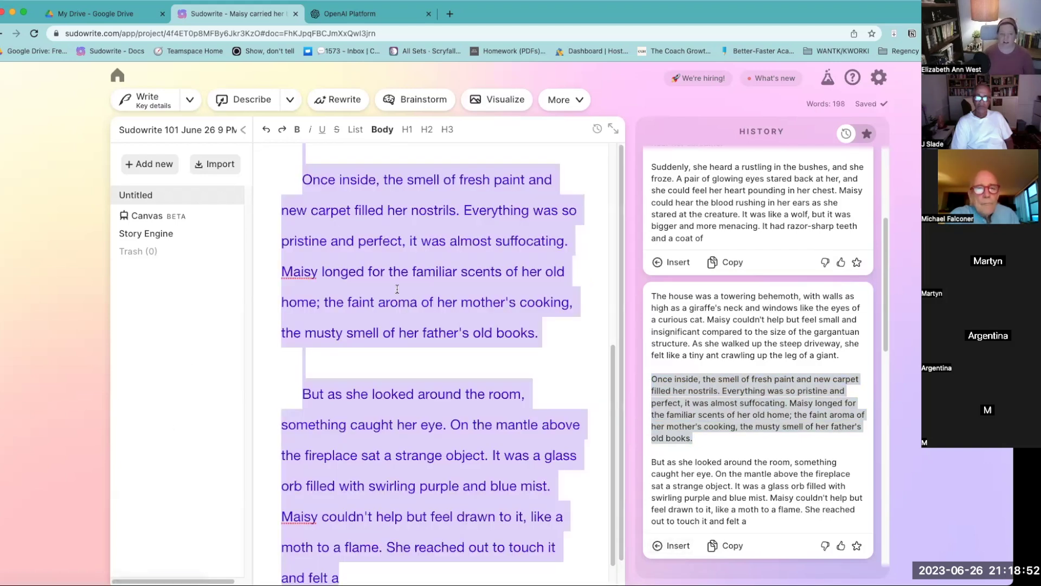
scroll(398, 289, "up", 7)
scroll(400, 289, "down", 4)
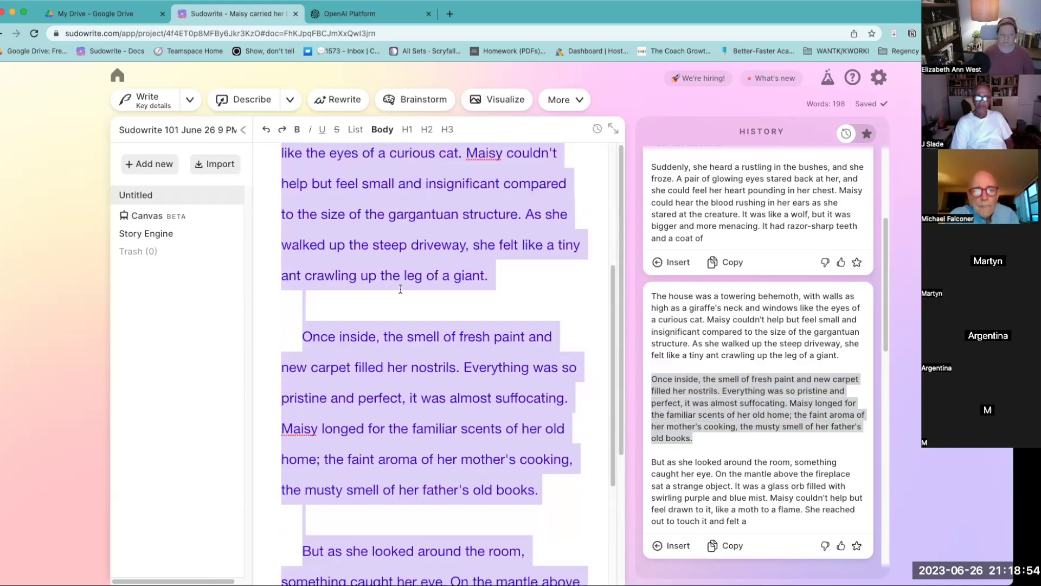
key("super+z")
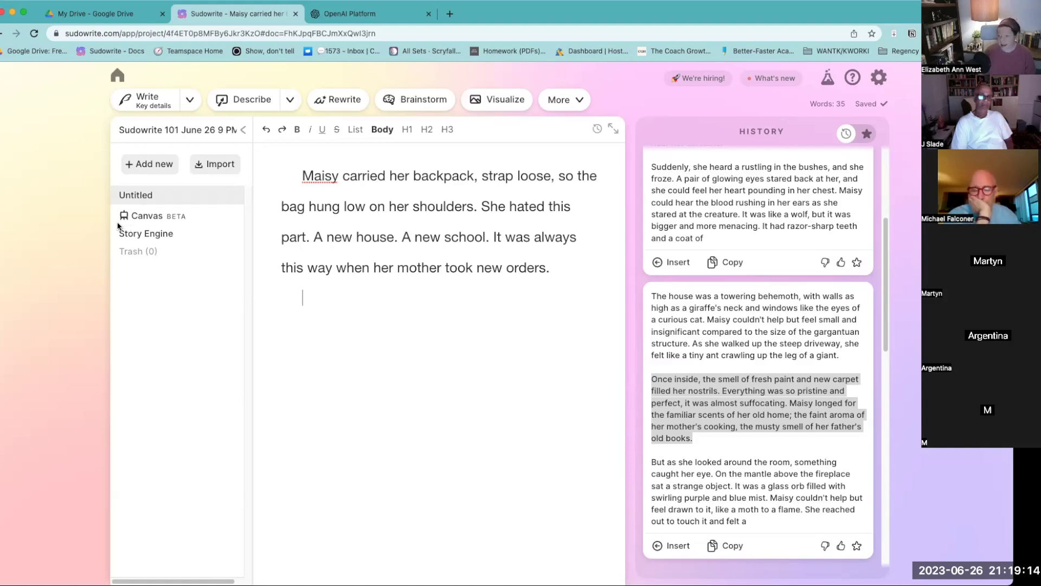
Step: Check the Key Details entered in the Write settings for the current document
left_click(189, 100)
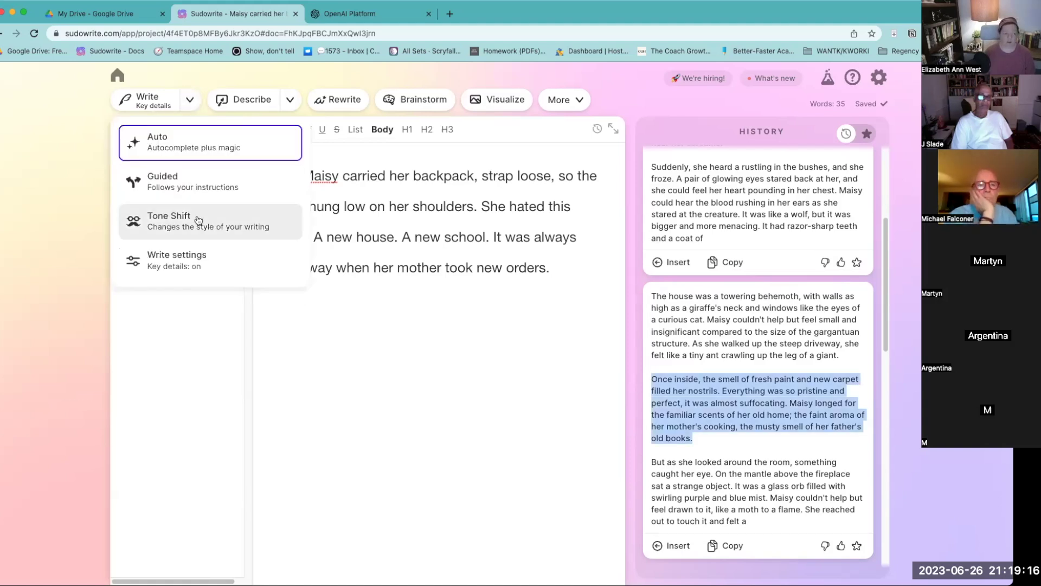
left_click(201, 270)
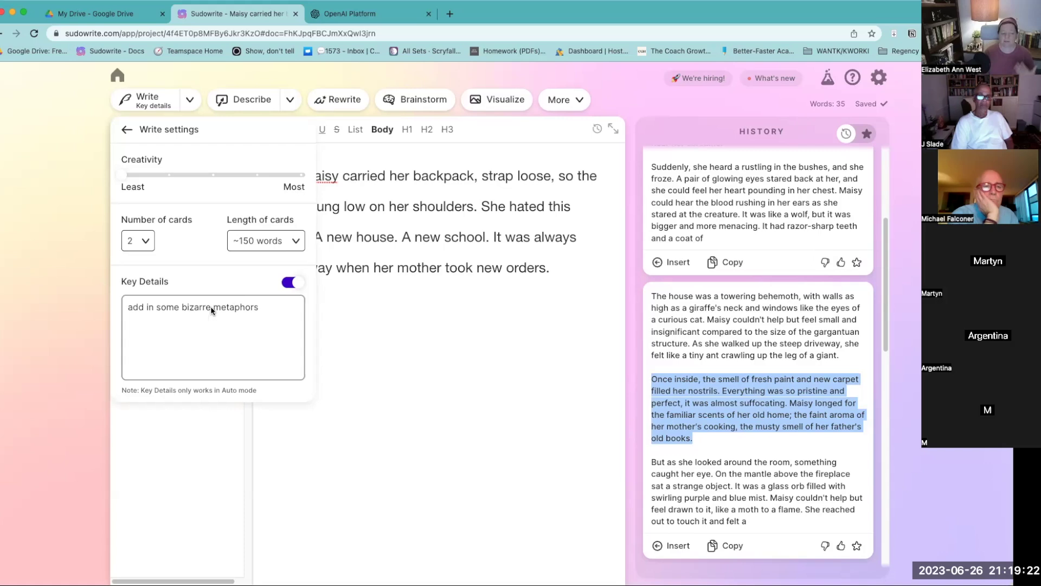
left_click(353, 389)
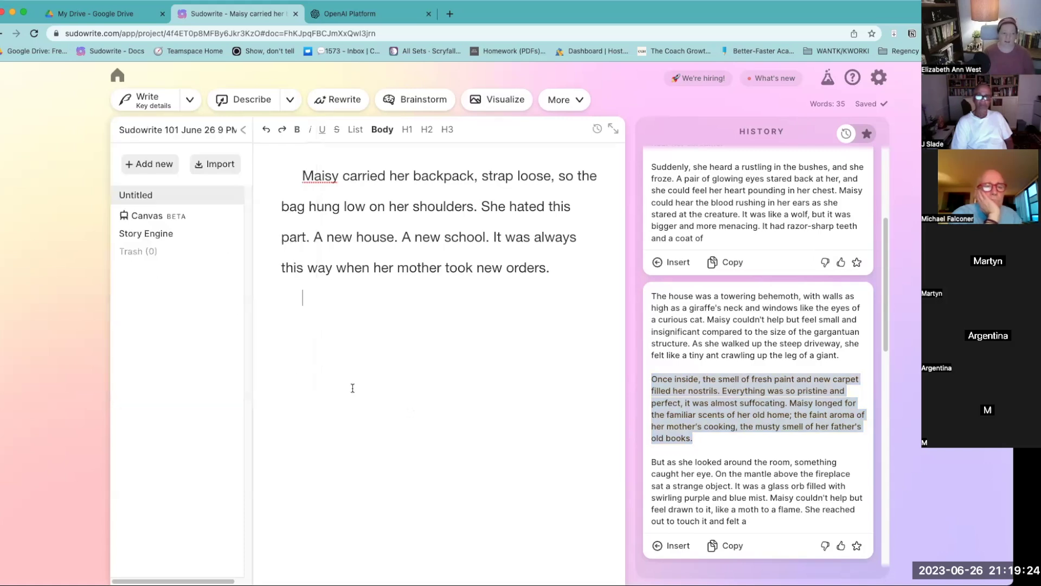
Step: Rename the untitled document as "Maisy" and add a new blank document to the project
double_click(165, 195)
double_click(153, 197)
type("Maisy")
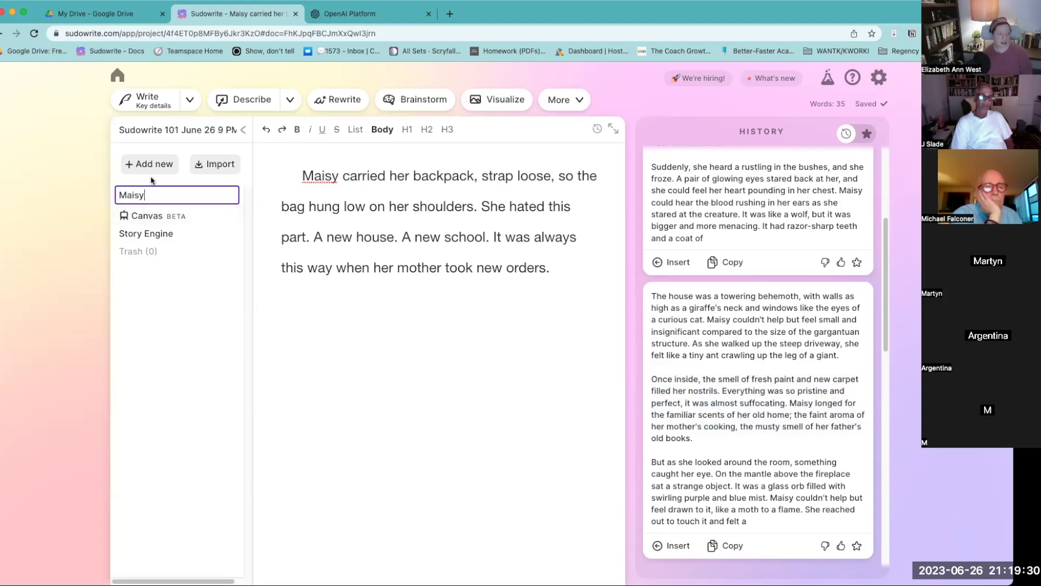
left_click(167, 168)
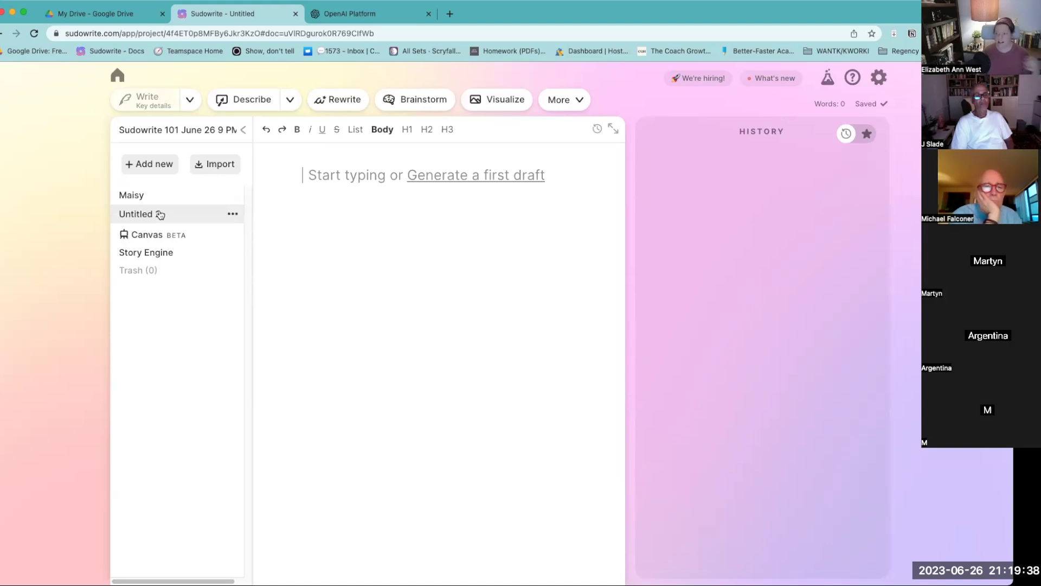
mouse_move(160, 215)
left_mouse_down()
mouse_move(158, 188)
mouse_move(165, 217)
left_mouse_up()
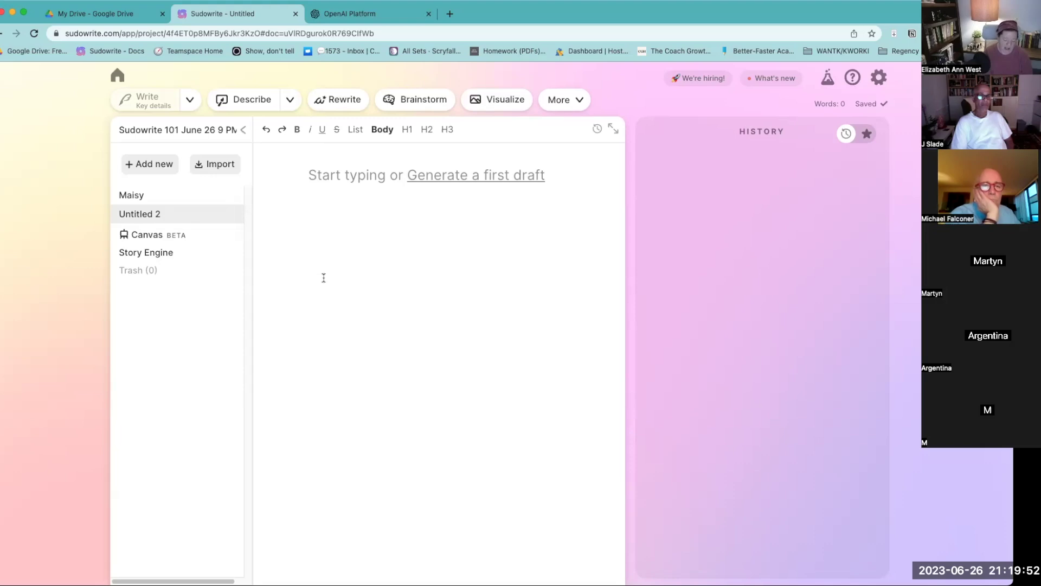
Step: Begin the new document with "Writing with AI is a boon for many authors who struggle with writer's block, or a lack of time."
type("Wr")
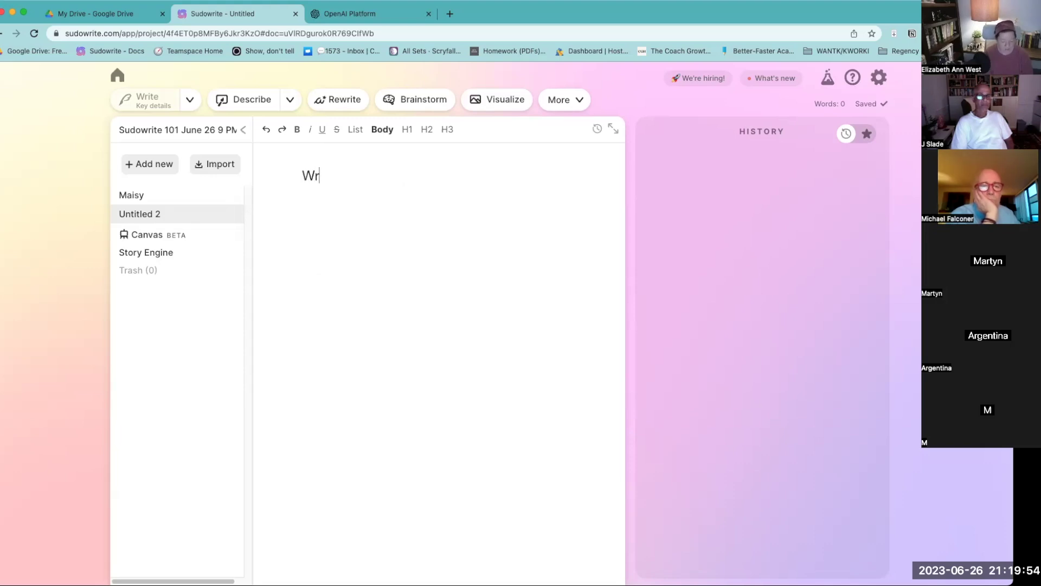
type("iting with Ai")
key("BackSpace")
key("BackSpace")
type("I is a boon for many authors who struggle with")
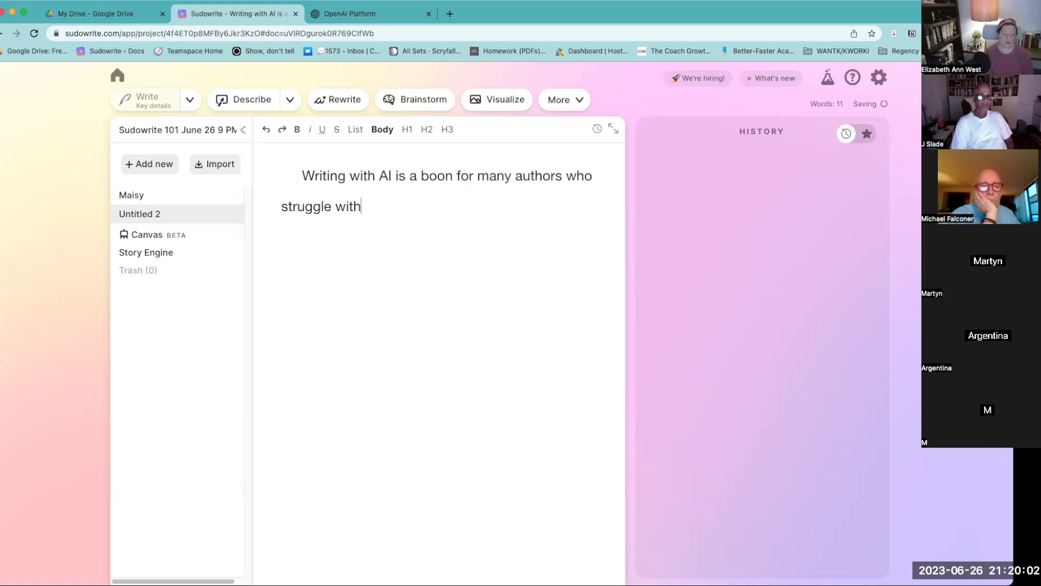
type(" writer's block, or a lack of time.")
Step: Continue the paragraph with "Today's modern society requires people to be productive at all times, and AI can help people be creative in the short pockets"
key("Return")
type("Today's modern ")
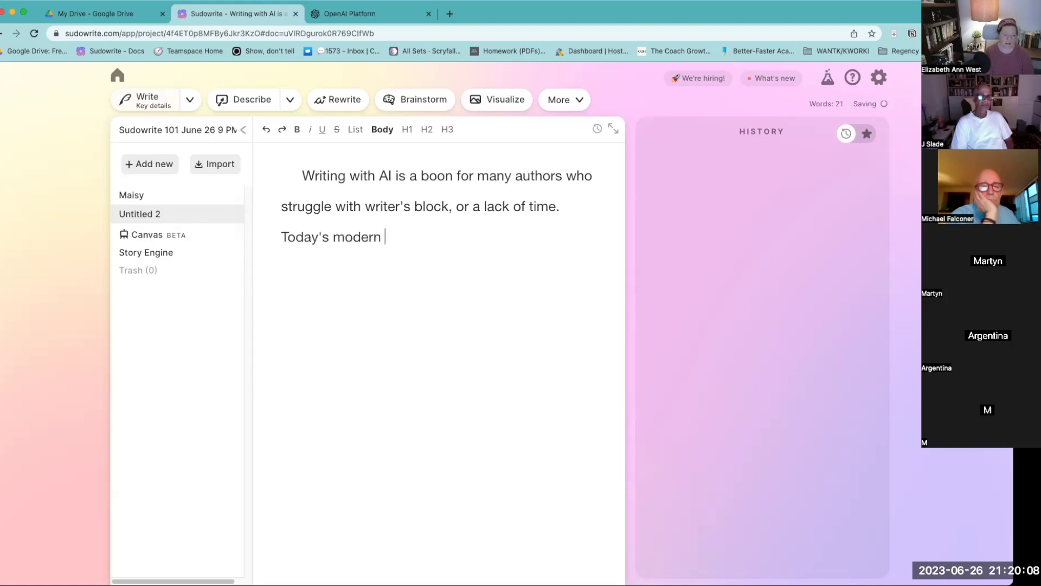
type("society requires people to be pr")
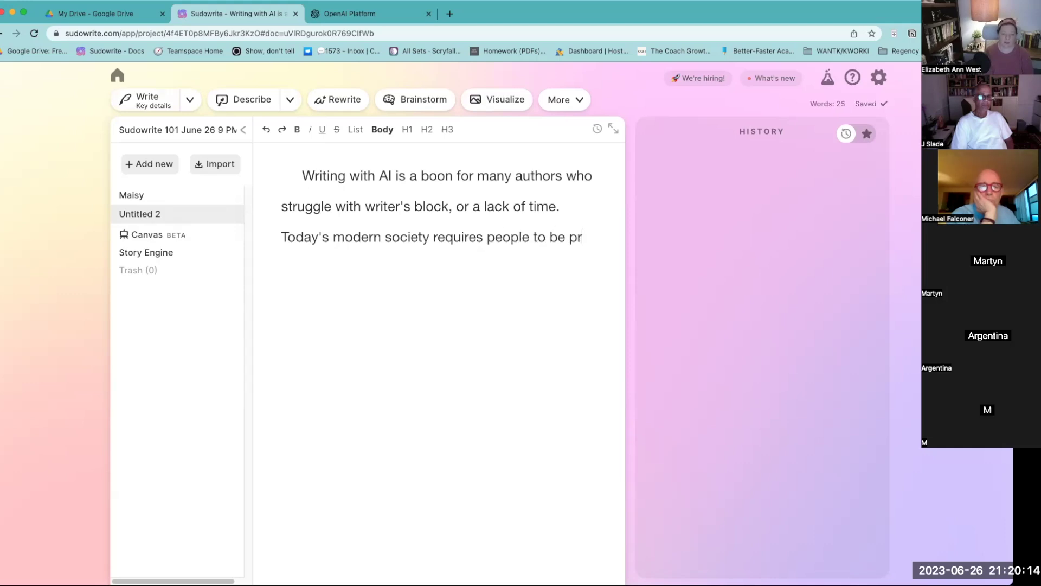
type("oductive at all ")
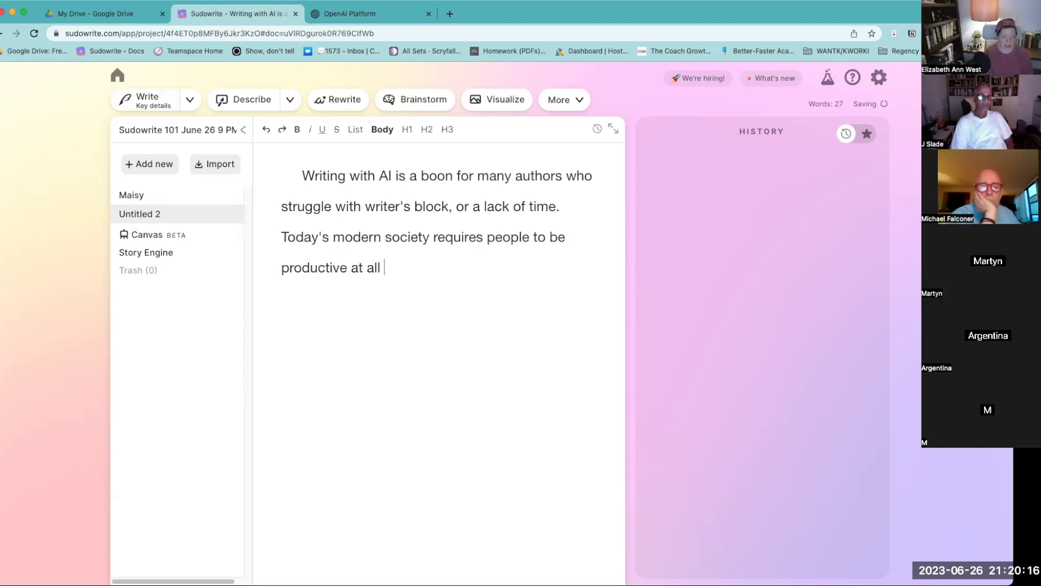
type("times, and AI can help people")
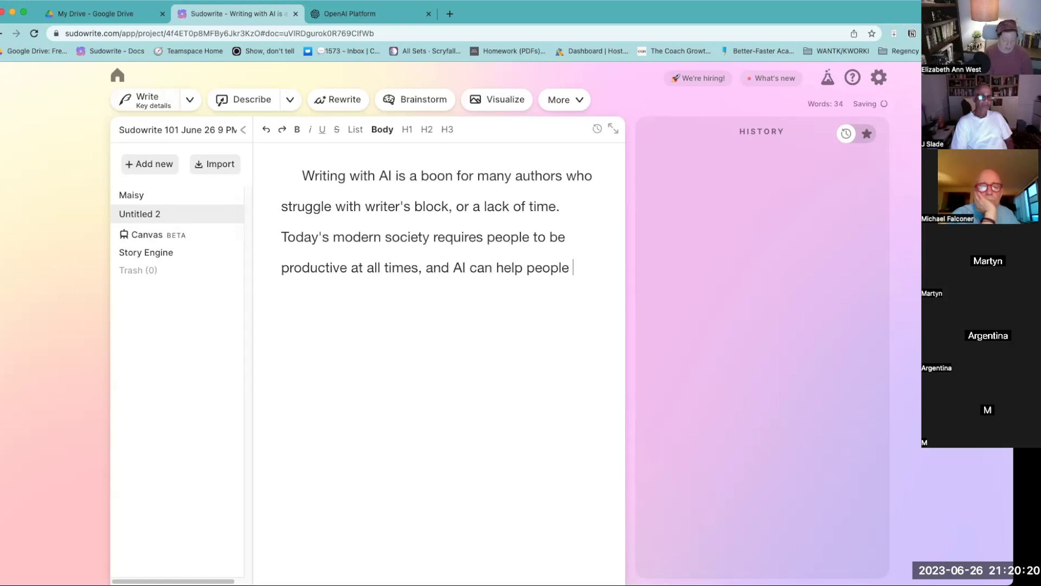
type(" be creative in the ")
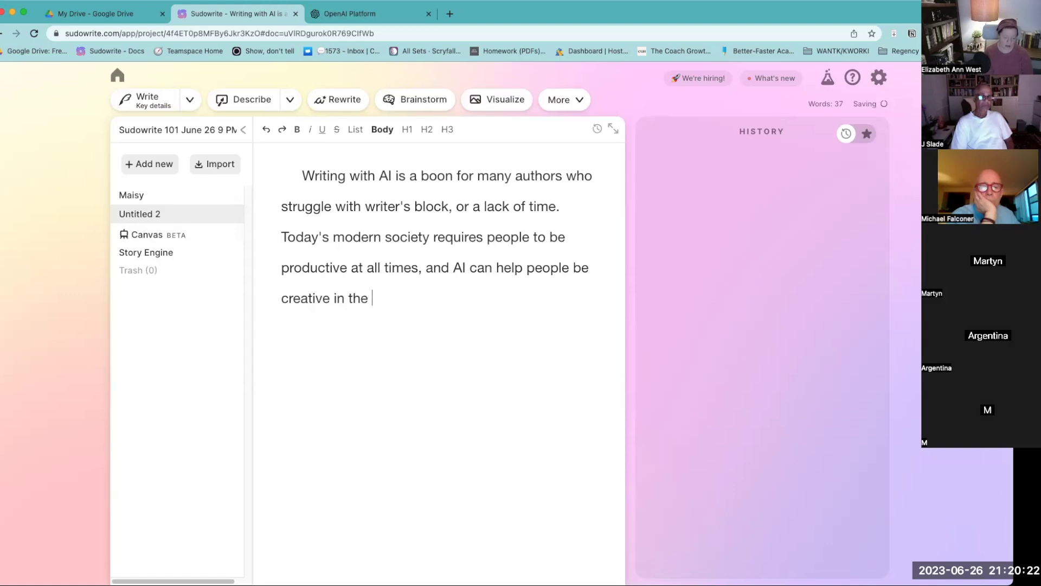
type("short pockets")
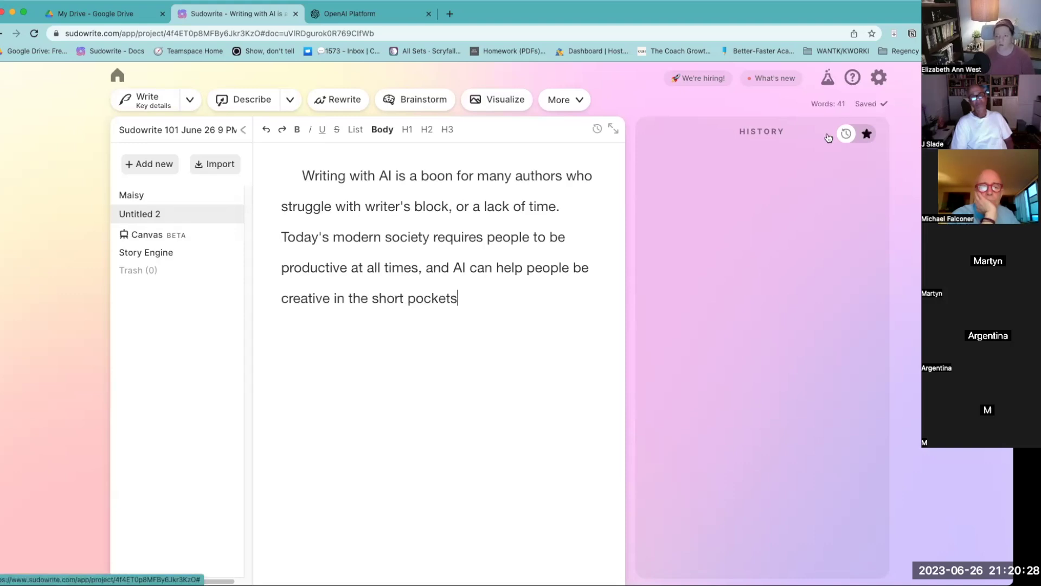
Step: Check which Key Details apply in the Write settings while the new document is open
left_click(185, 101)
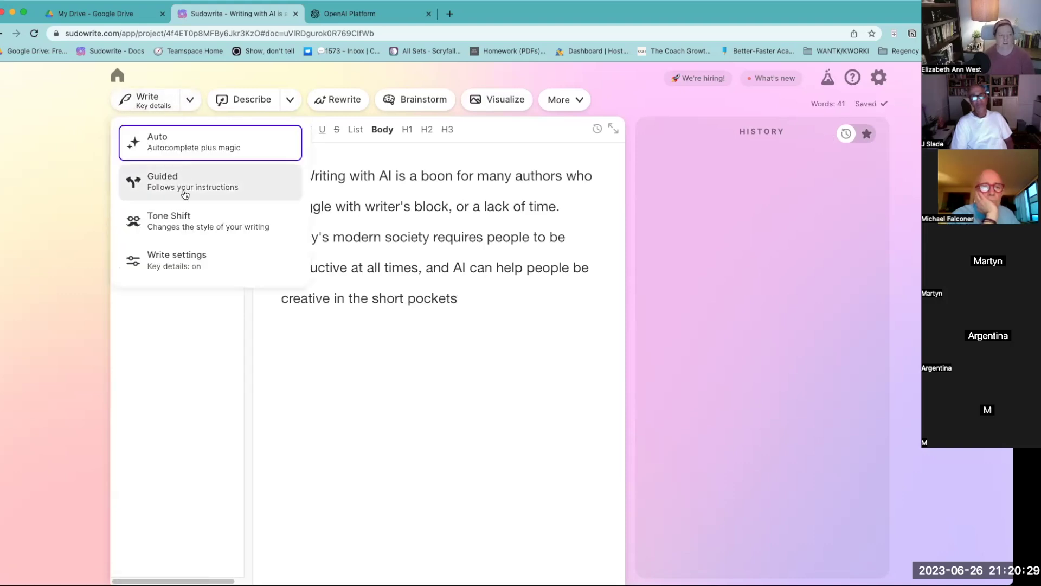
left_click(184, 256)
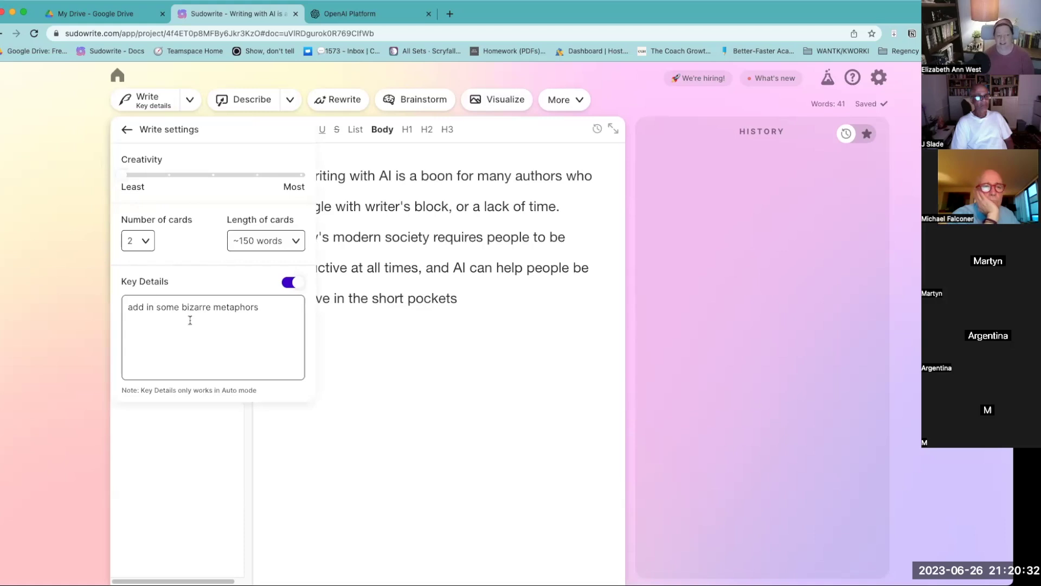
left_click(492, 301)
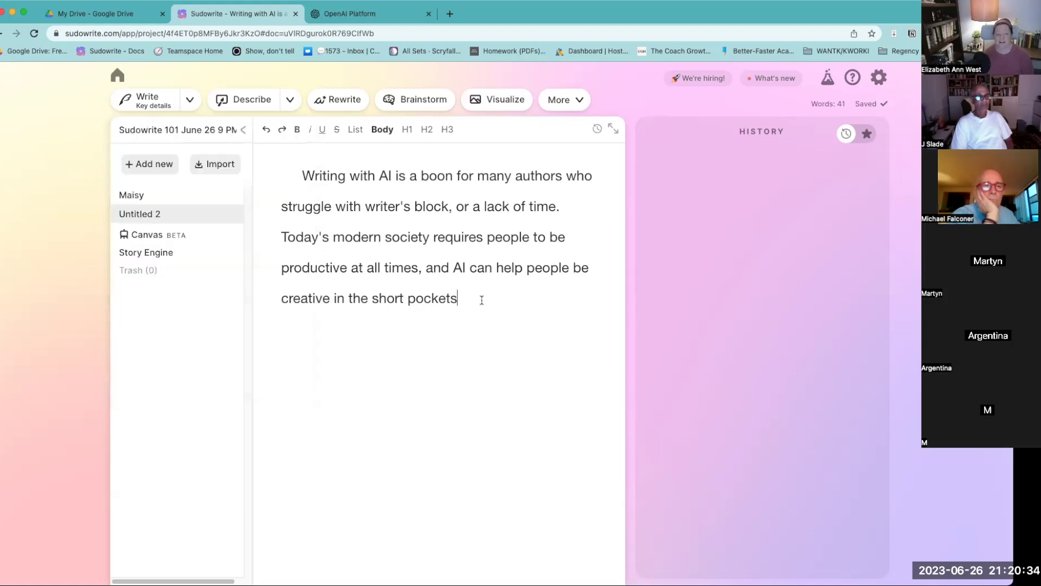
Step: Generate continuations of the nonfiction paragraph with Write and review the cards together with the full source excerpt
left_click(144, 100)
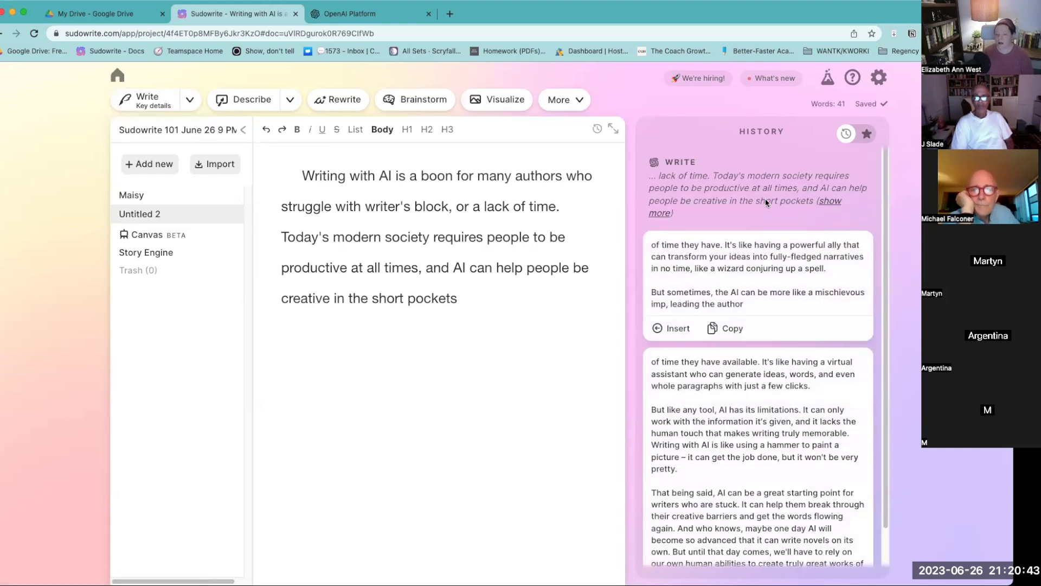
left_click(830, 201)
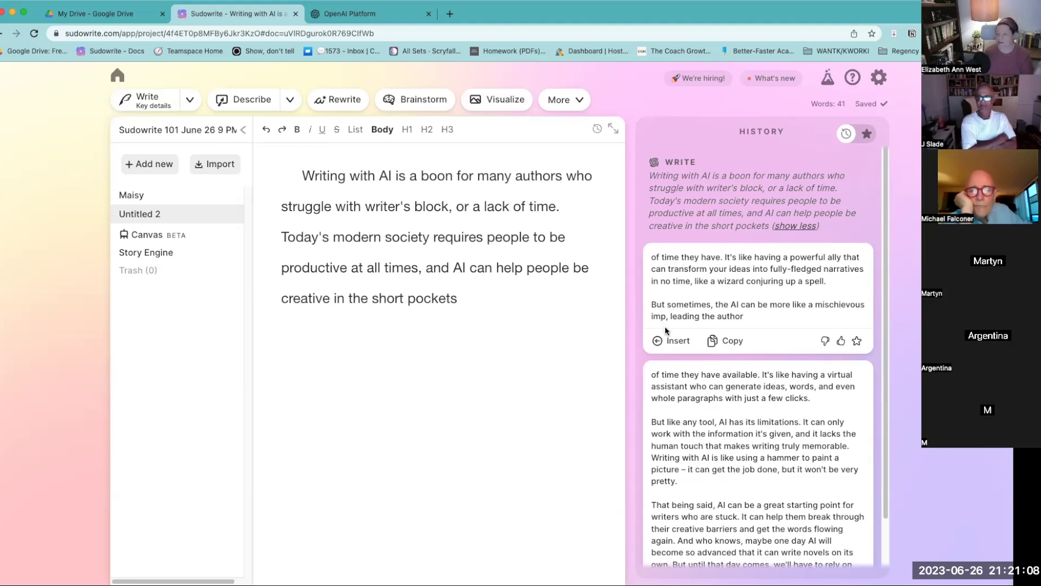
scroll(672, 336, "down", 2)
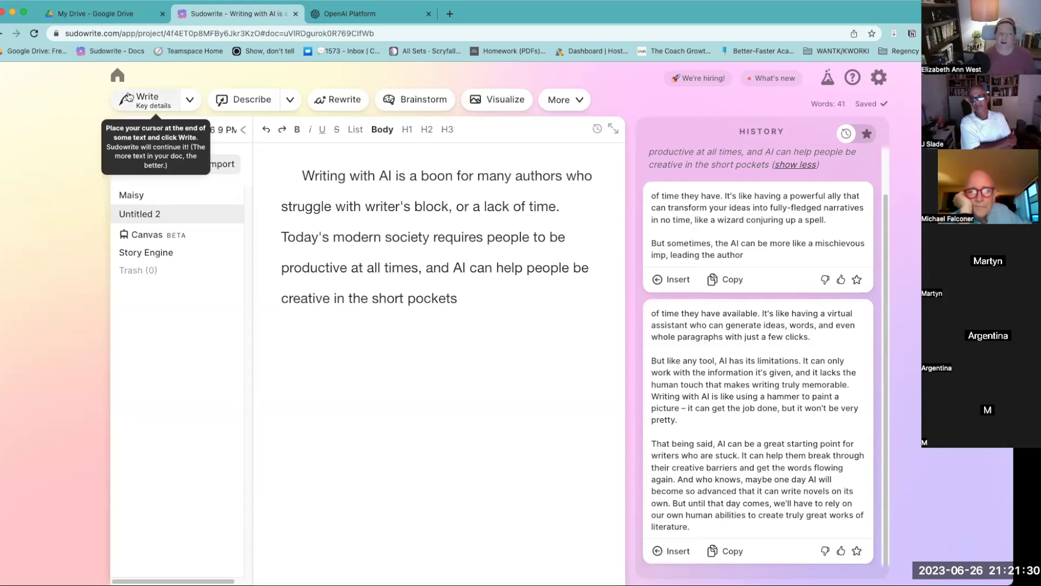
Step: Clear the Key Details text "add in some bizarre metaphors" in the Write settings
left_click(189, 100)
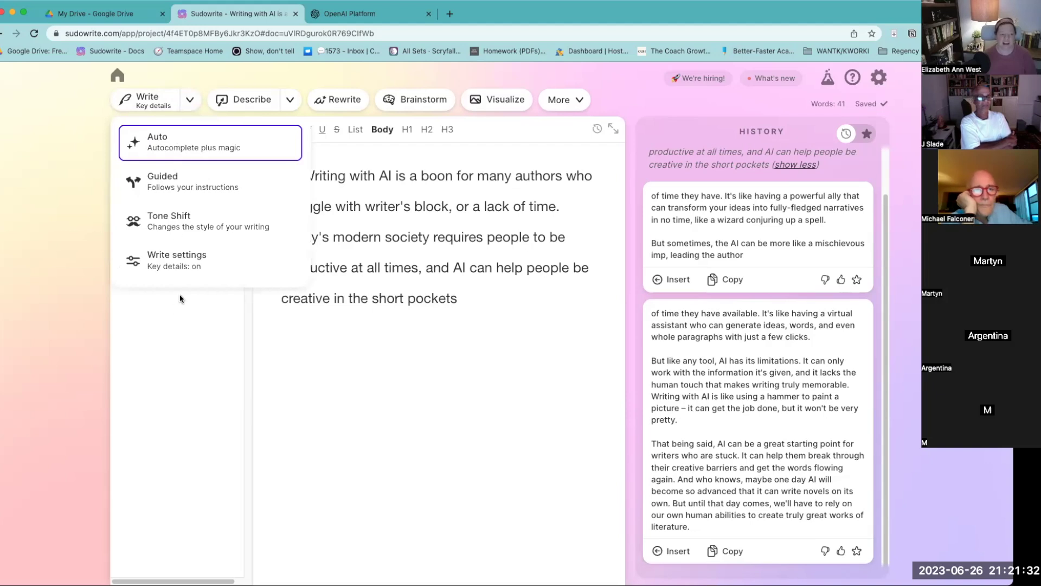
left_click(176, 261)
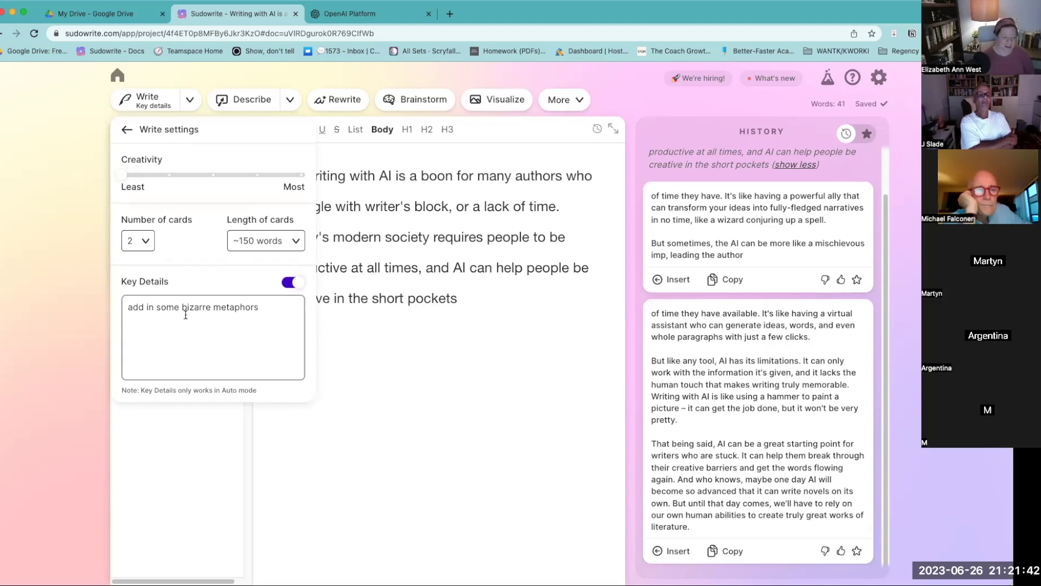
triple_click(185, 314)
key("BackSpace")
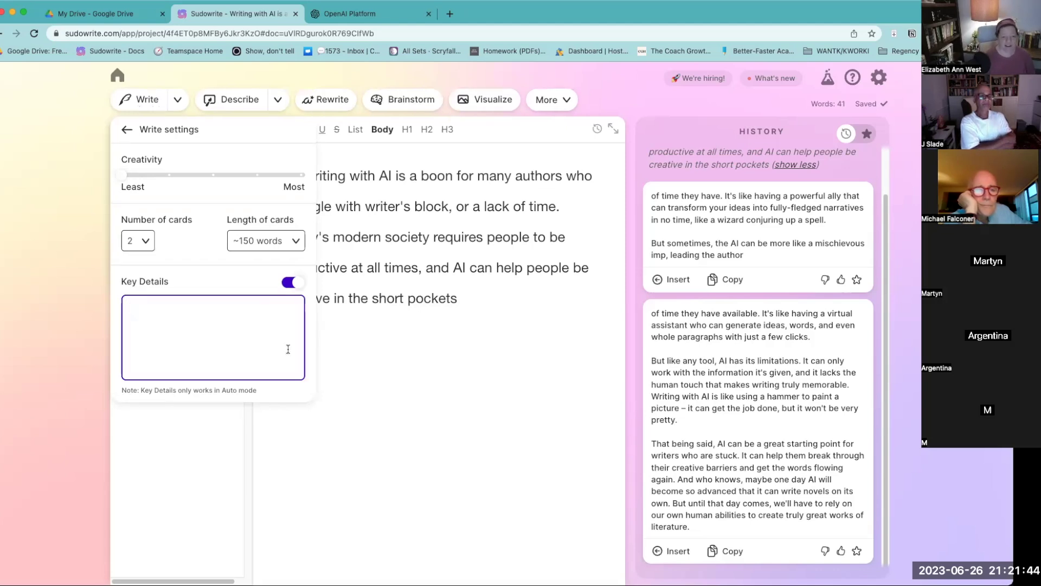
left_click(418, 313)
Step: Open the Maisy document, return to the nonfiction document and check its Key Details in the Write settings
left_click(124, 197)
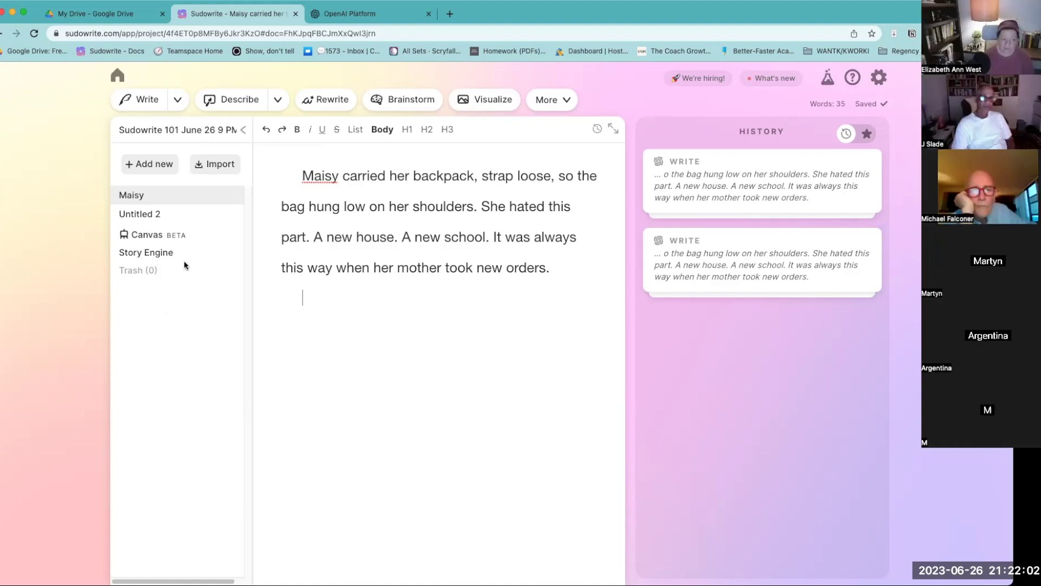
left_click(162, 216)
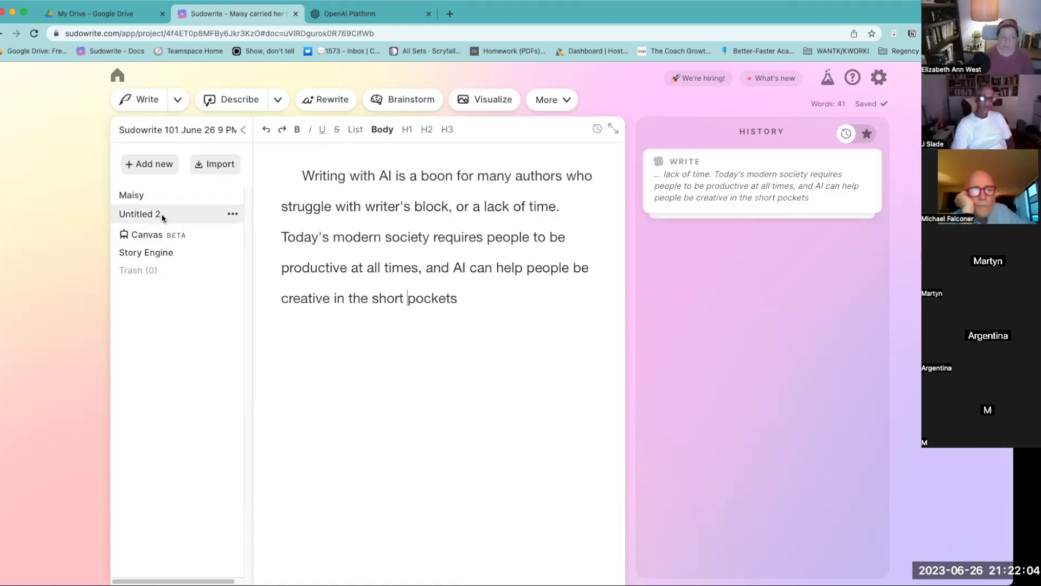
left_click(181, 99)
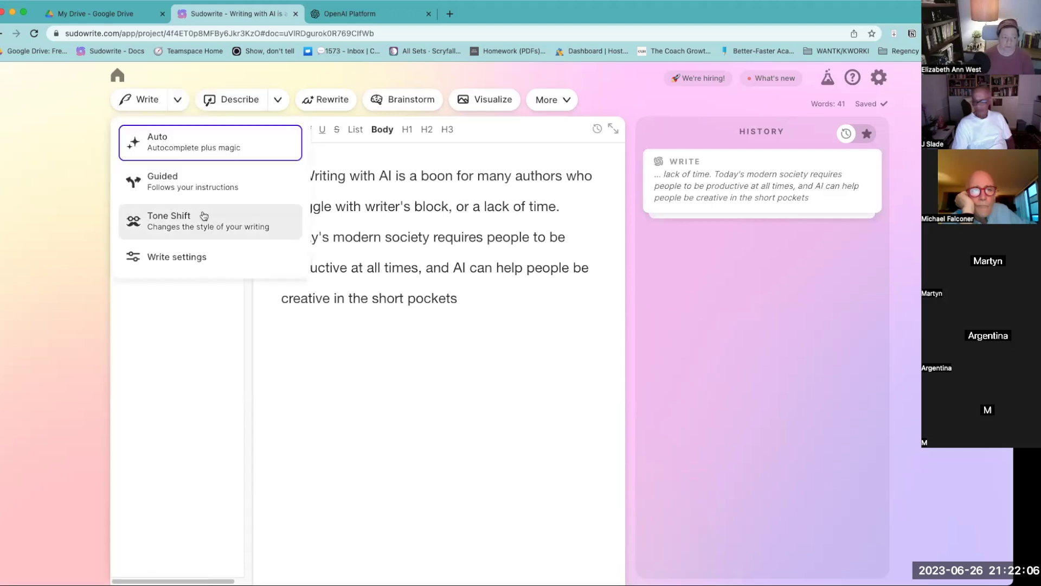
left_click(203, 255)
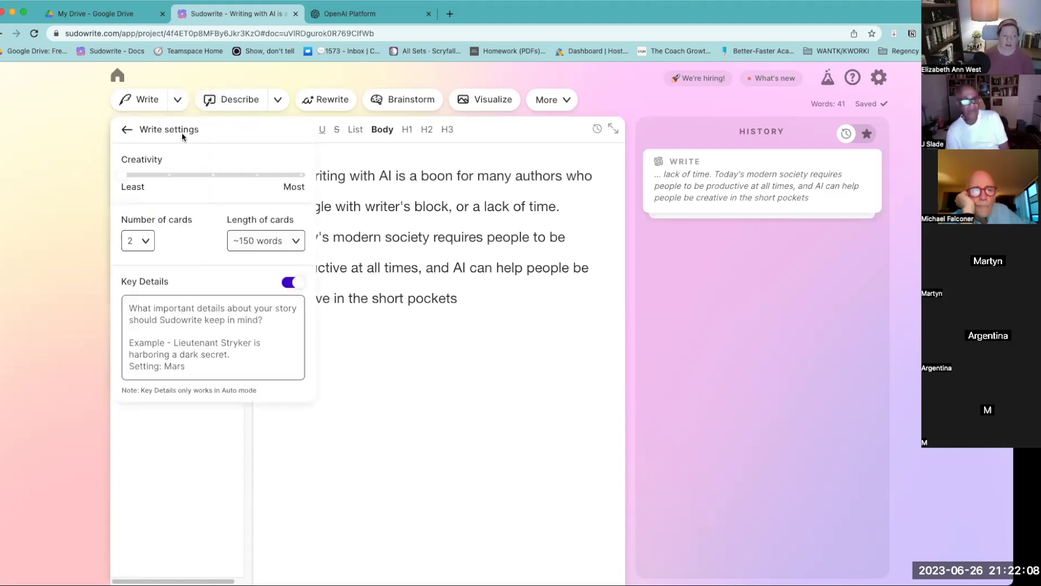
left_click(181, 99)
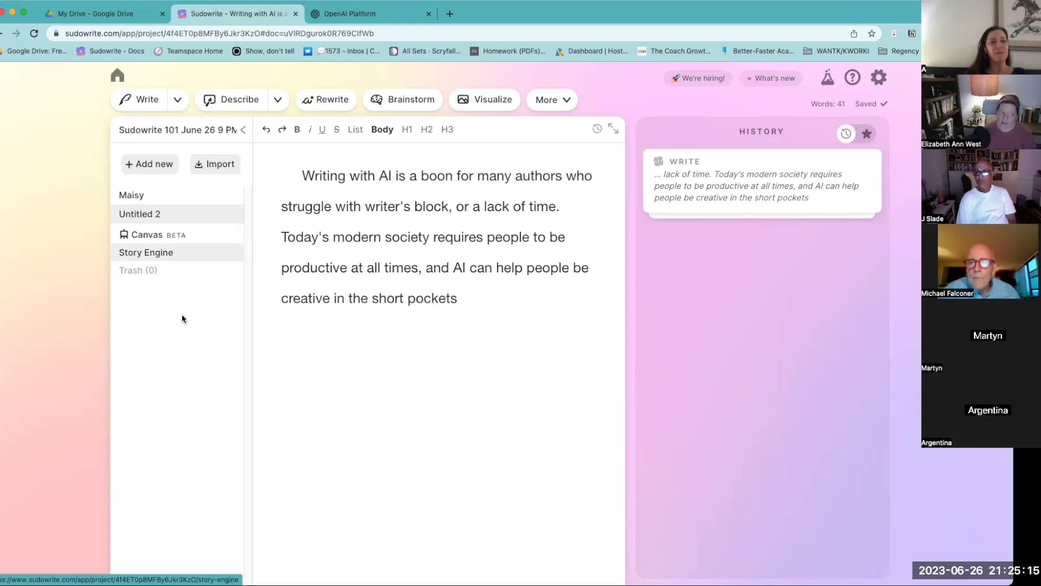
Step: Open the Maisy document and expand its first Write history entry to show the full source text
left_click(195, 193)
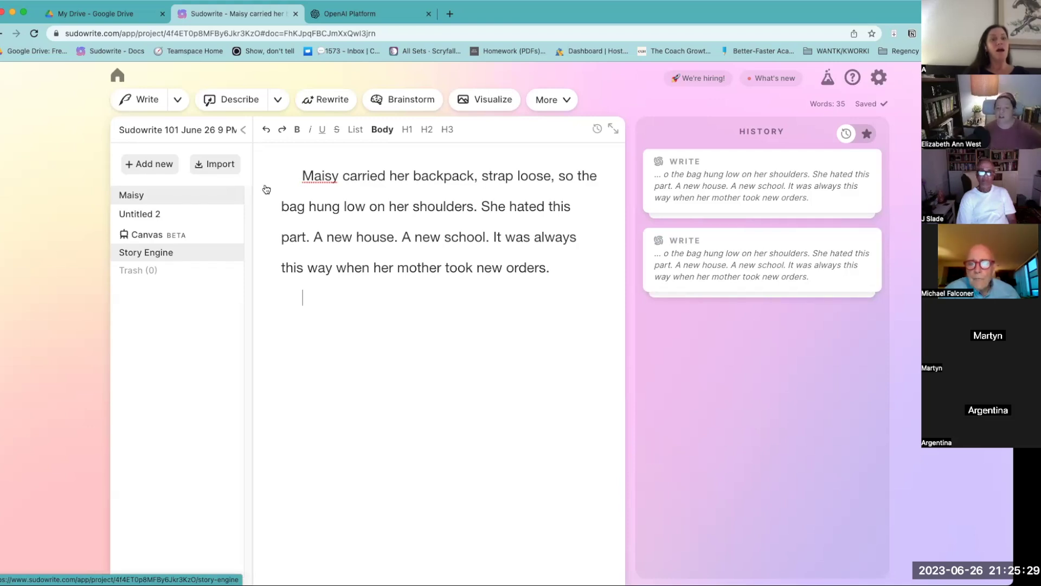
left_click(817, 172)
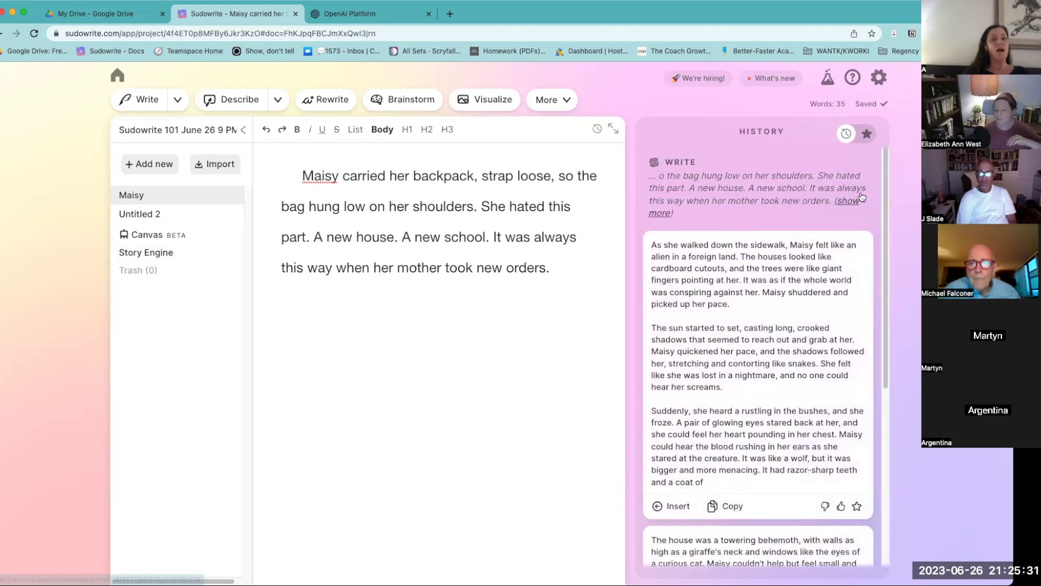
left_click(859, 199)
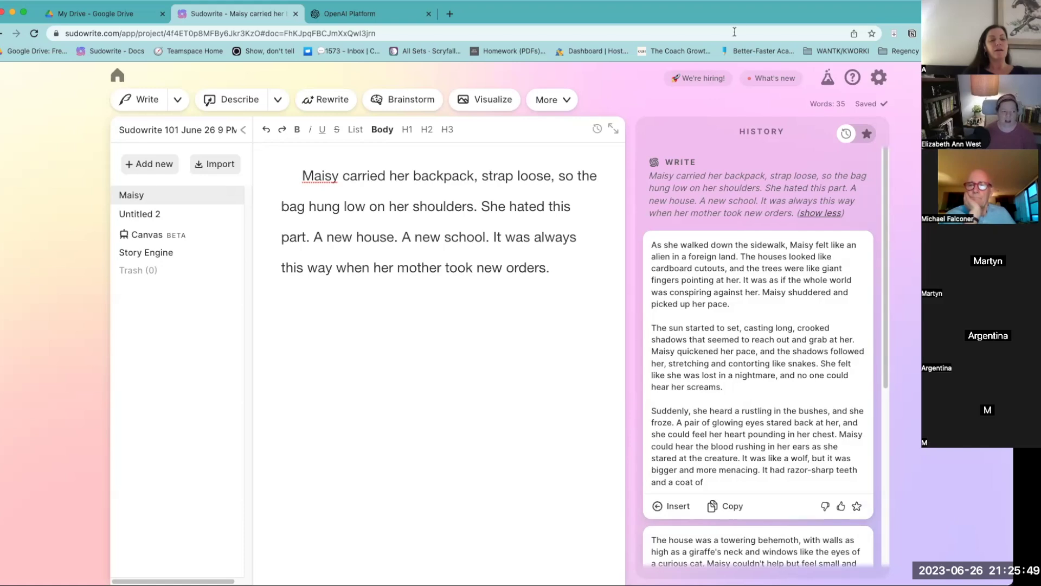
Step: Open the nonfiction document's Write history entry and read through both generated continuations
left_click(180, 216)
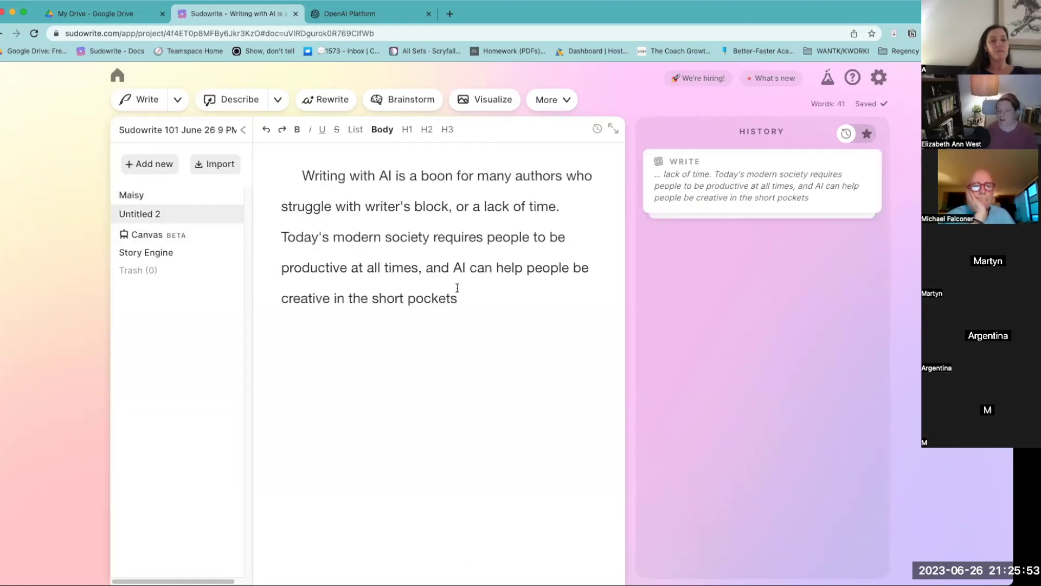
left_click(748, 196)
scroll(726, 379, "down", 1)
scroll(722, 430, "down", 1)
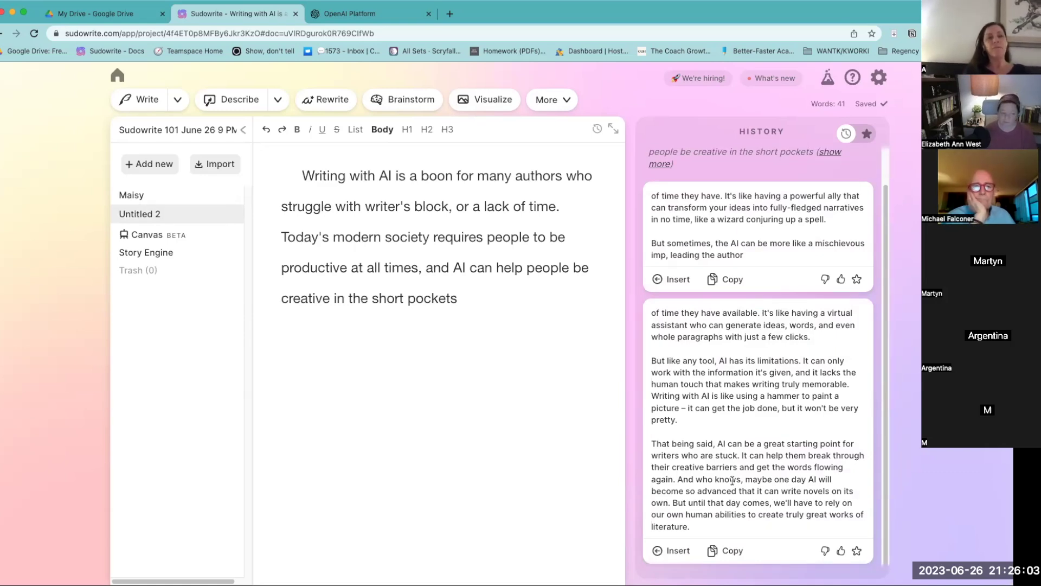
Step: Add another blank document to the project and return to the end of the Maisy text
left_click(151, 169)
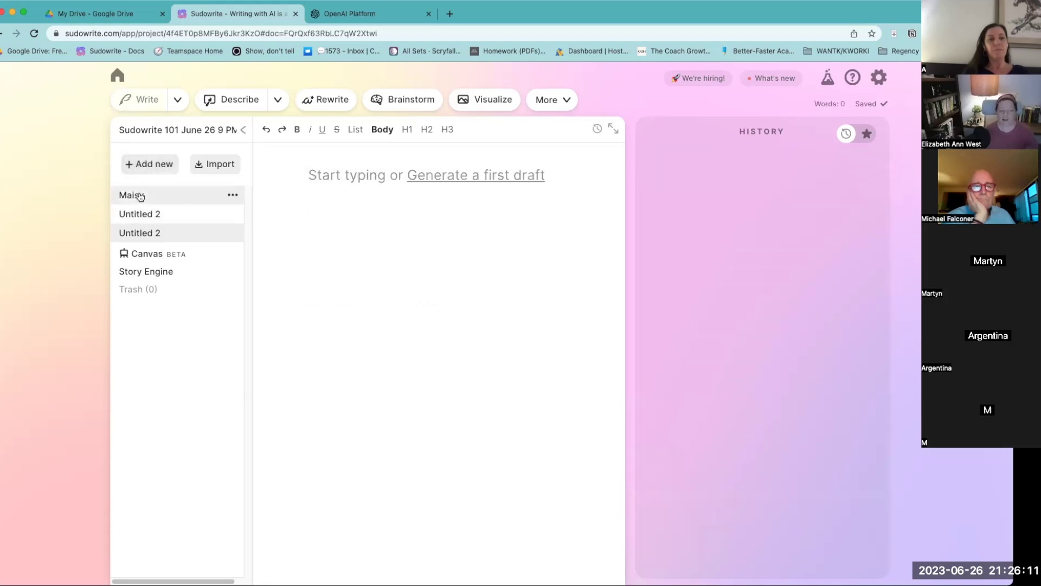
left_click(140, 196)
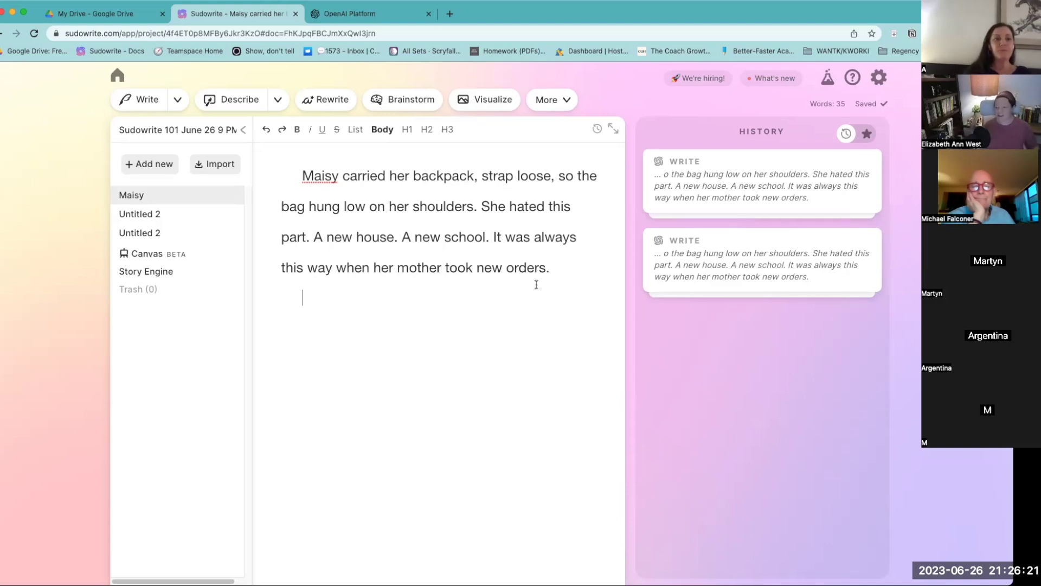
left_click(519, 284)
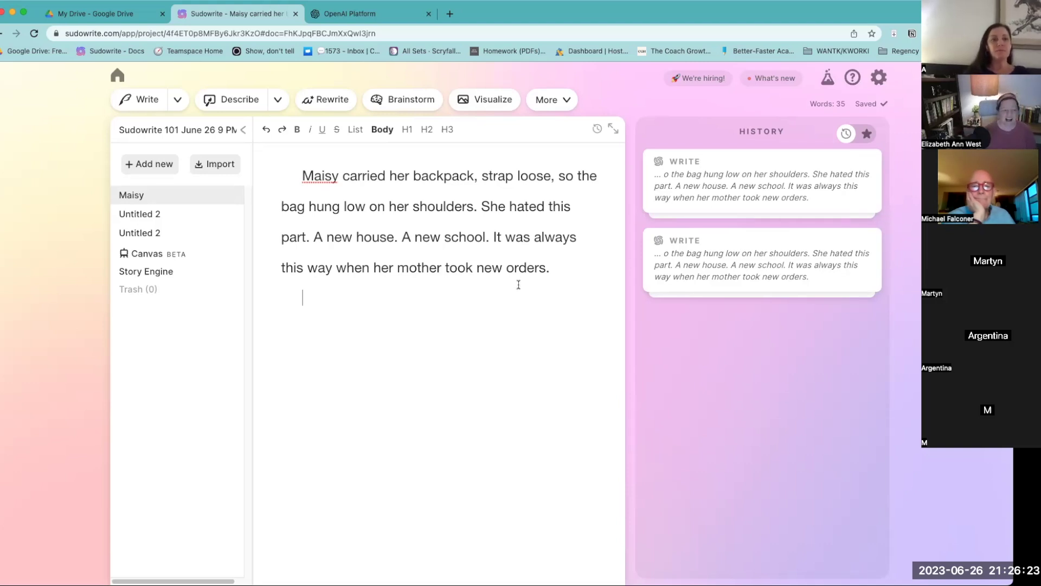
Step: Switch Write from Auto to Guided mode for the Maisy document and examine the Write settings in both modes
left_click(177, 99)
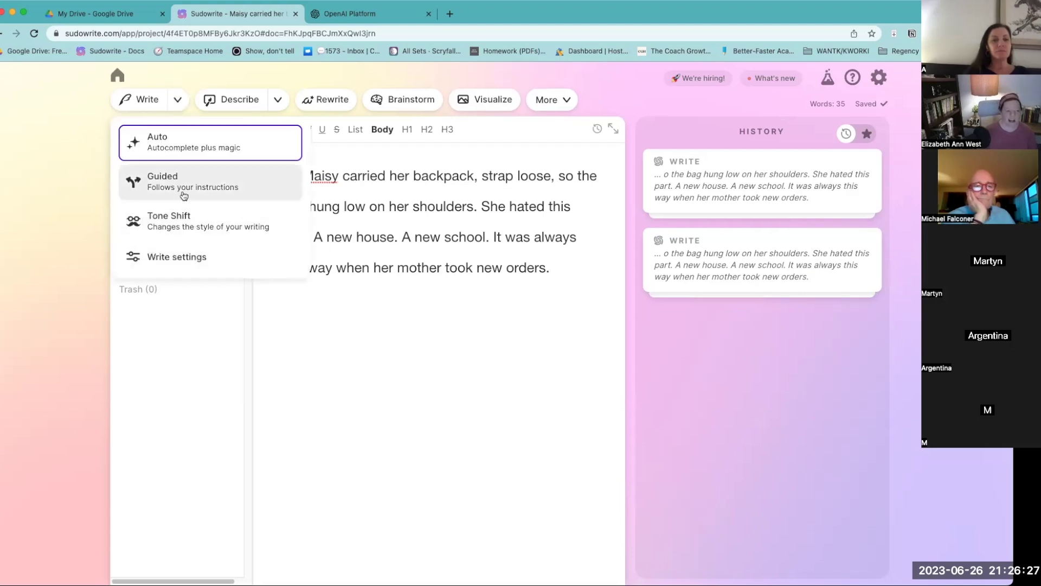
left_click(204, 256)
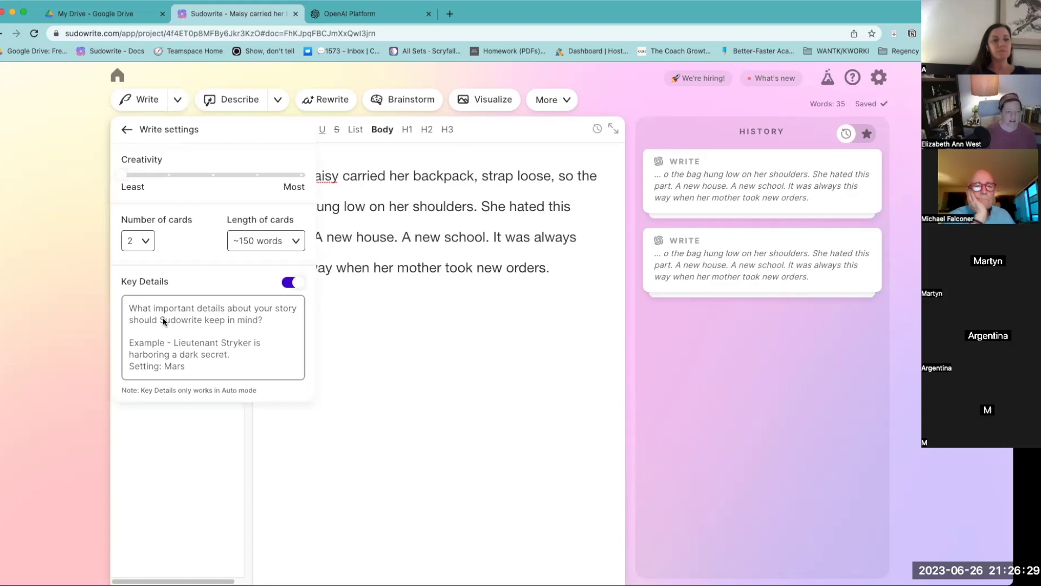
left_click(178, 98)
left_click(179, 99)
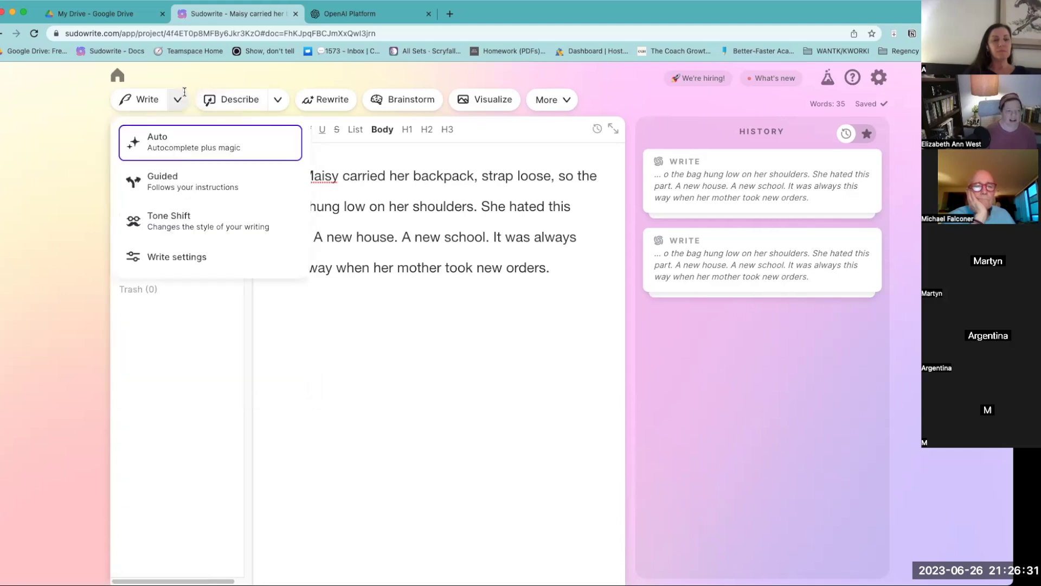
left_click(186, 187)
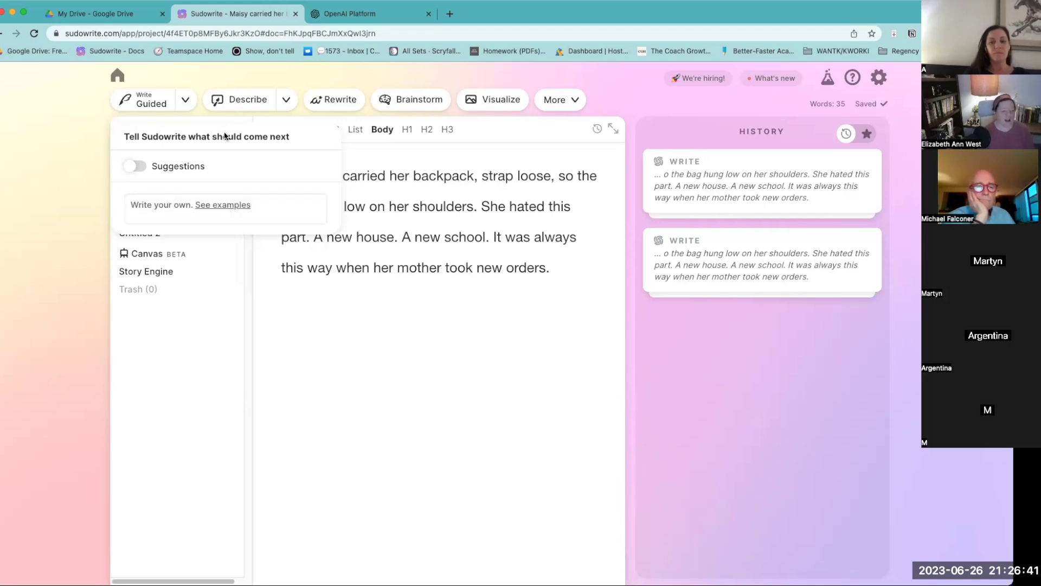
left_click(183, 101)
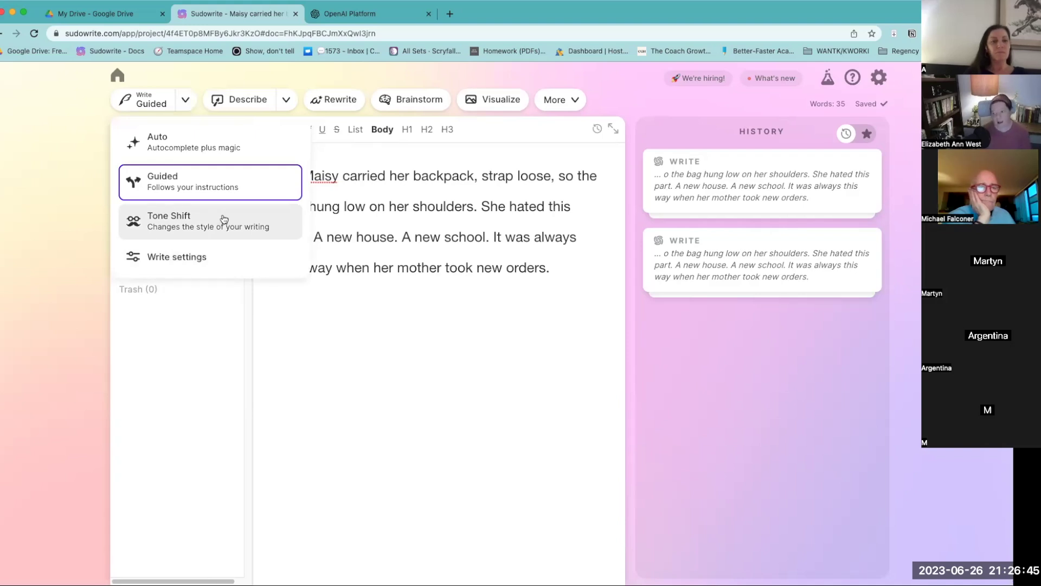
left_click(200, 257)
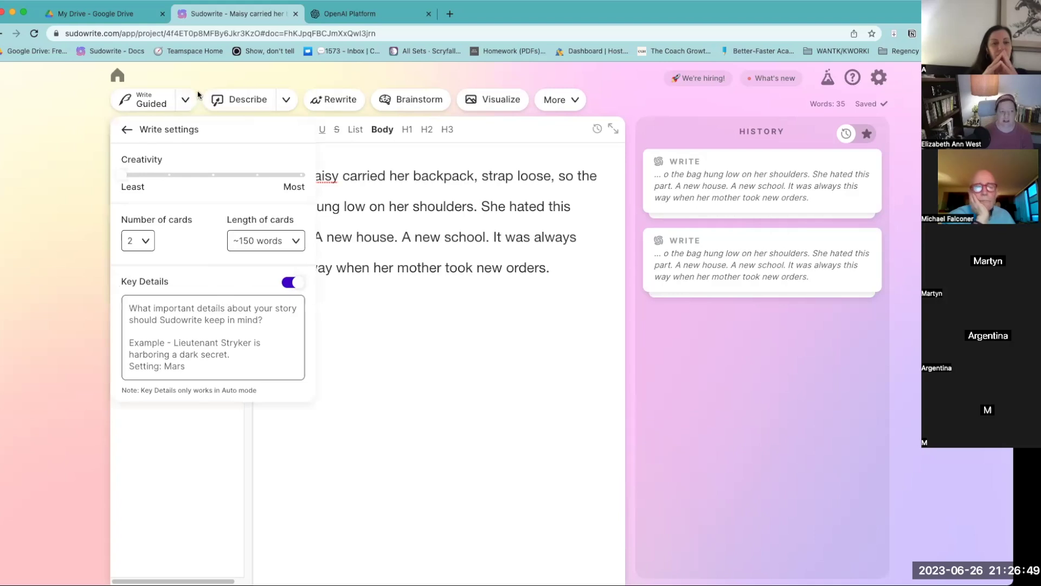
left_click(184, 102)
left_click(184, 103)
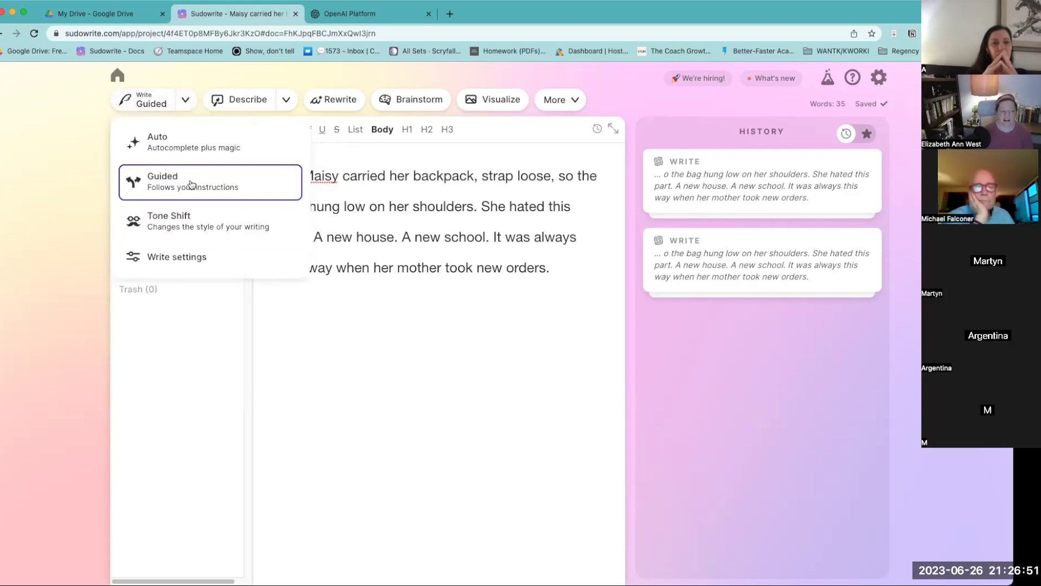
Step: Set Write to Tone Shift with the Conflicted tone and generate continuations of the Maisy text
left_click(198, 221)
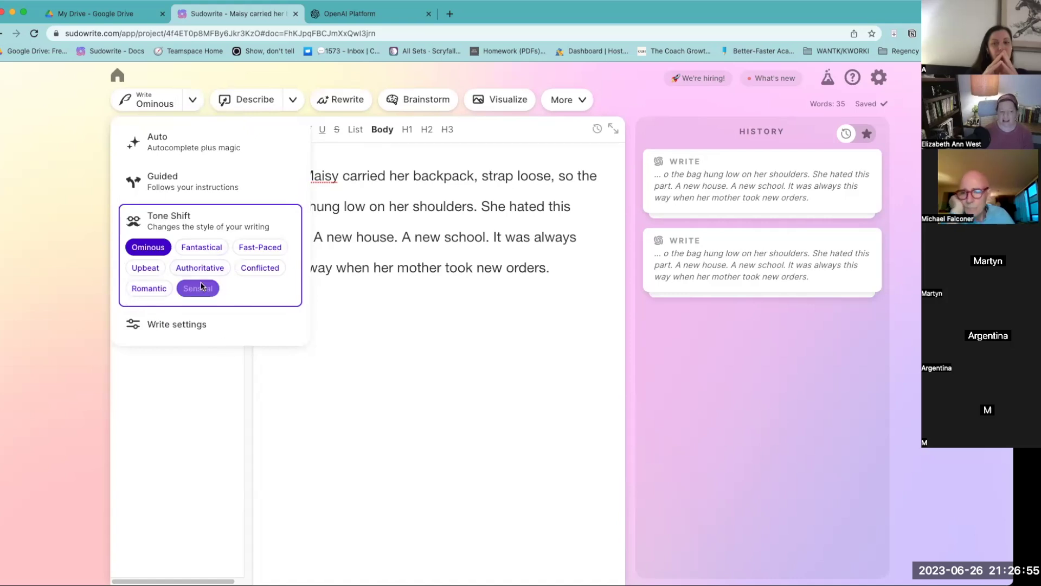
left_click(272, 267)
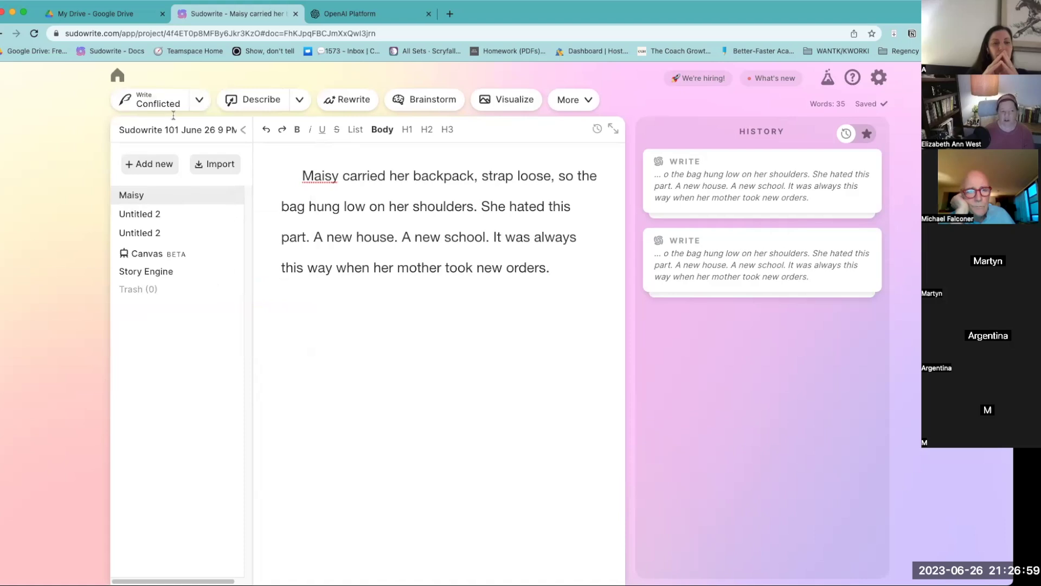
left_click(144, 100)
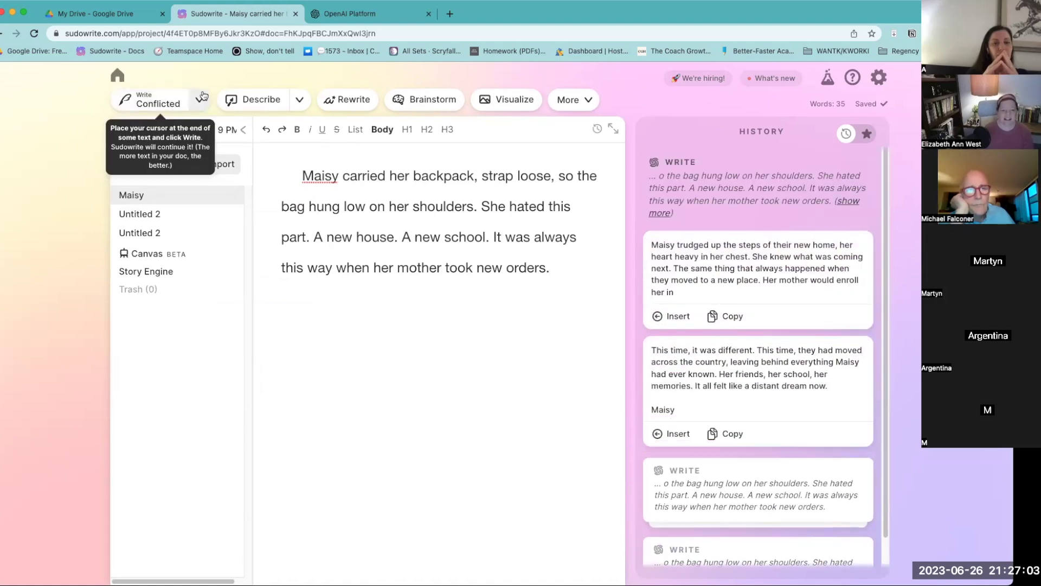
Step: Check the Write settings, including the Key Details note, while the Conflicted tone is selected
left_click(199, 100)
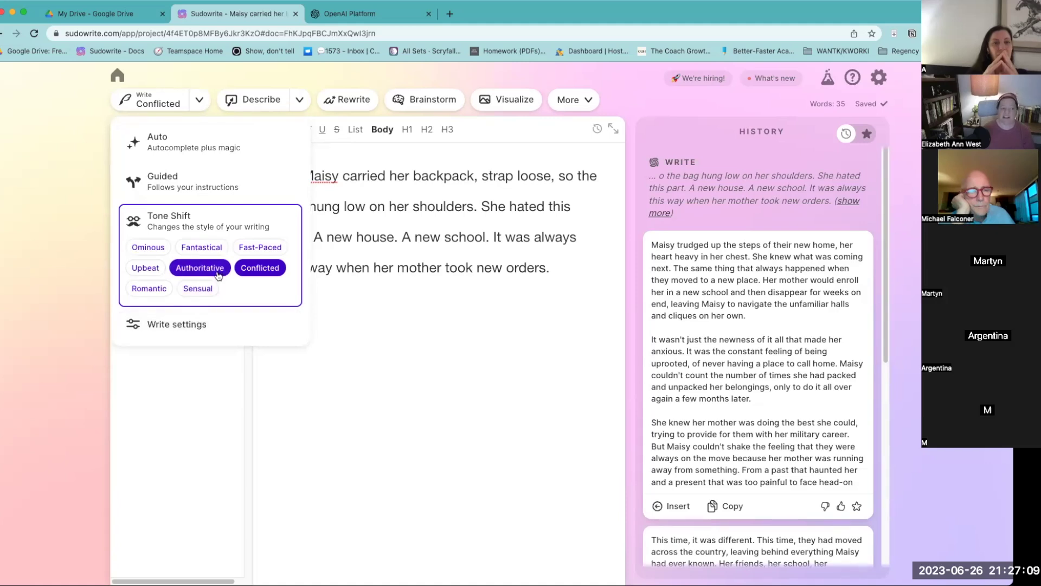
left_click(184, 325)
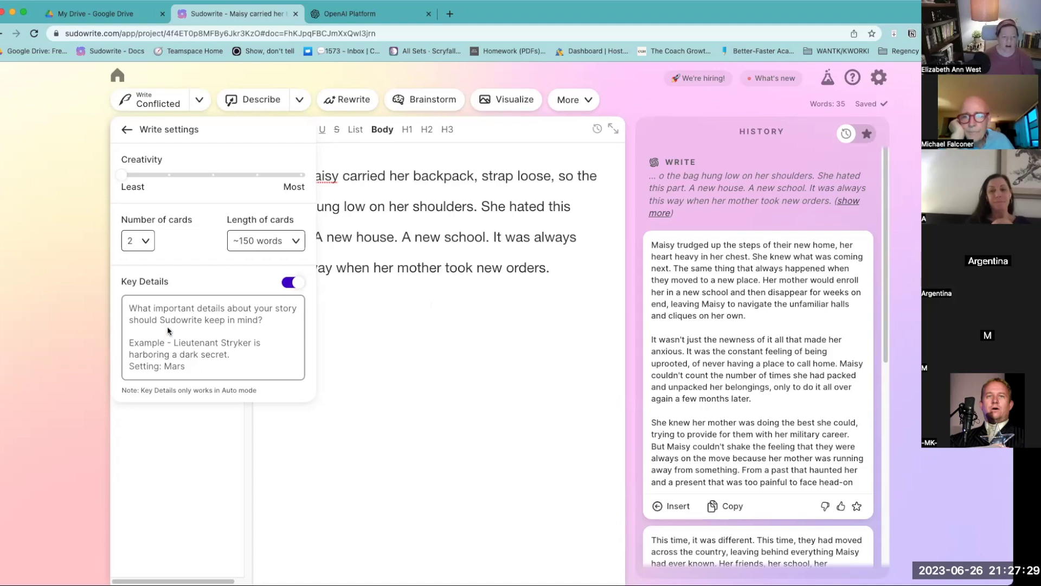
left_click(302, 295)
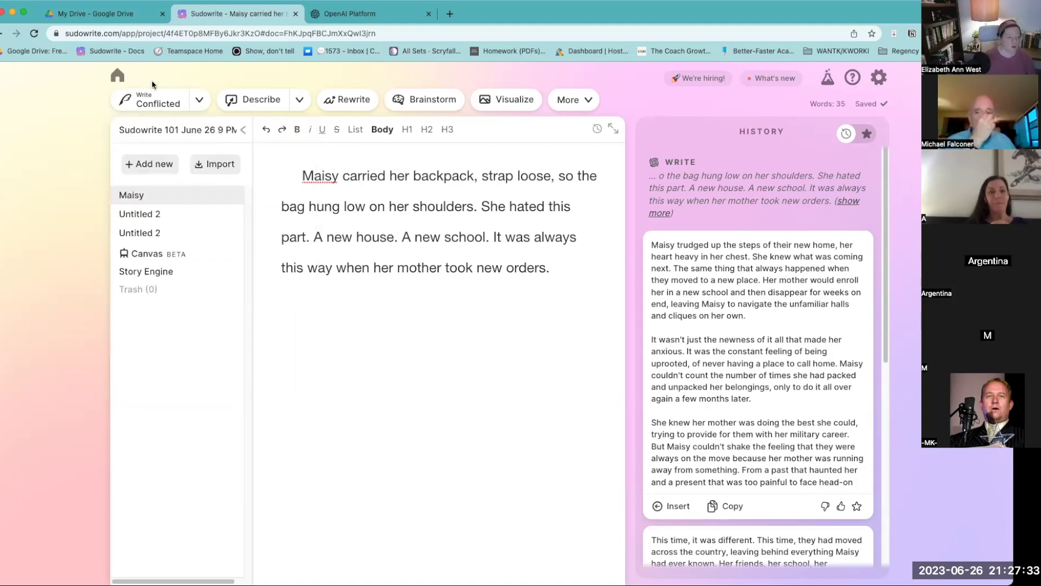
Step: Use Guided mode with Suggestions enabled to generate from "Maisy's mother meets with the principal to discuss Maisy's enrollment in the school."
left_click(199, 100)
left_click(175, 178)
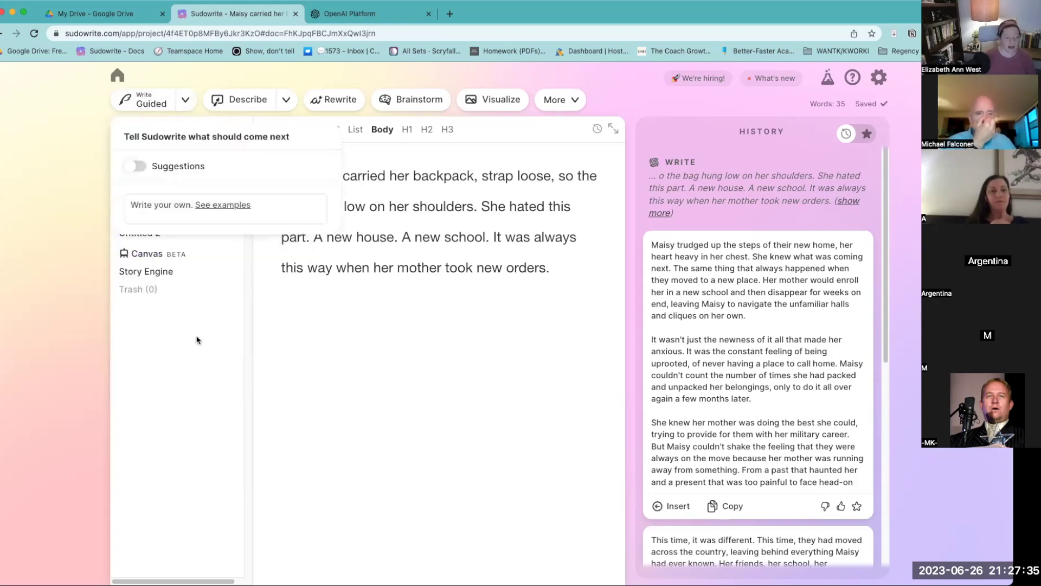
left_click(136, 167)
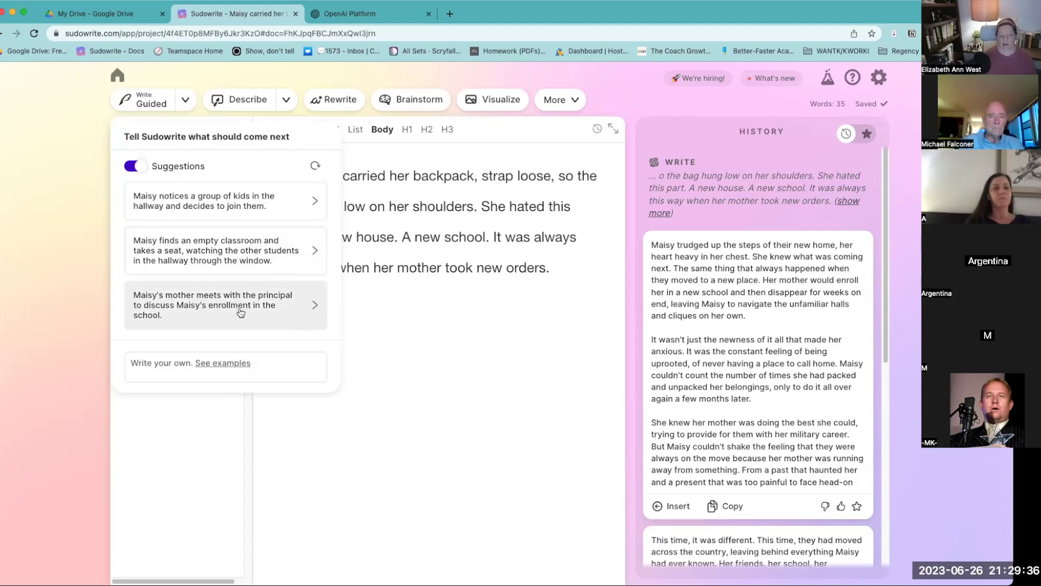
left_click(216, 323)
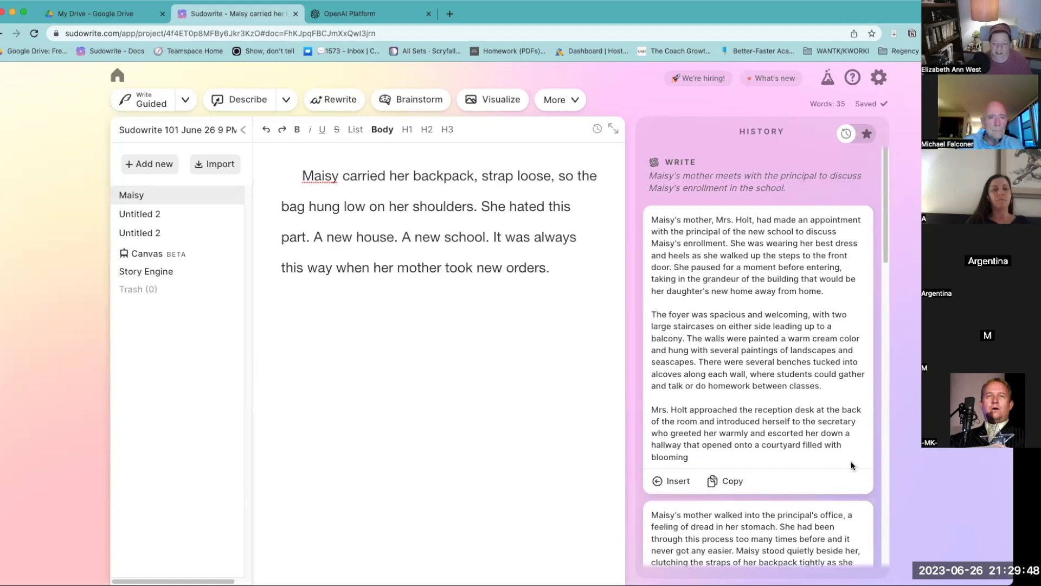
Step: Insert the second Guided continuation, where Maisy's mother walks into the principal's office, and remove the blank line before it in the document
scroll(850, 459, "down", 5)
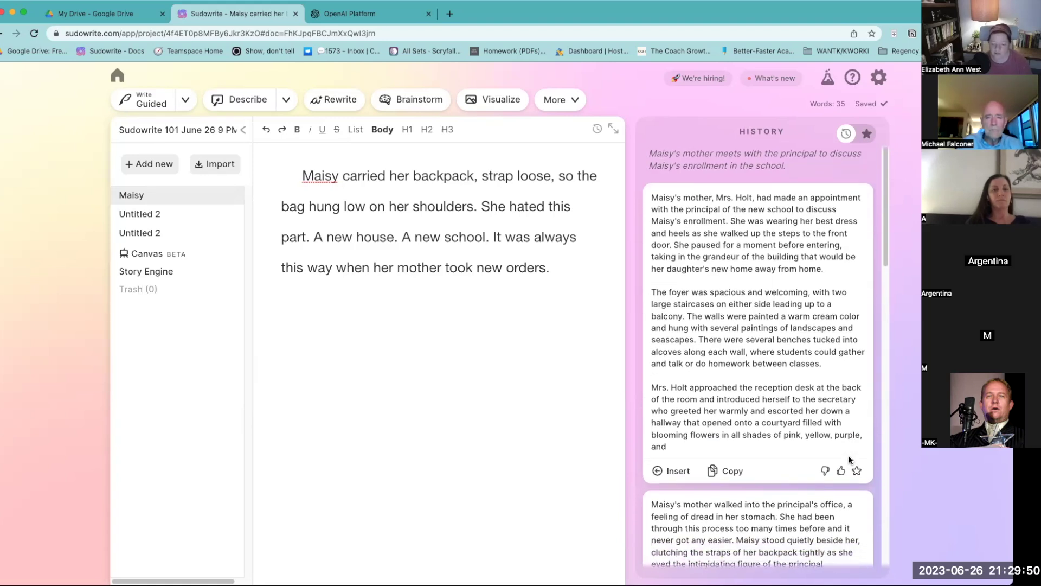
scroll(849, 459, "down", 4)
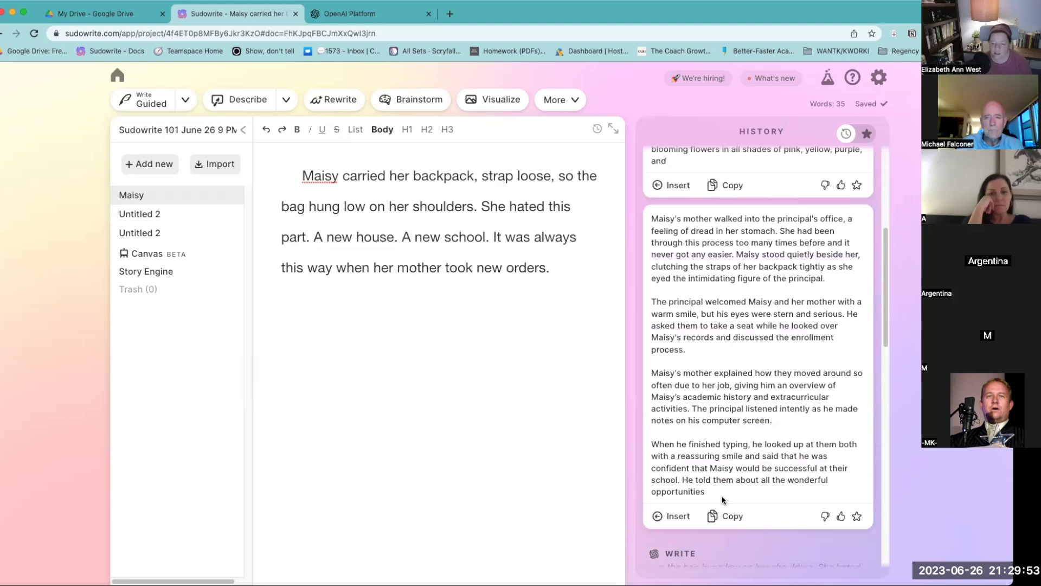
left_click(677, 515)
scroll(512, 431, "up", 8)
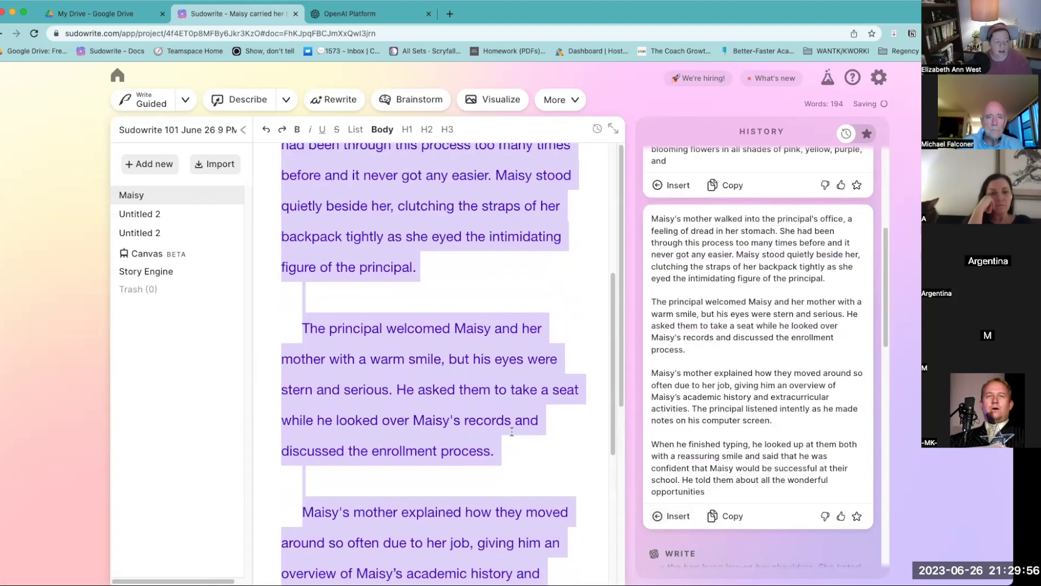
left_click(332, 216)
key("Delete")
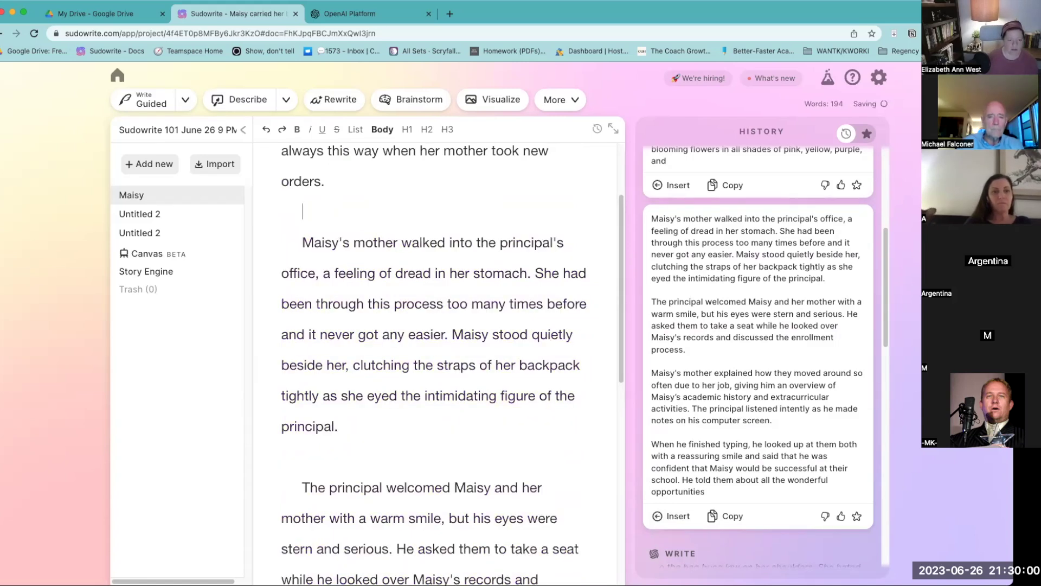
key("Delete")
scroll(324, 236, "up", 3)
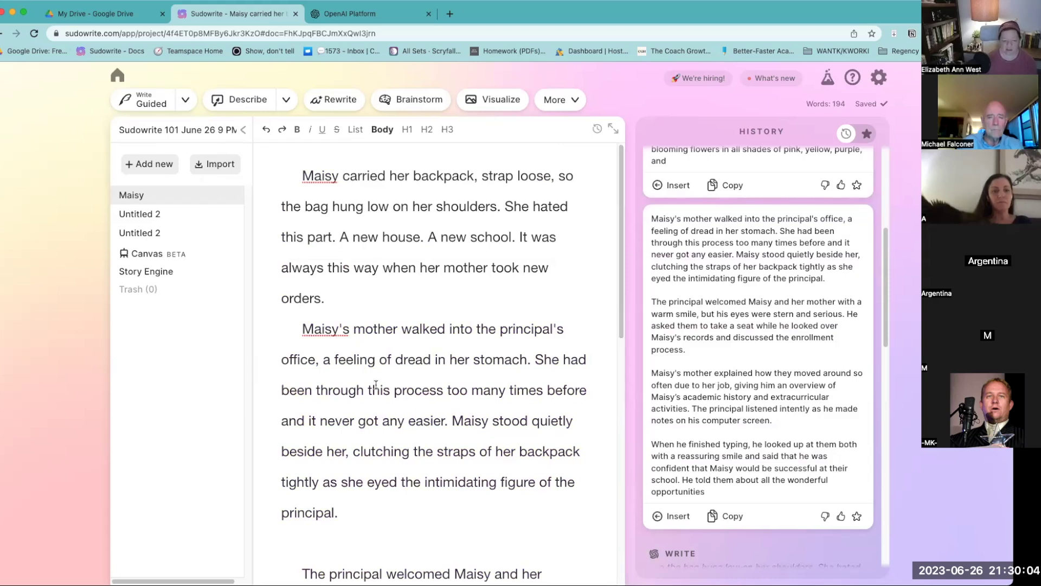
Step: Replace "a feeling of dread" through "any easier" with "with an air of confidence that her daughter wished she had" and remove the blank line after that paragraph
scroll(416, 374, "down", 2)
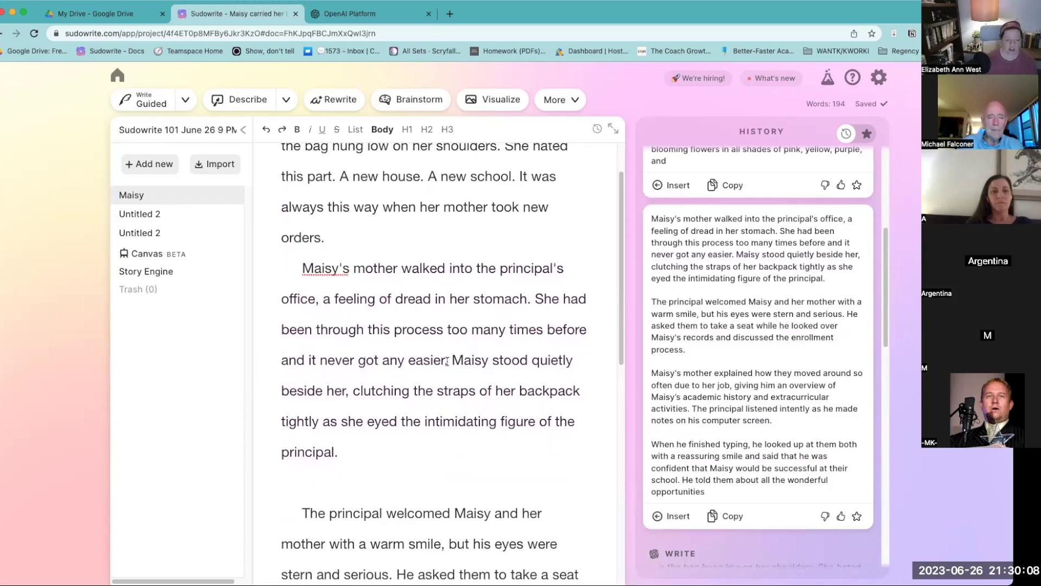
left_click_drag(447, 360, 321, 307)
key("BackSpace")
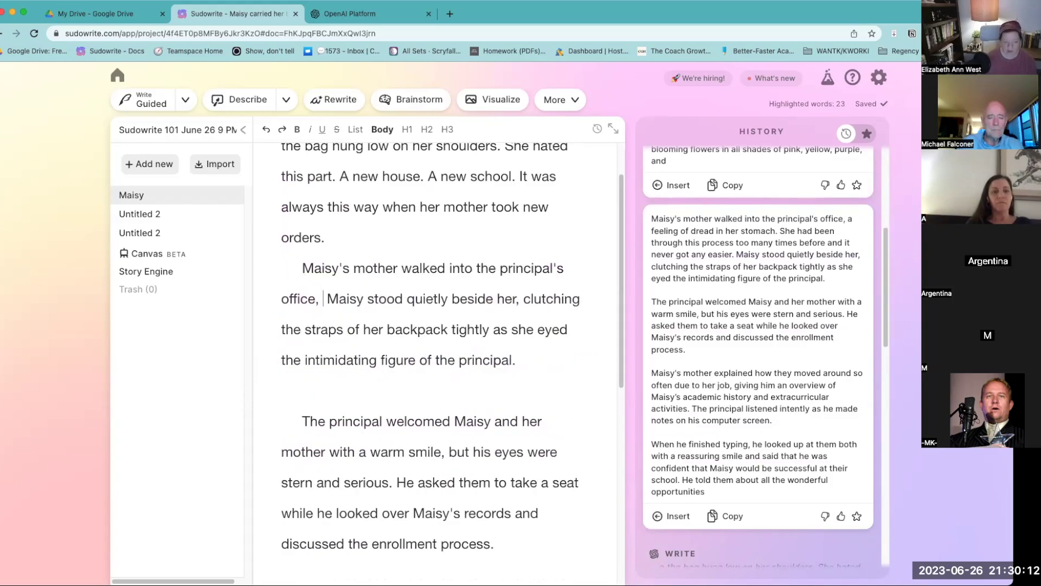
type("with an air of")
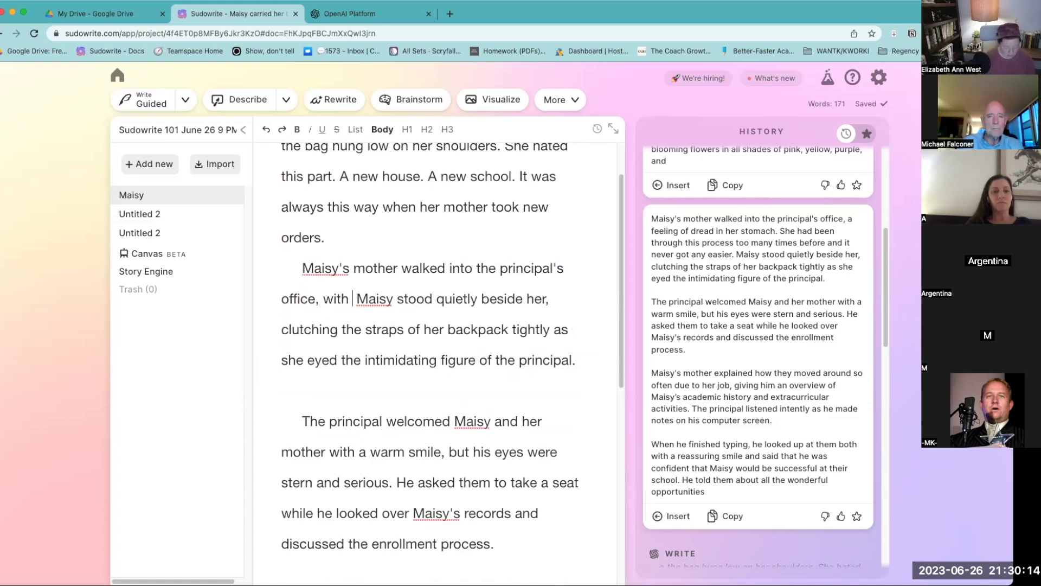
type(" confiden")
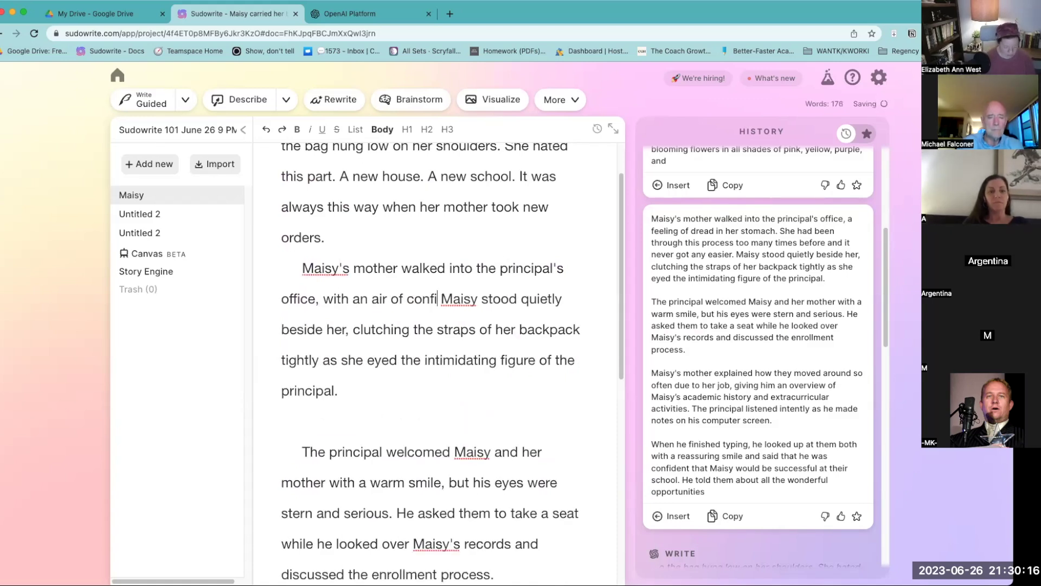
type("ce that her ")
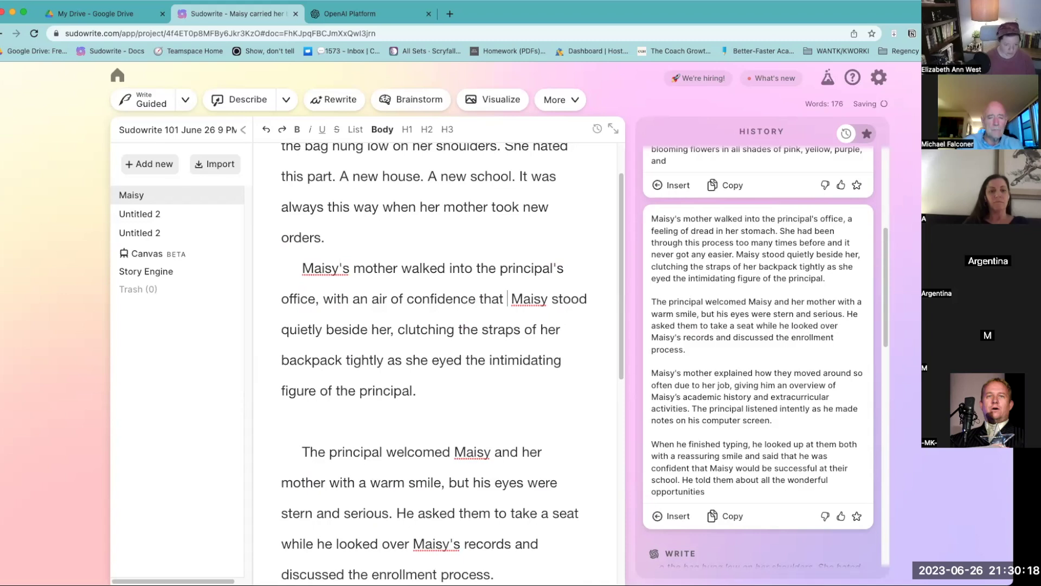
type("daughter")
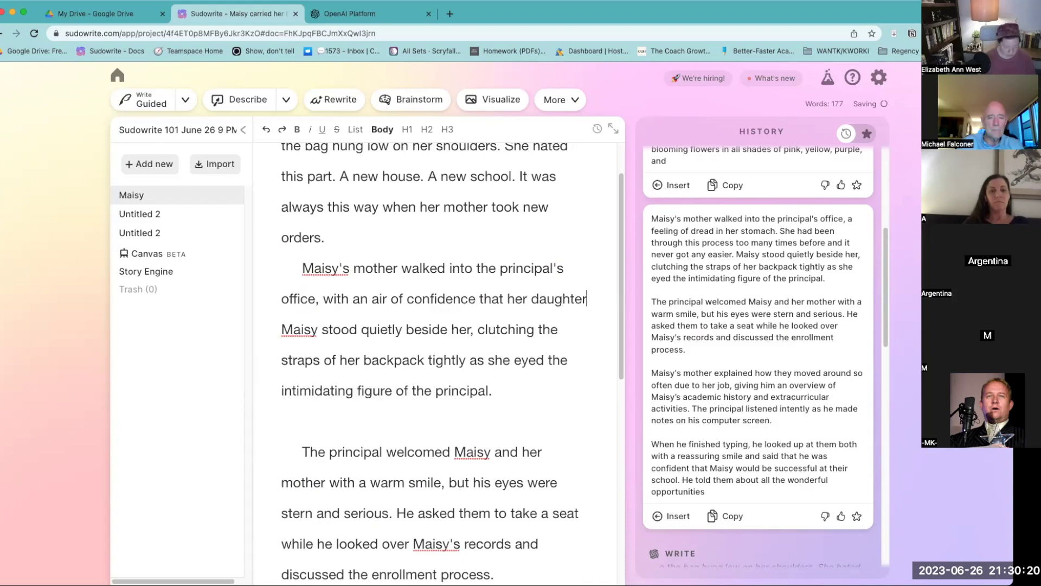
type(" wished she had.")
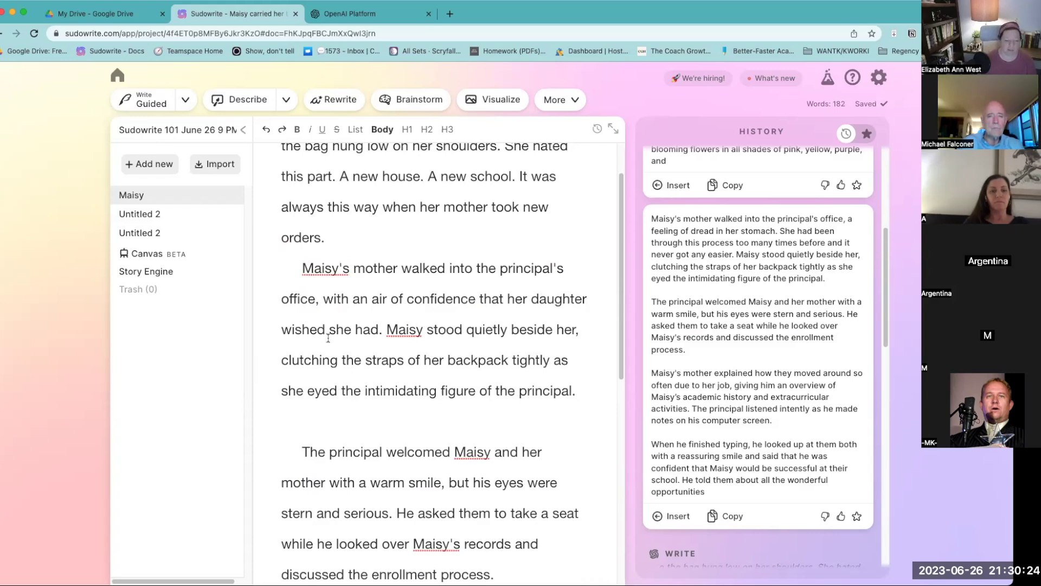
left_click(463, 424)
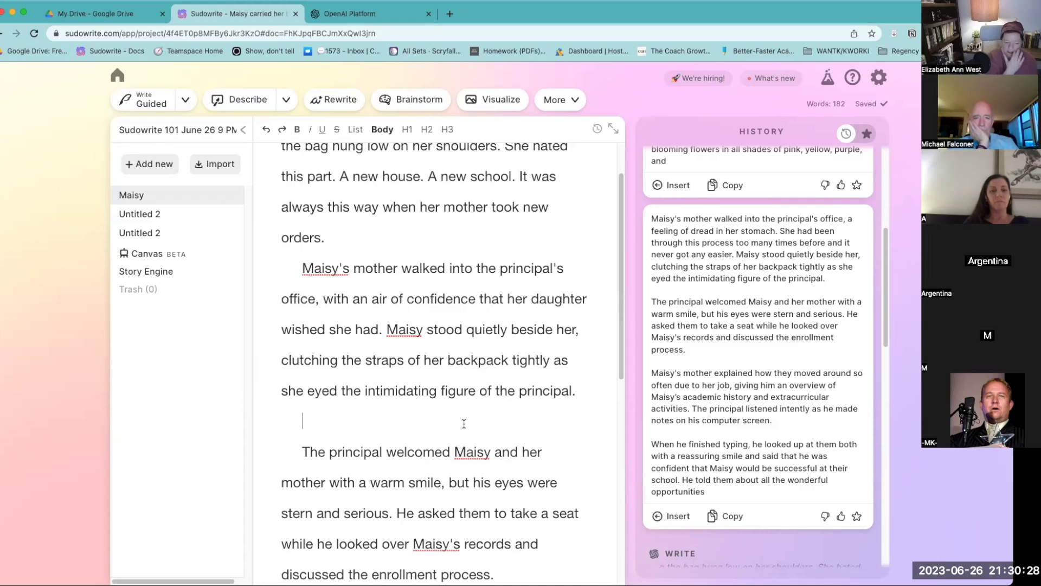
key("BackSpace")
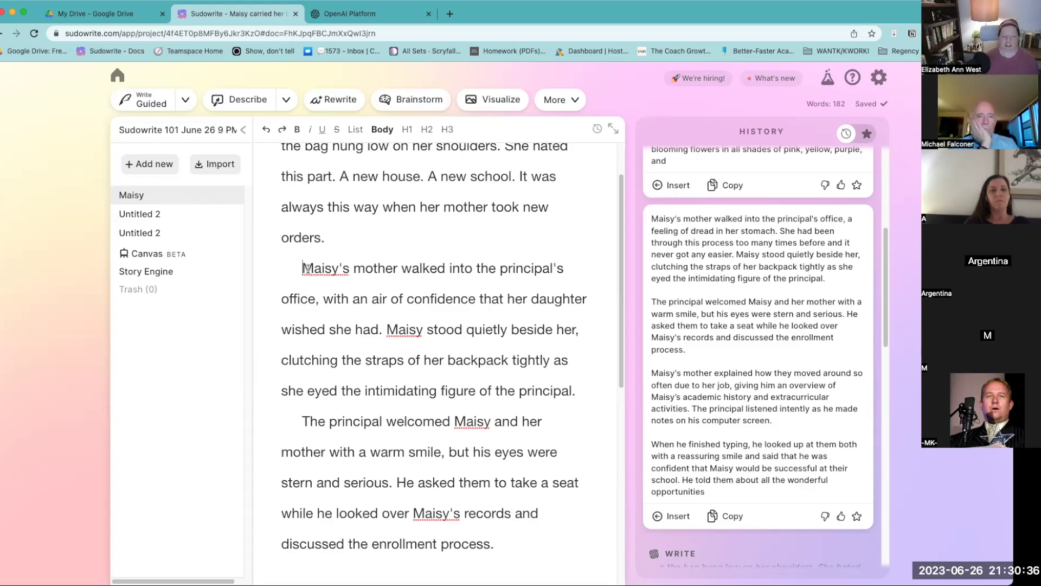
Step: Visualize the two paragraphs about meeting the principal and view the generated image on its own page
left_click_drag(306, 268, 425, 329)
scroll(823, 280, "up", 5)
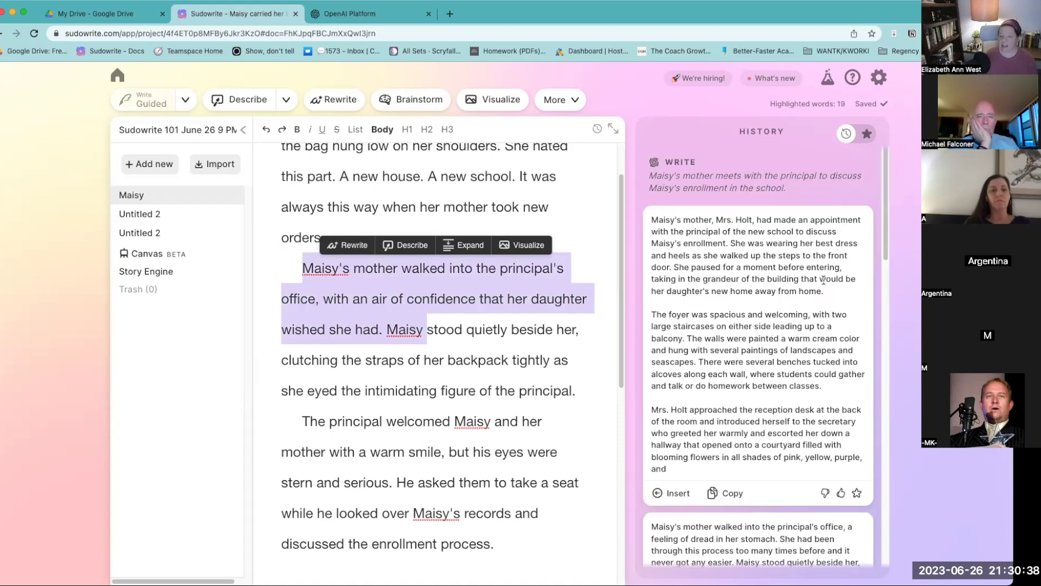
left_click(483, 315)
left_click_drag(302, 266, 545, 530)
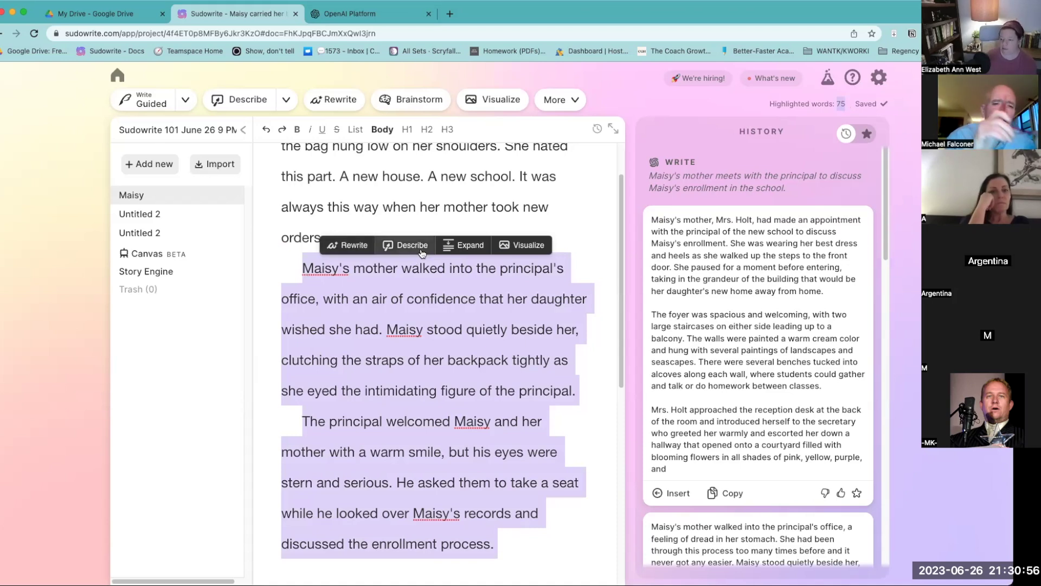
left_click(524, 248)
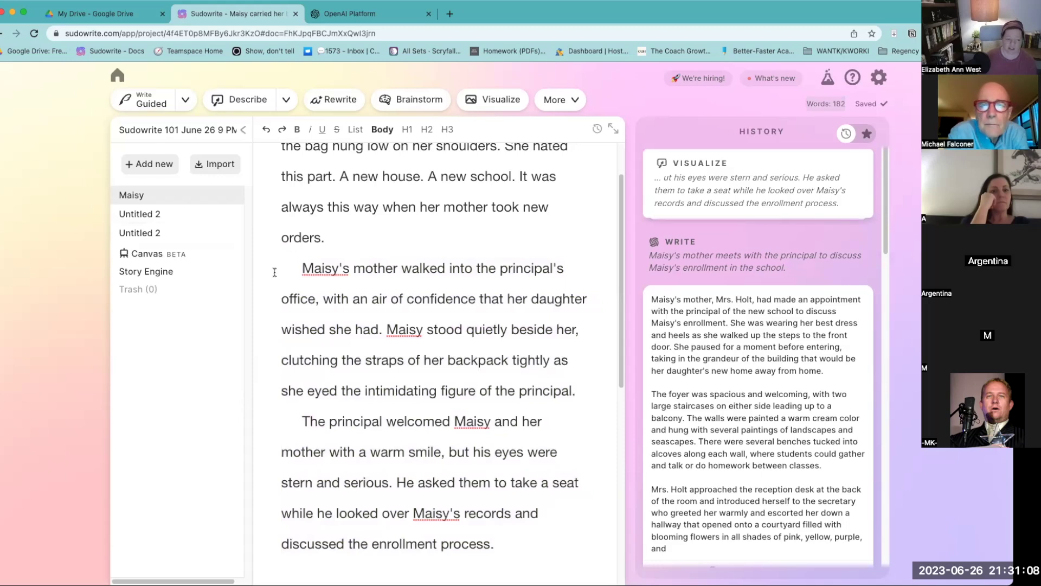
left_click_drag(299, 268, 562, 536)
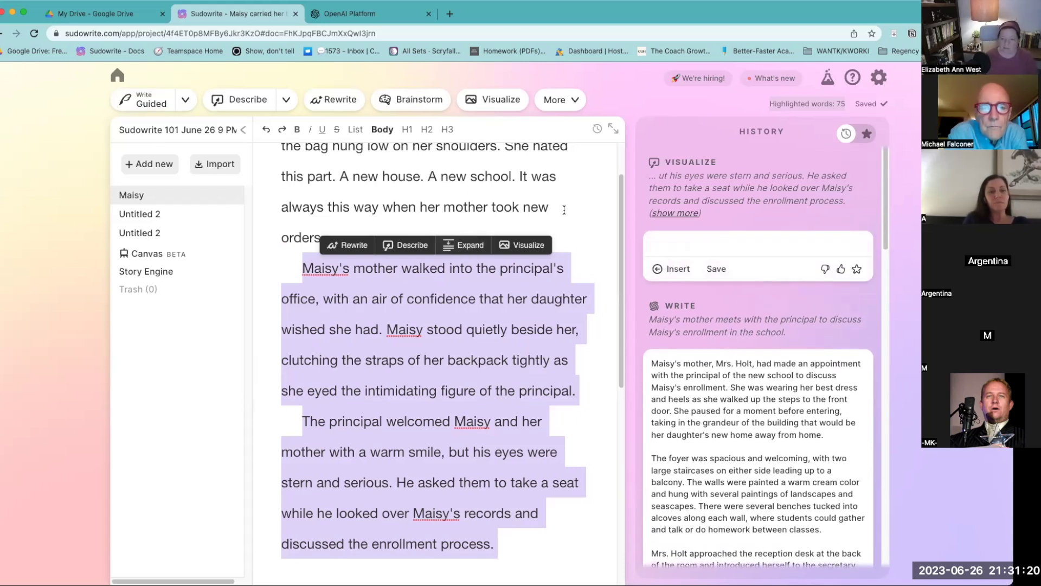
left_click(730, 254)
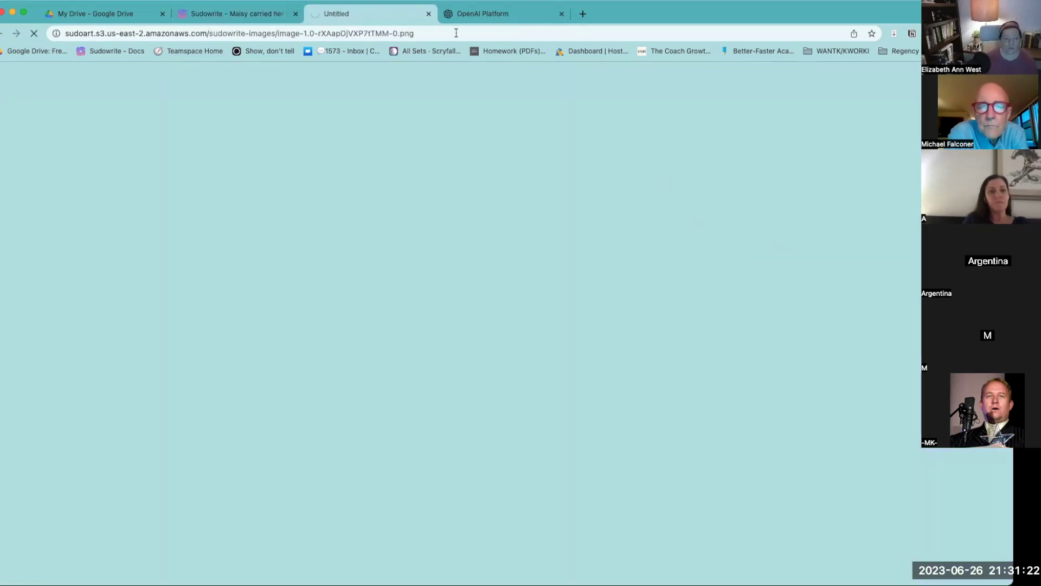
middle_click(351, 16)
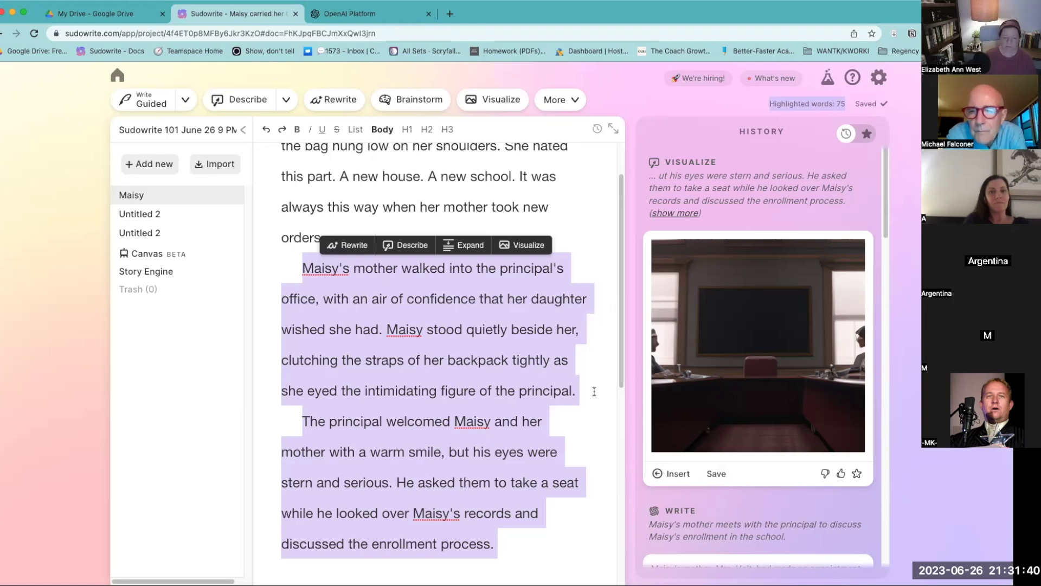
Step: Expand the two paragraphs about meeting the principal and compare the result with the original passage and the text after it
left_click(464, 246)
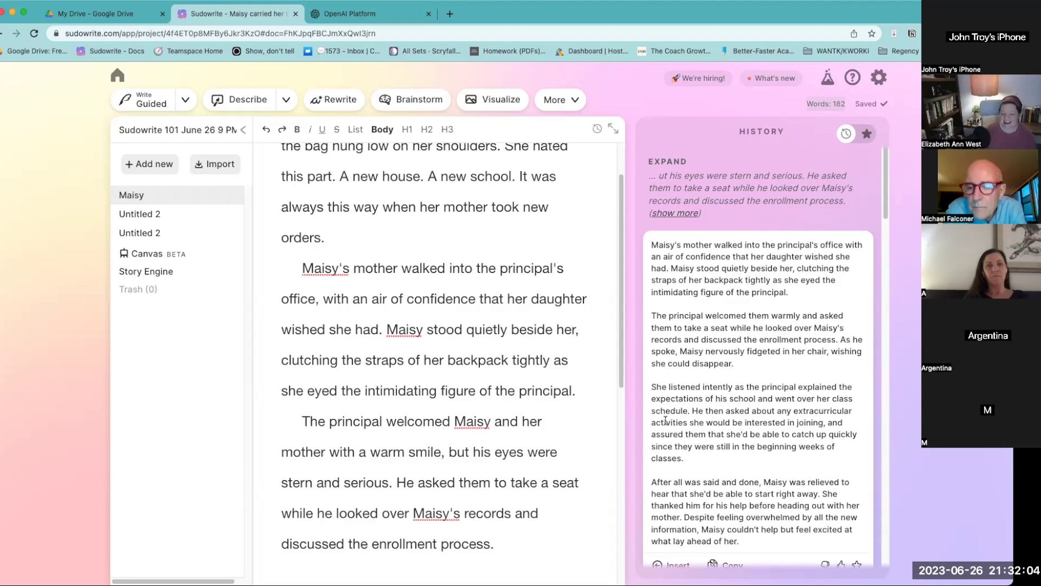
scroll(665, 420, "down", 2)
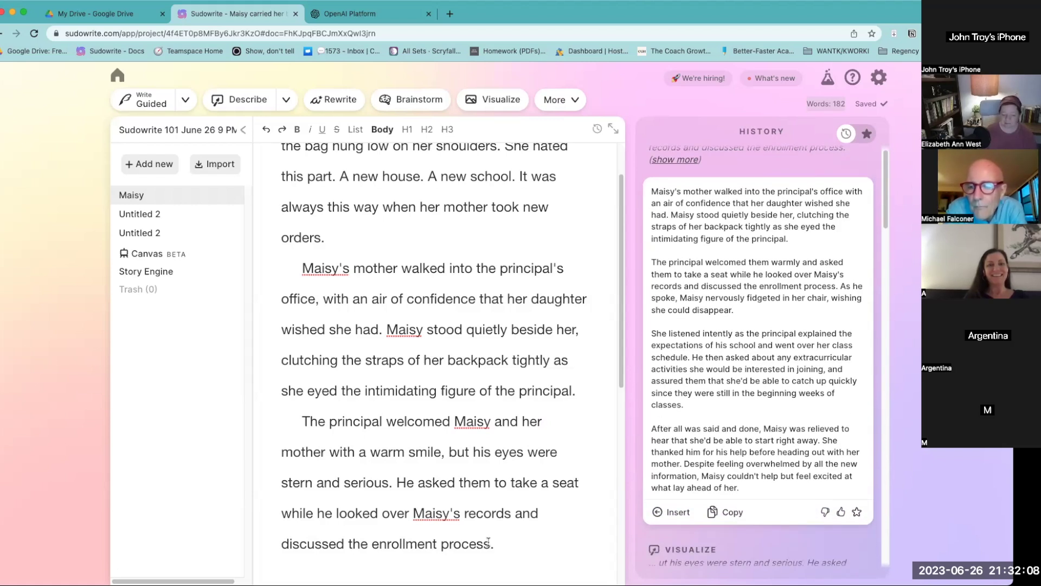
left_click_drag(494, 545, 305, 266)
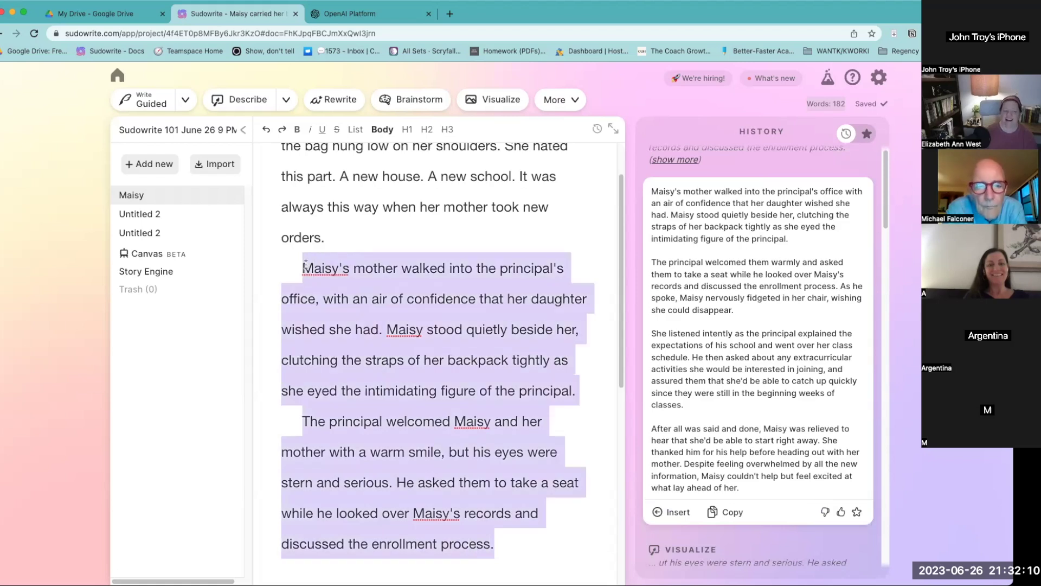
scroll(305, 266, "down", 3)
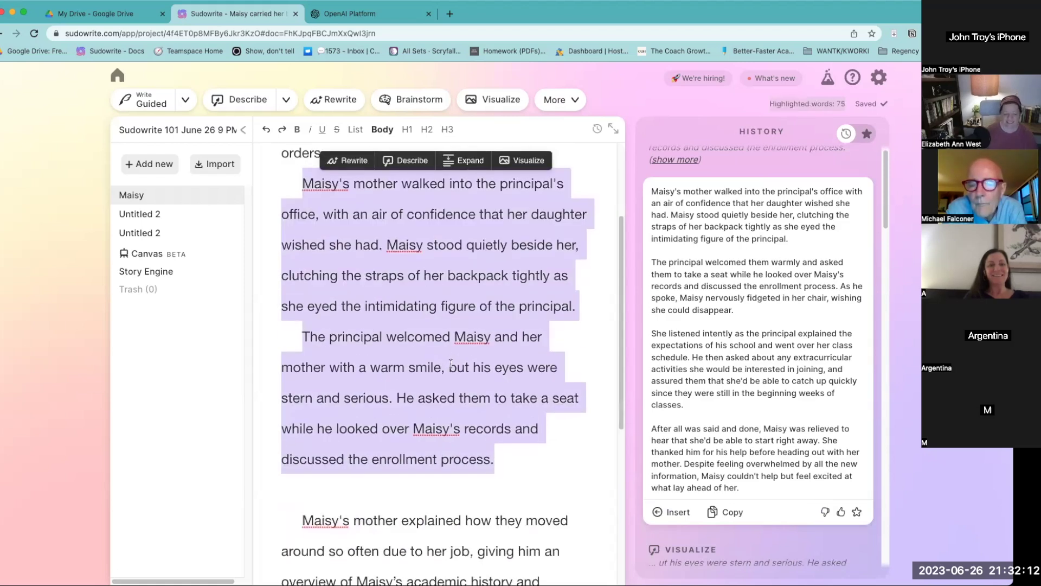
scroll(449, 361, "down", 6)
scroll(450, 361, "down", 6)
scroll(450, 361, "up", 12)
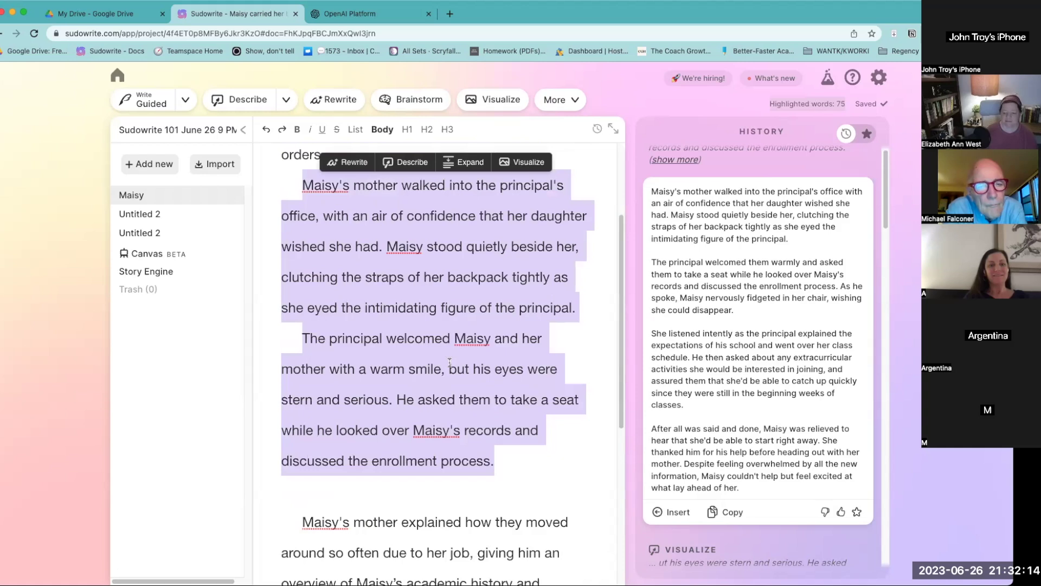
scroll(449, 363, "down", 1)
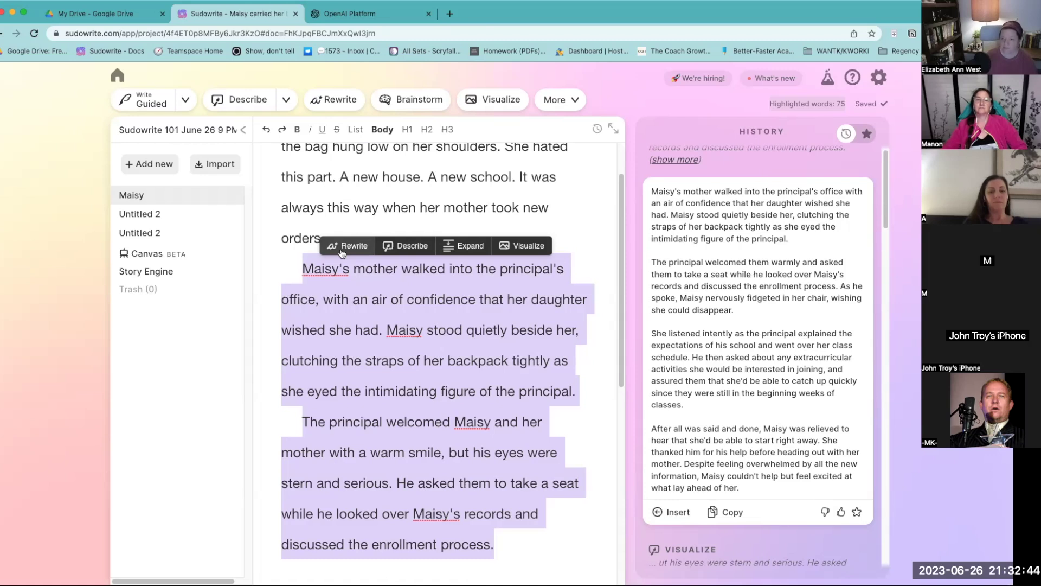
Step: Compare the tools offered for a selection that includes the opening paragraph with those for the two principal paragraphs alone
left_click(337, 426)
left_click_drag(505, 540, 295, 176)
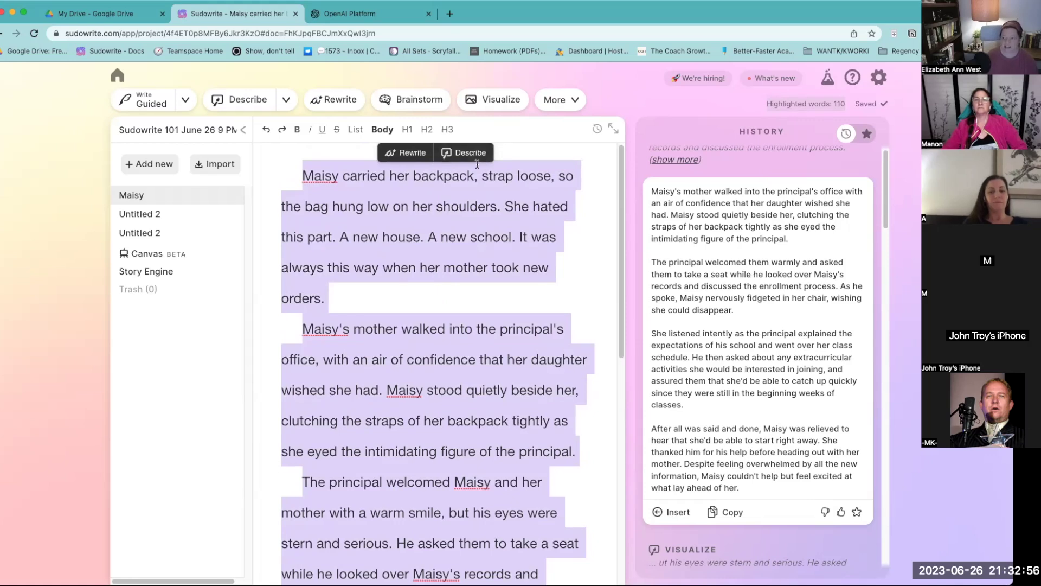
left_click(390, 432)
scroll(389, 433, "down", 3)
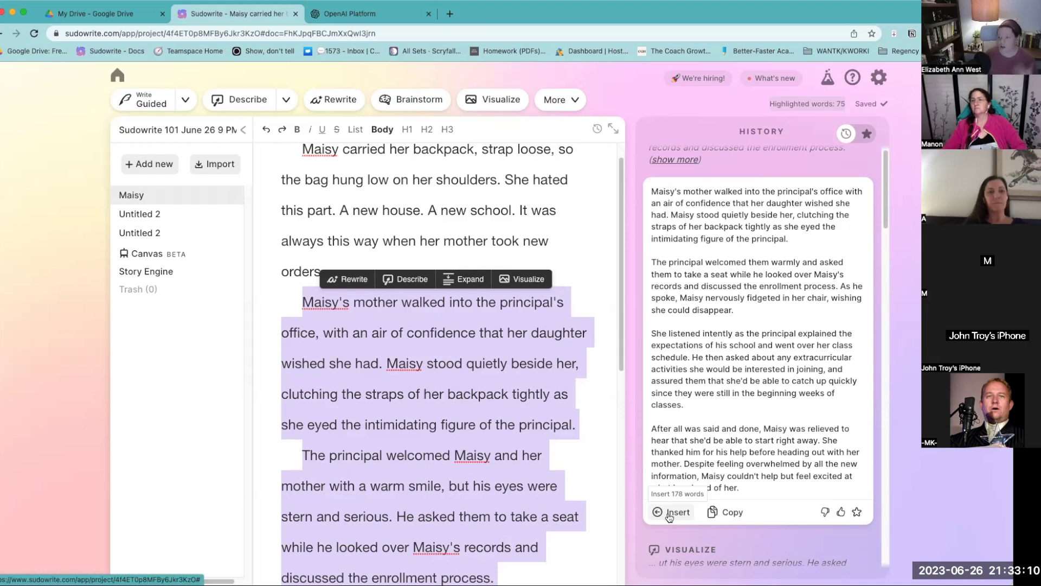
Step: Add the note "[add in a kid who is trouble and the secretary talks to him]" on its own line before "The principal welcomed Maisy"
left_click(371, 418)
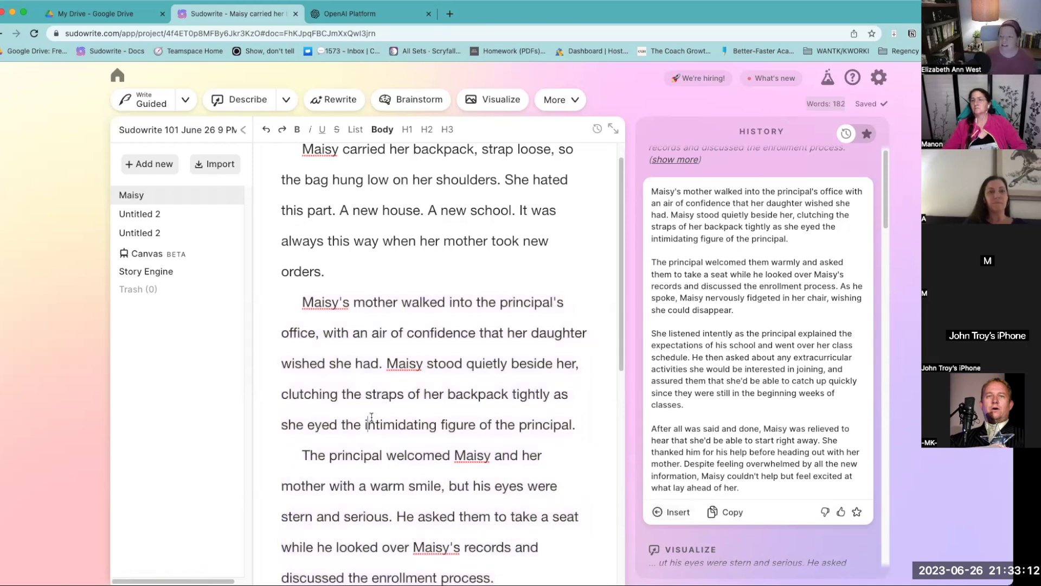
left_click(591, 415)
key("Return")
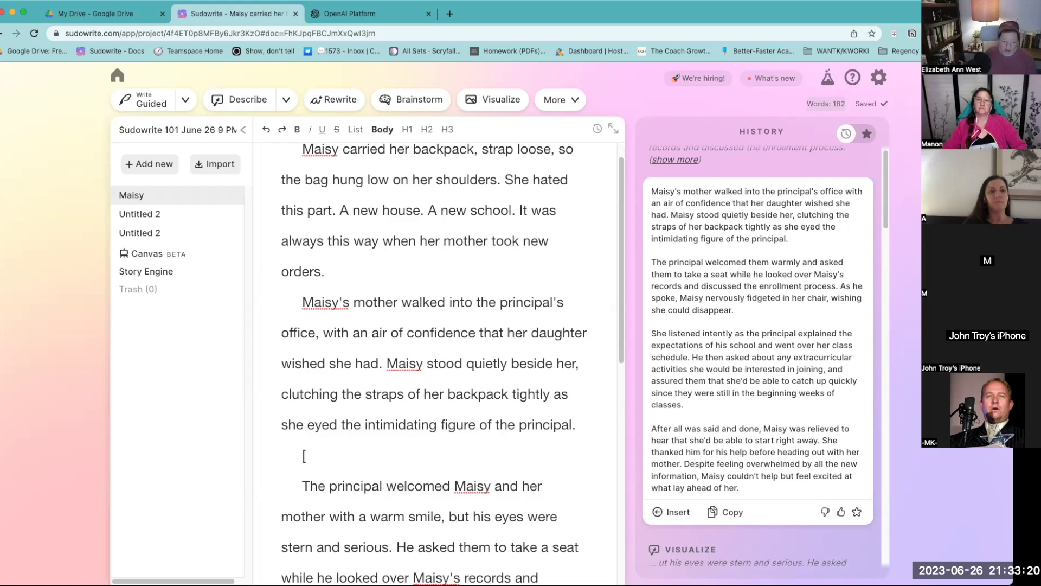
type("[")
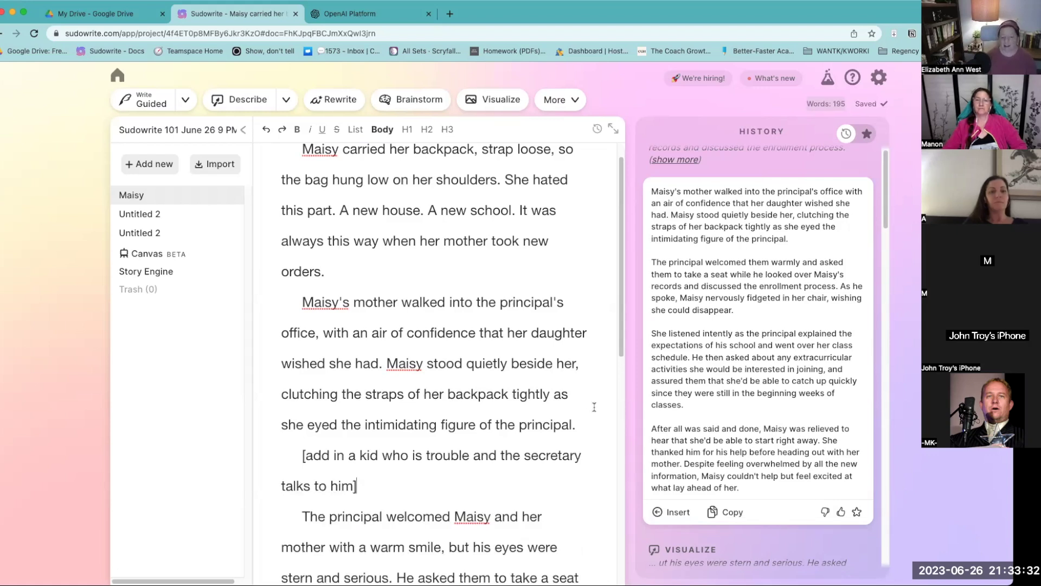
Step: Expand the two principal paragraphs together with the bracketed note and copy the first two paragraphs of the new expansion
scroll(603, 380, "down", 3)
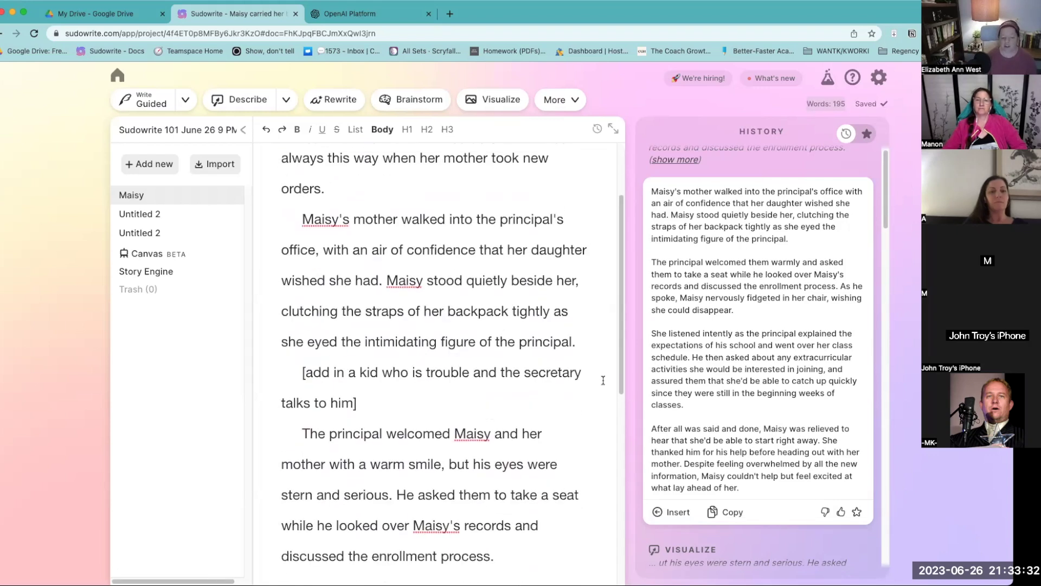
left_click_drag(302, 207, 528, 544)
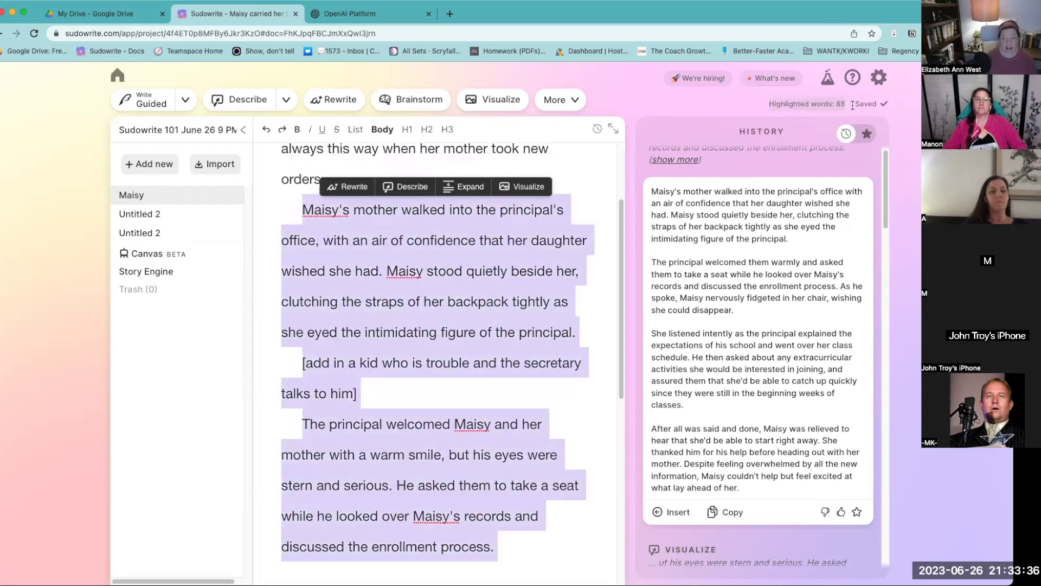
left_click(474, 187)
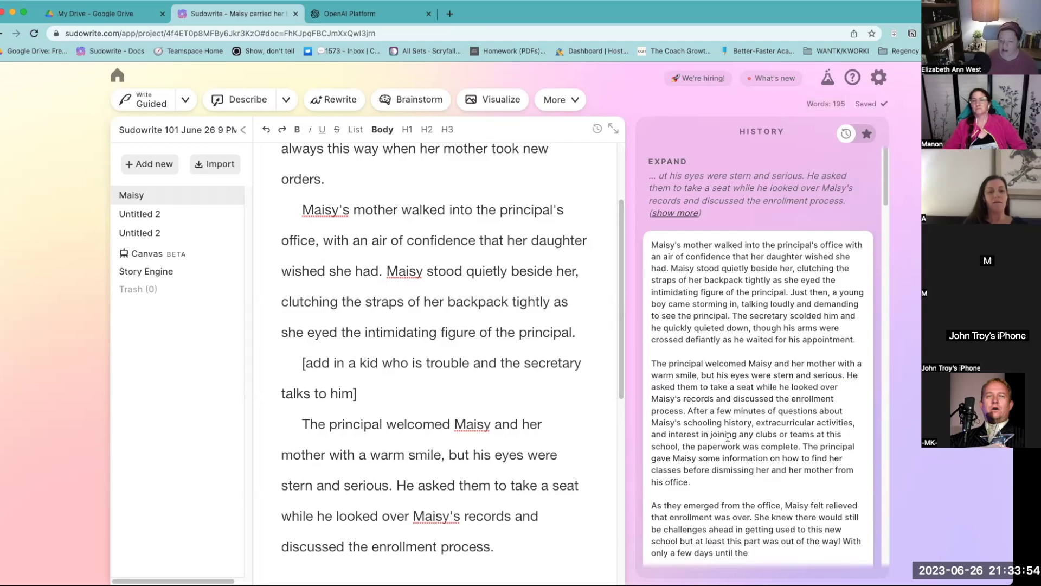
left_click_drag(692, 485, 640, 246)
key("super+c")
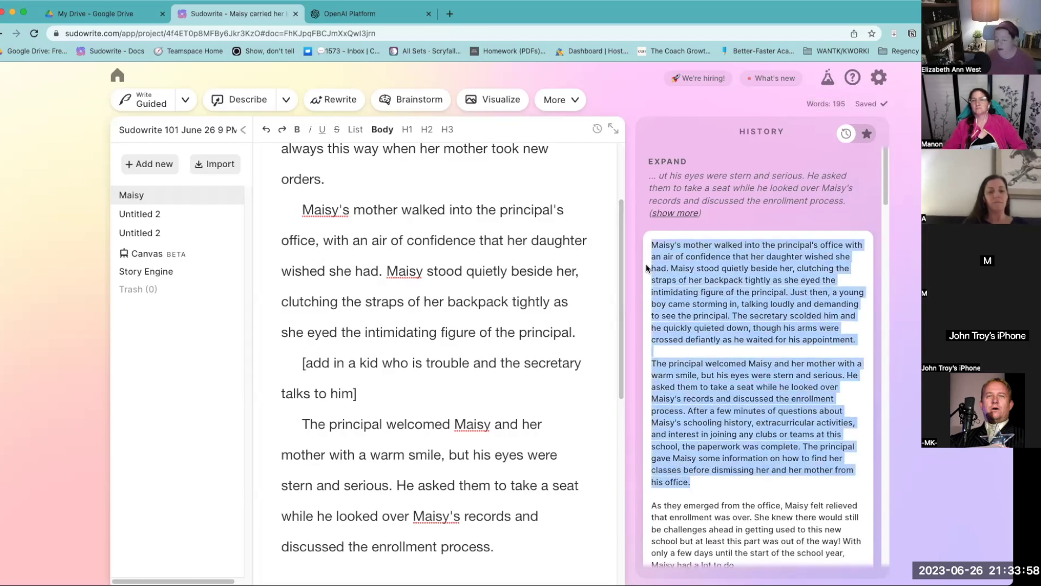
Step: Replace the two principal paragraphs and the bracketed note with the copied expansion, and check the passage about the young boy
left_click(426, 551)
left_click_drag(498, 453, 261, 276)
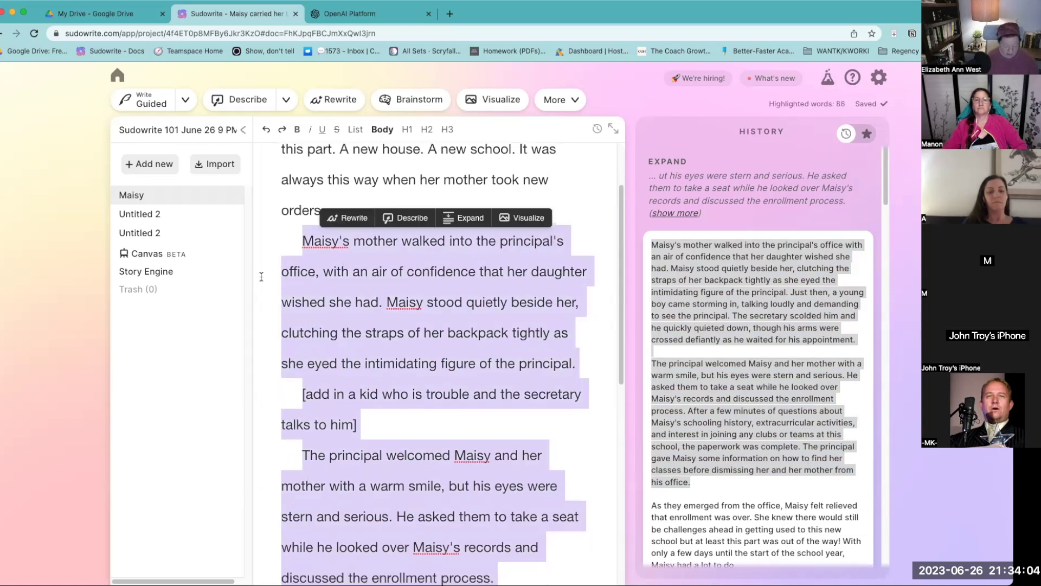
key("super+v")
scroll(337, 306, "up", 3)
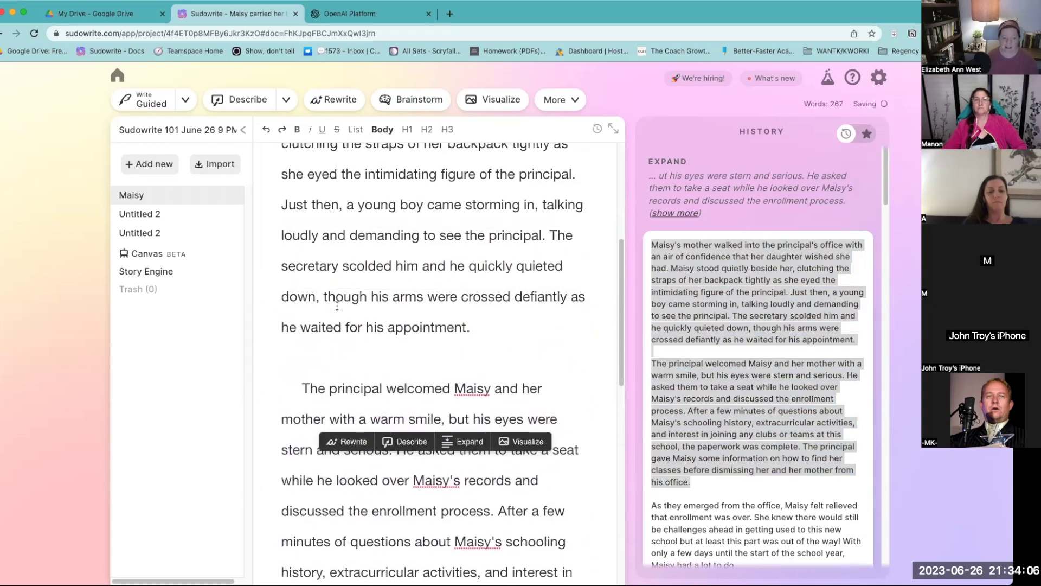
scroll(338, 307, "up", 1)
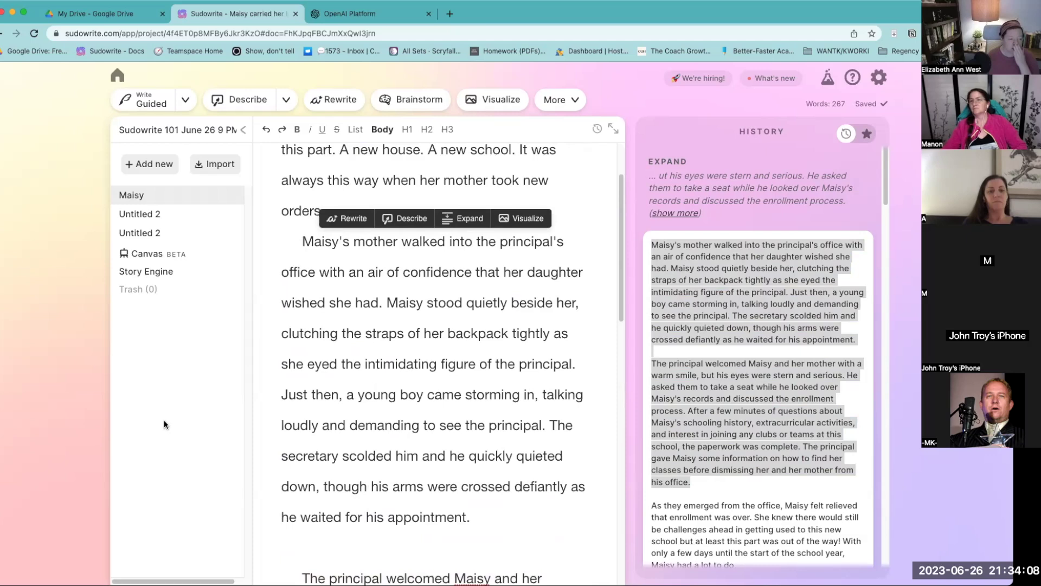
scroll(900, 492, "down", 1)
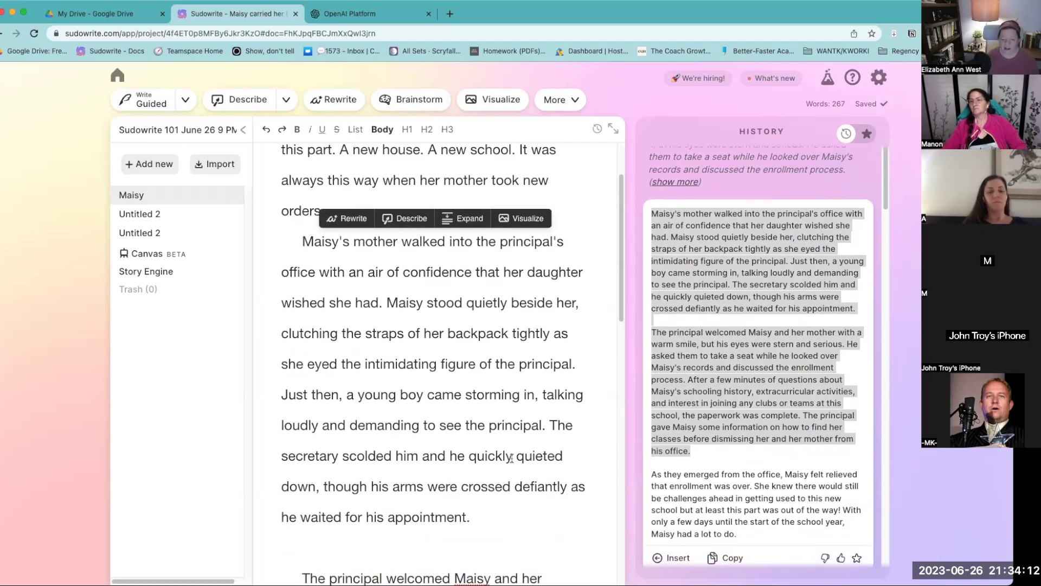
left_click_drag(471, 518, 366, 426)
left_click(397, 454)
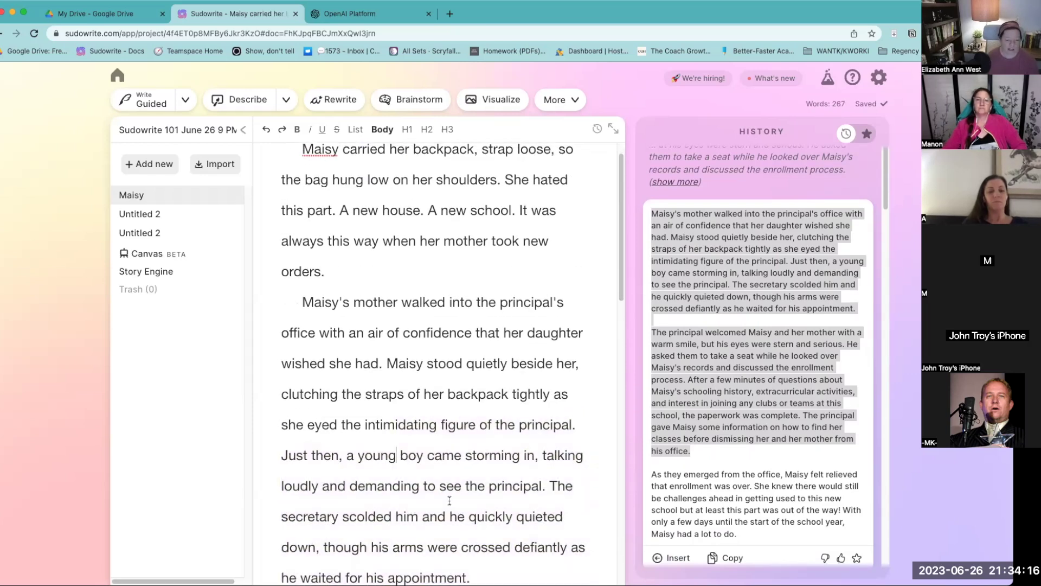
Step: Rewrite the two pasted principal paragraphs with the custom instruction "add more dialogue" and compare the generated versions
scroll(450, 500, "down", 7)
scroll(425, 461, "down", 3)
left_click_drag(464, 465, 303, 330)
scroll(316, 414, "up", 3)
scroll(497, 386, "down", 8)
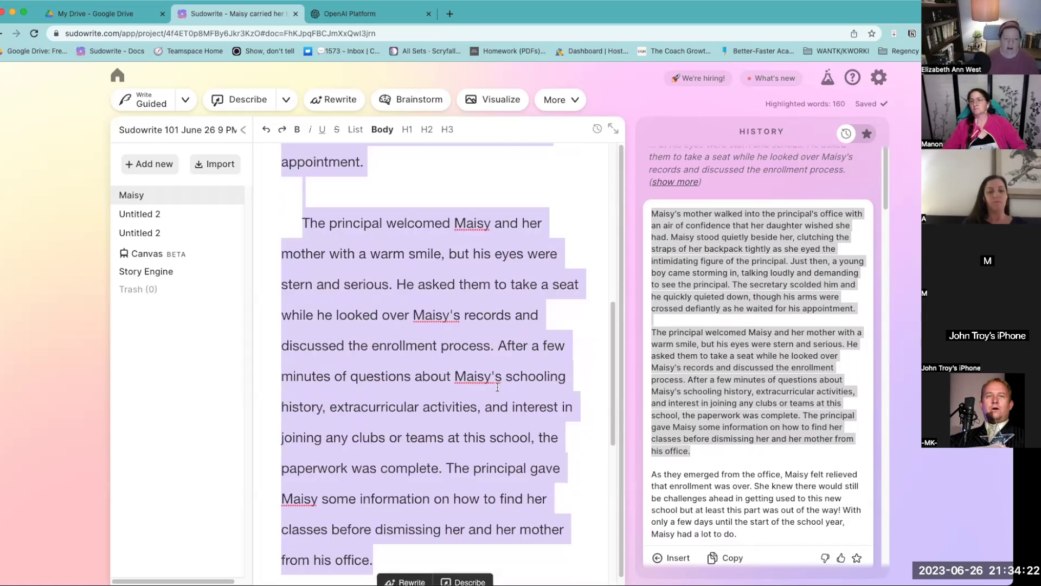
scroll(498, 387, "down", 5)
scroll(368, 217, "up", 4)
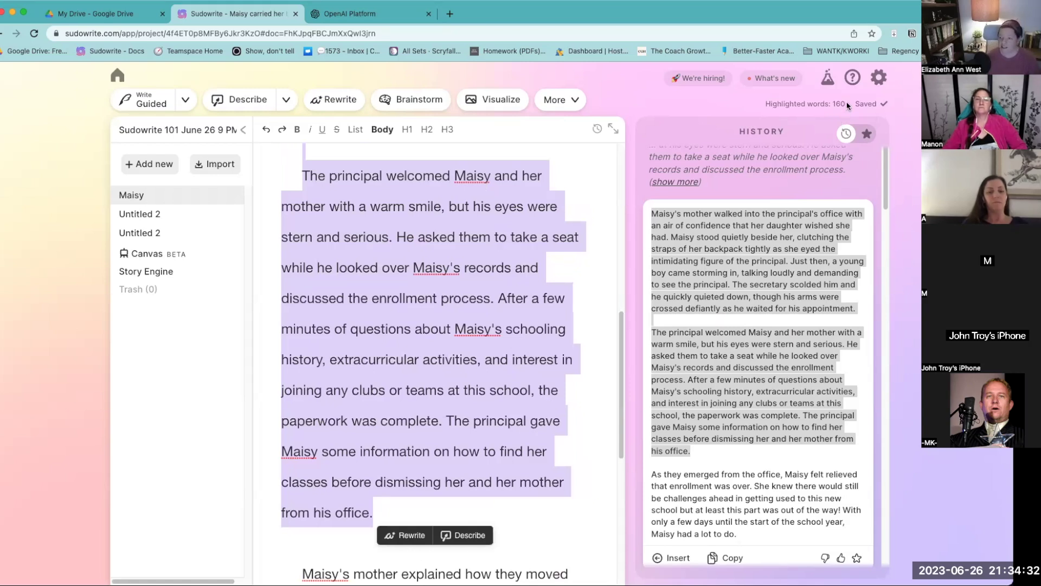
left_click(405, 535)
left_click(812, 250)
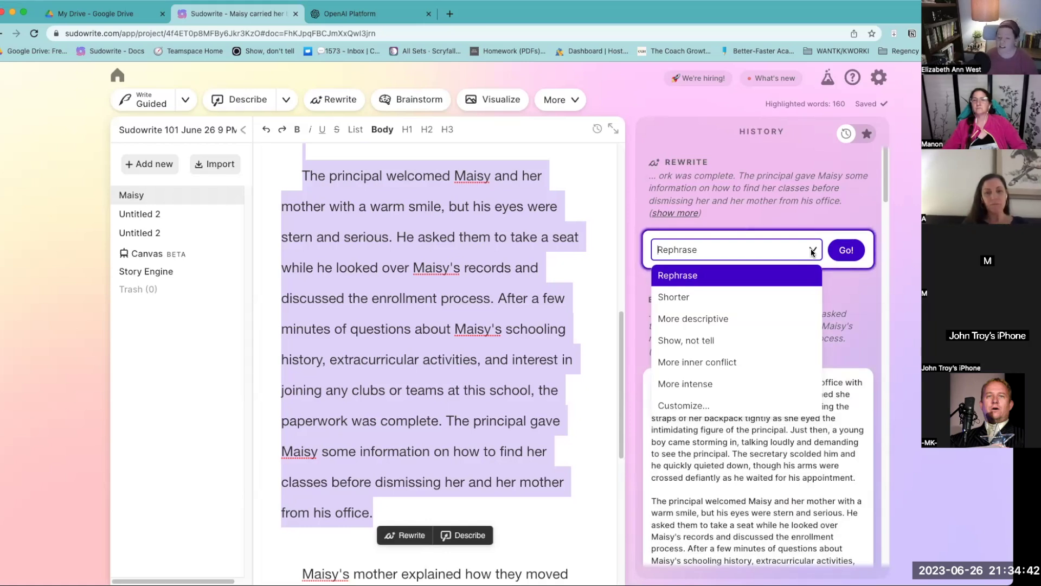
left_click(745, 405)
left_click(713, 287)
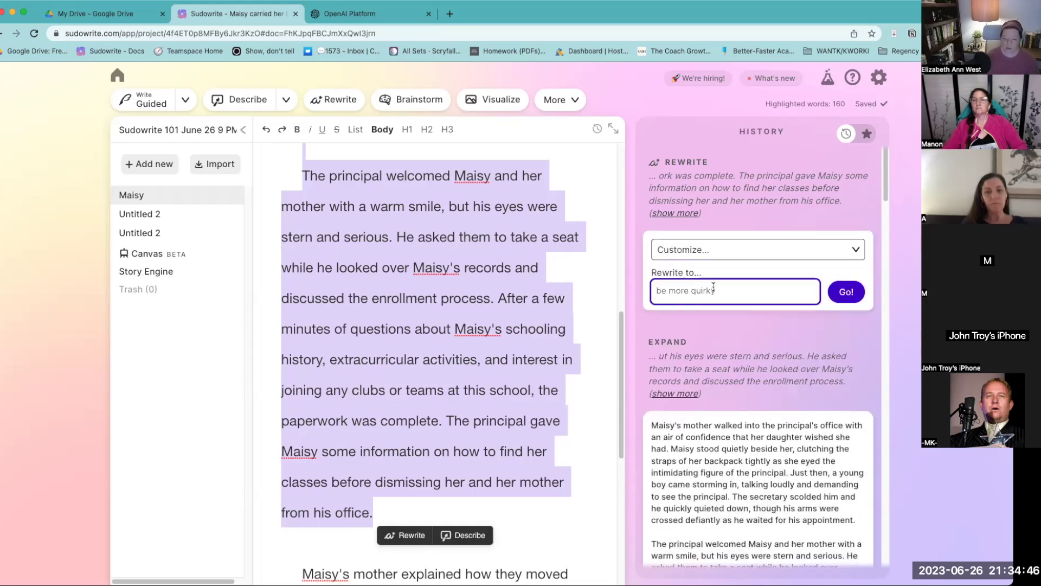
type("add more dialo")
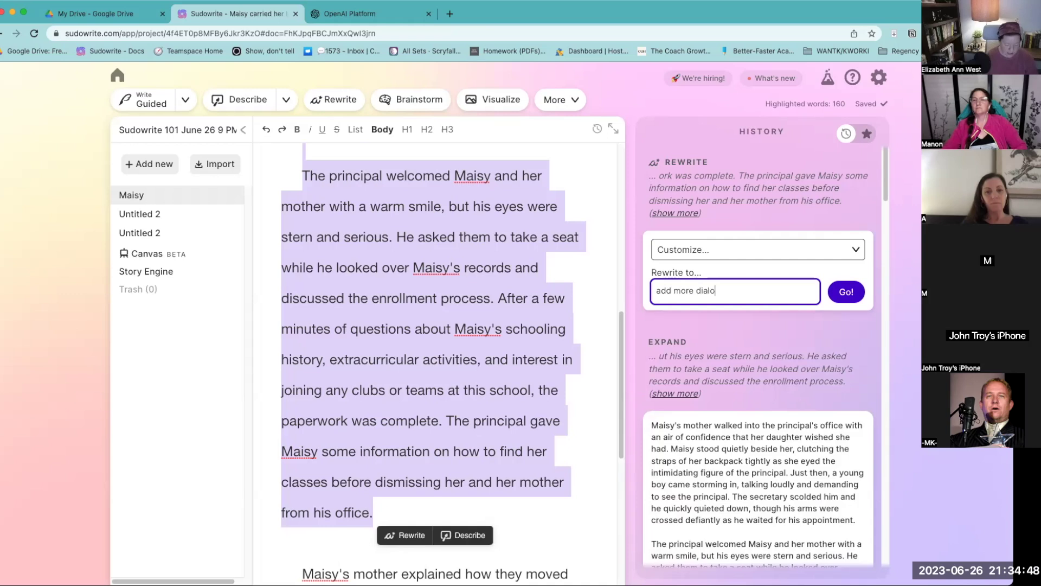
left_click(857, 291)
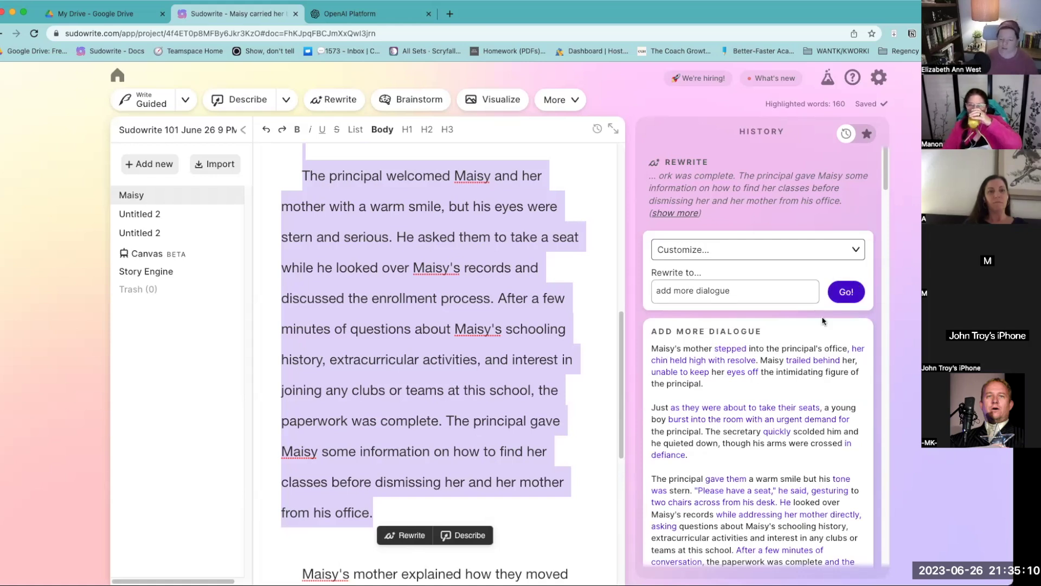
scroll(824, 331, "down", 3)
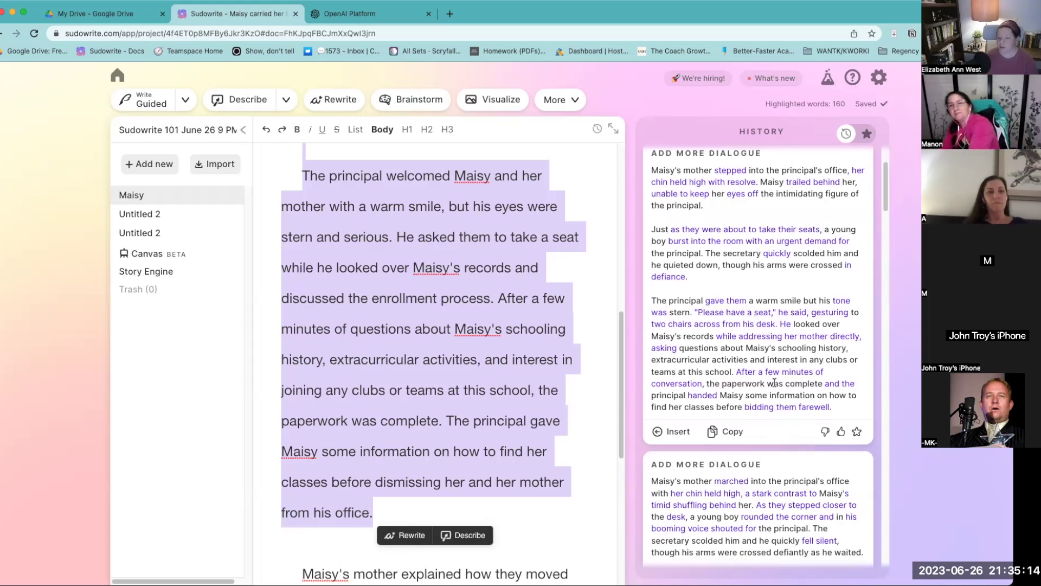
scroll(787, 350, "down", 5)
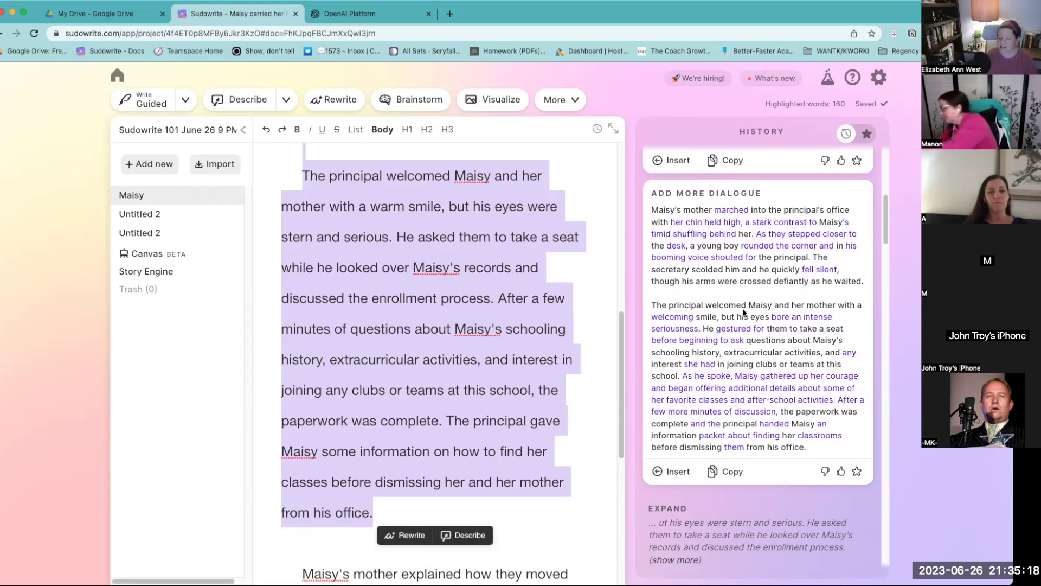
scroll(743, 309, "up", 5)
Step: Rewrite only the paragraph starting "Maisy's mother walked into" with the "add more dialogue" instruction and compare the generated versions
left_click(453, 334)
scroll(452, 336, "up", 8)
scroll(412, 304, "down", 3)
scroll(375, 266, "up", 1)
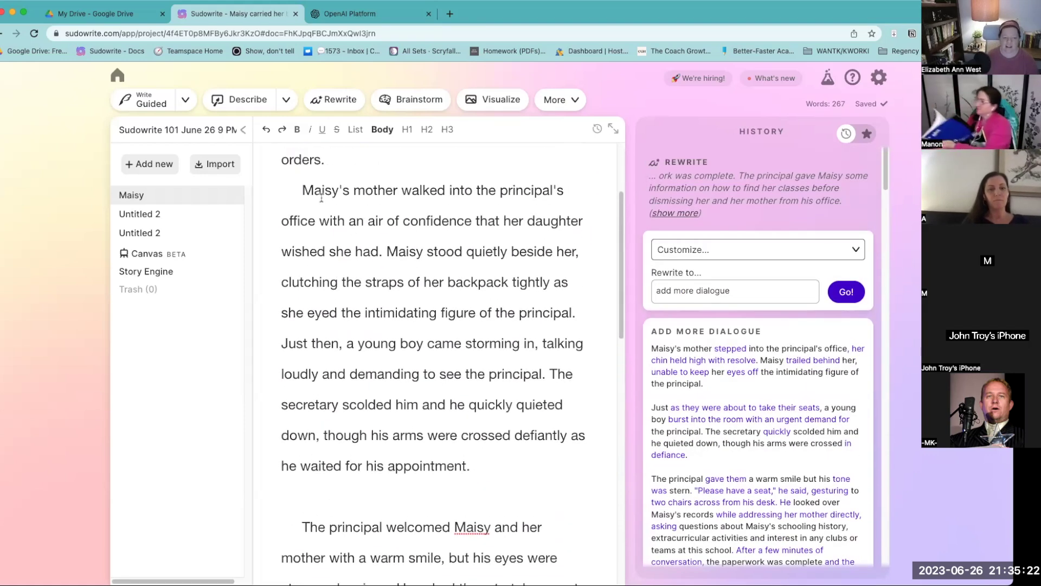
left_click_drag(301, 190, 529, 456)
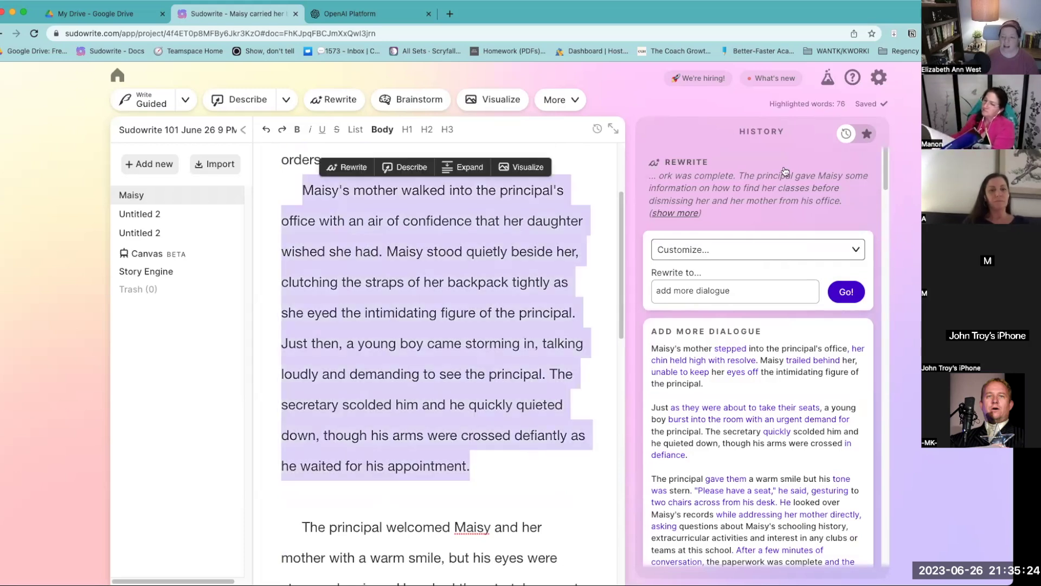
left_click(846, 291)
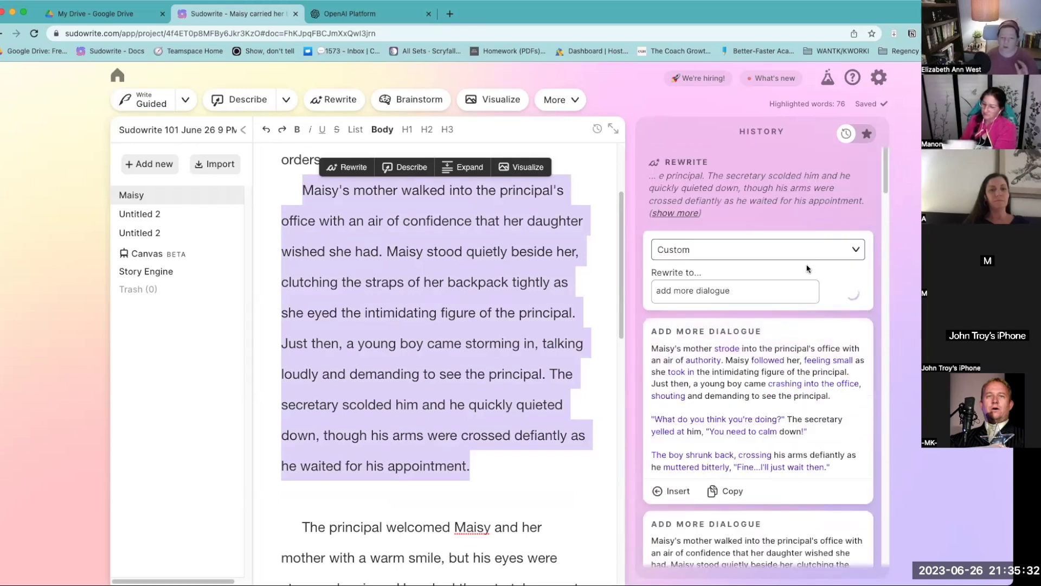
scroll(803, 434, "down", 1)
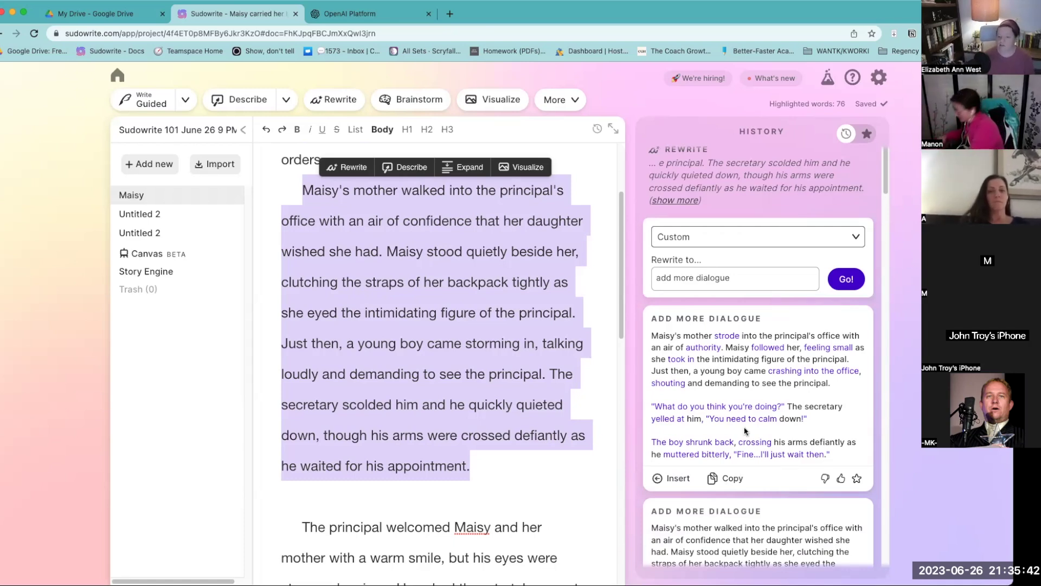
scroll(759, 414, "down", 4)
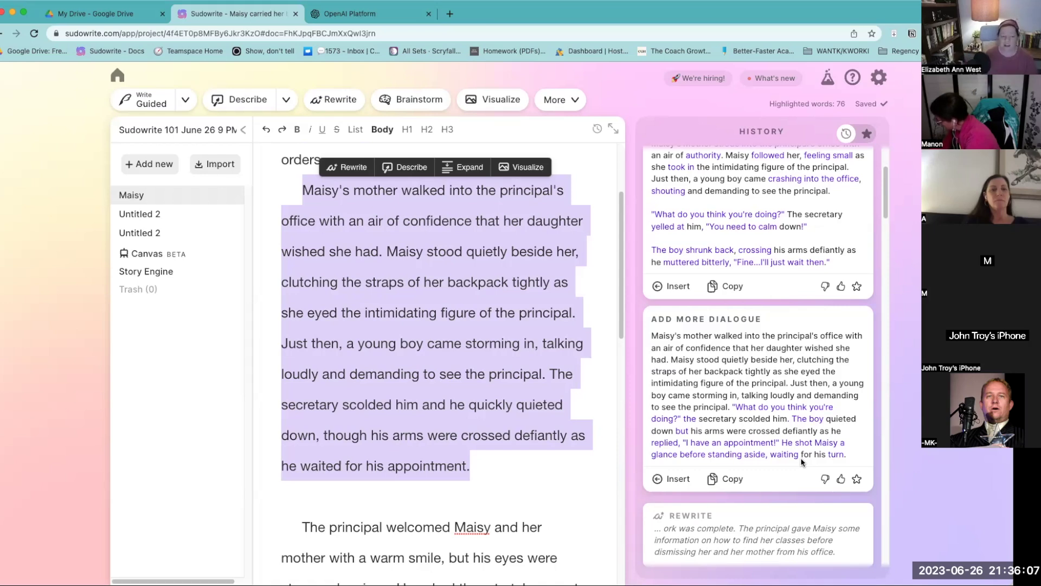
scroll(683, 407, "up", 2)
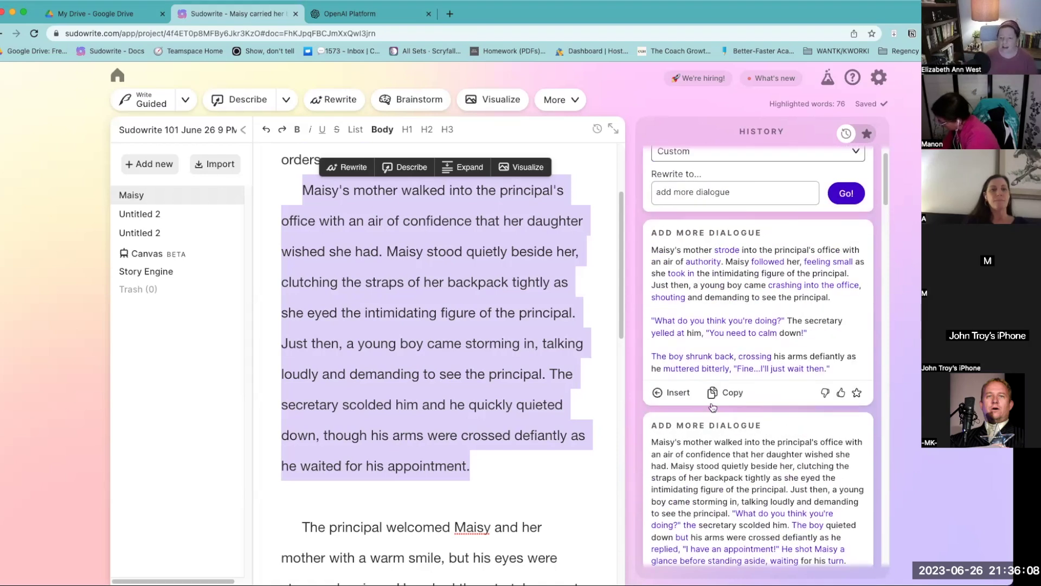
Step: Insert the first rewrite, starting "Maisy's mother strode", into the document and delete the original paragraph that follows it
left_click(675, 392)
scroll(472, 416, "up", 3)
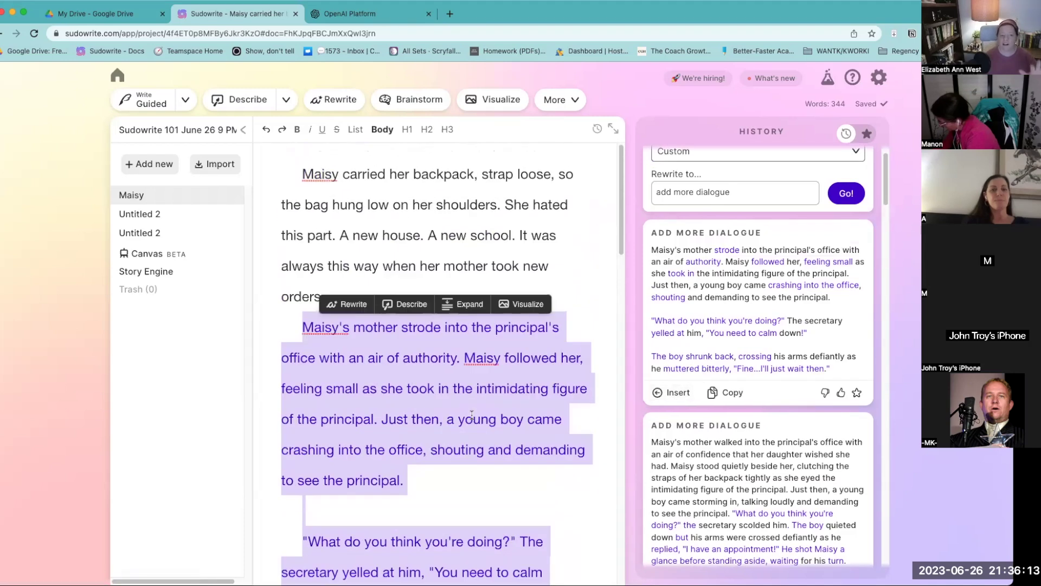
scroll(472, 414, "down", 6)
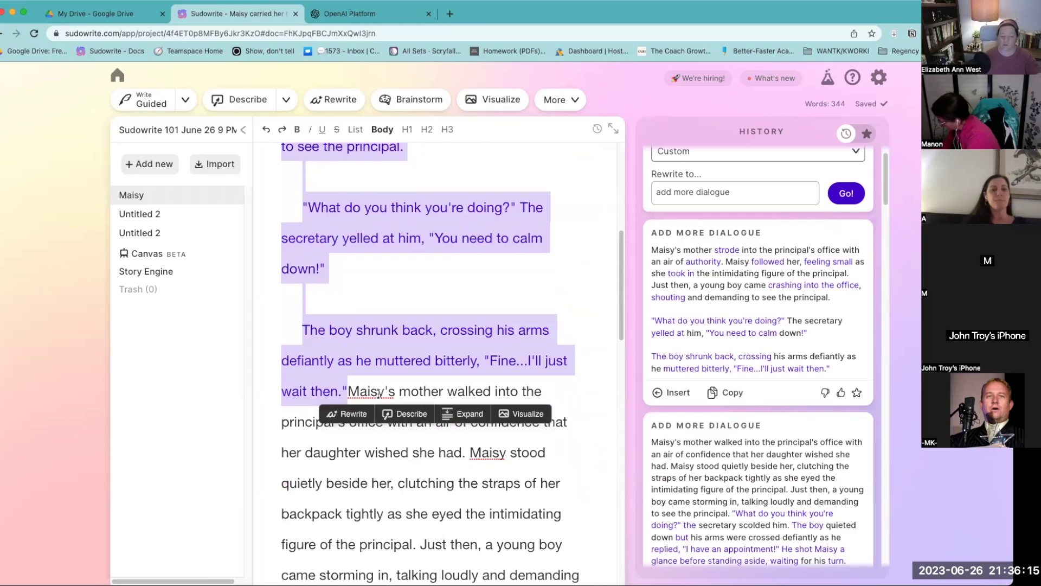
scroll(414, 475, "down", 2)
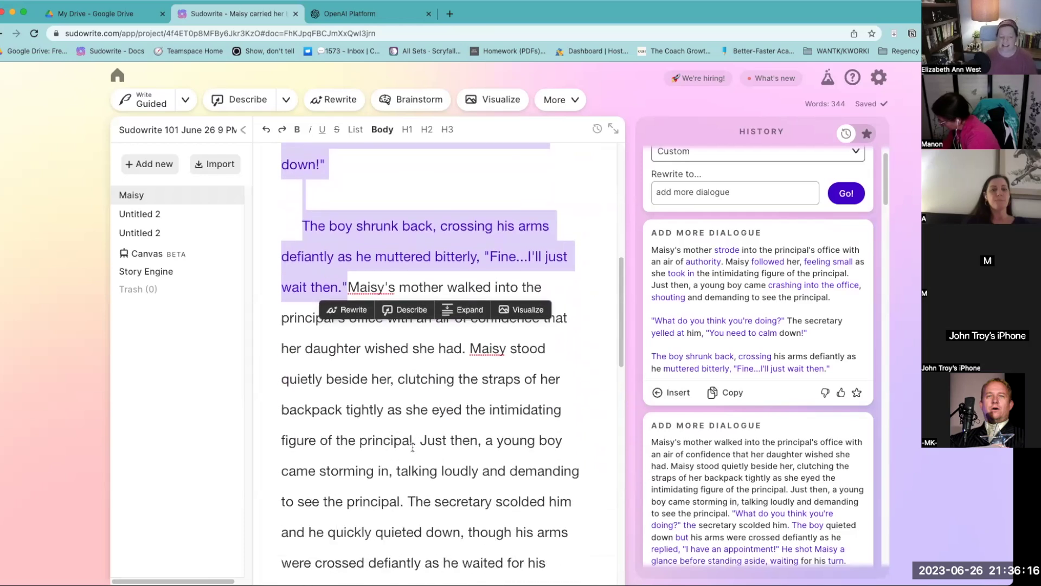
left_click(391, 375)
left_click_drag(344, 286, 528, 453)
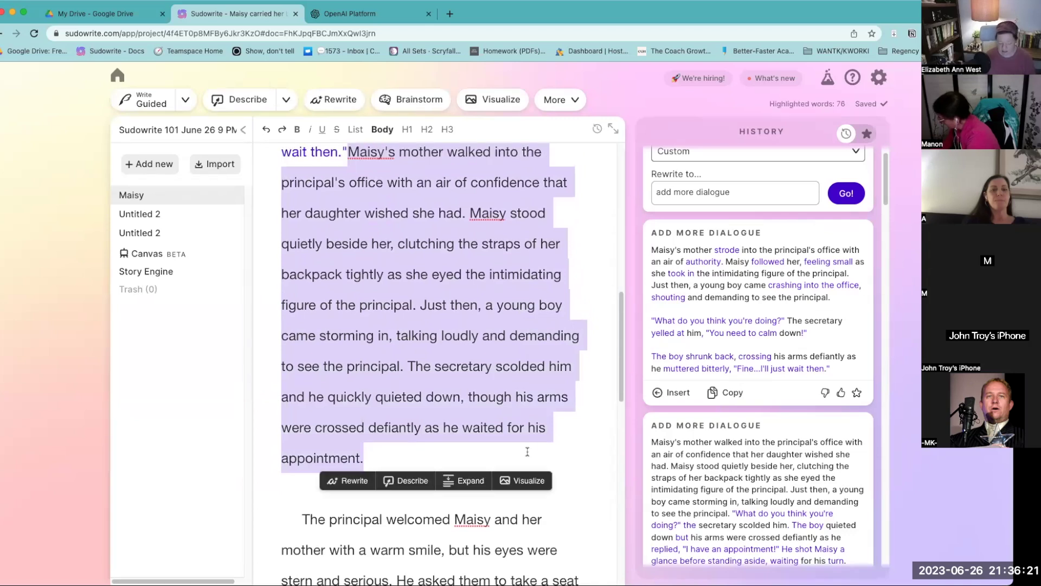
key("BackSpace")
Step: Rewrite the paragraph starting "The principal welcomed Maisy" with the same "add more dialogue" instruction
scroll(433, 358, "down", 3)
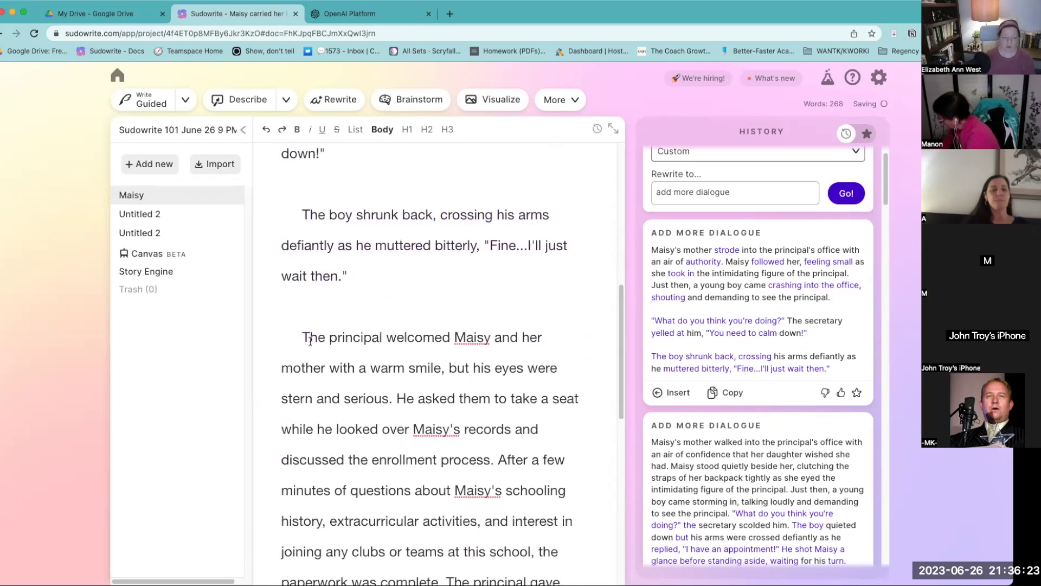
left_click_drag(281, 332, 445, 354)
scroll(445, 354, "up", 3)
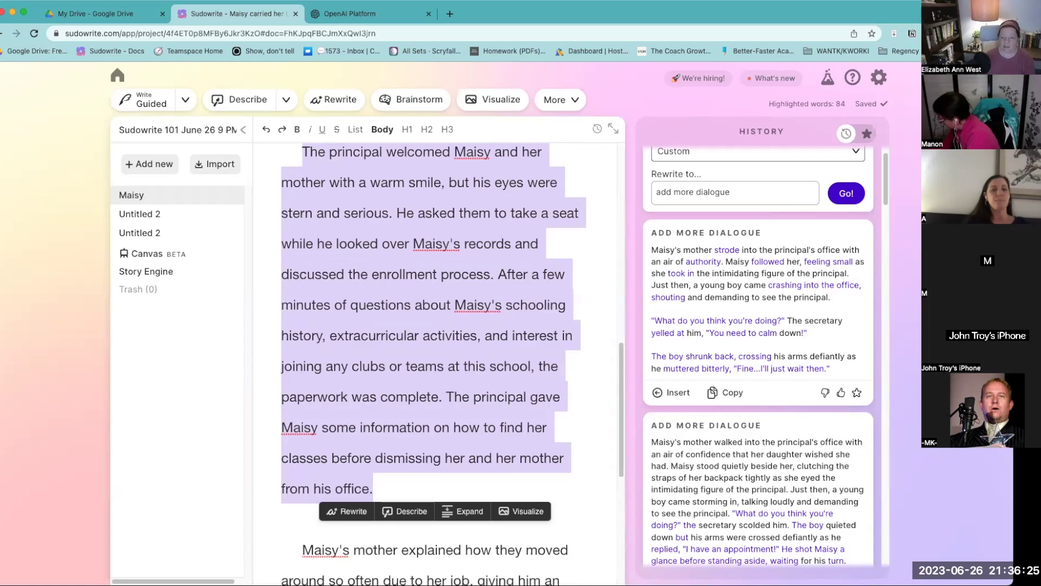
left_click(846, 194)
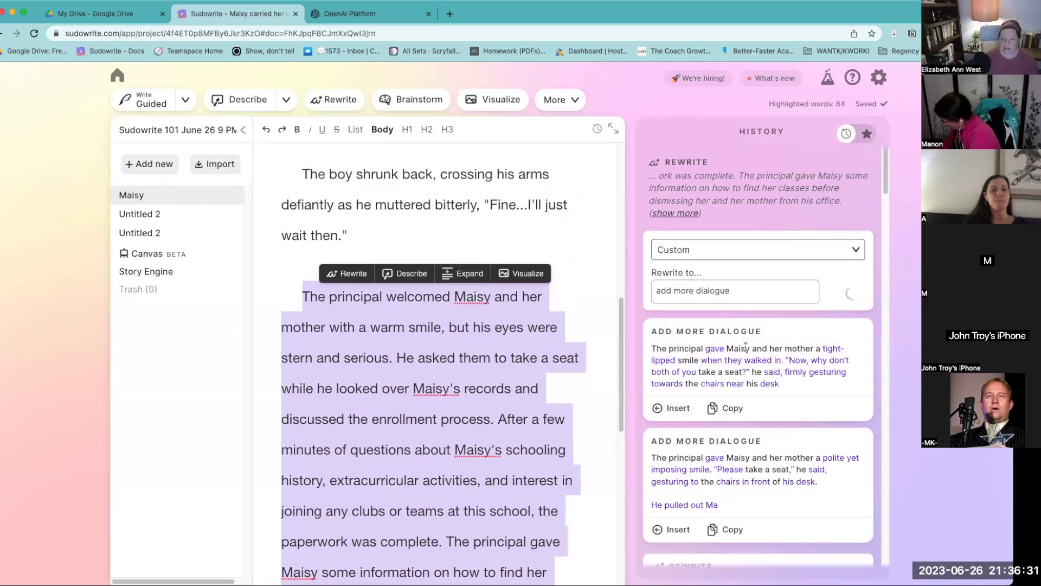
Step: Insert the first rewrite of the principal's welcome ahead of the original paragraph and delete that original
left_click(393, 253)
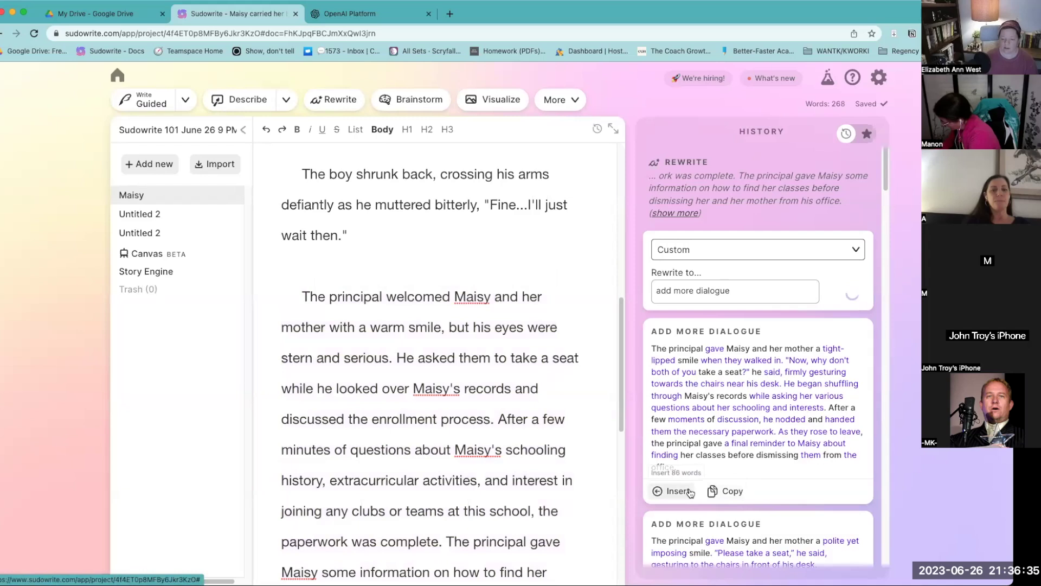
left_click(672, 491)
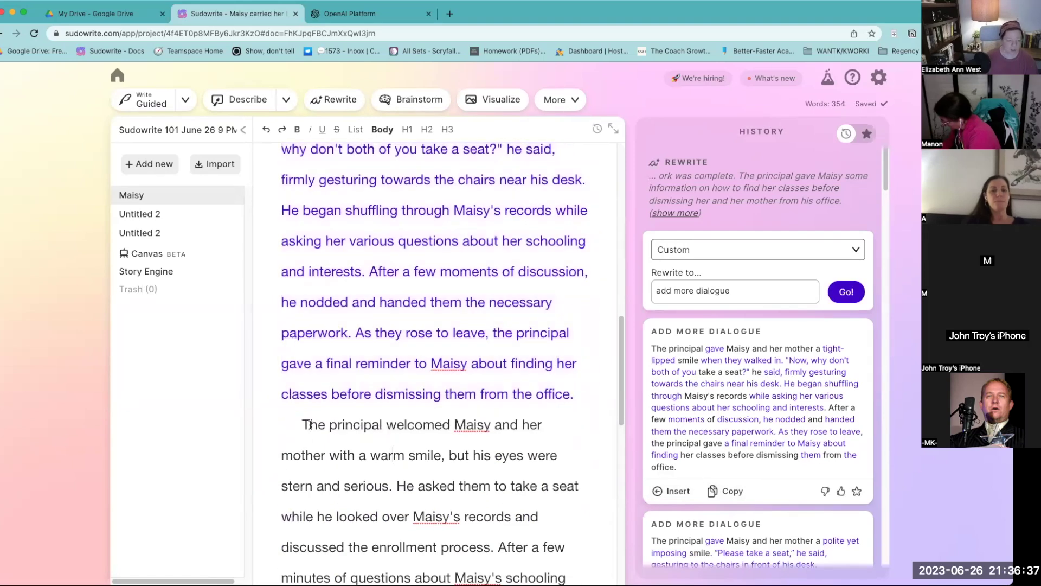
left_click_drag(301, 424, 532, 401)
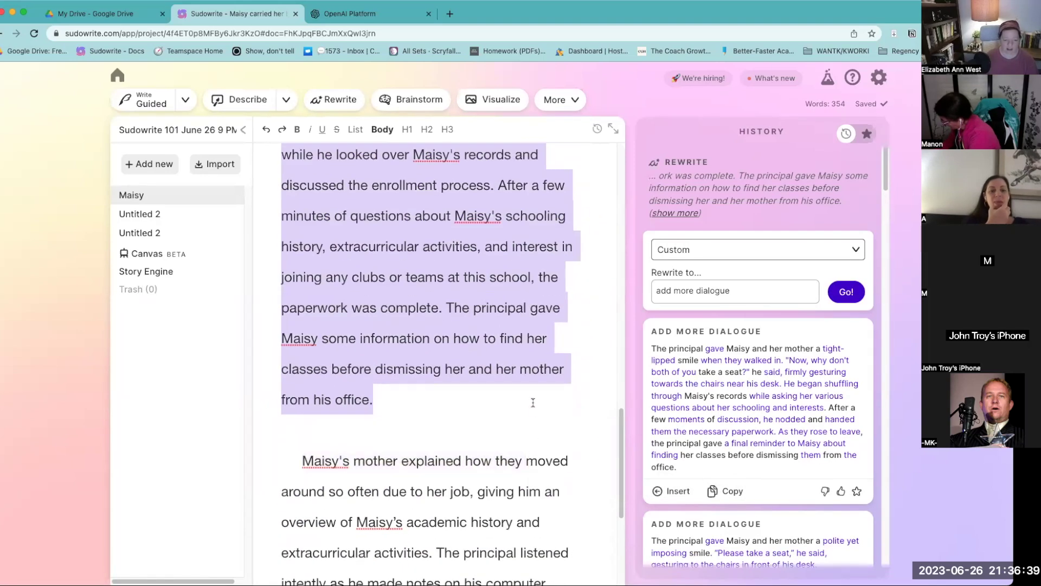
key("BackSpace")
Step: Remove the blank lines between the inserted dialogue paragraphs
scroll(600, 387, "up", 15)
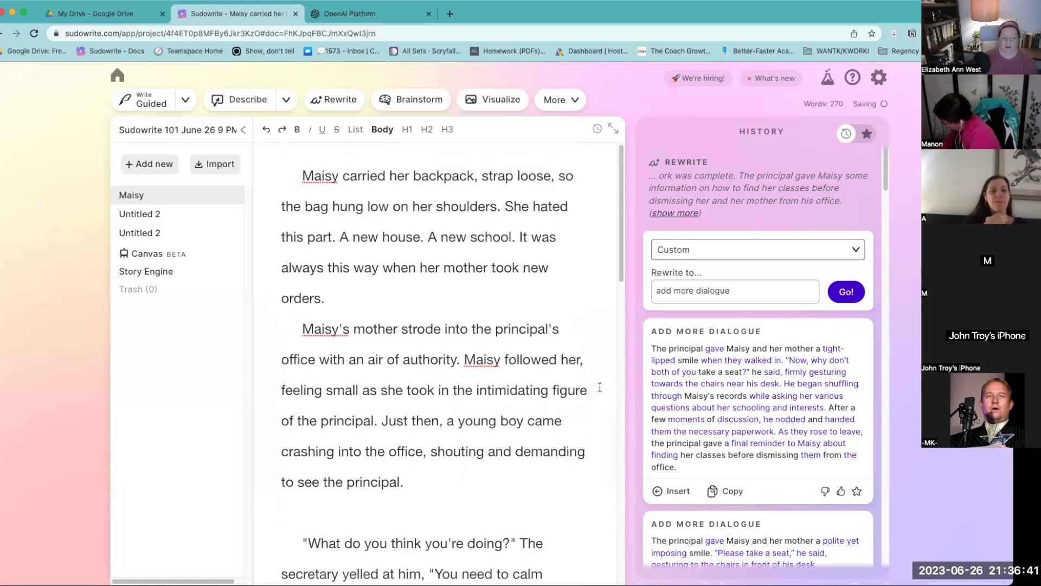
scroll(449, 443, "down", 3)
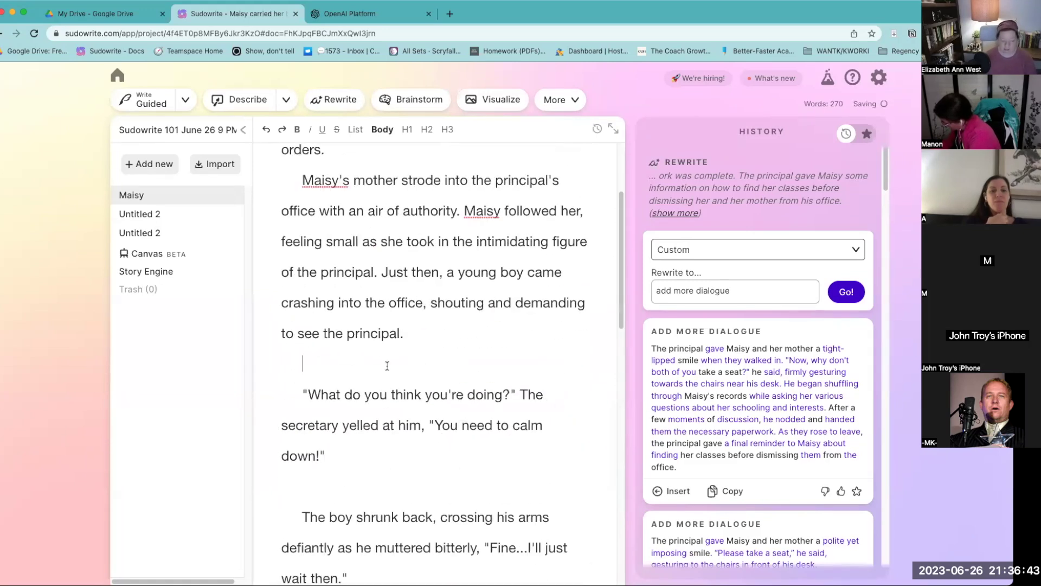
key("BackSpace")
scroll(408, 454, "down", 4)
scroll(411, 467, "down", 4)
Step: Select the whole Maisy document and look over its word count and revised text
key("super+a")
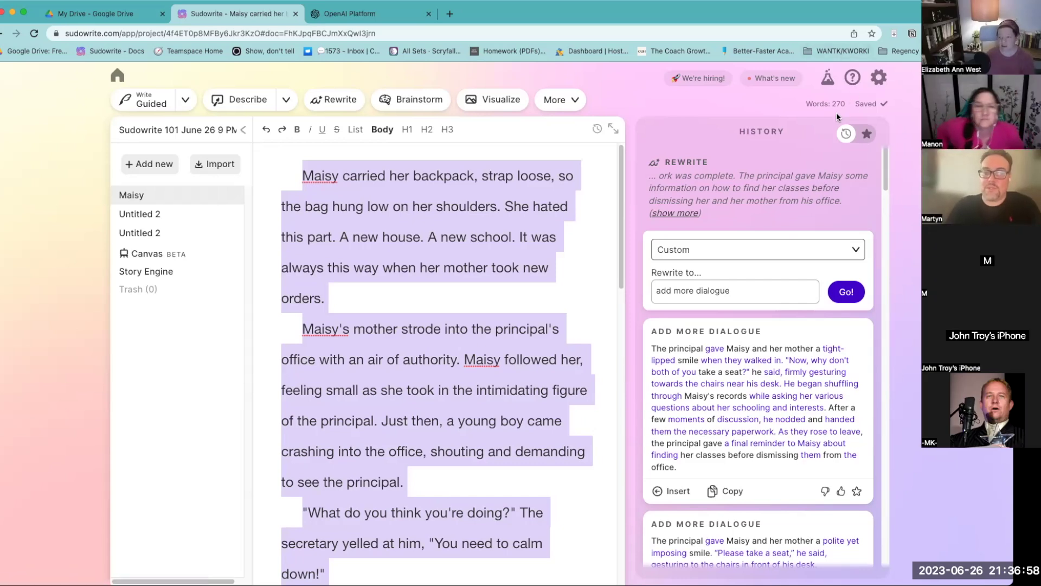
scroll(380, 499, "down", 3)
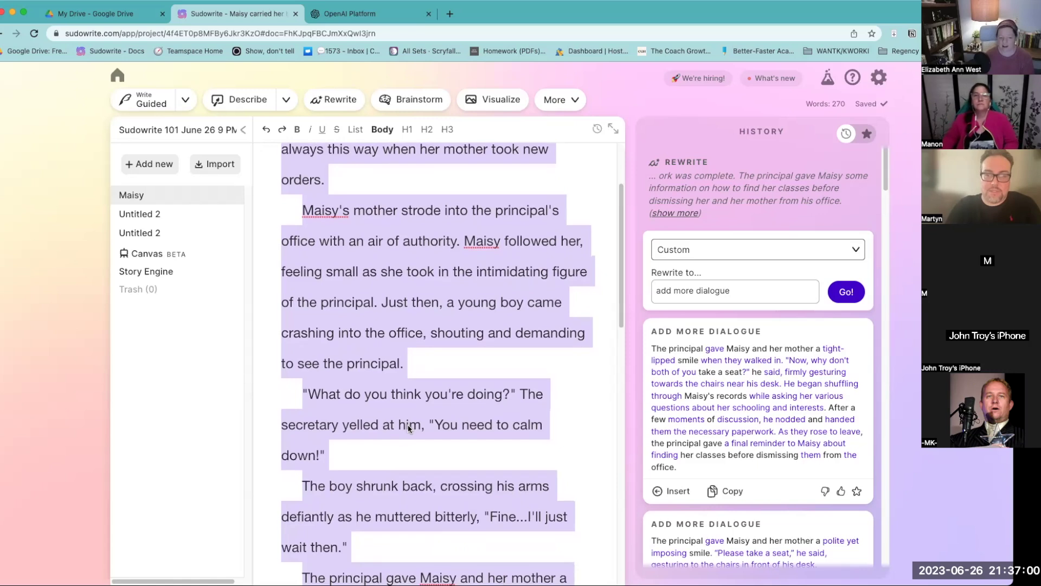
scroll(412, 428, "up", 3)
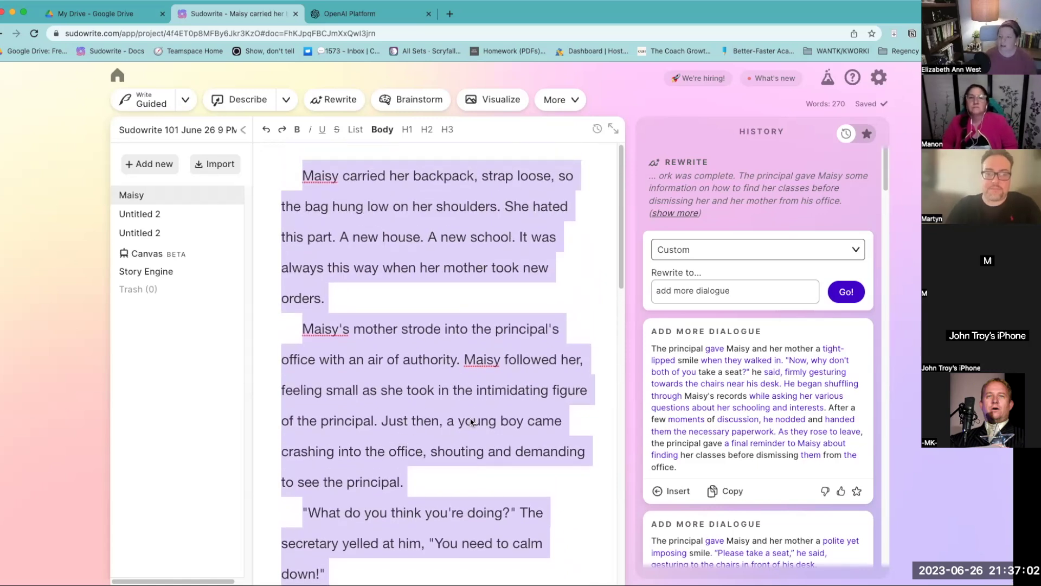
scroll(475, 419, "down", 1)
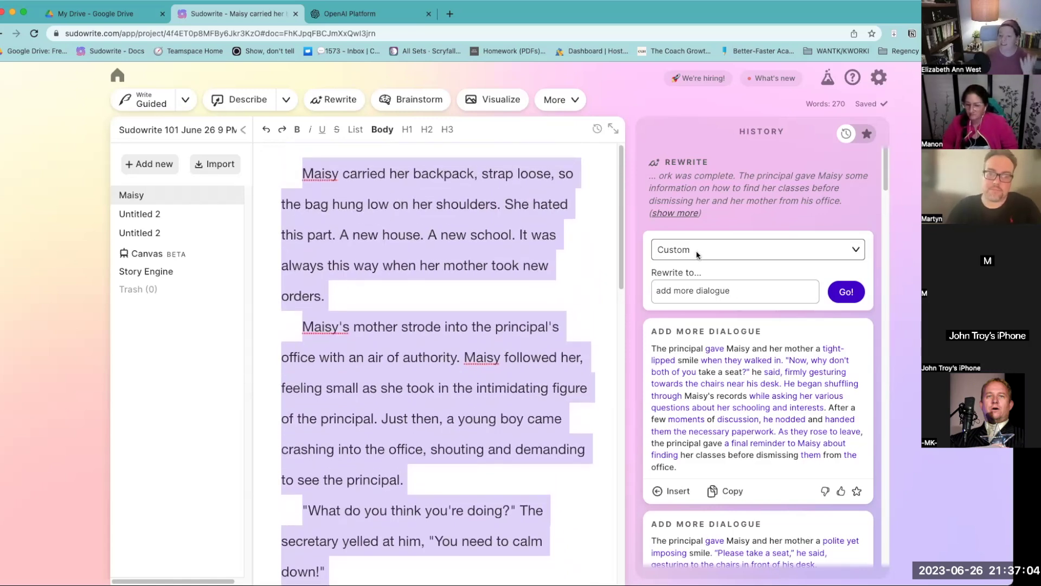
Step: Rewrite the selected Maisy text with the custom instruction "convert to screenplay format"
left_click(716, 293)
triple_click(718, 296)
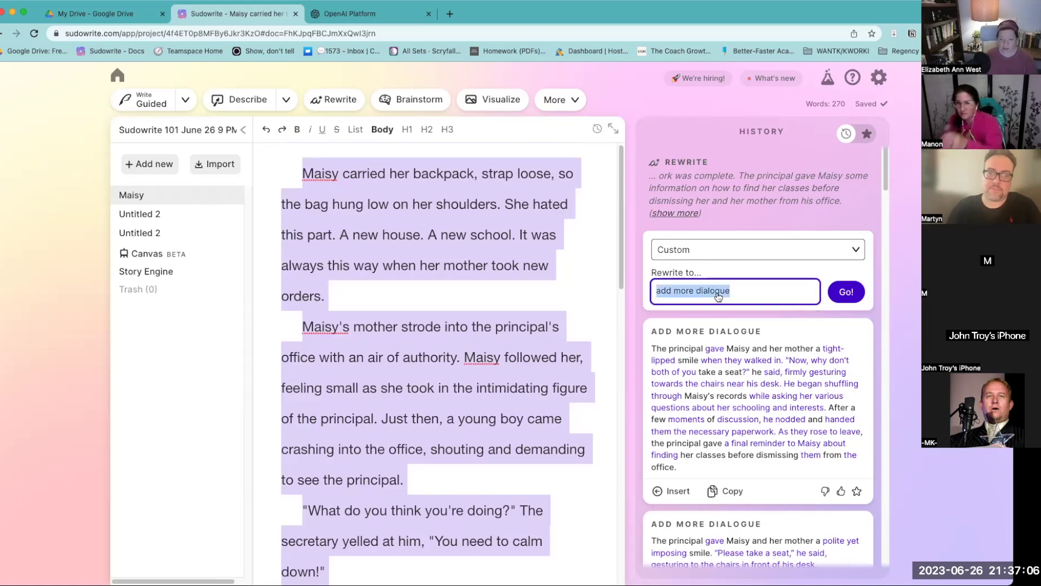
type("convert to scre")
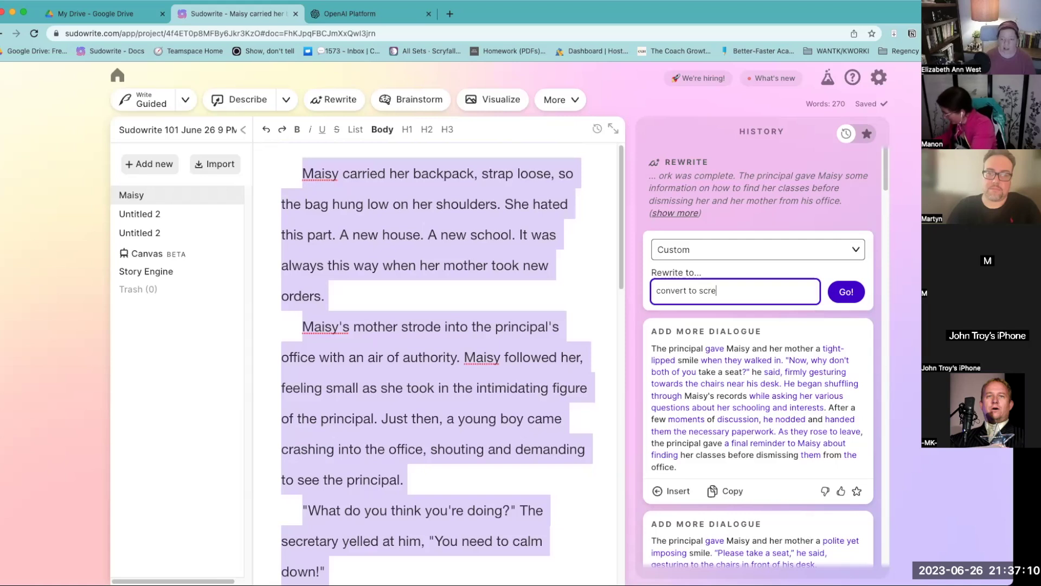
type("enplay format")
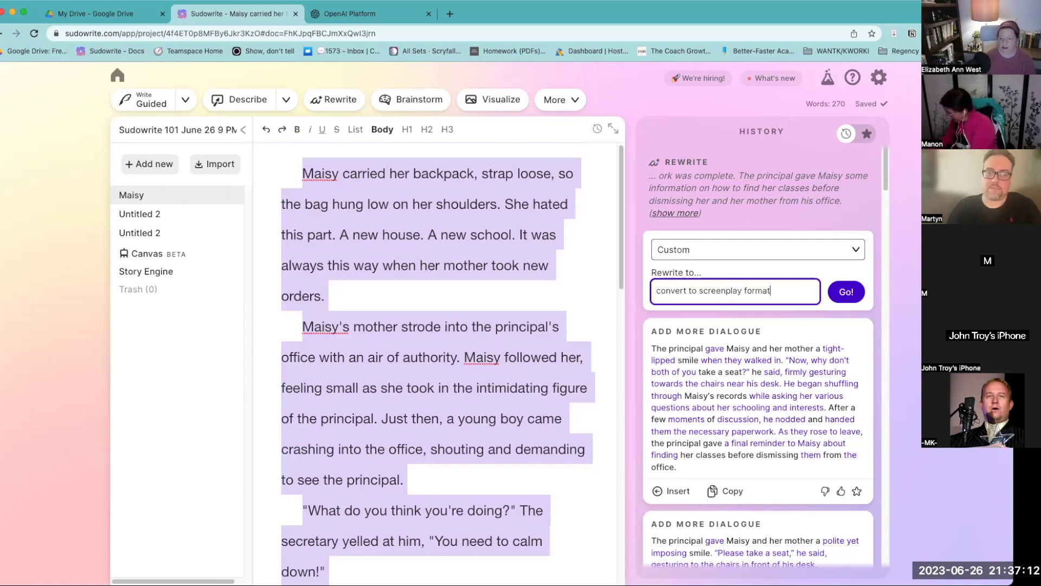
left_click(848, 293)
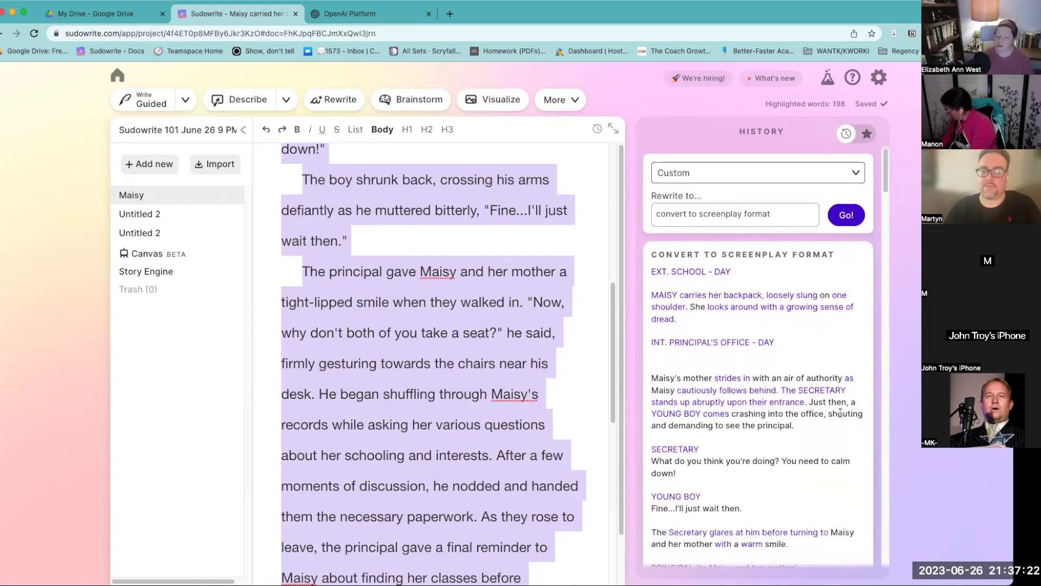
Step: Examine the screenplay-format rewrites and compare them with the original Maisy text
scroll(840, 412, "down", 5)
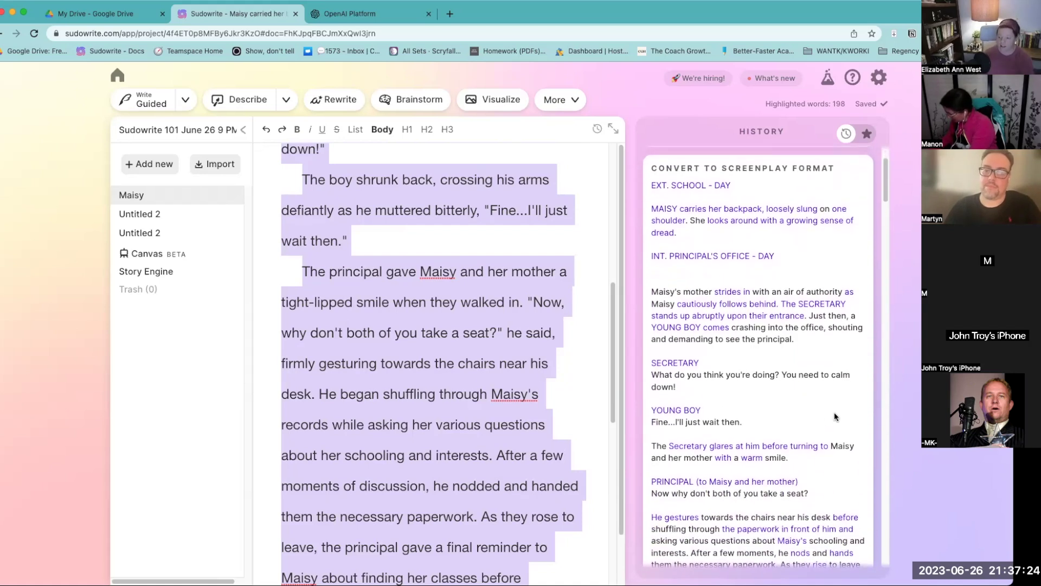
scroll(831, 410, "down", 1)
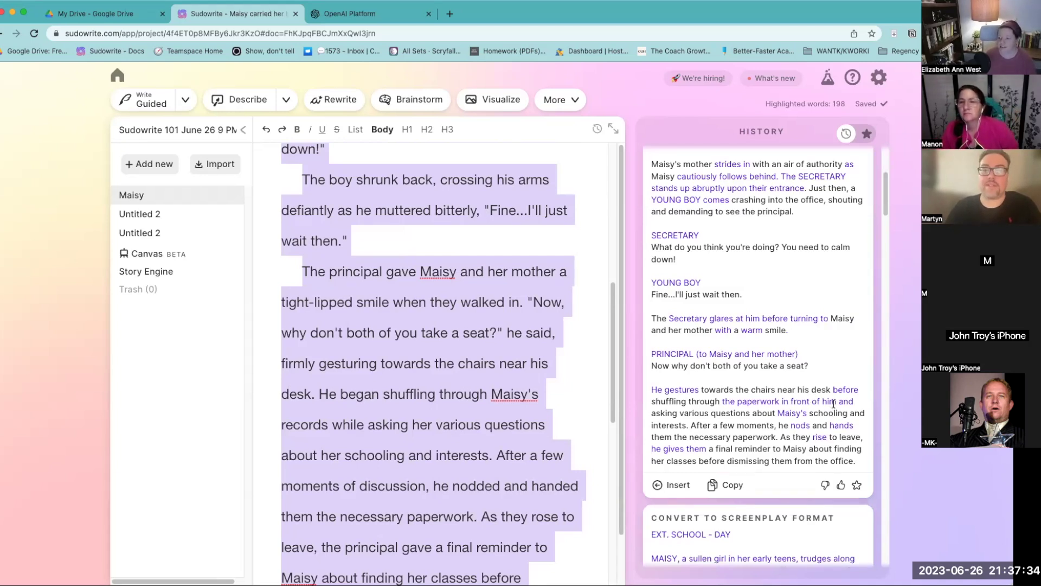
scroll(834, 403, "down", 3)
scroll(828, 406, "down", 3)
scroll(828, 403, "down", 9)
scroll(828, 400, "up", 14)
scroll(828, 400, "up", 5)
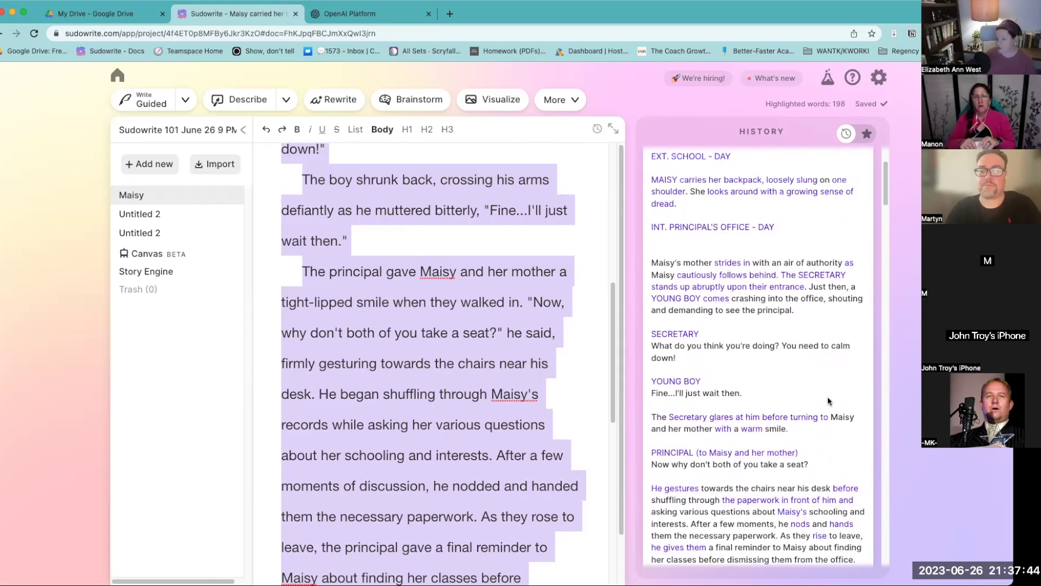
scroll(828, 400, "up", 4)
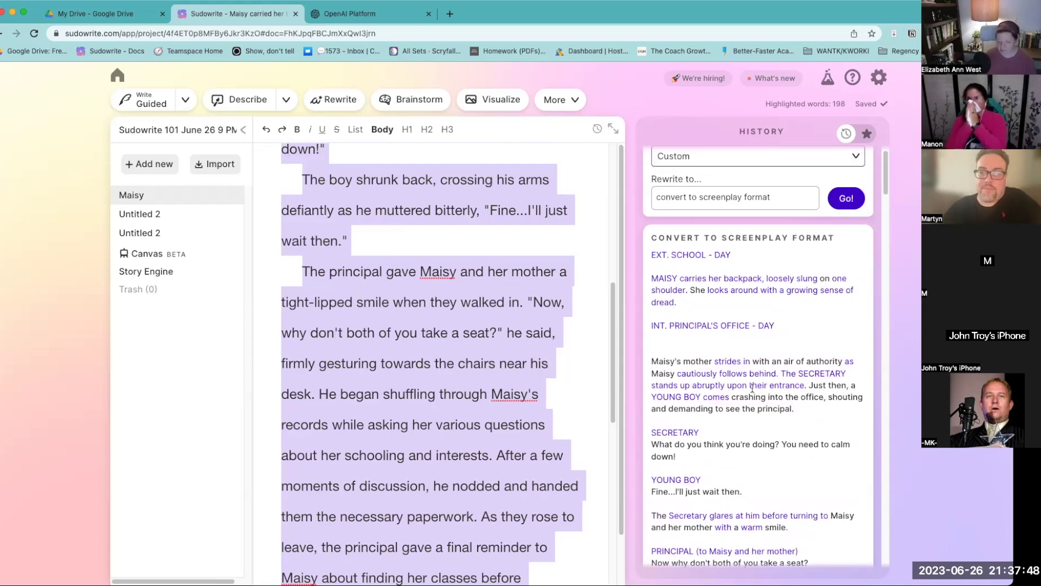
scroll(754, 450, "down", 3)
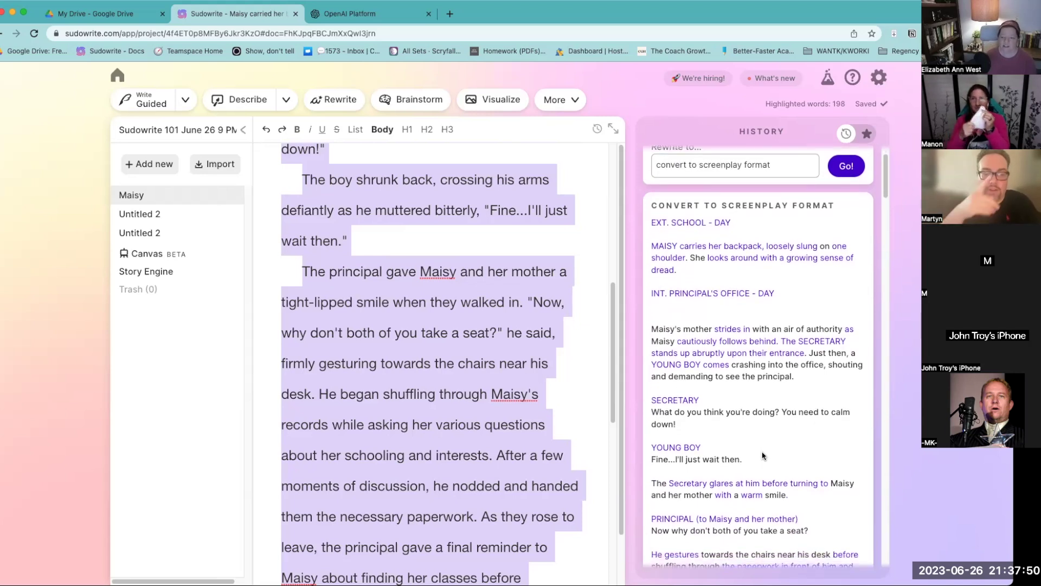
scroll(763, 456, "down", 1)
scroll(762, 450, "up", 6)
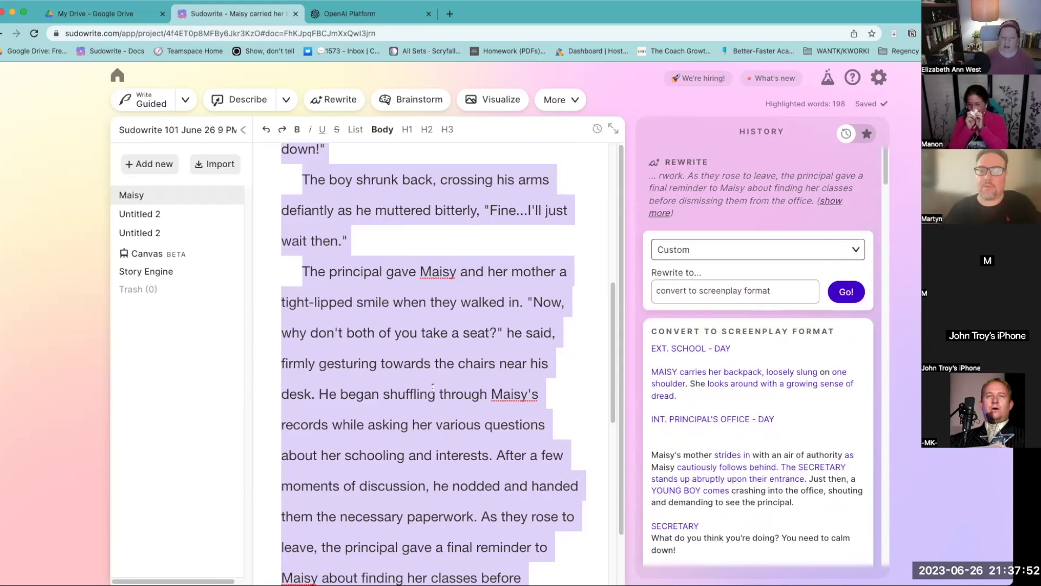
scroll(393, 348, "up", 10)
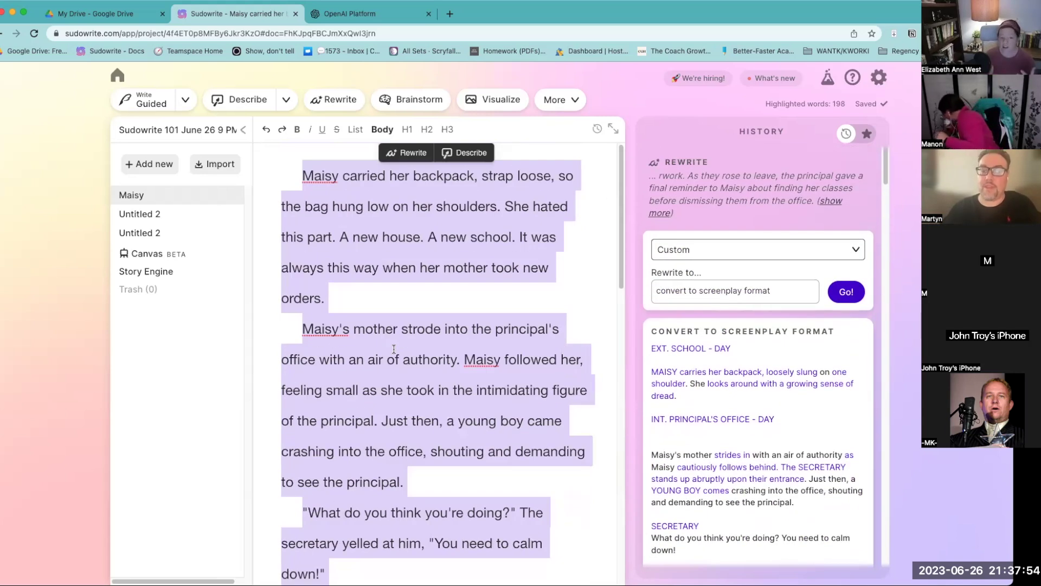
Step: Clear the text selection and look over the available Write modes and the opening paragraphs
left_click(389, 389)
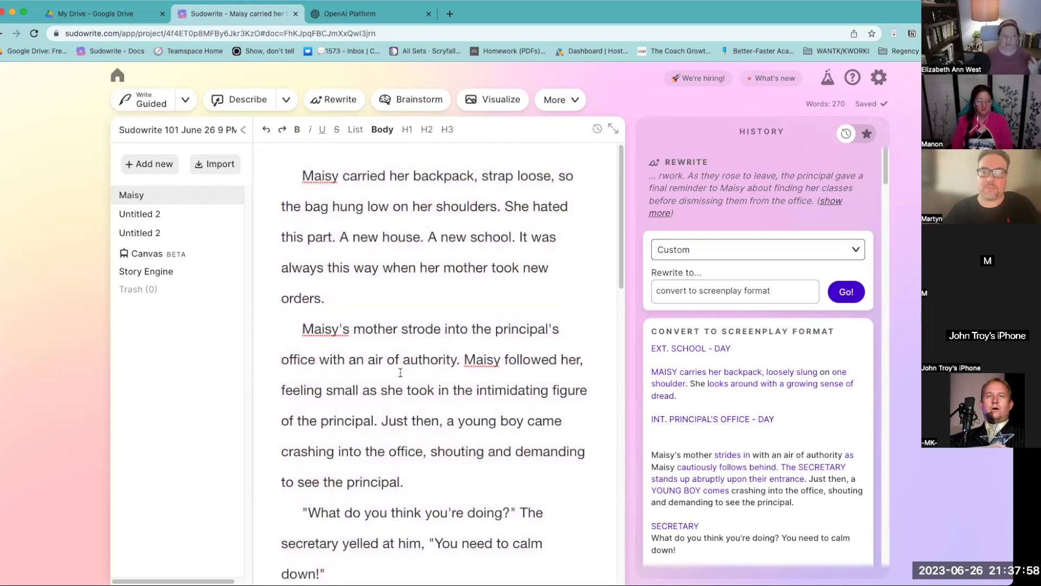
left_click(186, 101)
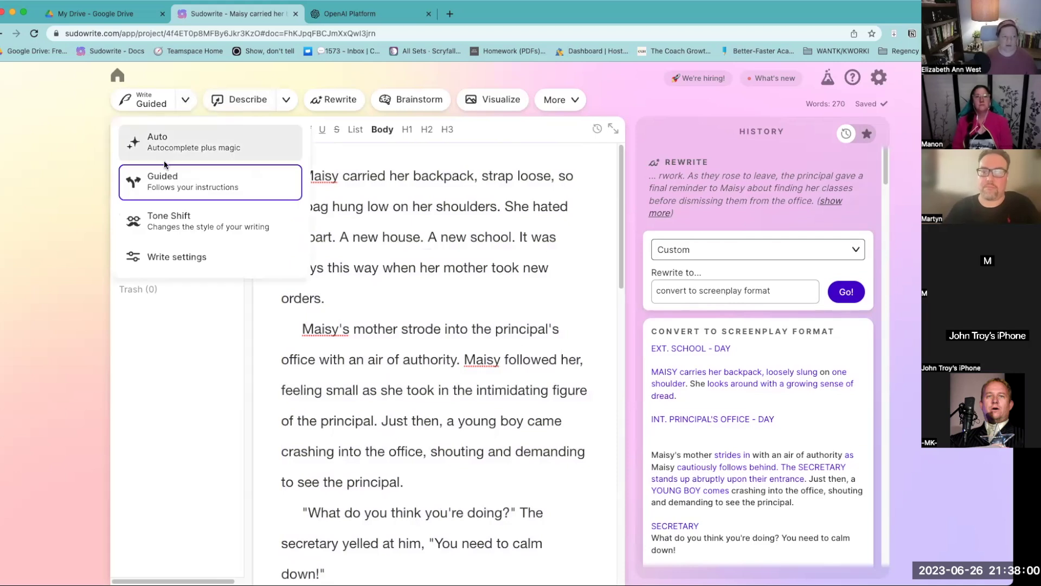
left_click(251, 299)
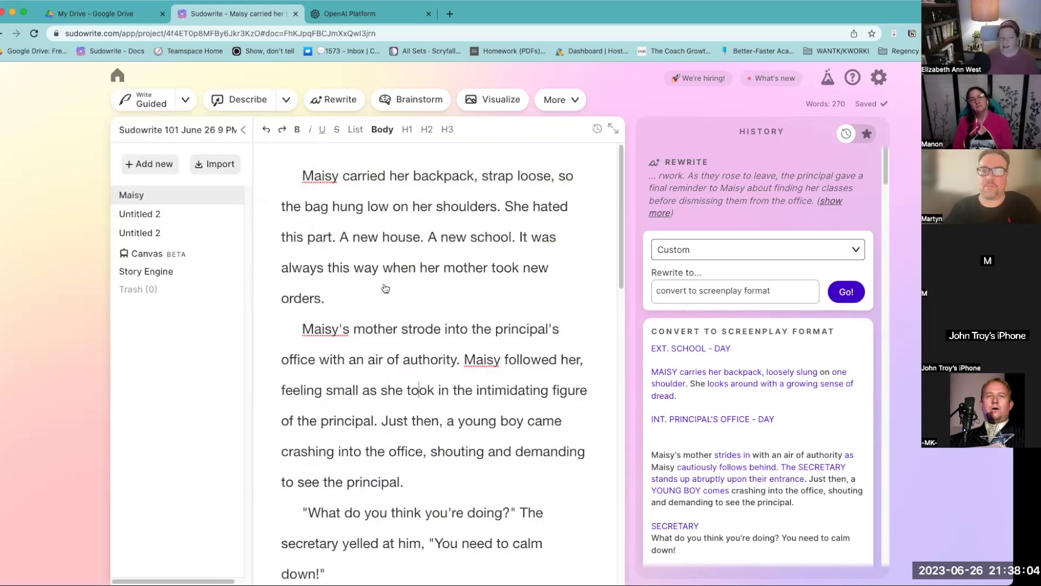
scroll(497, 388, "down", 5)
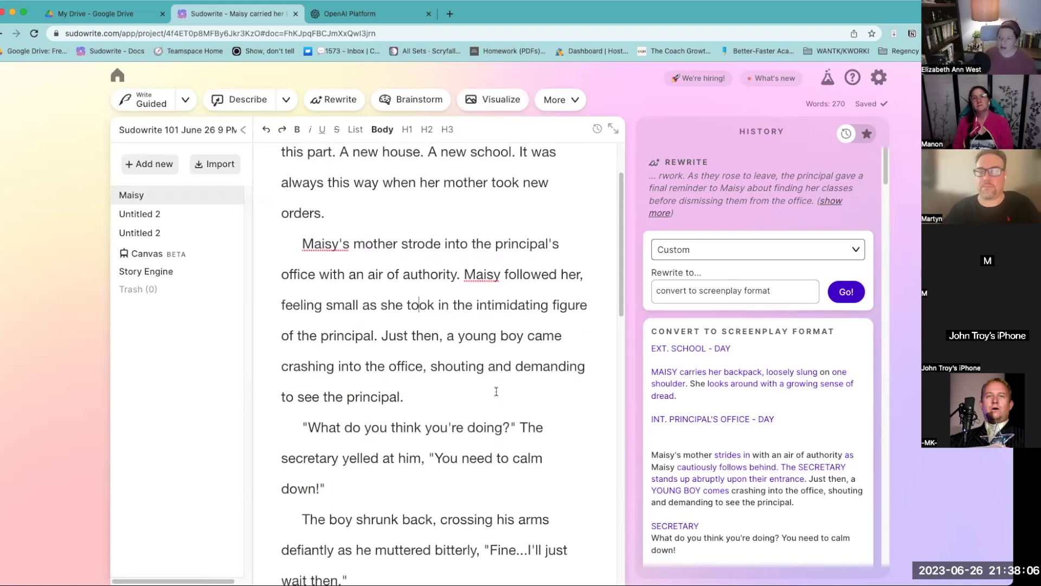
scroll(496, 395, "down", 2)
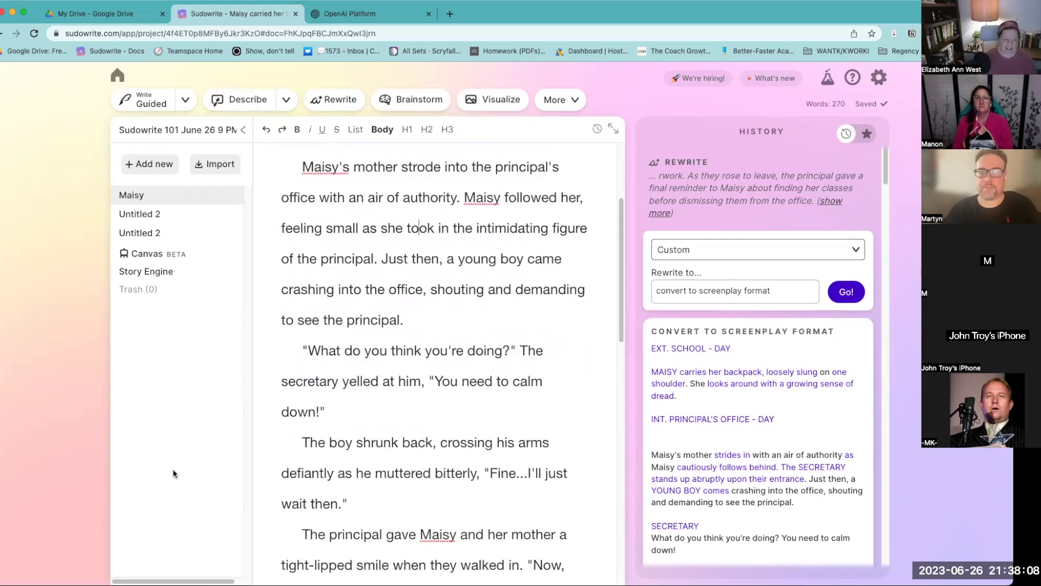
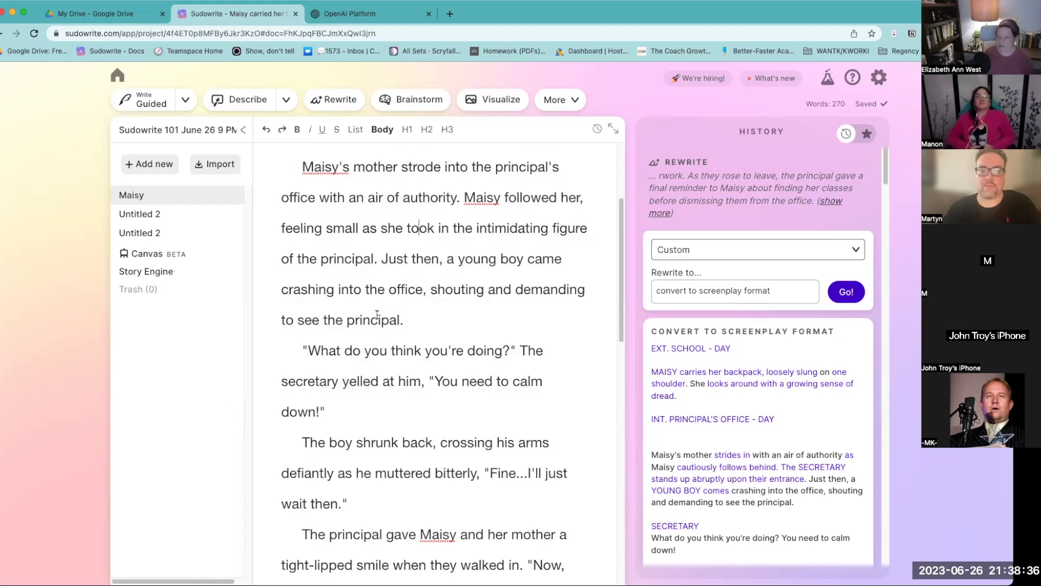
Step: Generate Describe suggestions for "principal's office" in the second paragraph, with all five senses and Metaphor enabled
scroll(424, 304, "up", 3)
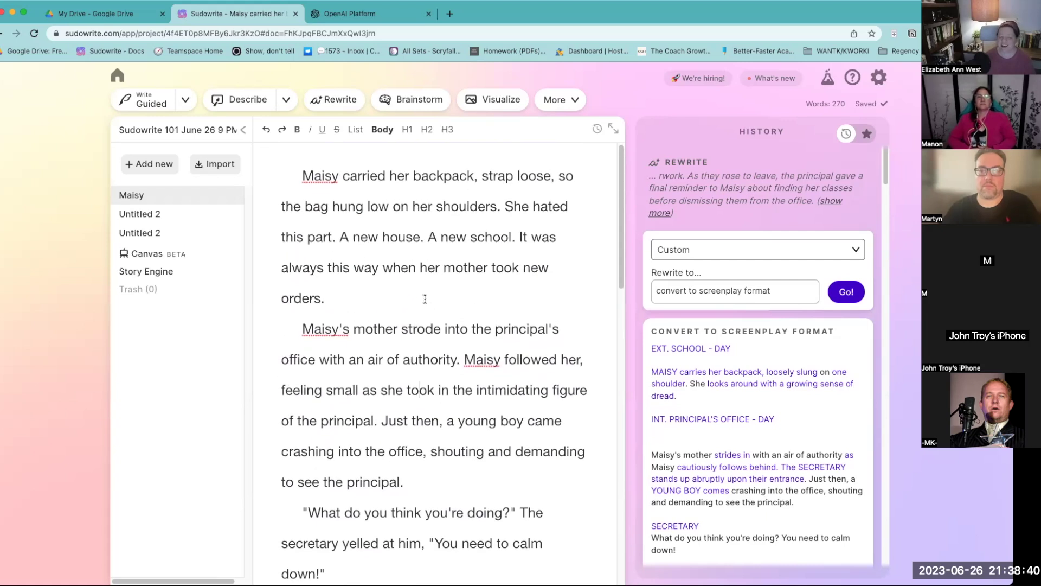
scroll(426, 299, "down", 1)
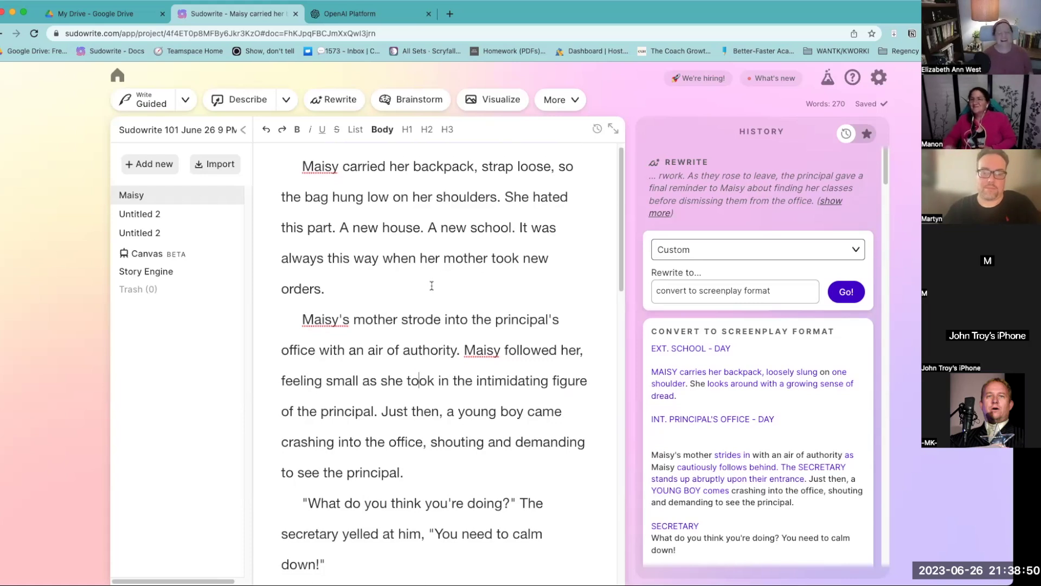
scroll(431, 288, "down", 2)
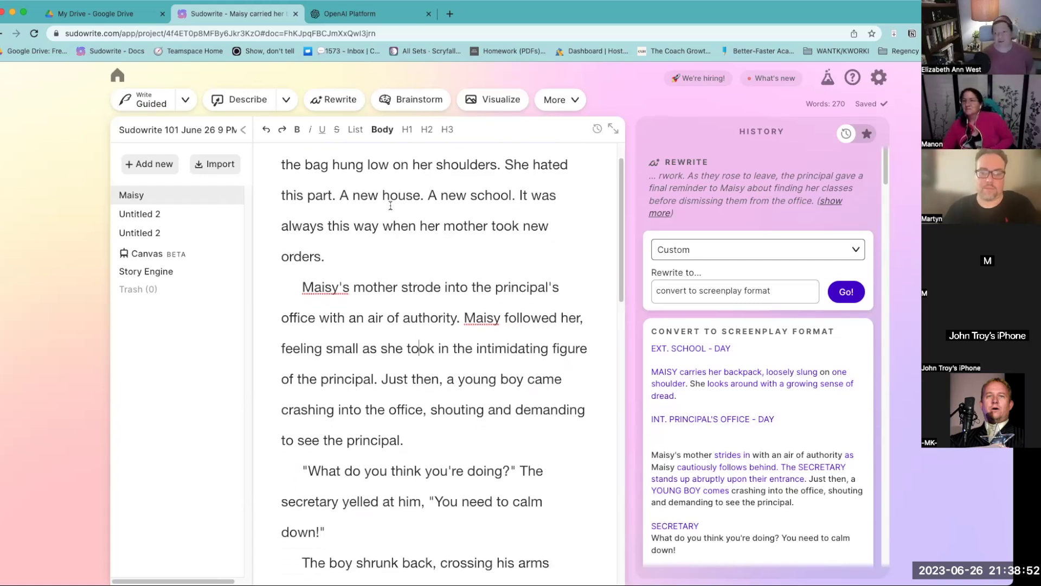
scroll(395, 232, "up", 2)
scroll(391, 236, "down", 4)
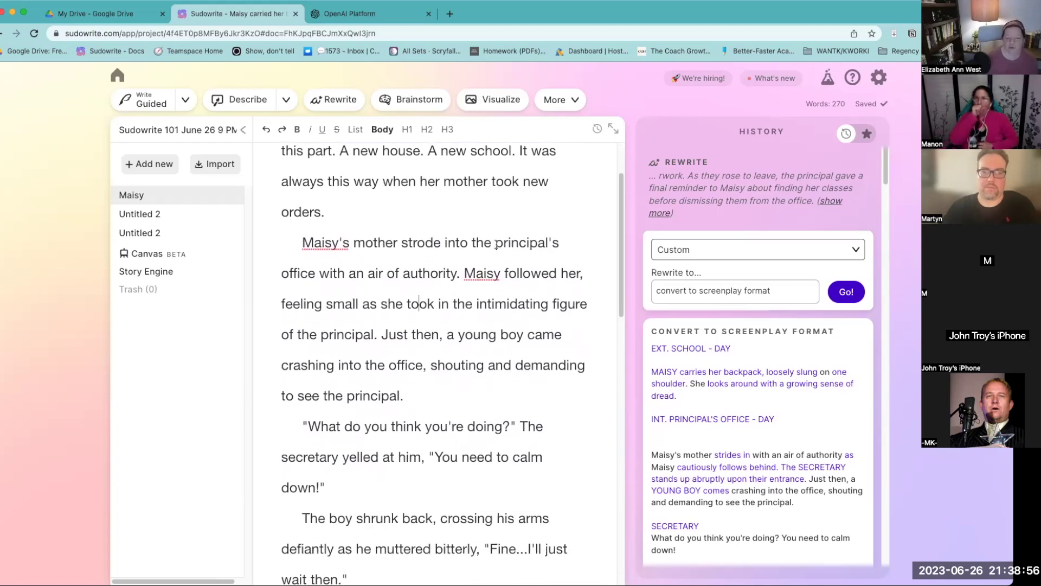
left_click_drag(494, 245, 315, 264)
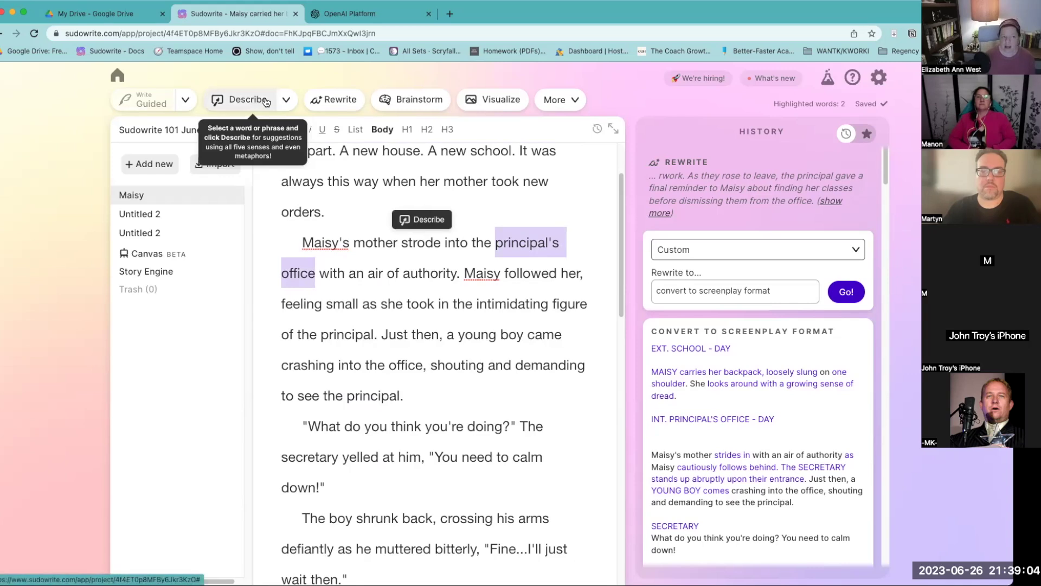
left_click(285, 100)
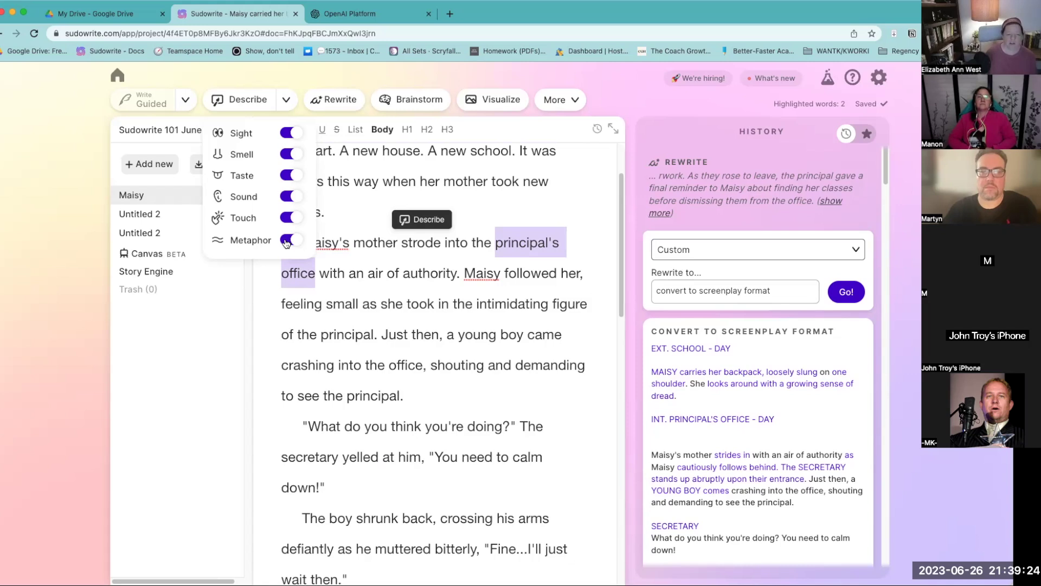
left_click(435, 221)
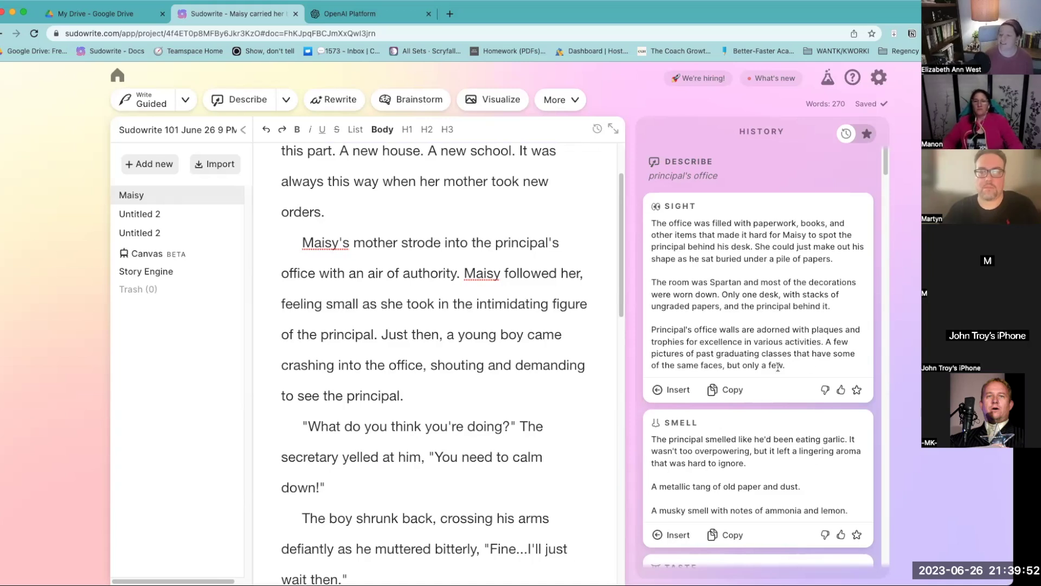
Step: Examine the sensory suggestions for "principal's office", highlighting the Taste passage about the office water, and compare them with the story text
scroll(775, 374, "down", 3)
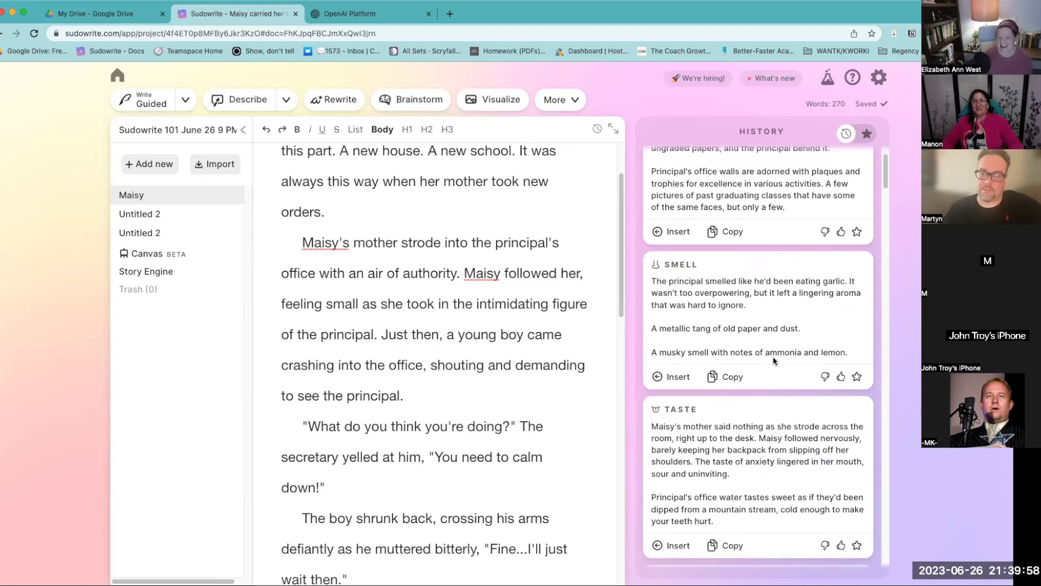
scroll(773, 357, "down", 2)
scroll(772, 360, "down", 5)
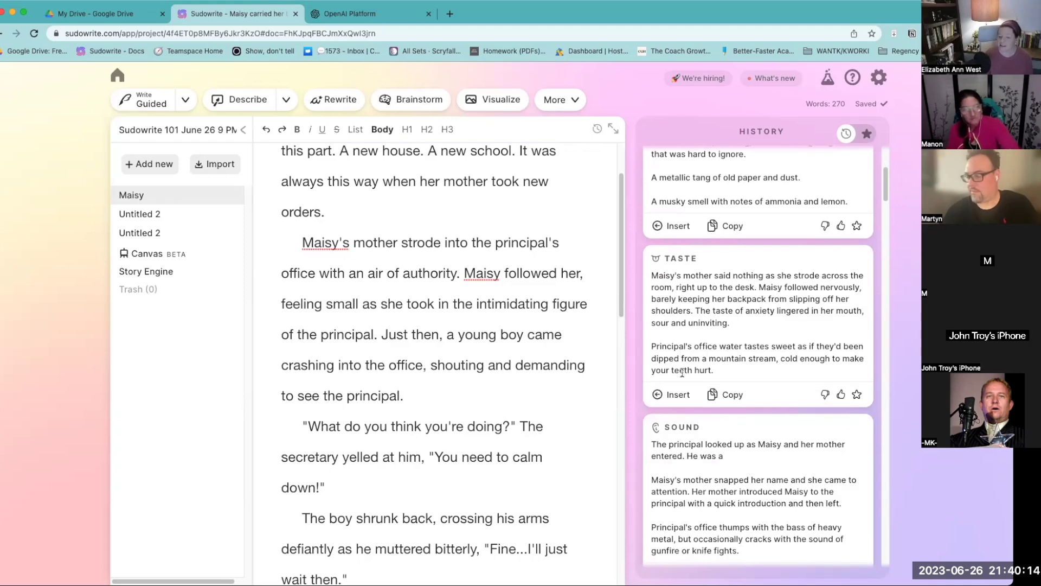
scroll(806, 373, "down", 1)
scroll(805, 373, "down", 3)
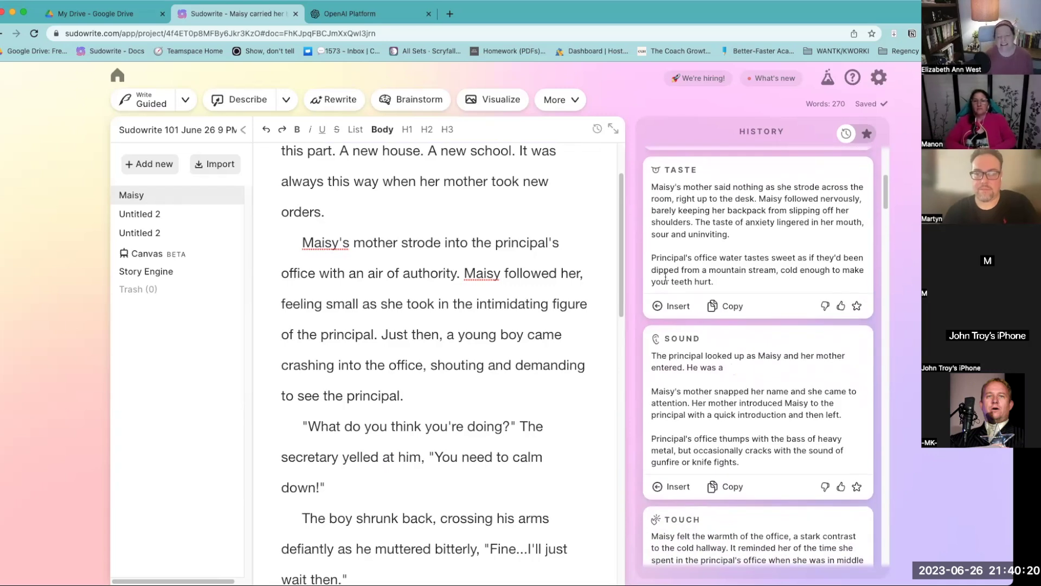
left_click_drag(654, 262, 732, 289)
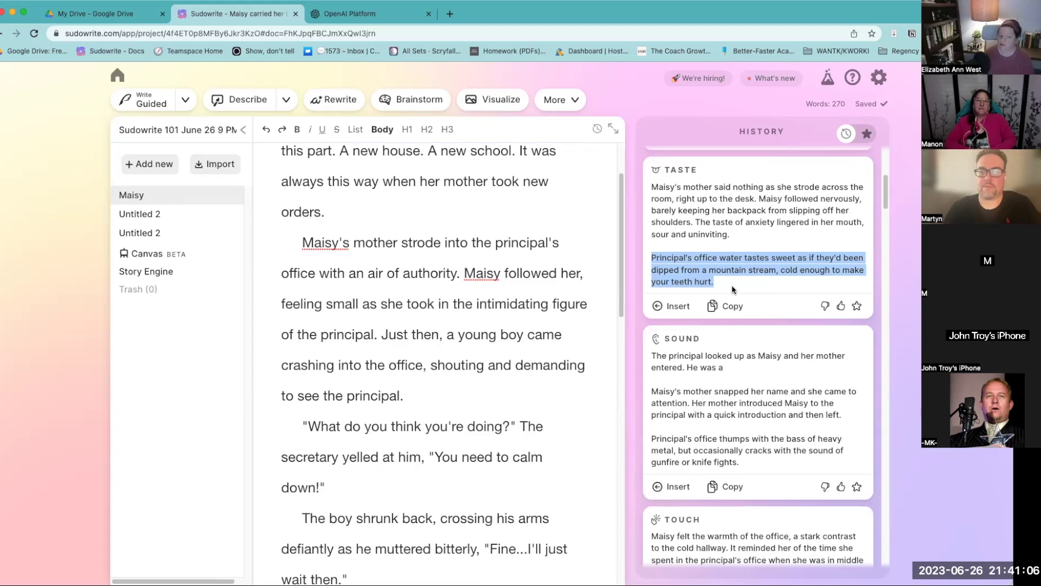
scroll(508, 371, "down", 10)
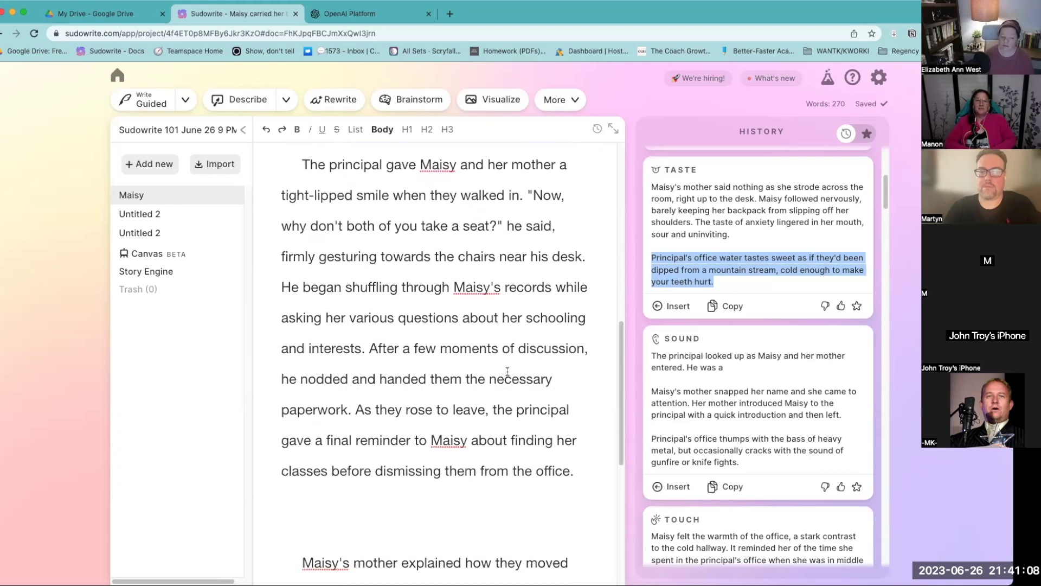
scroll(508, 372, "up", 10)
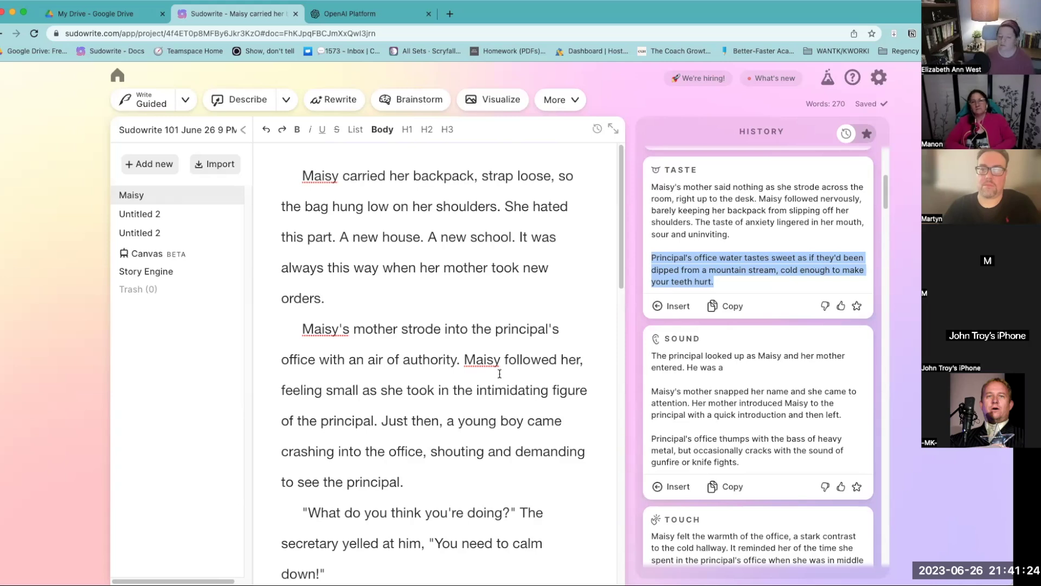
left_click(690, 350)
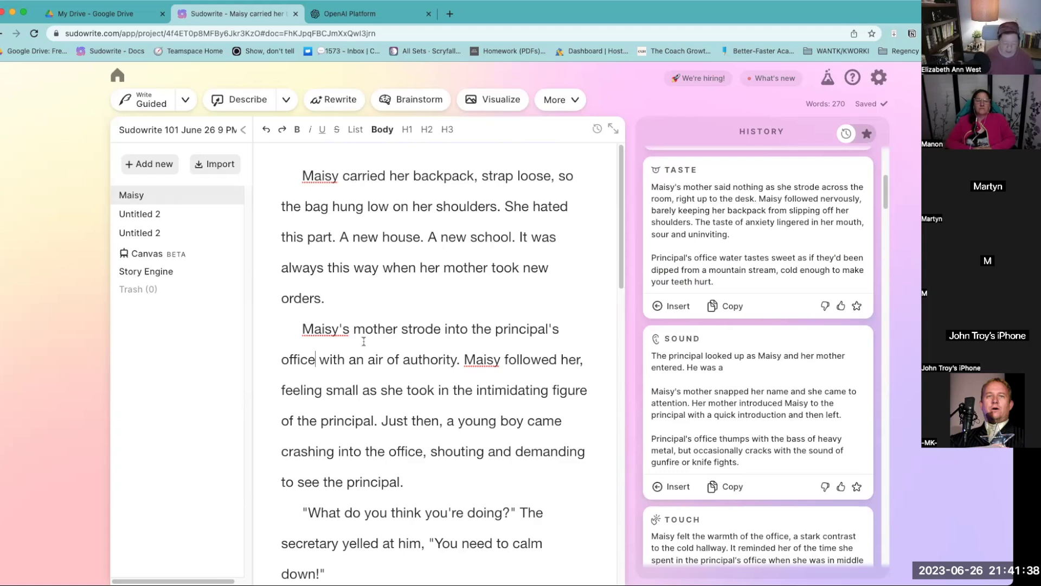
Step: Try adding "smelled like burnt popcorn." after "principal's office" in the second paragraph and delete the added phrase
type("smelled like")
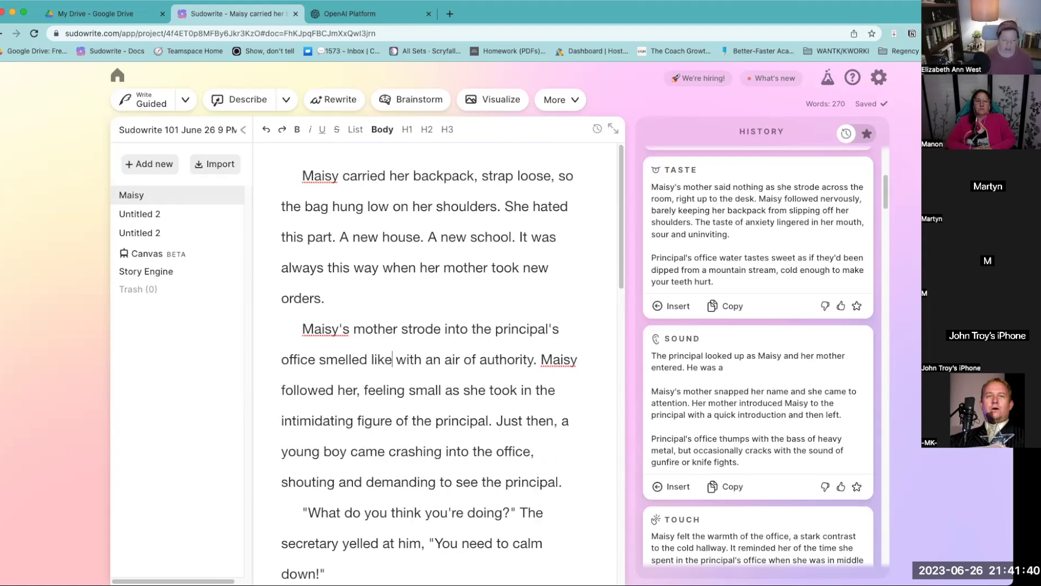
type(" burnt popcor")
type(".")
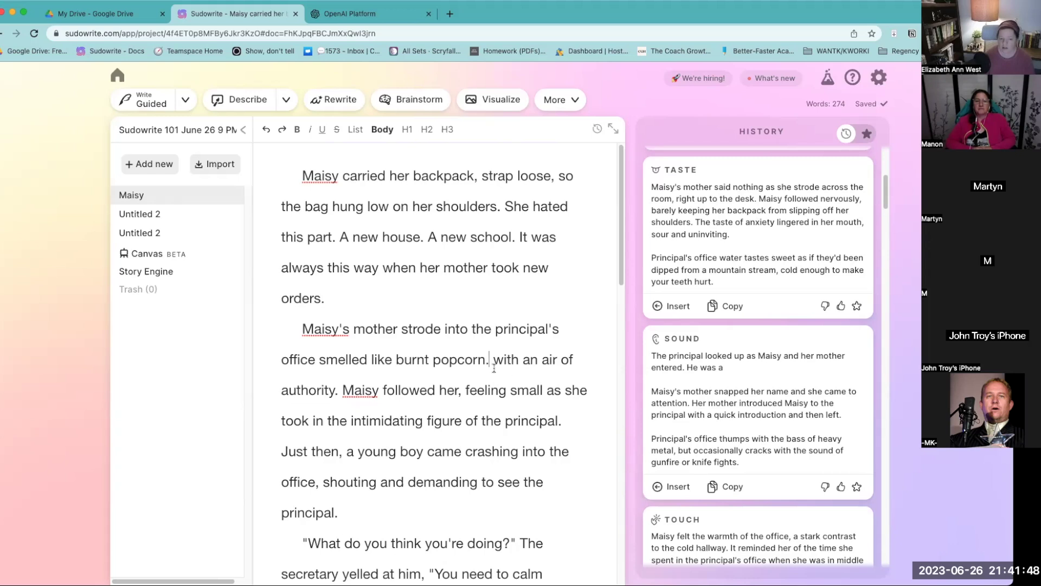
left_click_drag(486, 359, 317, 362)
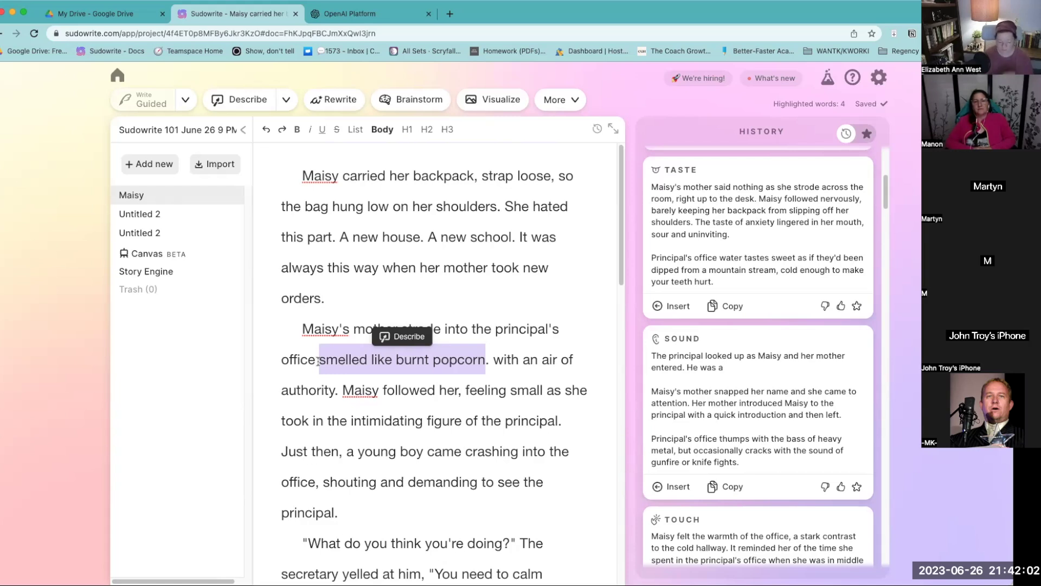
key("BackSpace")
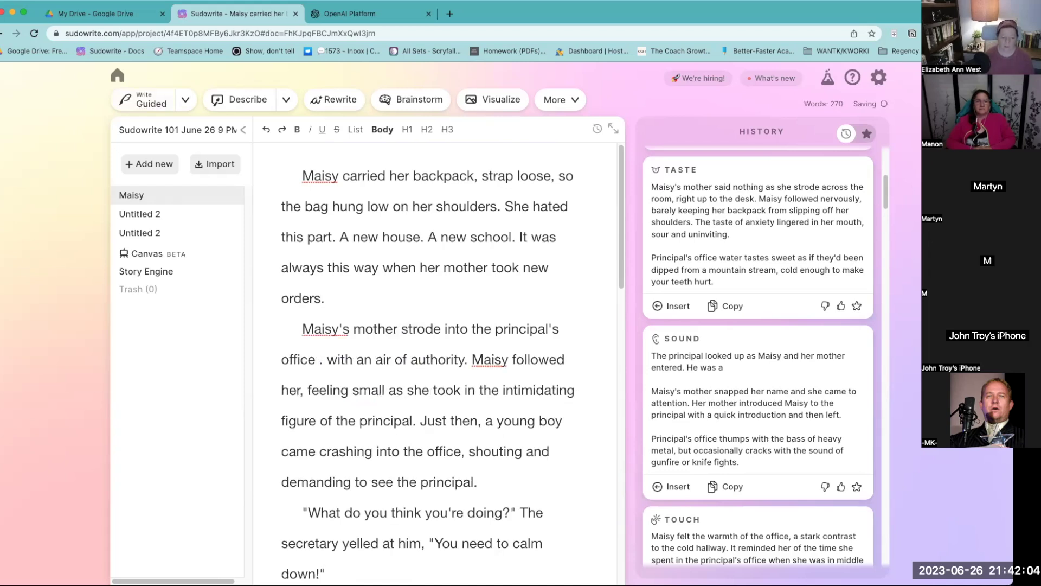
Step: Add "that showed the principal was a real jerk." after "principal's office" in the second paragraph
type("that show")
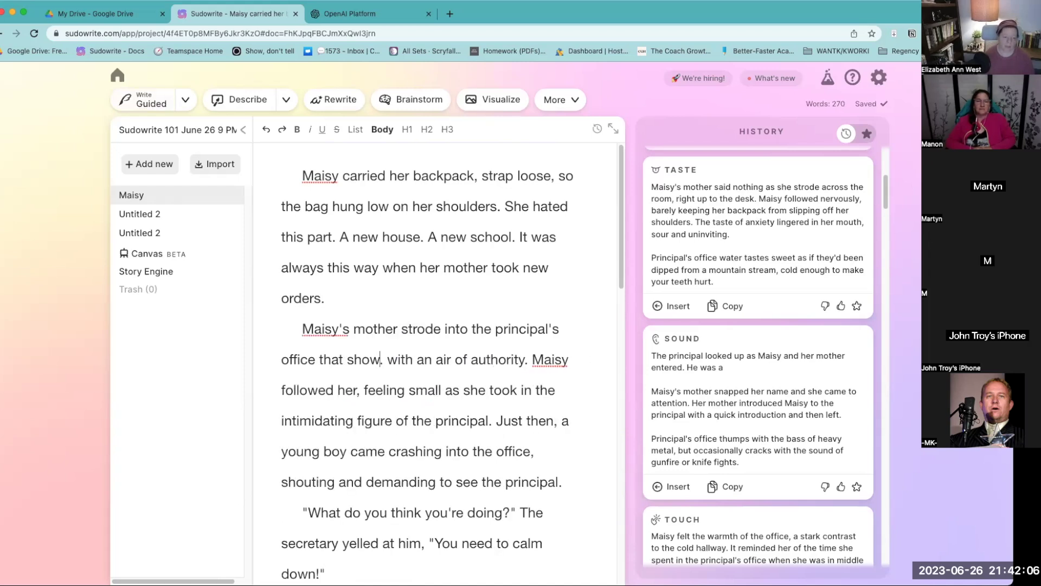
key("BackSpace")
key("BackSpace")
key("BackSpace")
key("BackSpace")
key("BackSpace")
key("BackSpace")
key("BackSpace")
key("BackSpace")
key("BackSpace")
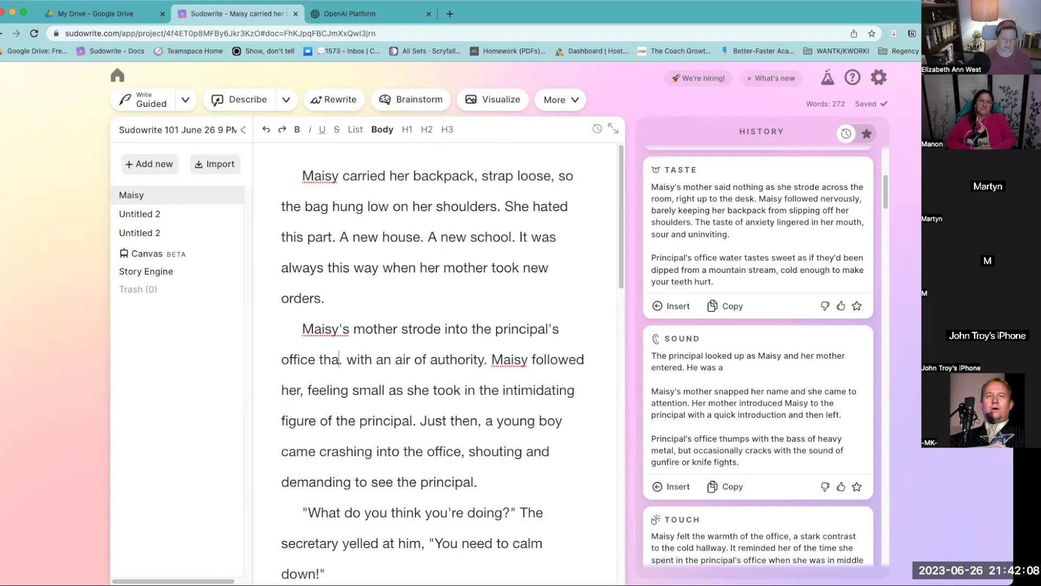
type("that showed the ")
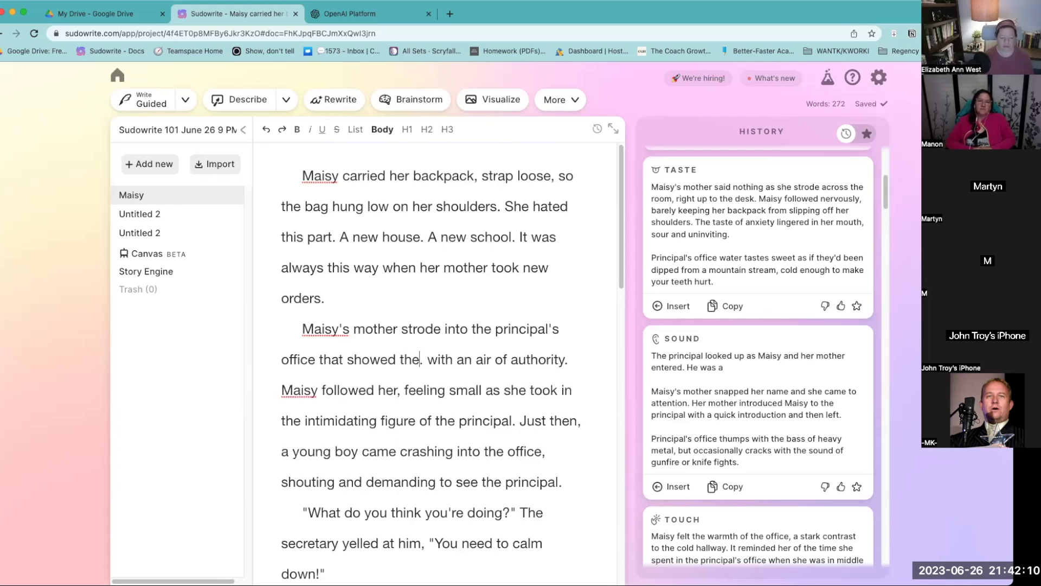
type("principal ")
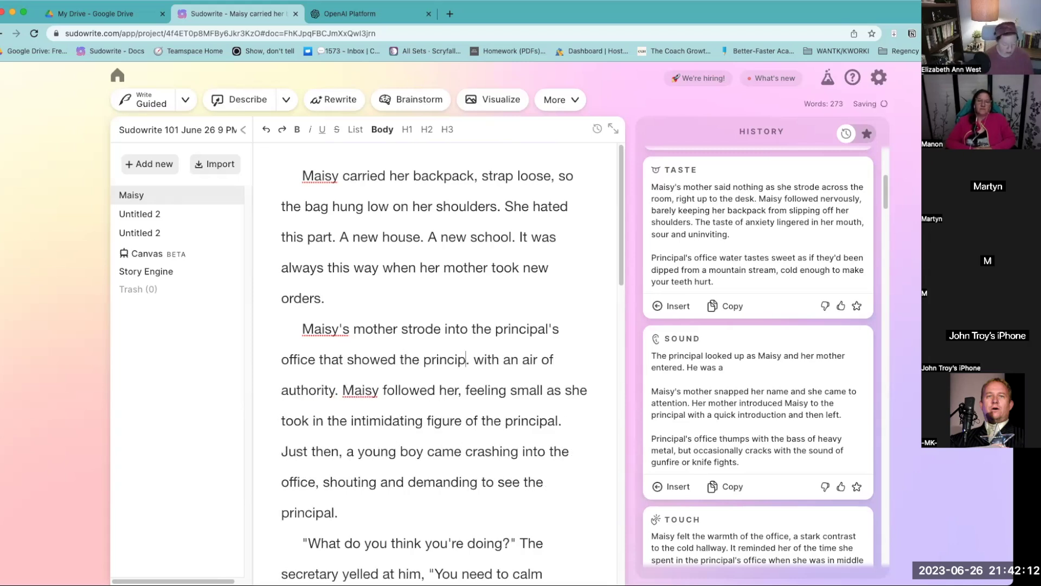
type("was a real jekr")
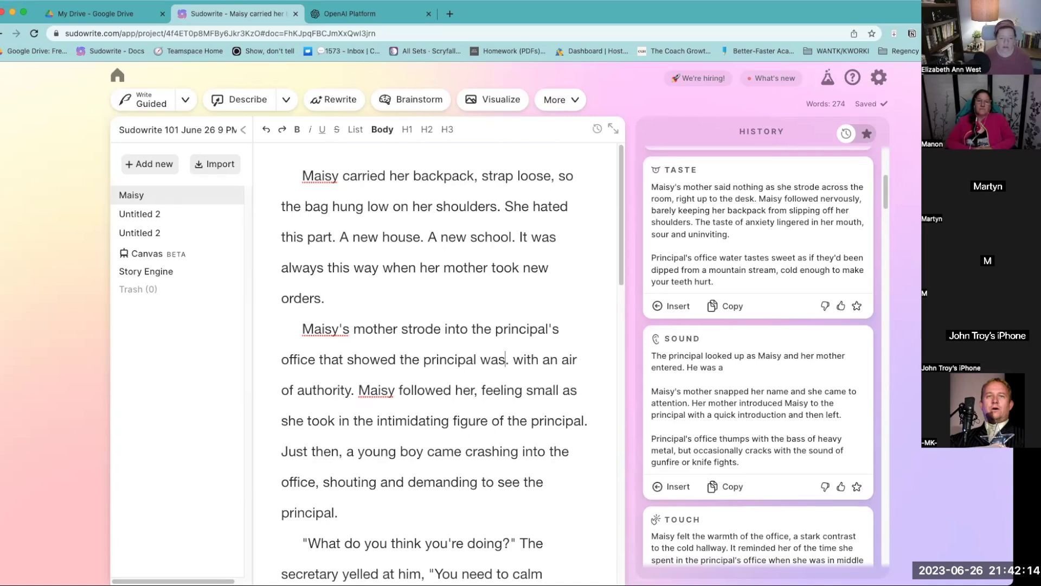
key("BackSpace")
key("BackSpace")
type("rk.")
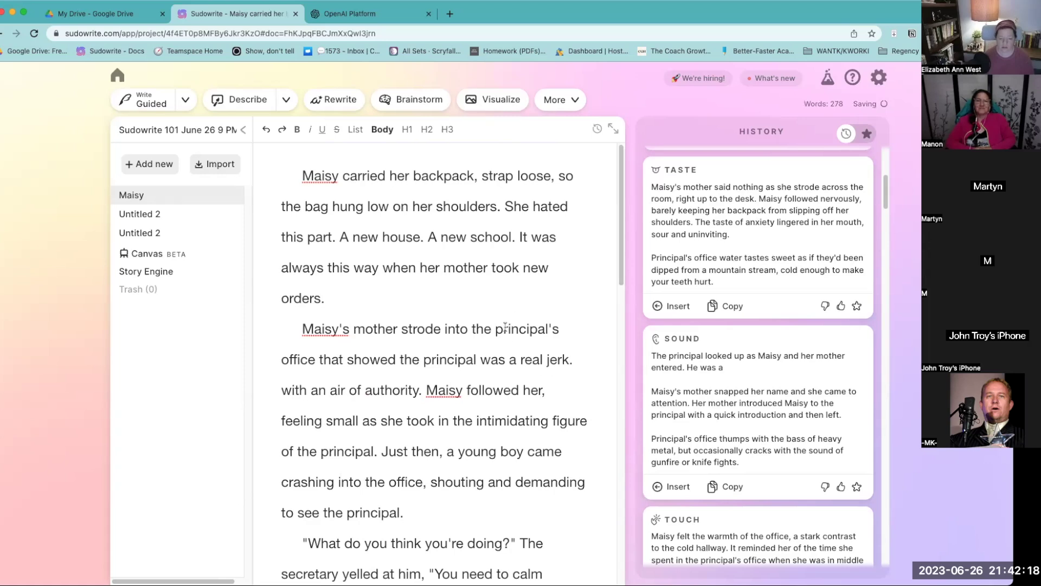
Step: Generate Describe suggestions for "principal's office that showed the principal was a real jerk" and look through the Sight and Smell passages
left_click_drag(495, 328, 569, 364)
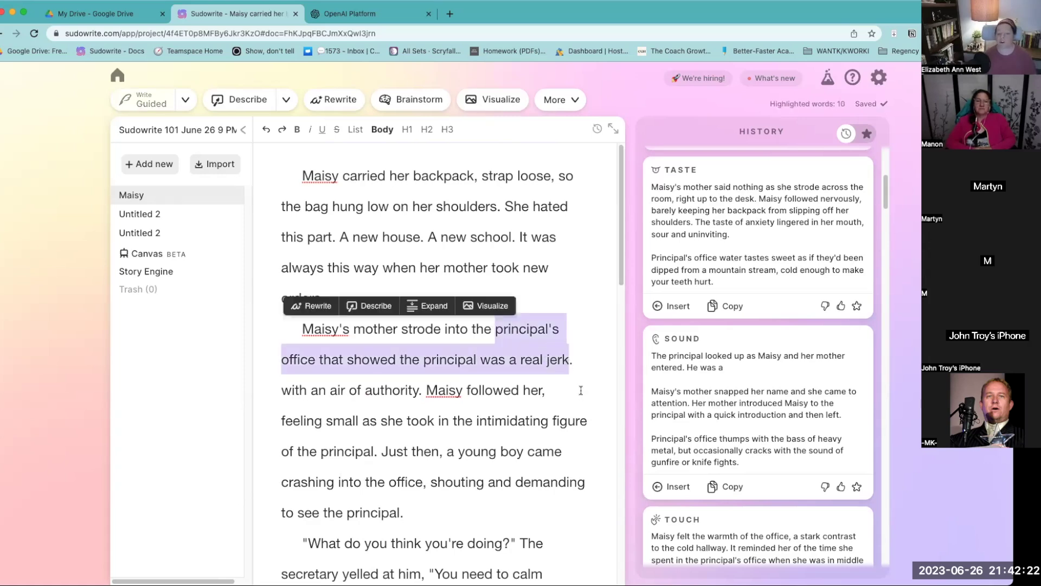
left_click(376, 306)
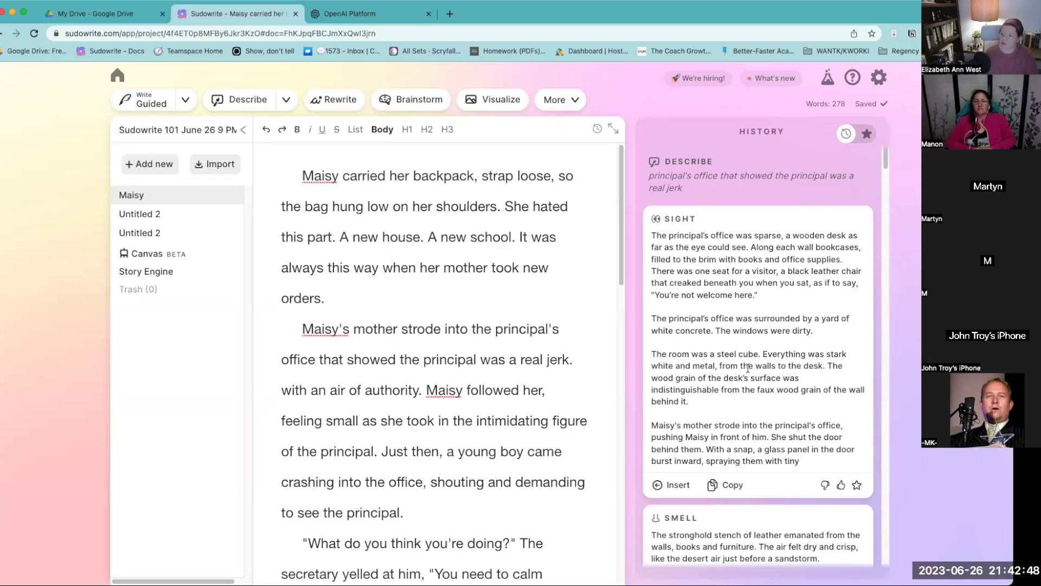
scroll(774, 370, "down", 3)
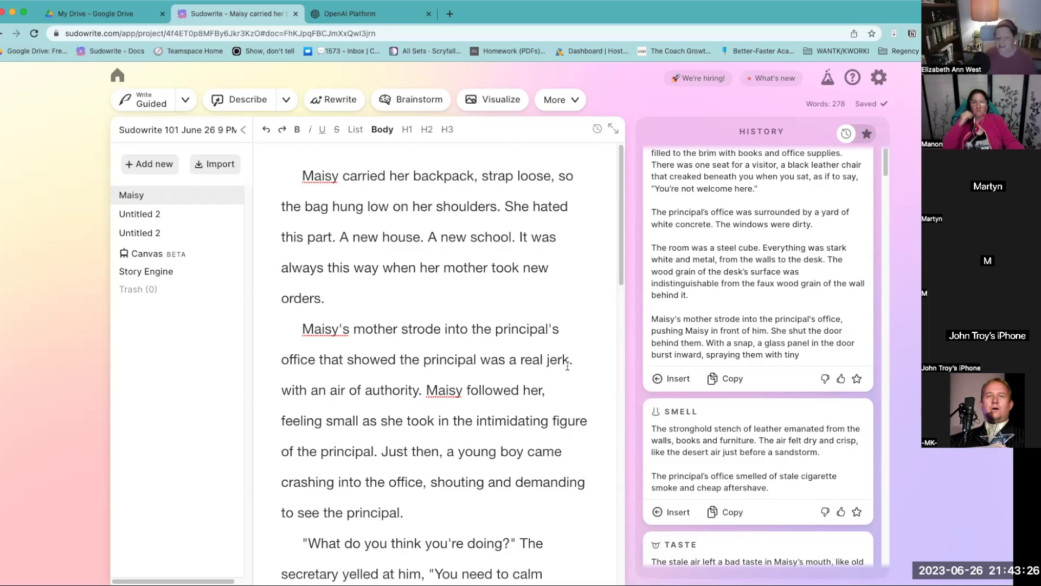
Step: Delete "that showed the principal was a real jerk" from the second paragraph and review the remaining Describe suggestions through Touch and Metaphor
left_click_drag(571, 359, 316, 363)
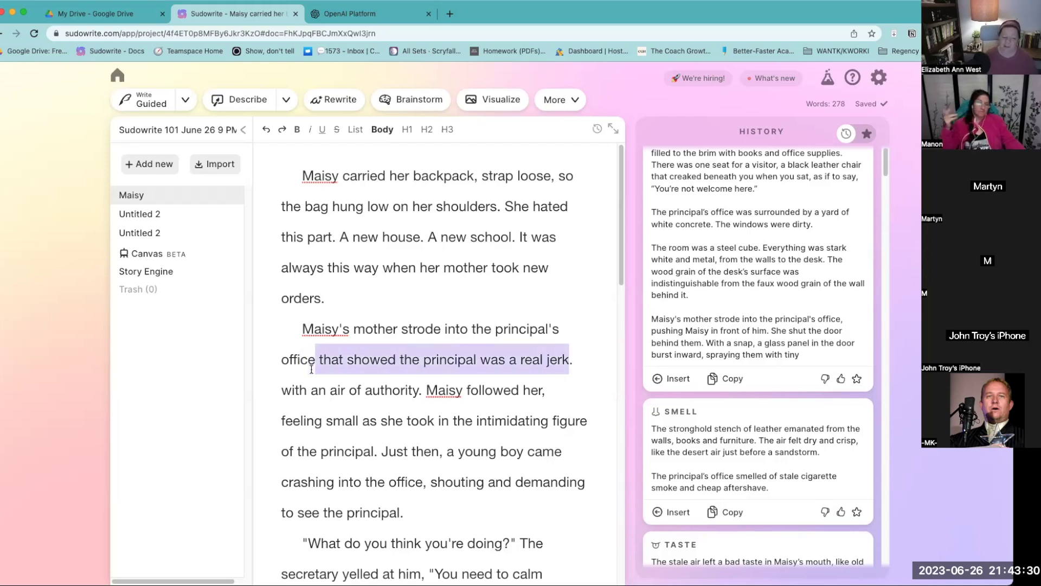
key("BackSpace")
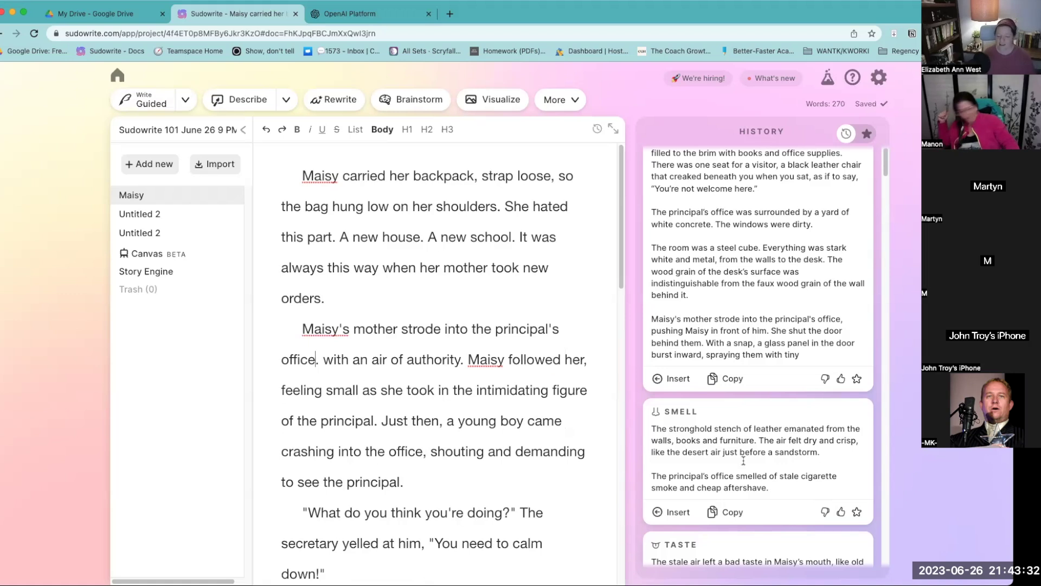
scroll(823, 478, "down", 8)
scroll(824, 478, "up", 1)
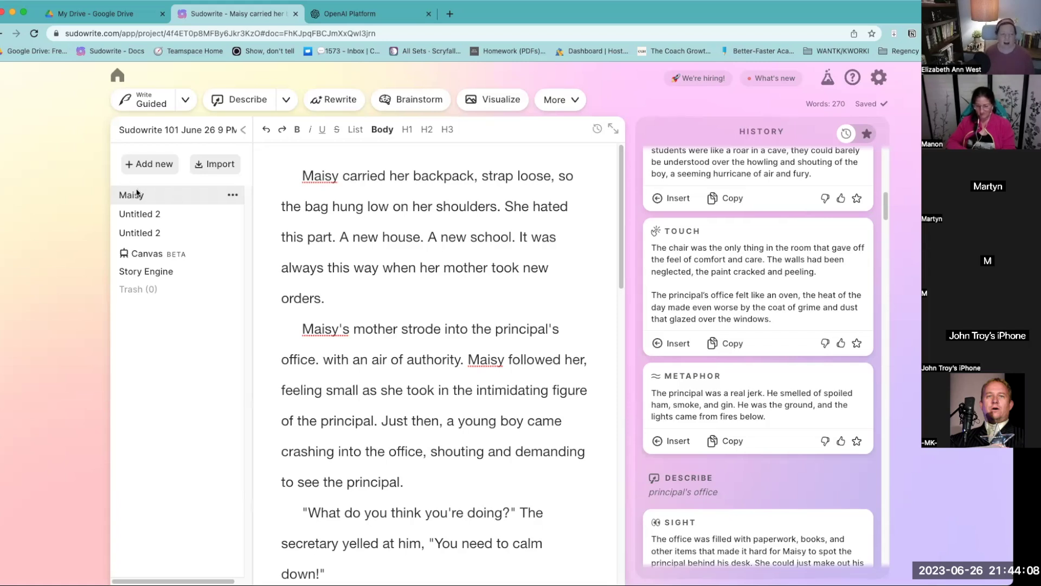
Step: Add a new blank document to the project and start generating a first draft in it
left_click(157, 166)
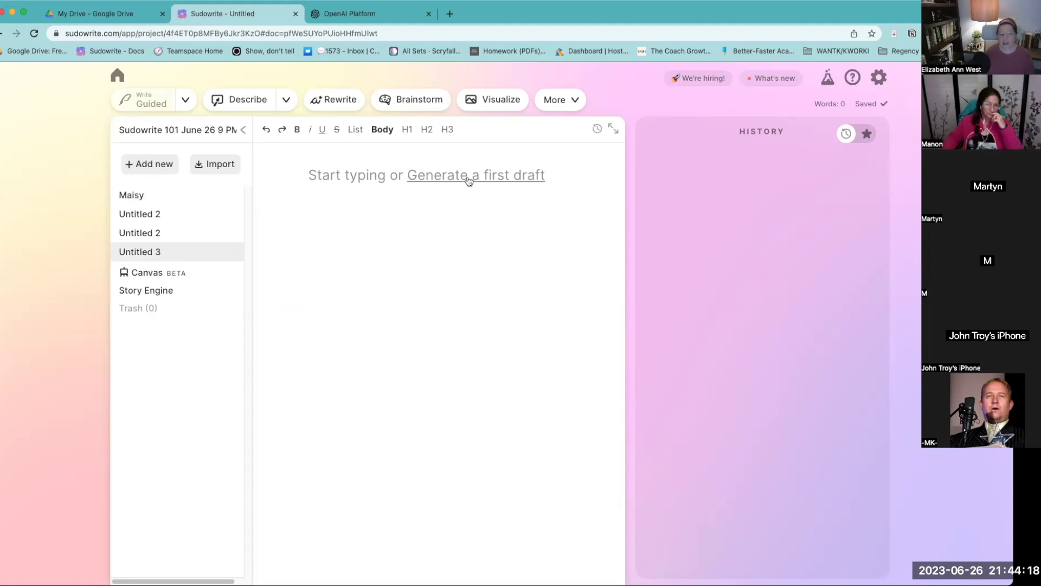
mouse_move(237, 243)
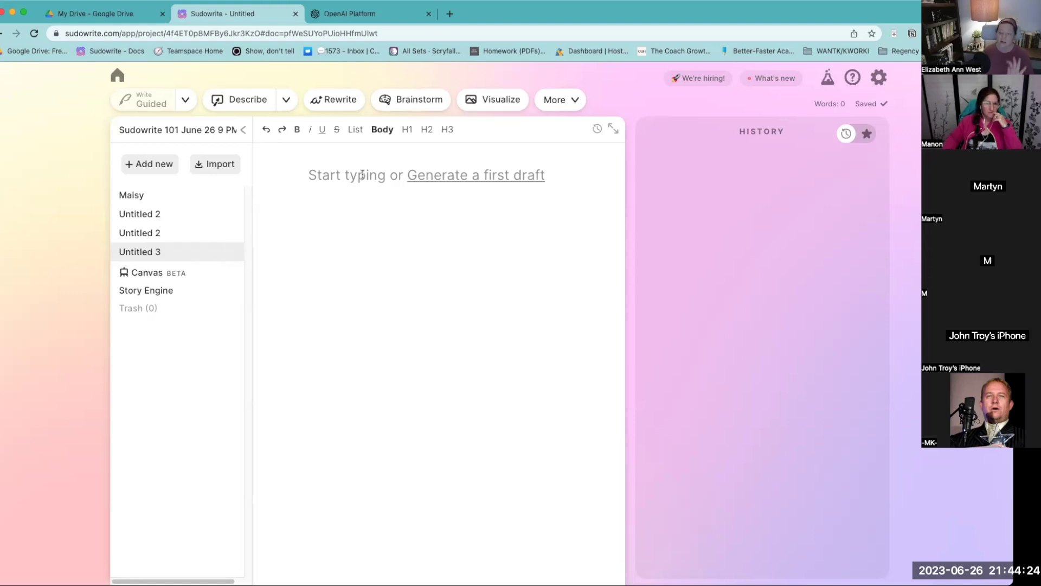
left_click(499, 176)
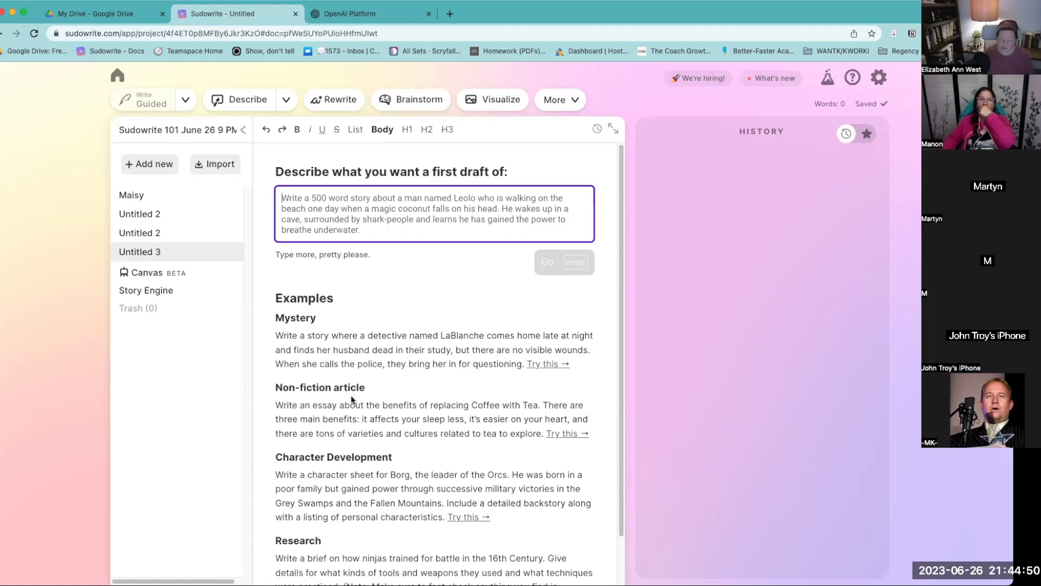
Step: Begin the first-draft prompt with "Write me a opening scene for a paranormal YA about Maisy starting her first day of school at a new middle school"
type("Write me ")
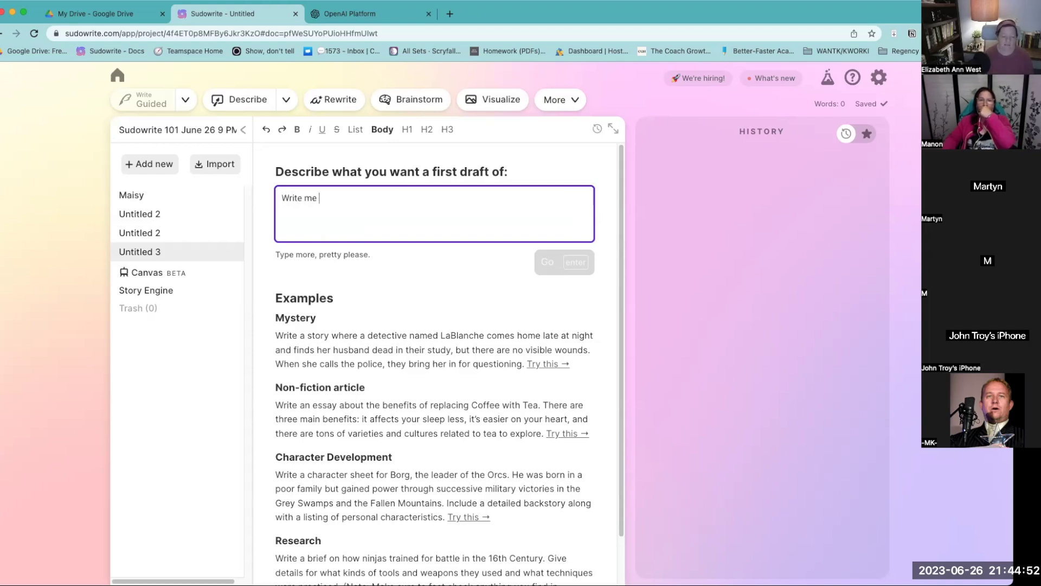
type("a opening scene for a pa")
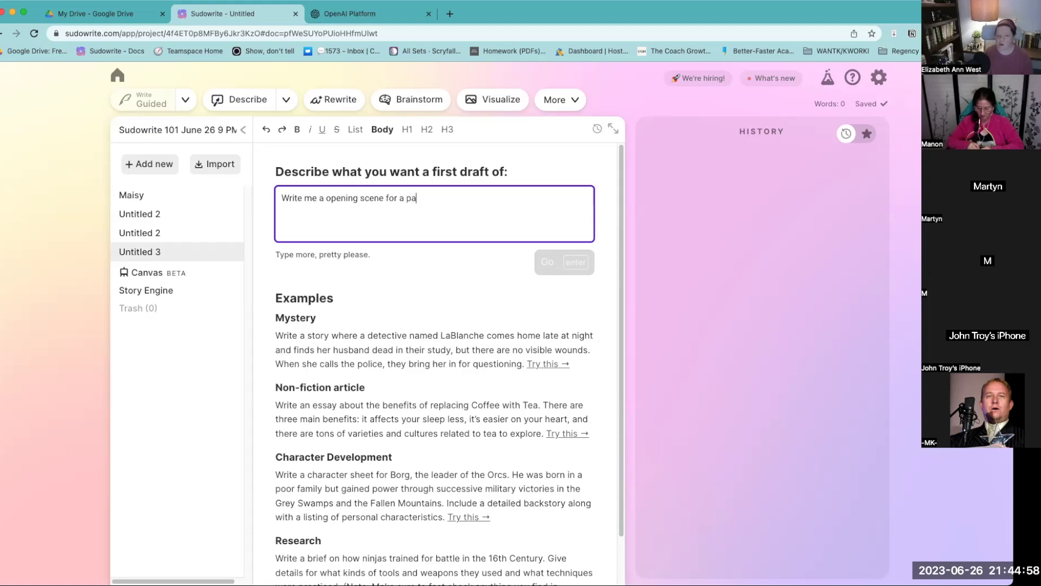
type("ranormal YA")
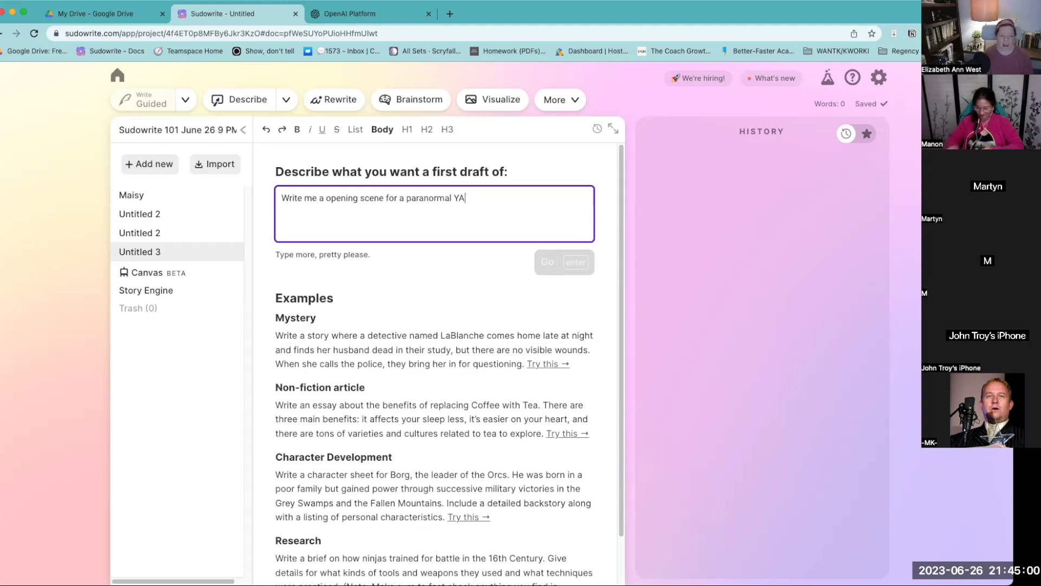
type(" about Maisy ")
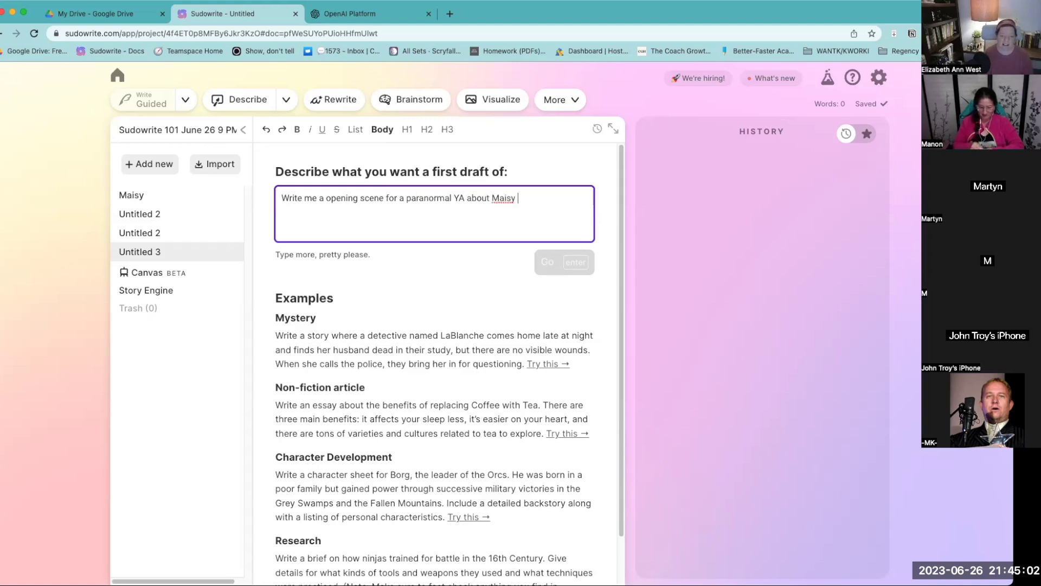
type("starting her f")
type("school at a new middle schoo")
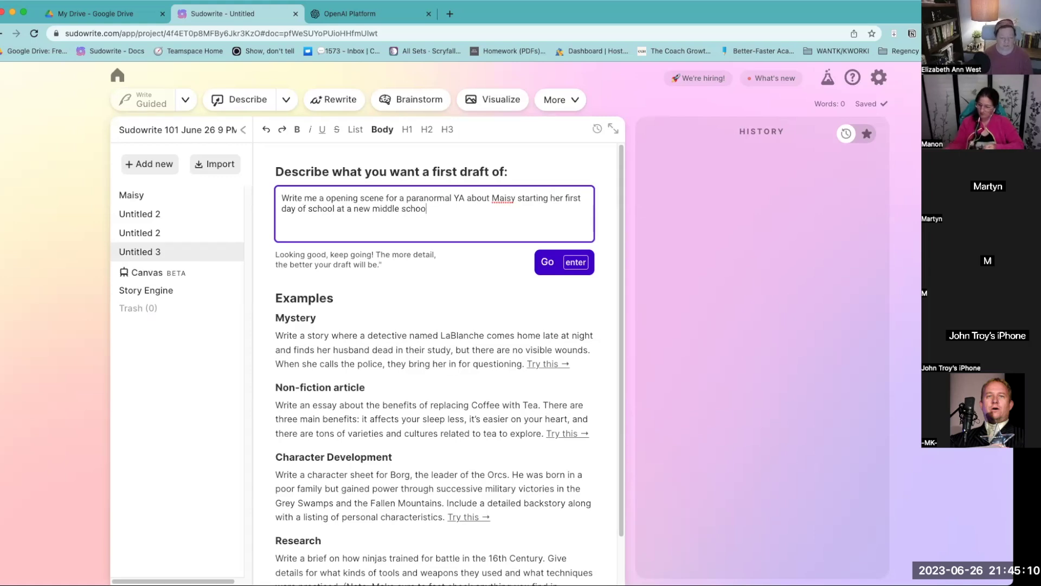
Step: Continue the prompt with "her mother in military, and this school is going to be unlike any other school Maisy has been at, it's a secret school"
type("l, her mother")
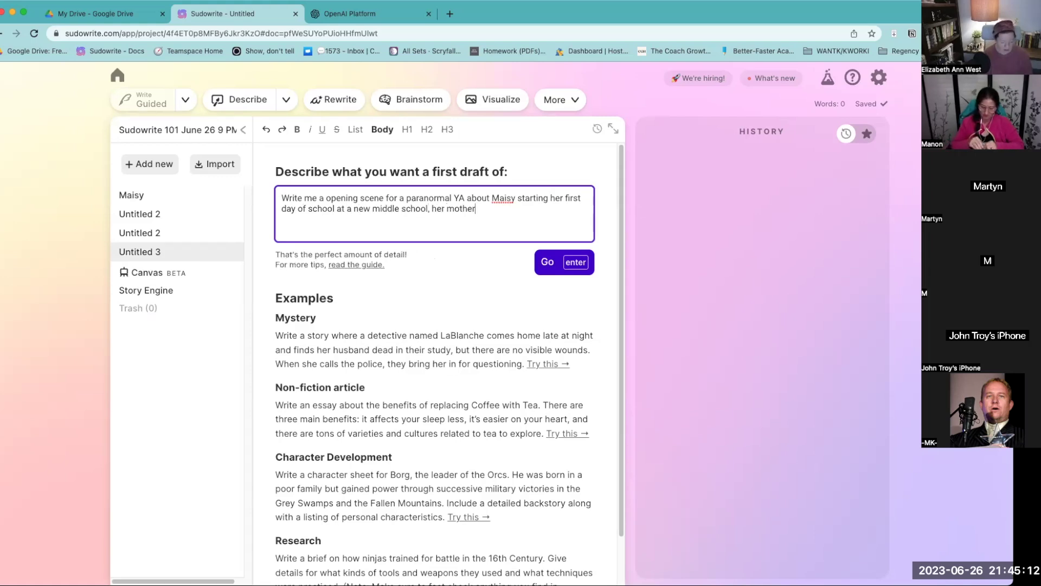
type(" in military, and ")
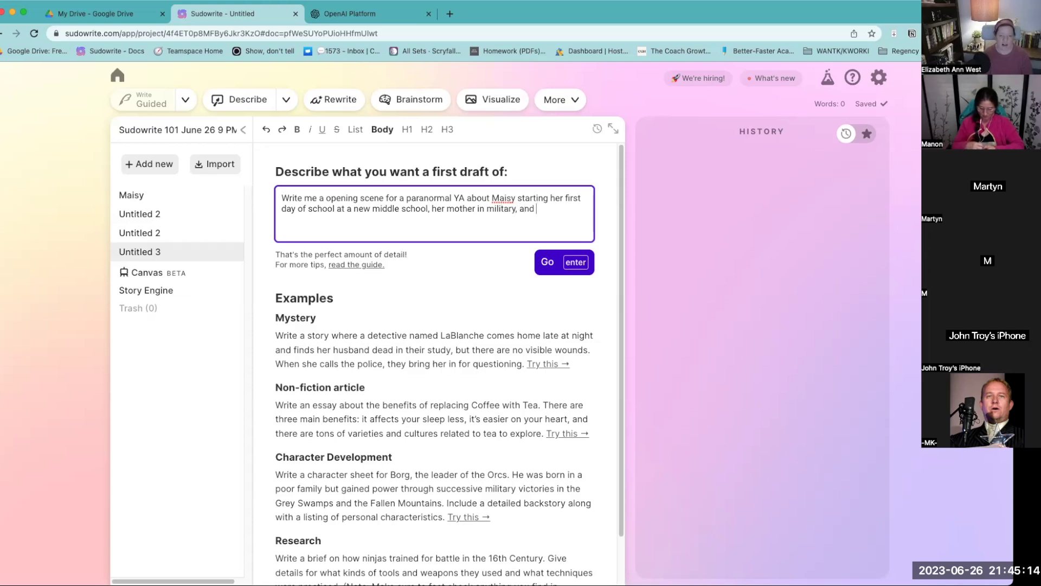
type("this school is goi")
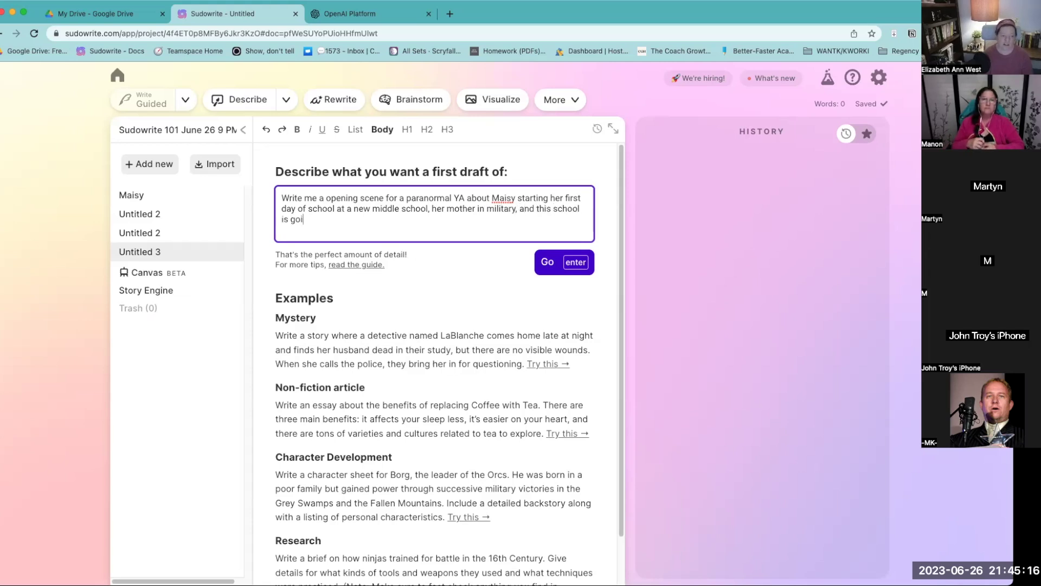
type("ng to be unlike any")
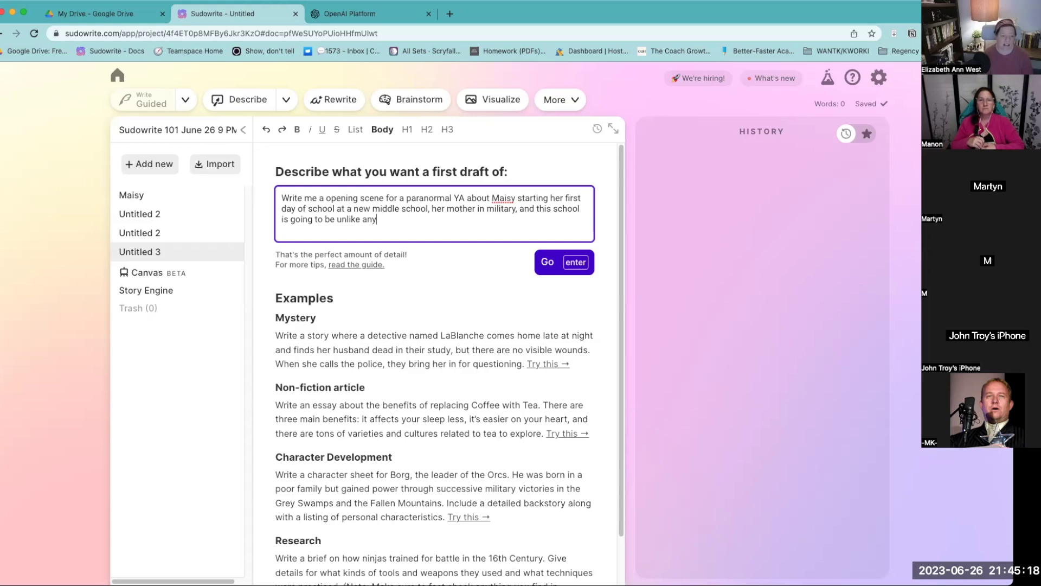
type(" other school Maisy has been at, it's a secret school th")
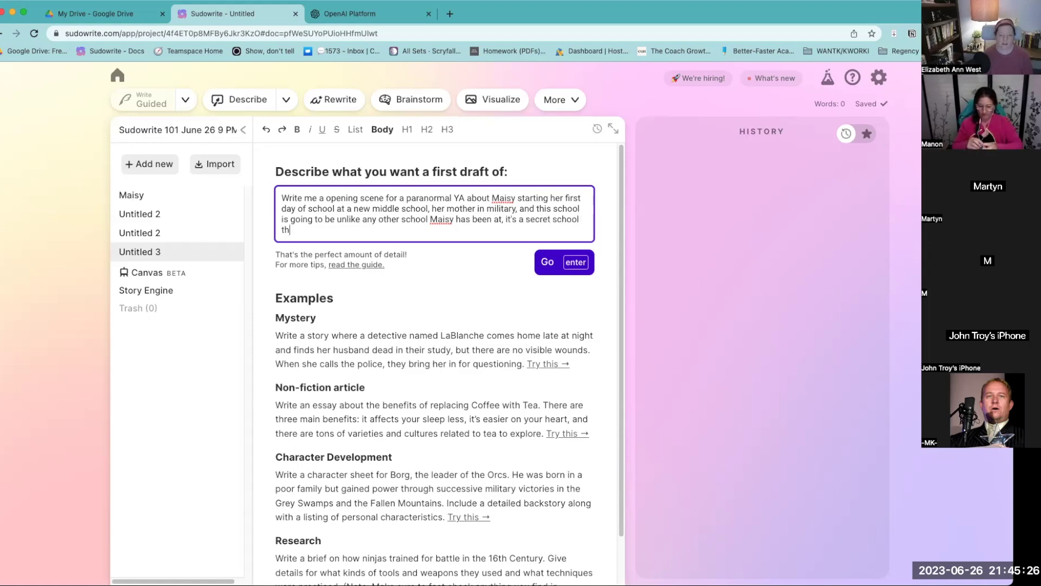
Step: Finish the prompt with "that has monsters disguised as humans. Make this FIRST PERSON POV MAISY" and generate the first draft
type("at has monsters ")
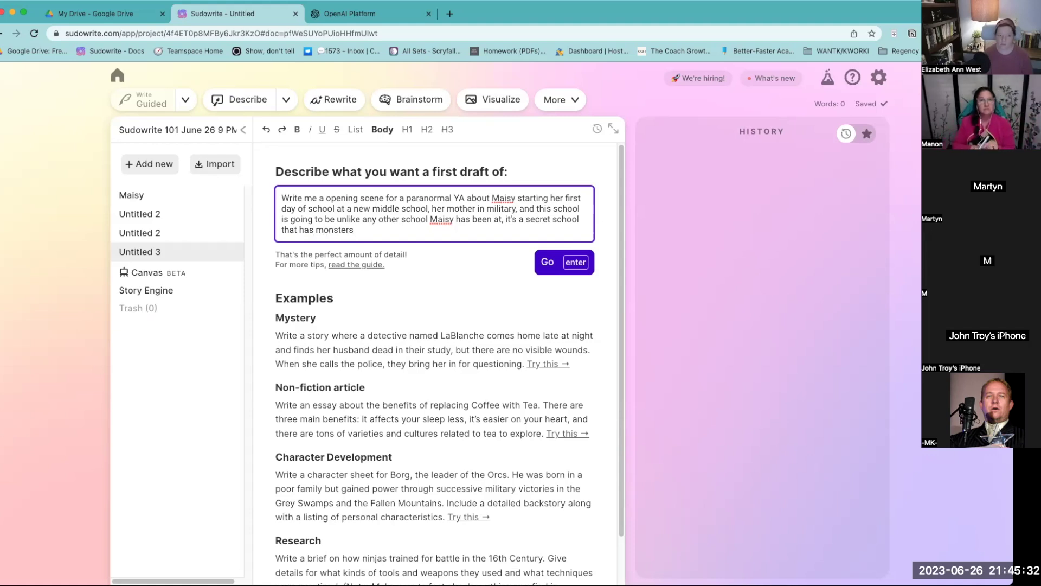
type("disu")
key("BackSpace")
key("BackSpace")
type("guised as humans")
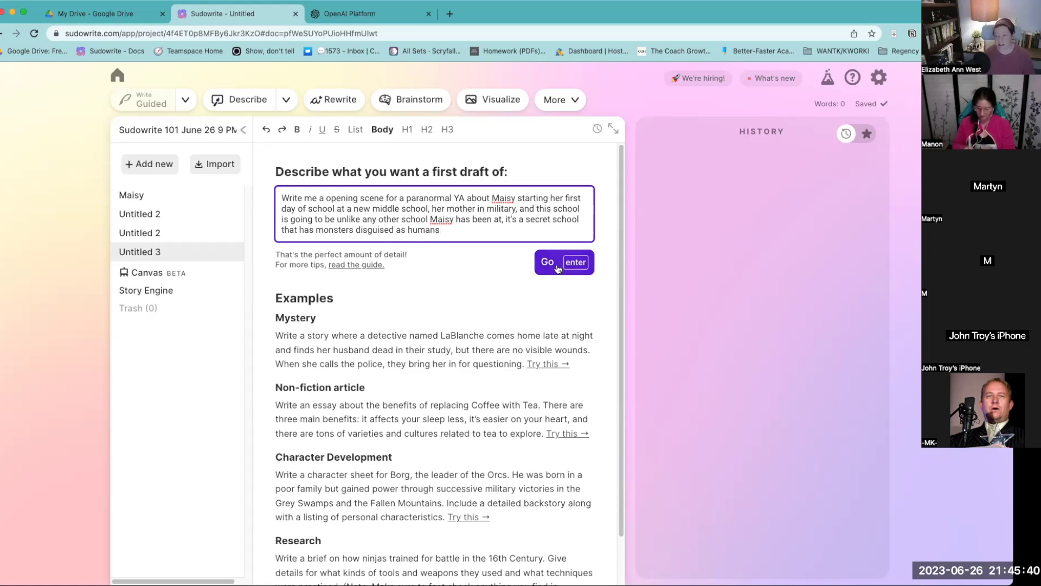
type(". ")
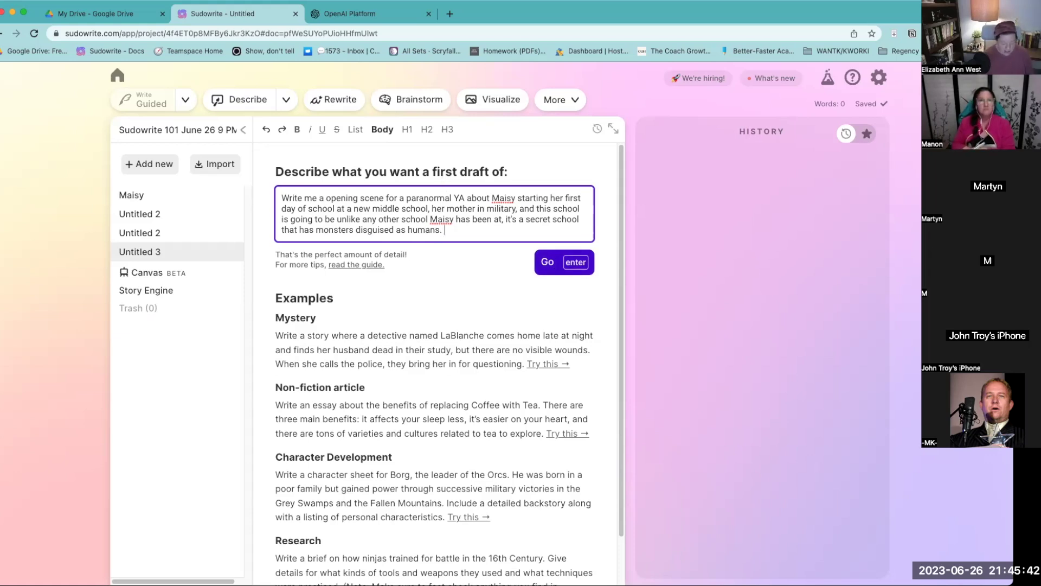
type("Make this FIRST PERSON POV MAISY")
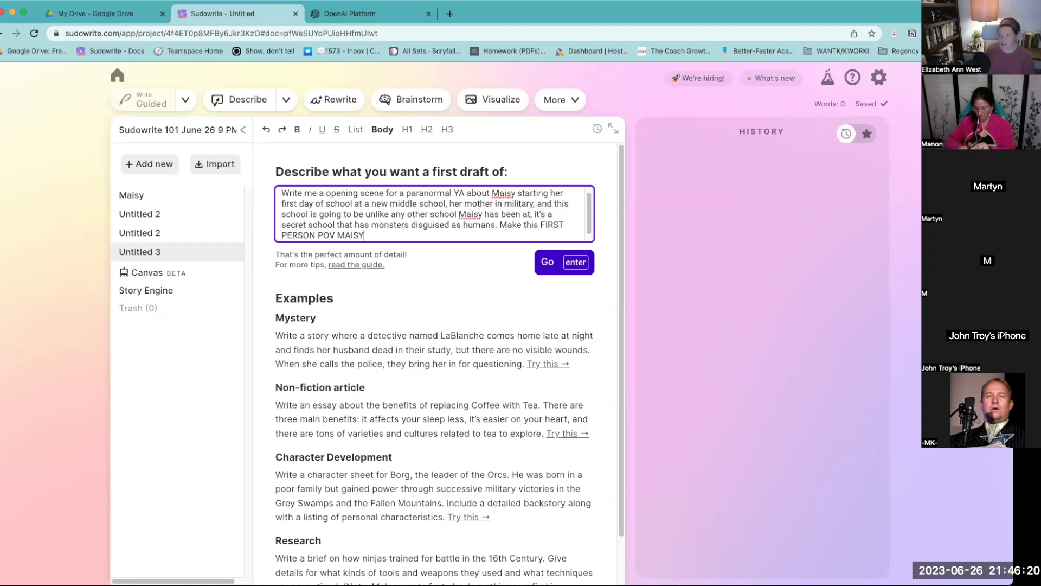
left_click(547, 262)
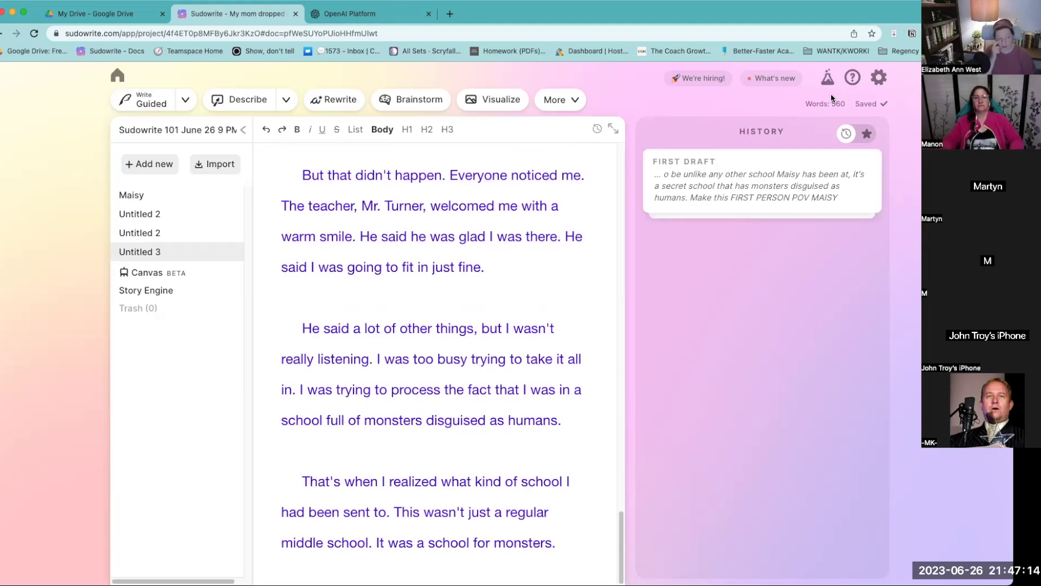
Step: Generate "Show, not tell" rewrites of the two paragraphs from "But that didn't happen." to "monsters disguised as humans."
left_click(561, 424)
left_click_drag(562, 424, 301, 174)
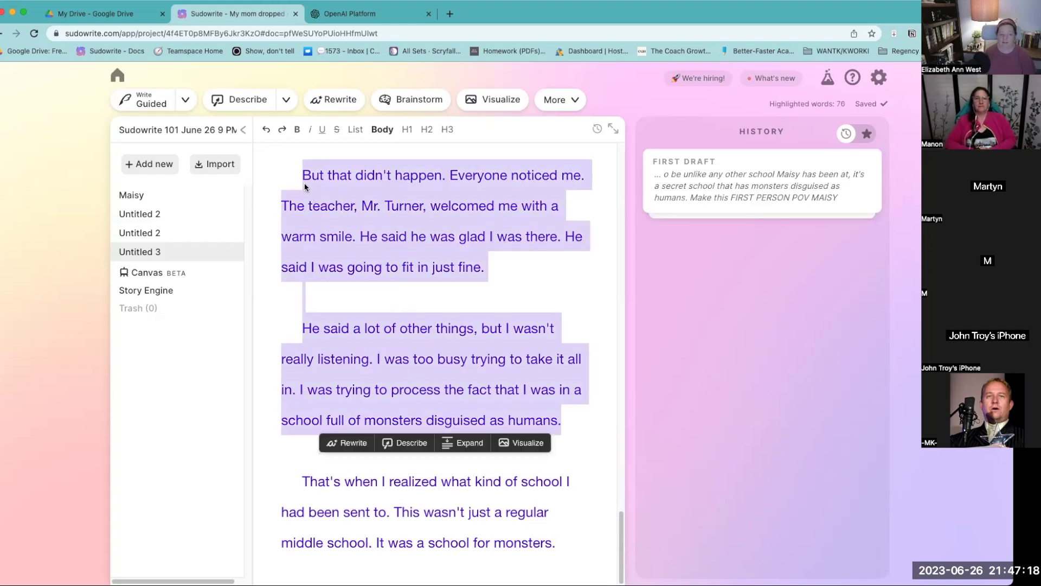
left_click(347, 442)
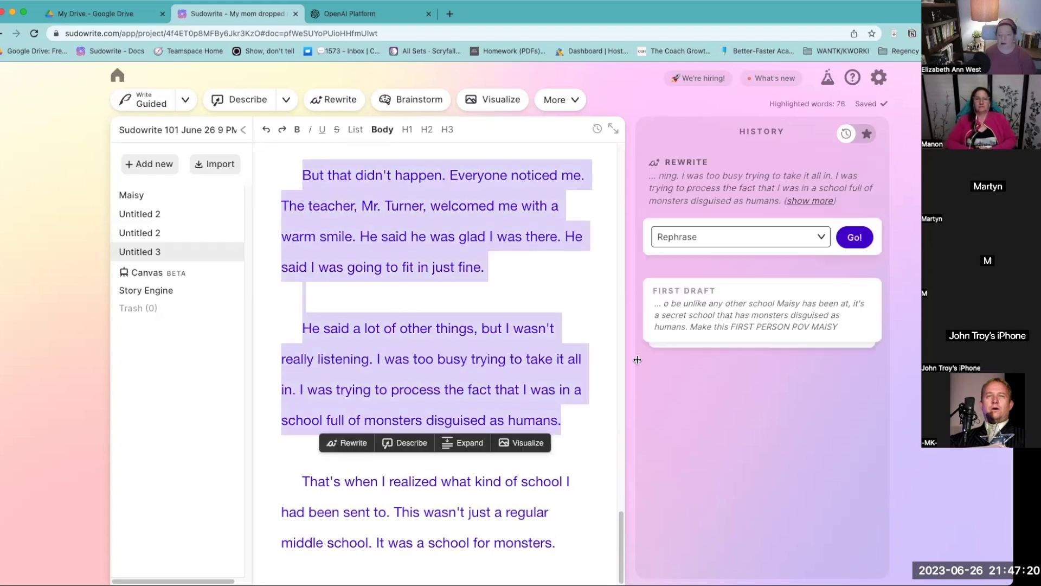
left_click(750, 234)
left_click(740, 327)
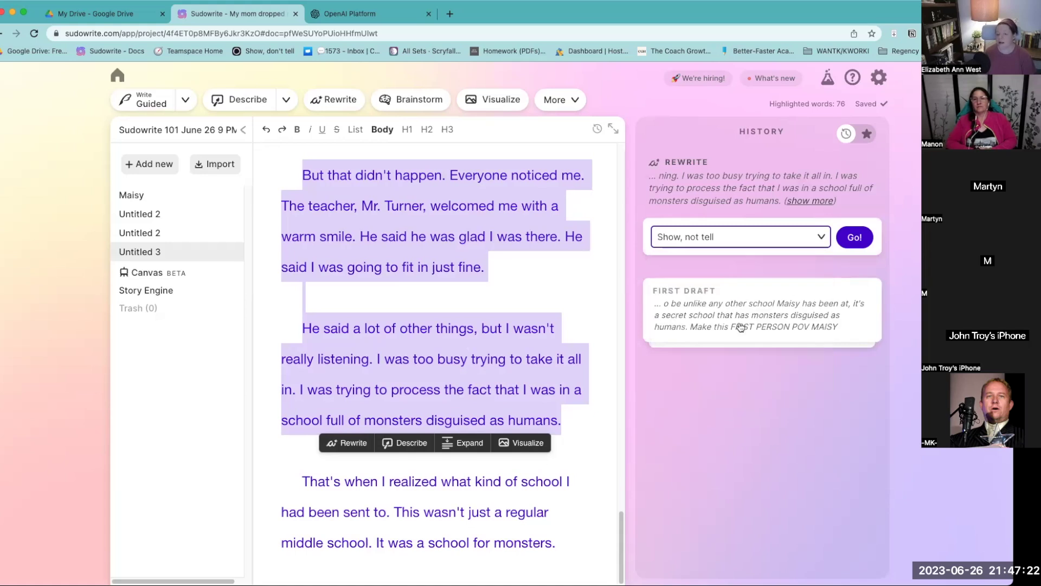
left_click(842, 245)
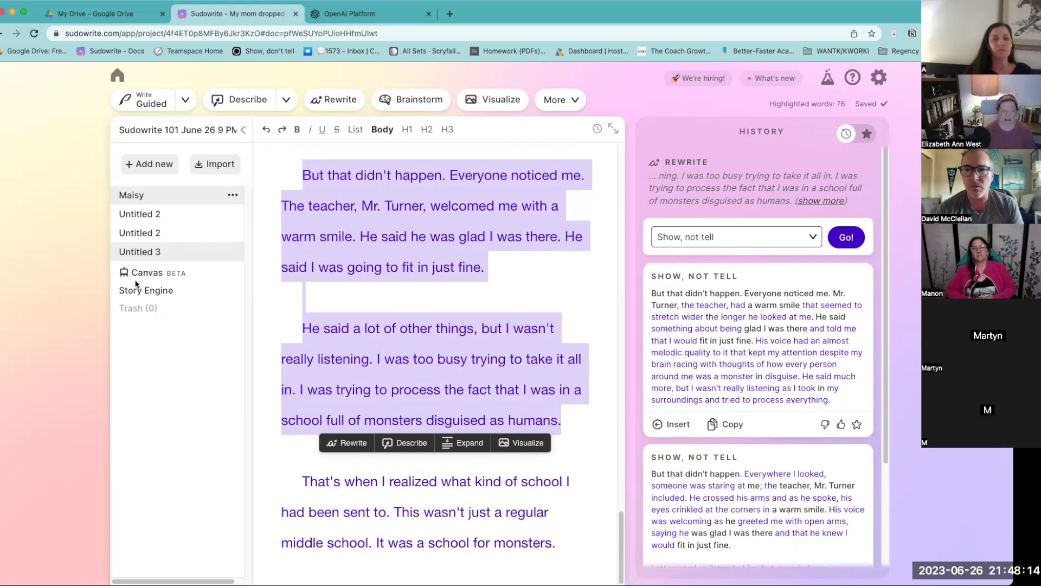
Step: Open the Story Engine of the "2 hour writing challenge A" project
left_click(116, 80)
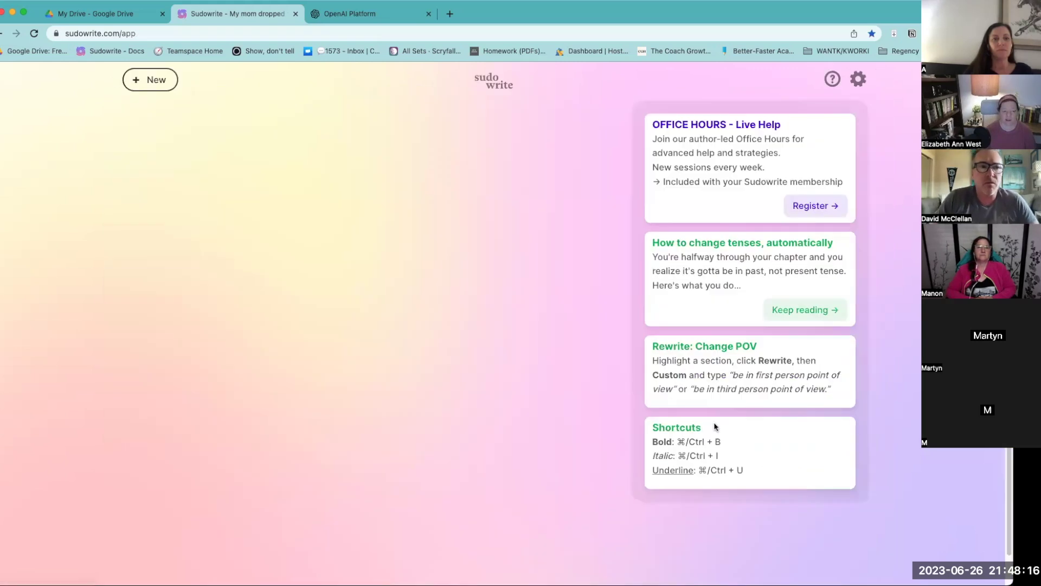
scroll(554, 427, "down", 7)
scroll(554, 427, "down", 6)
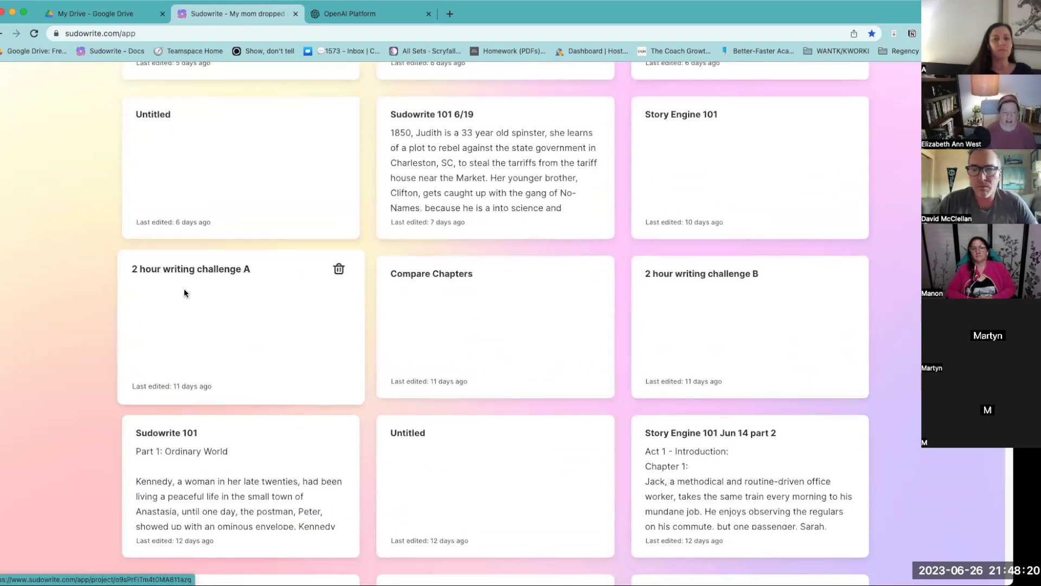
left_click(284, 322)
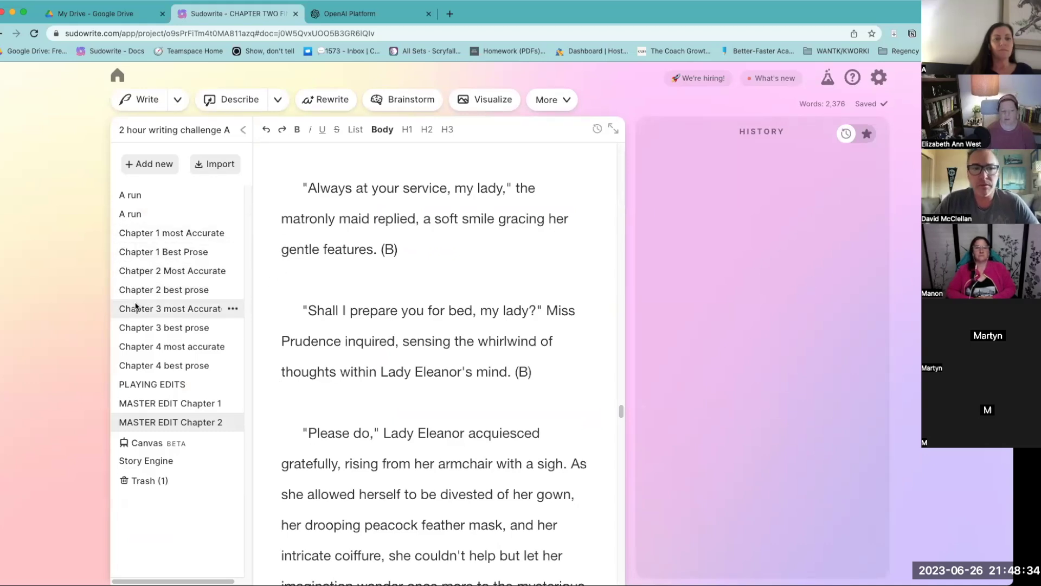
left_click(159, 461)
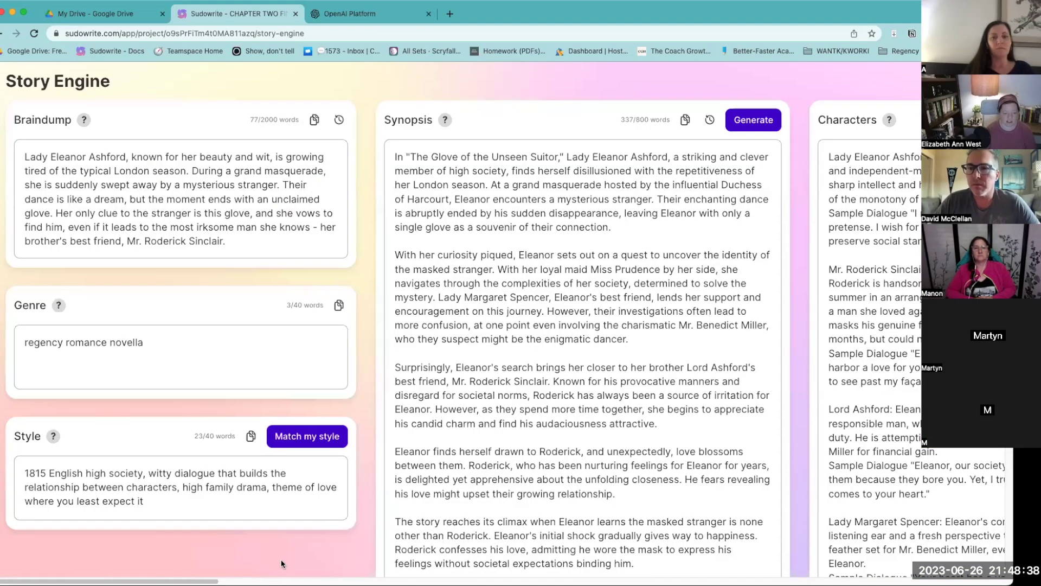
Step: Look through the Story Engine from the synopsis and characters to the outline, Chapter 1 beats and generated prose
scroll(281, 563, "right", 5)
scroll(521, 337, "right", 15)
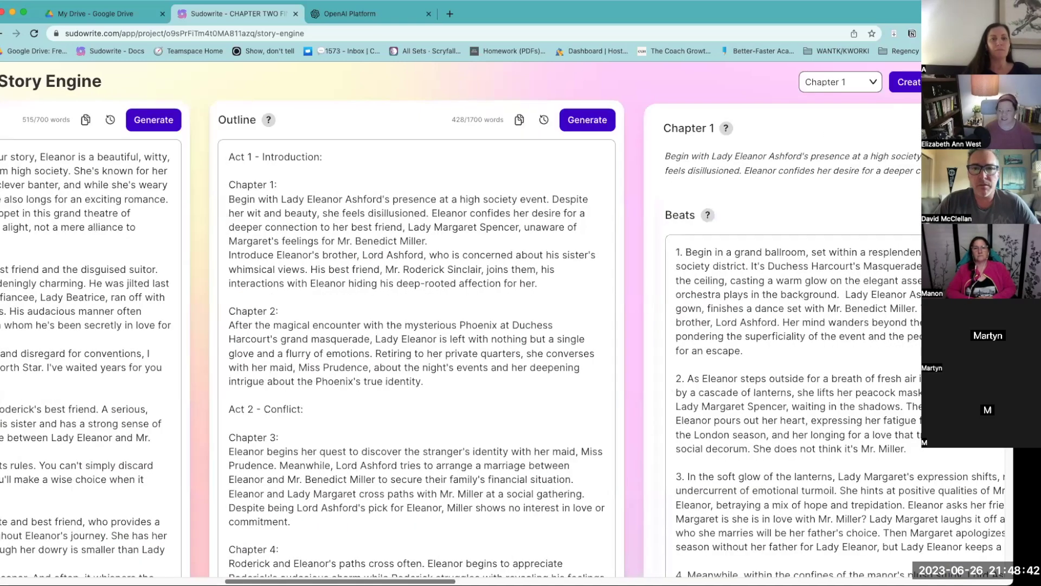
scroll(503, 336, "right", 3)
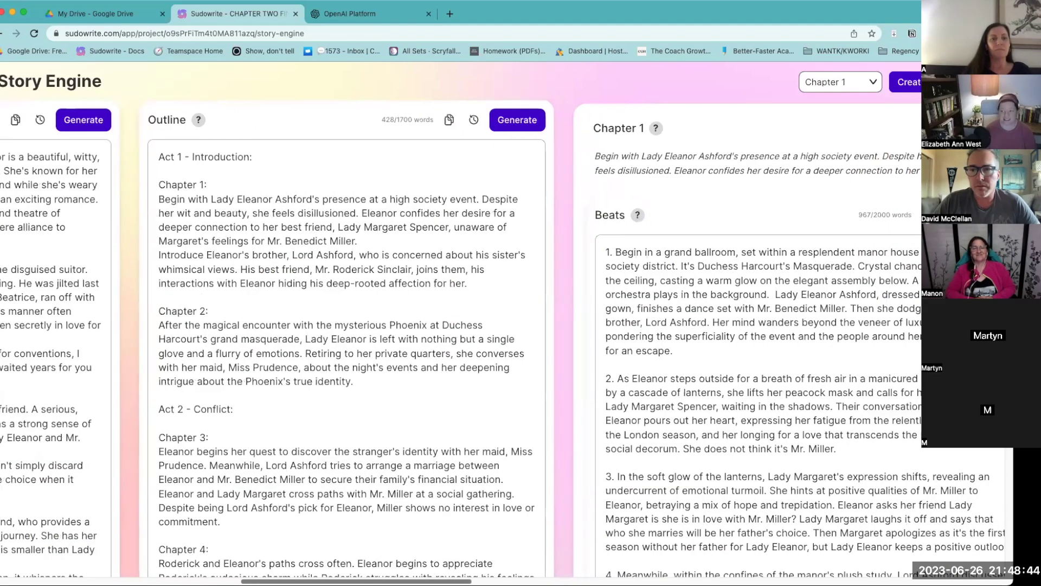
scroll(373, 371, "right", 15)
scroll(374, 371, "down", 1)
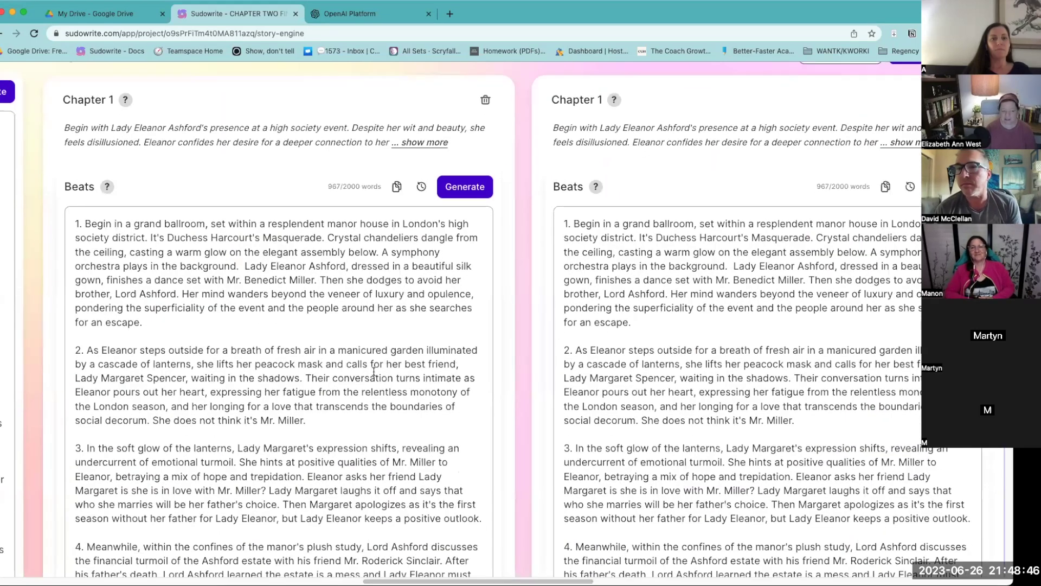
scroll(373, 371, "down", 15)
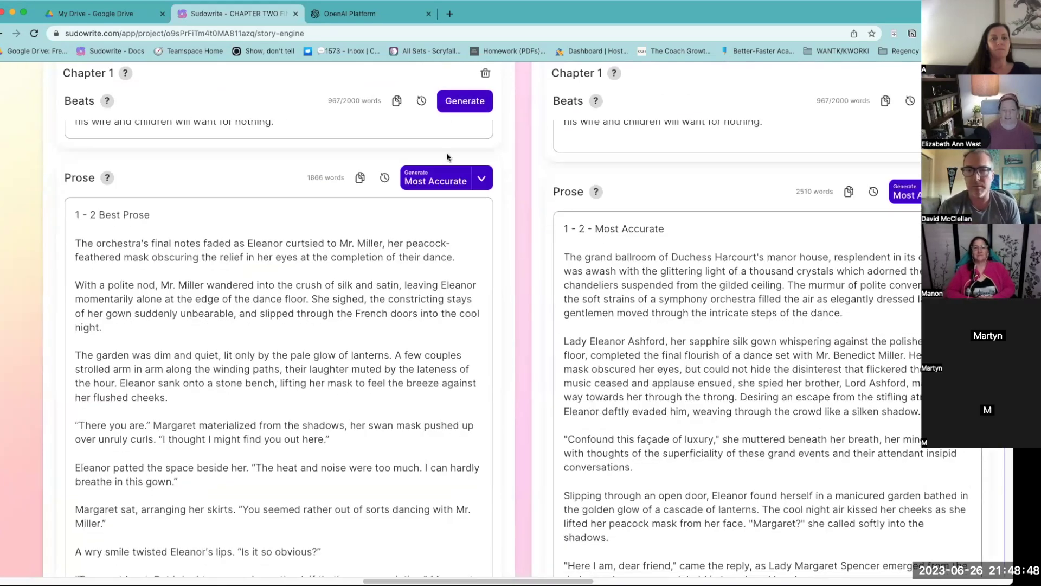
Step: Review the prose generation modes for Chapter 1 and compare the "Best Prose" and "Most Accurate" versions
left_click(481, 179)
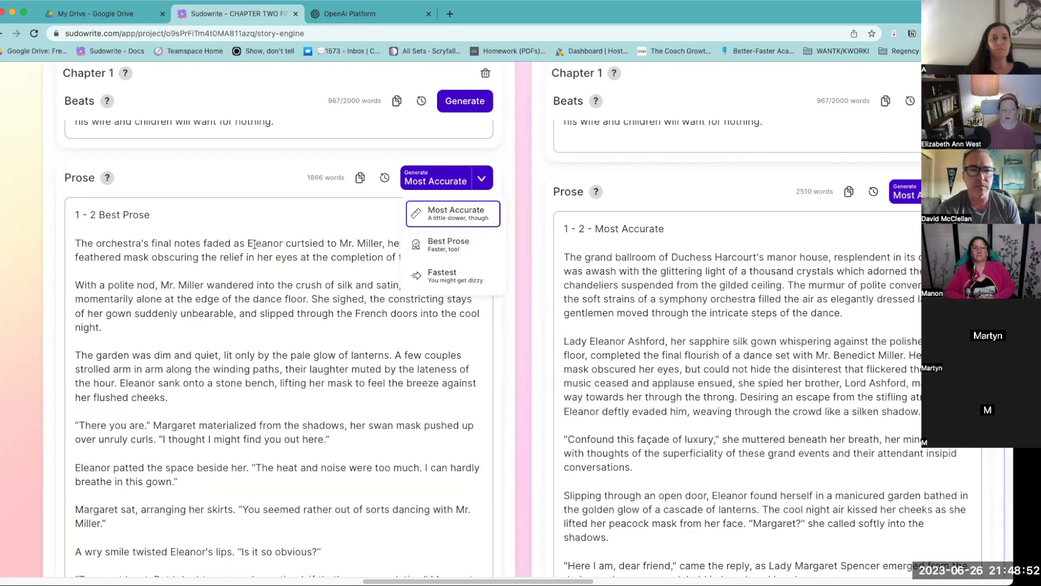
left_click(481, 179)
scroll(590, 158, "down", 5)
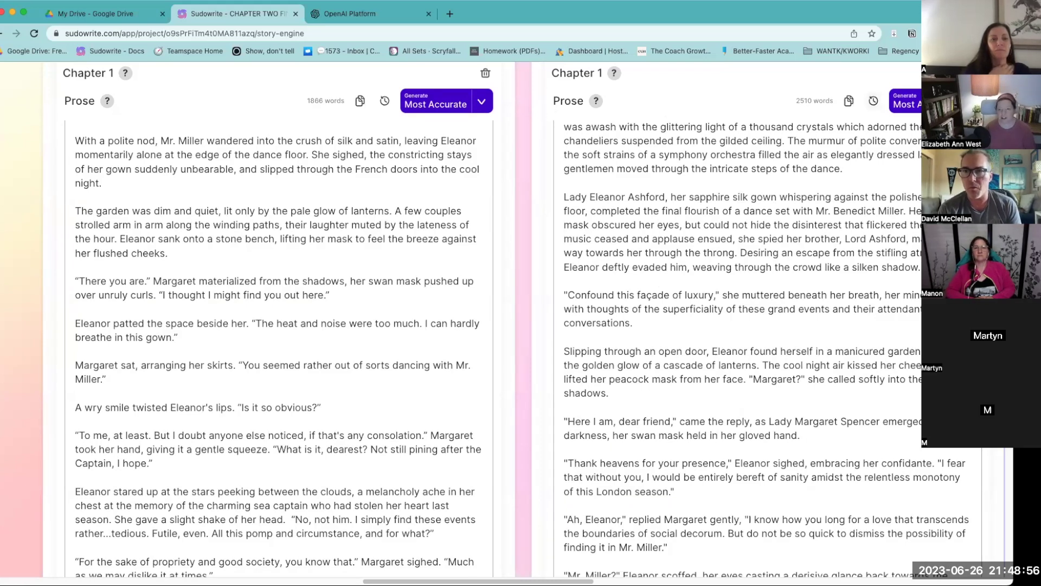
Step: Leave the Story Engine and reopen the "Sudowrite 101 June 26 9 PM" project
left_click(17, 33)
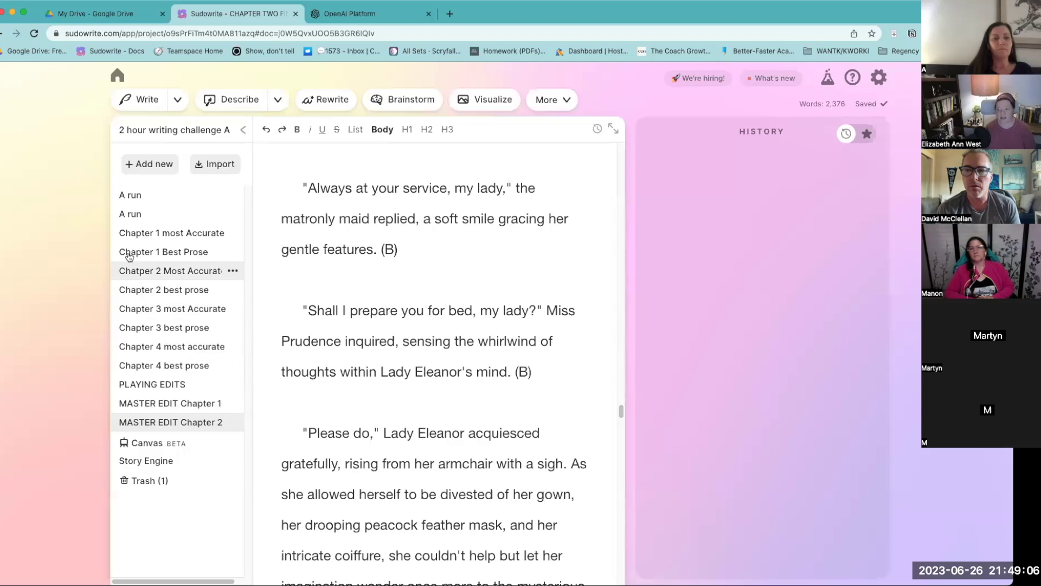
left_click(119, 76)
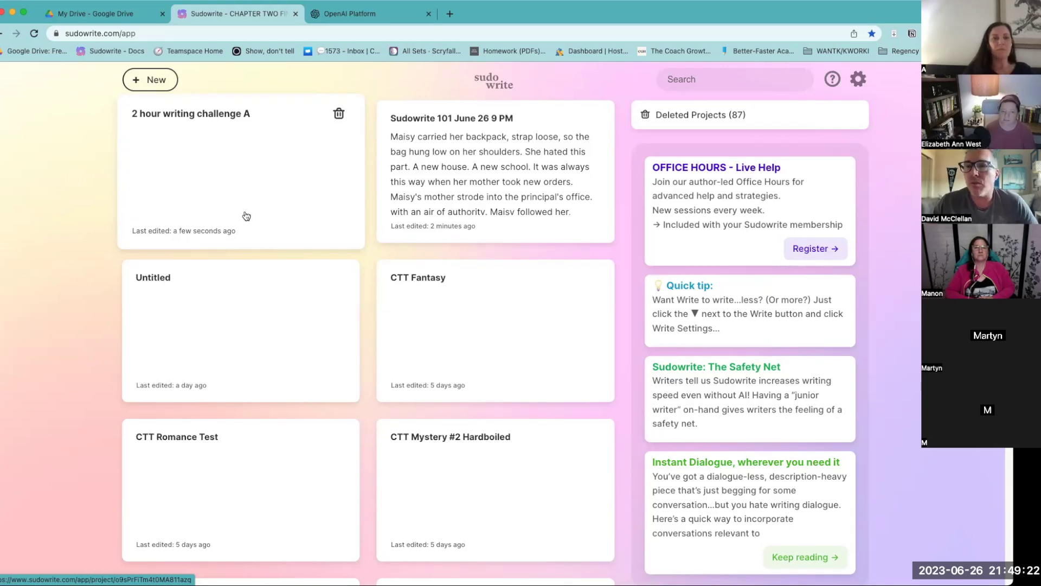
left_click(516, 193)
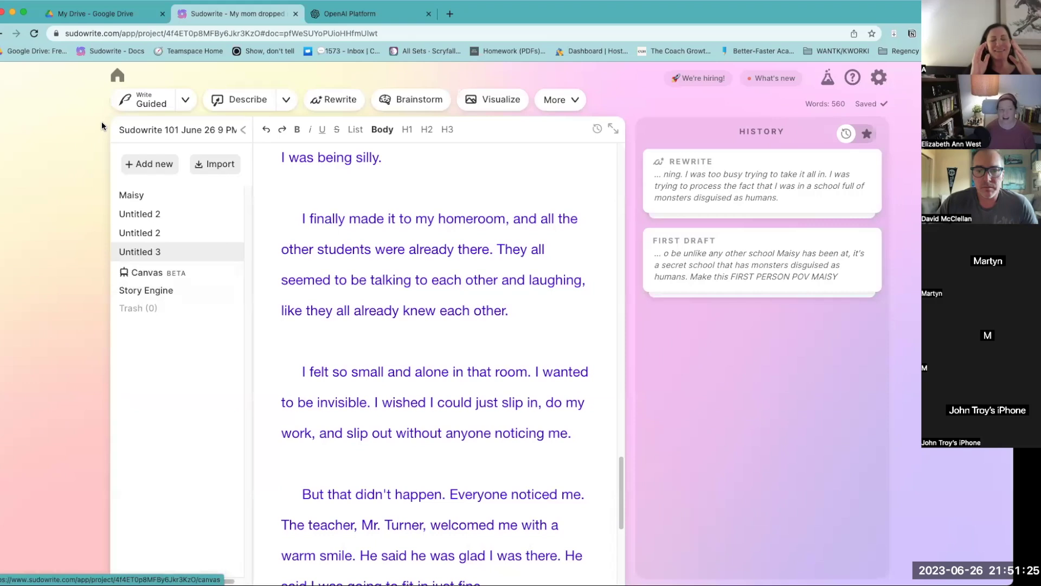
Step: Return to the "2 hour writing challenge A" project and open its Story Engine again
left_click(124, 77)
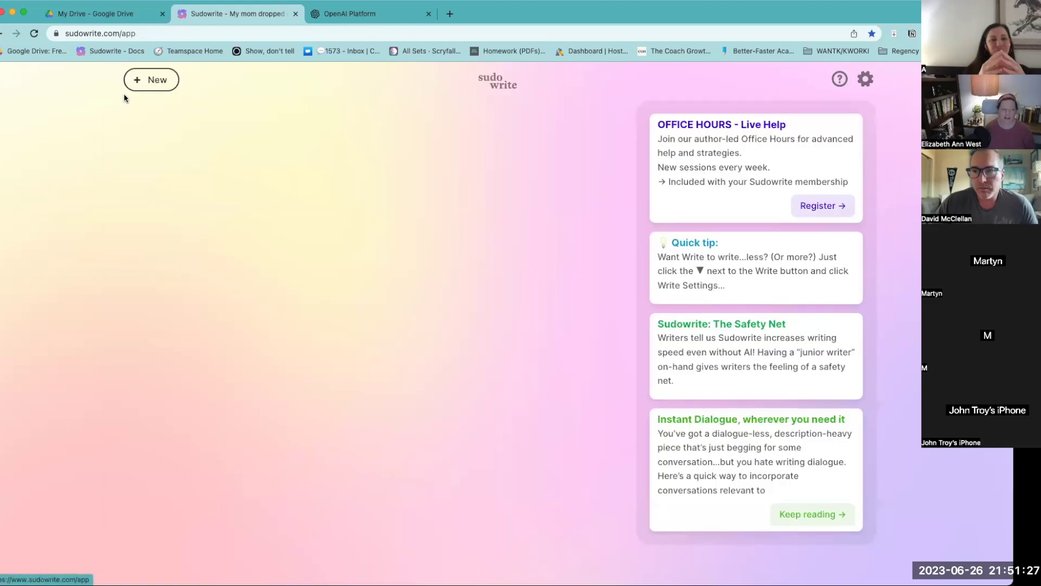
left_click(505, 164)
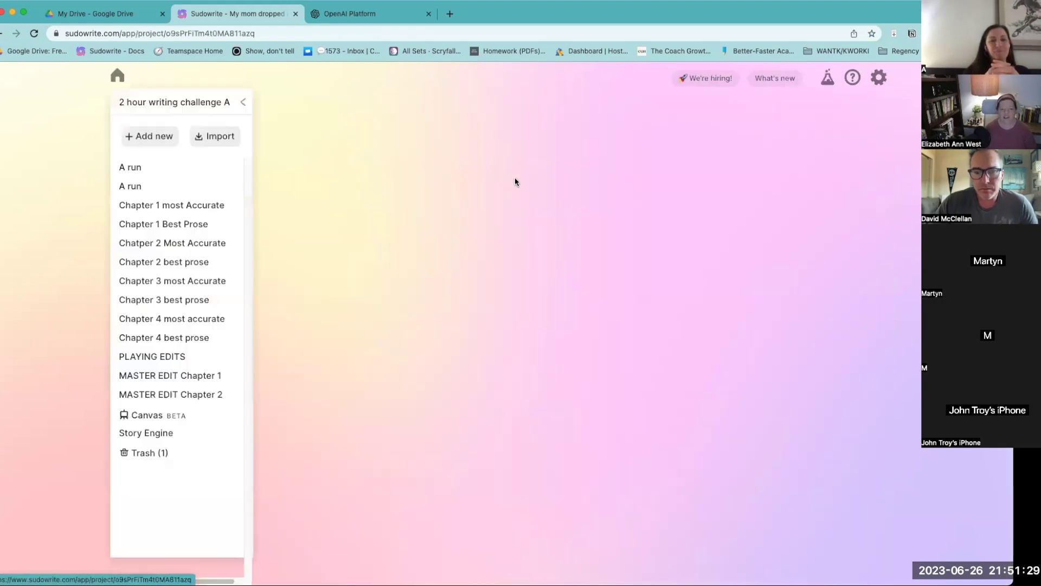
left_click(142, 461)
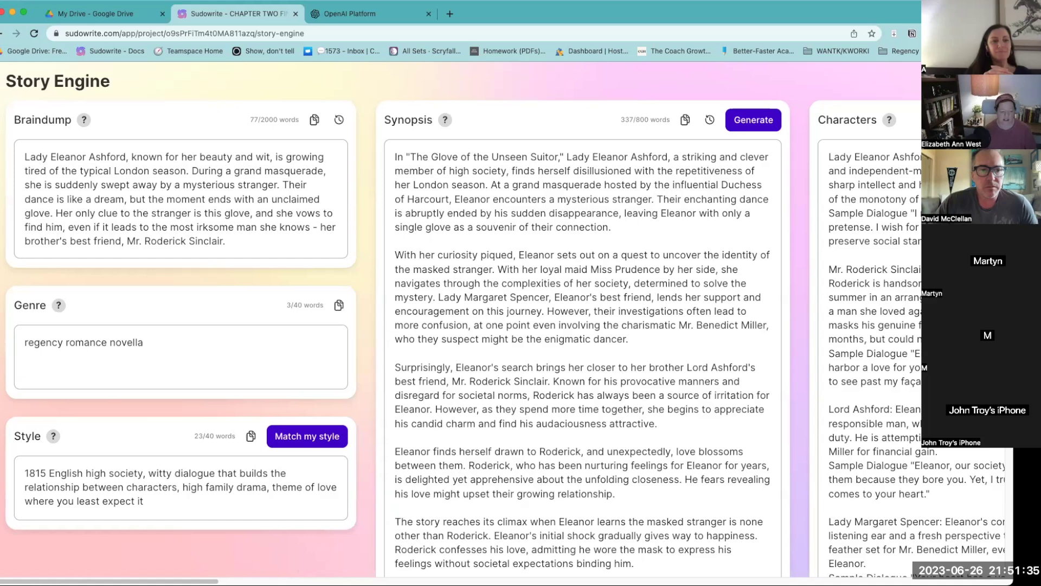
Step: Examine the characters, the outline and the numbered Chapter 1 beats in the Story Engine
scroll(503, 326, "right", 15)
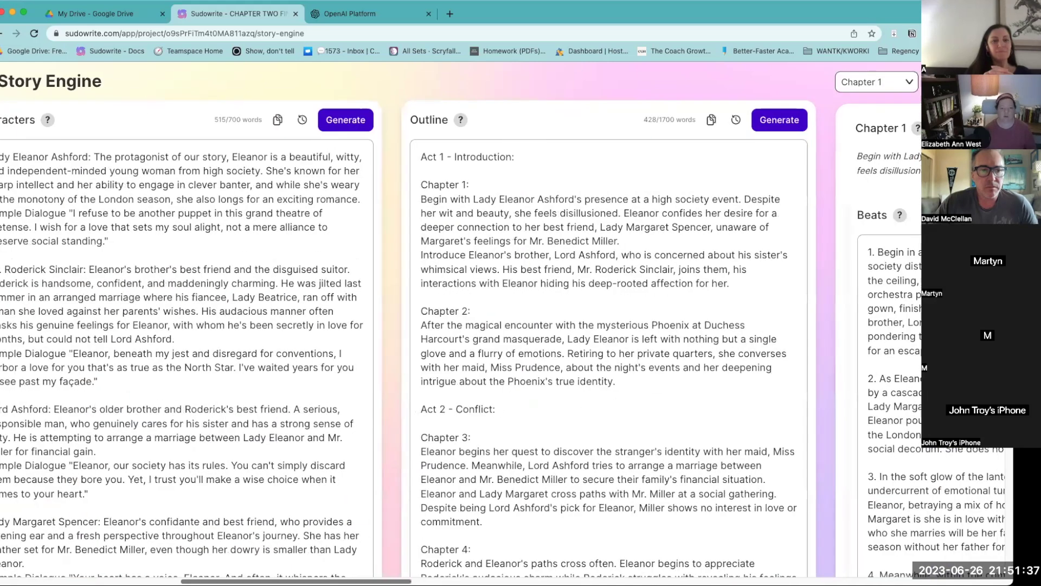
scroll(502, 325, "right", 5)
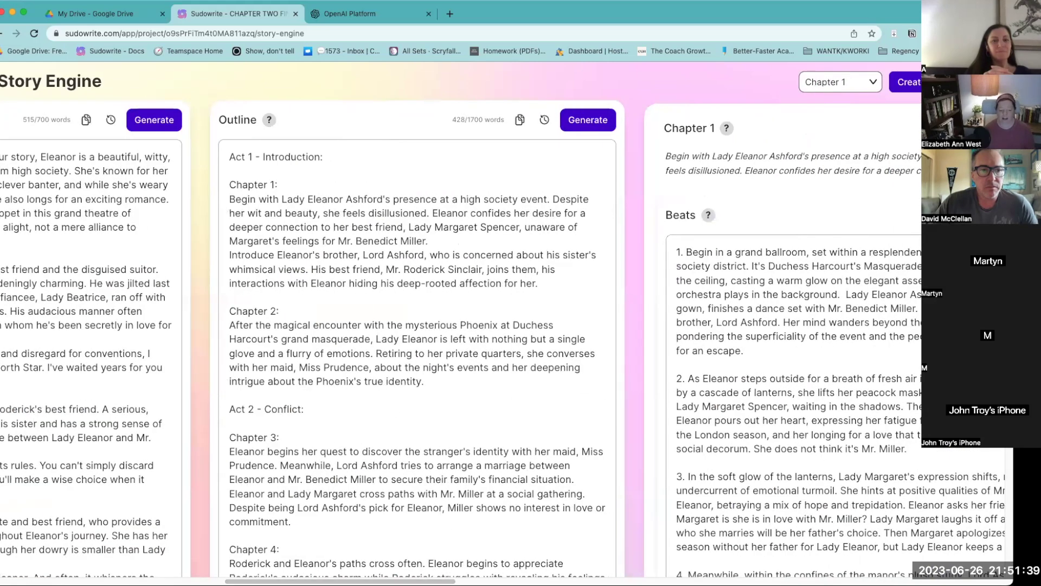
scroll(414, 321, "right", 13)
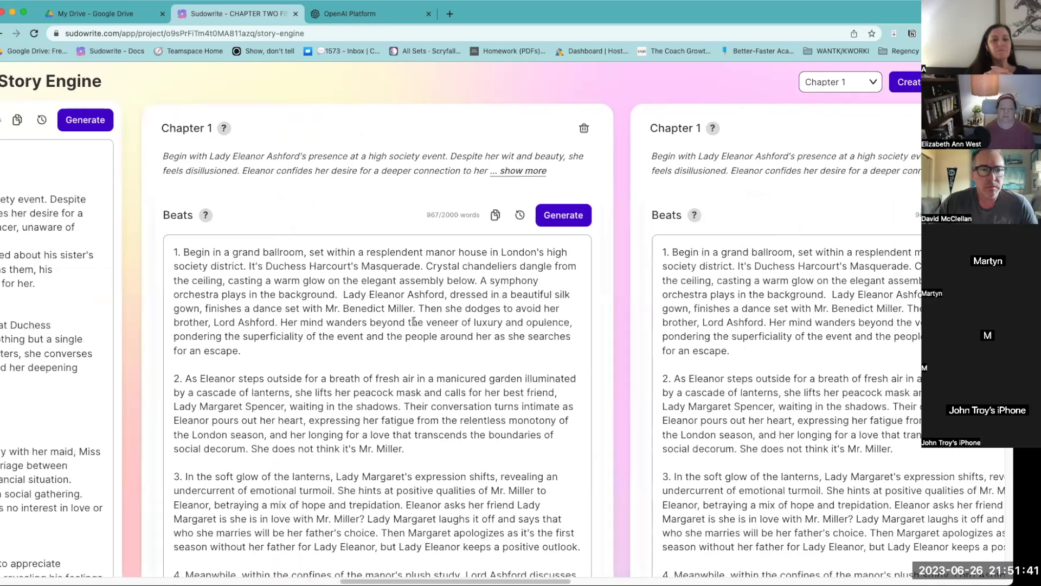
scroll(459, 472, "down", 5)
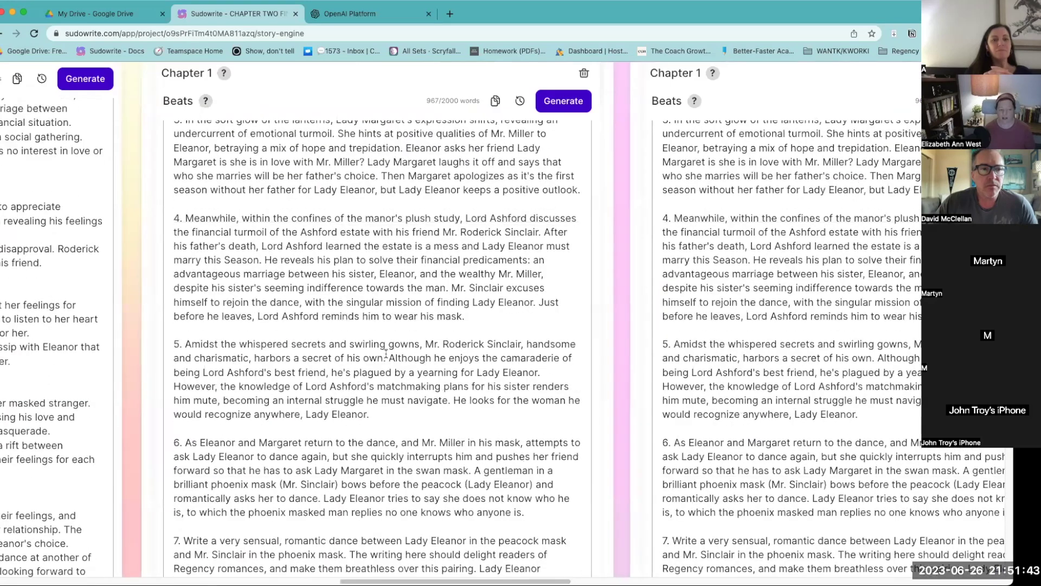
scroll(386, 354, "up", 2)
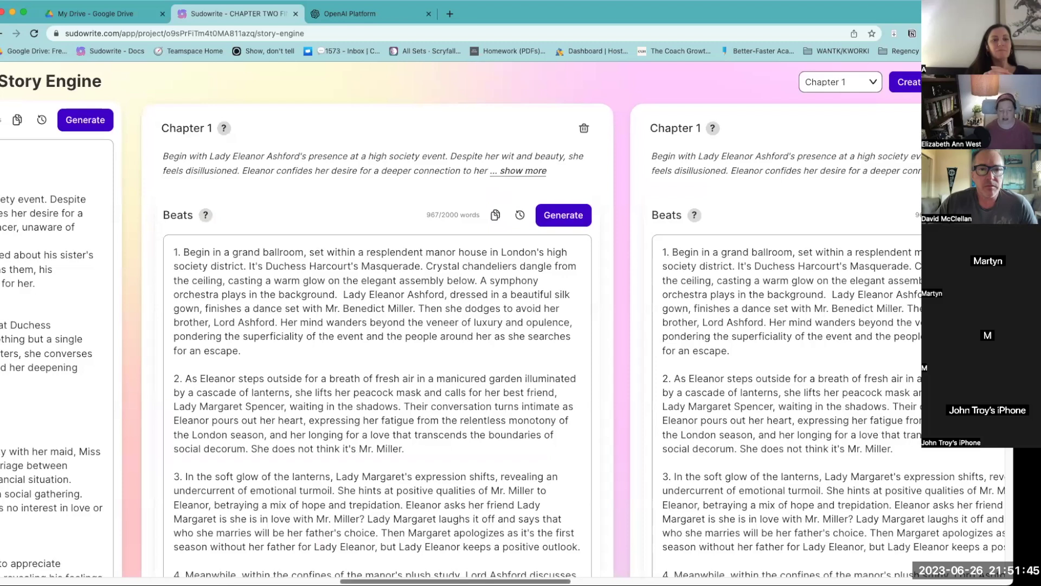
Step: Leave the Story Engine chapter beats, return to the projects overview and open the project Sudowrite 101 June 26 9 PM
scroll(386, 354, "right", 15)
scroll(463, 224, "right", 3)
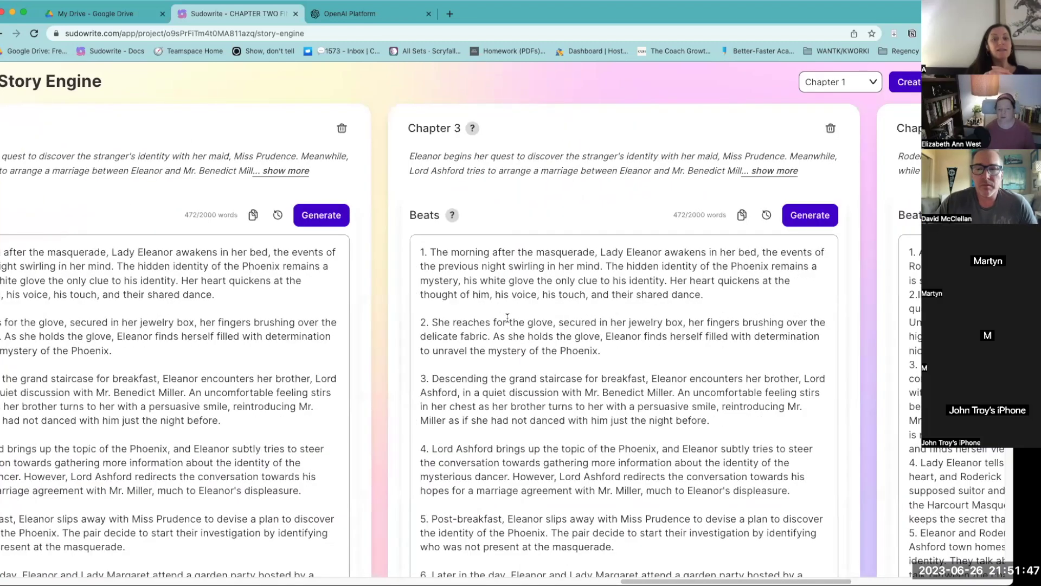
mouse_move(453, 216)
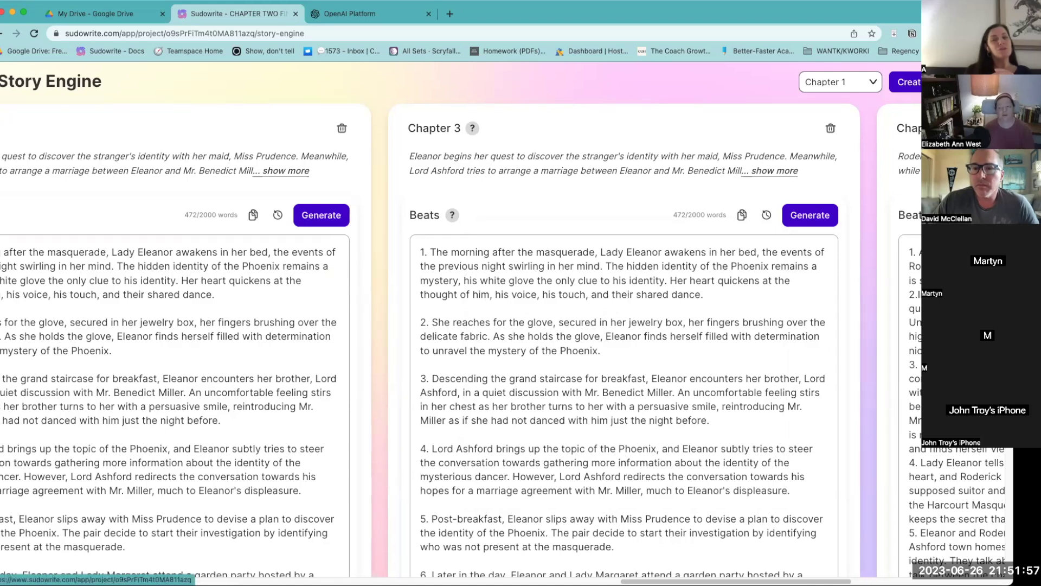
key("super+Left")
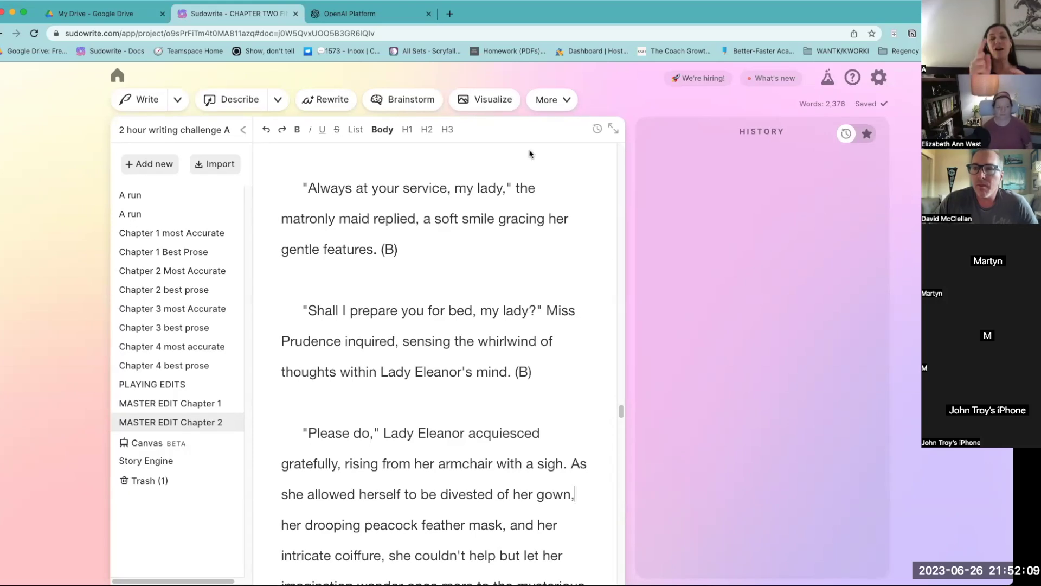
key("super+Left")
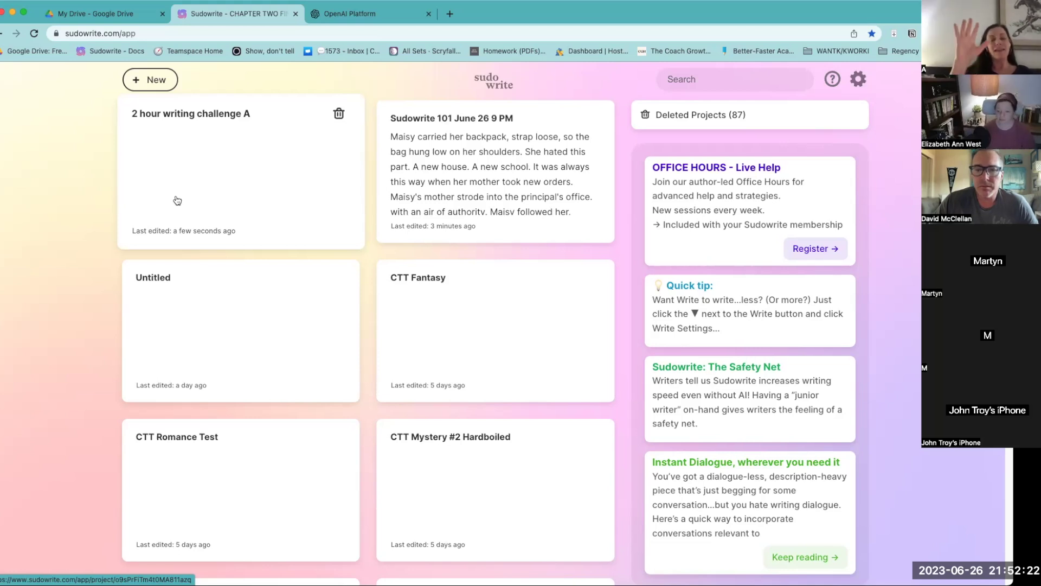
left_click(433, 202)
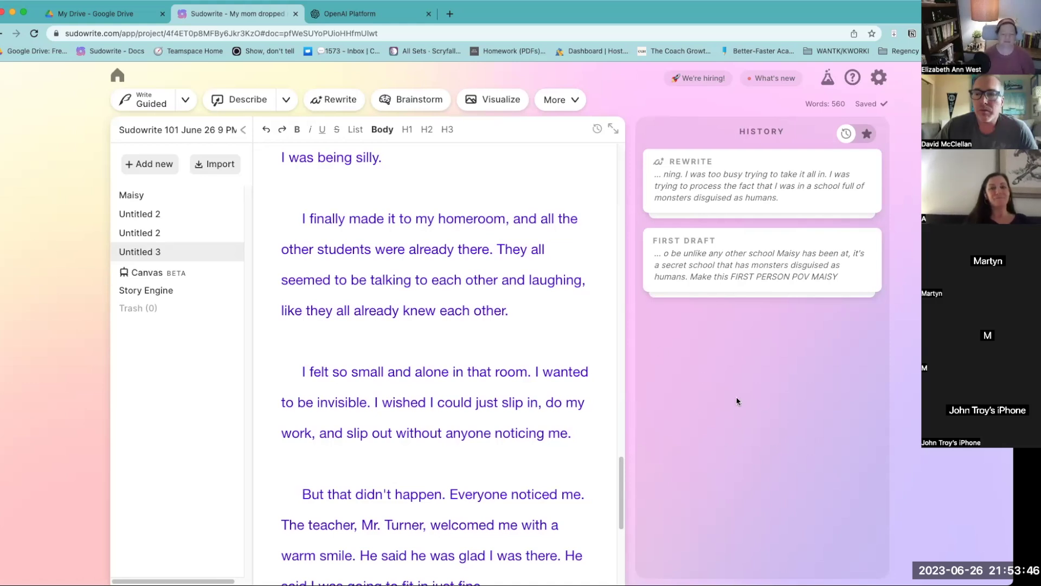
Step: Review the Untitled 3 draft back up to its beginning and open the project's Canvas
scroll(532, 412, "down", 2)
scroll(505, 457, "up", 4)
scroll(504, 457, "up", 15)
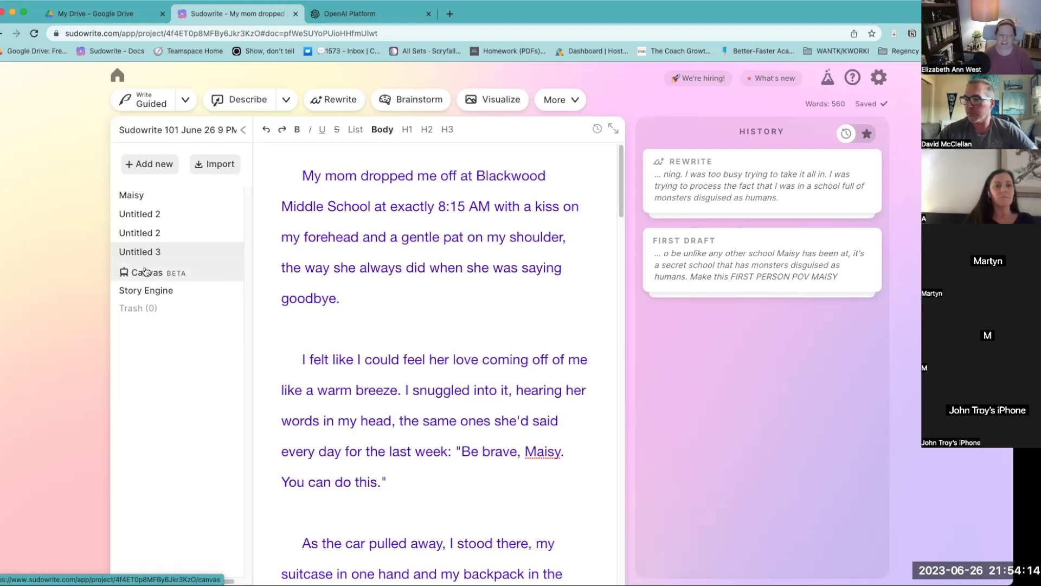
left_click(148, 273)
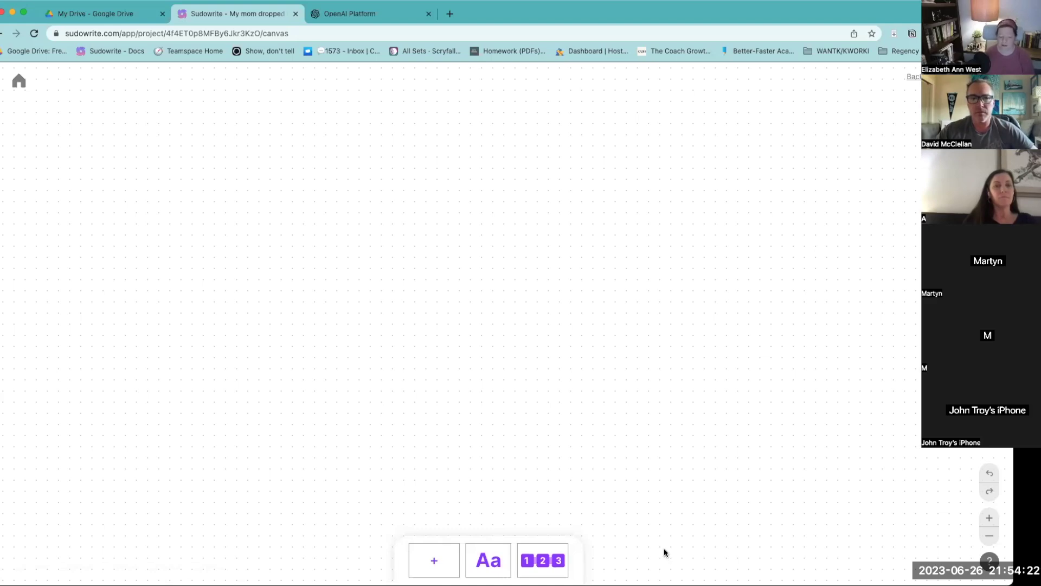
Step: Add a card to the canvas reading "Maisy's first day at a monster middle school as a human goes horribly wrong."
left_click(448, 564)
left_click(425, 239)
left_click(464, 269)
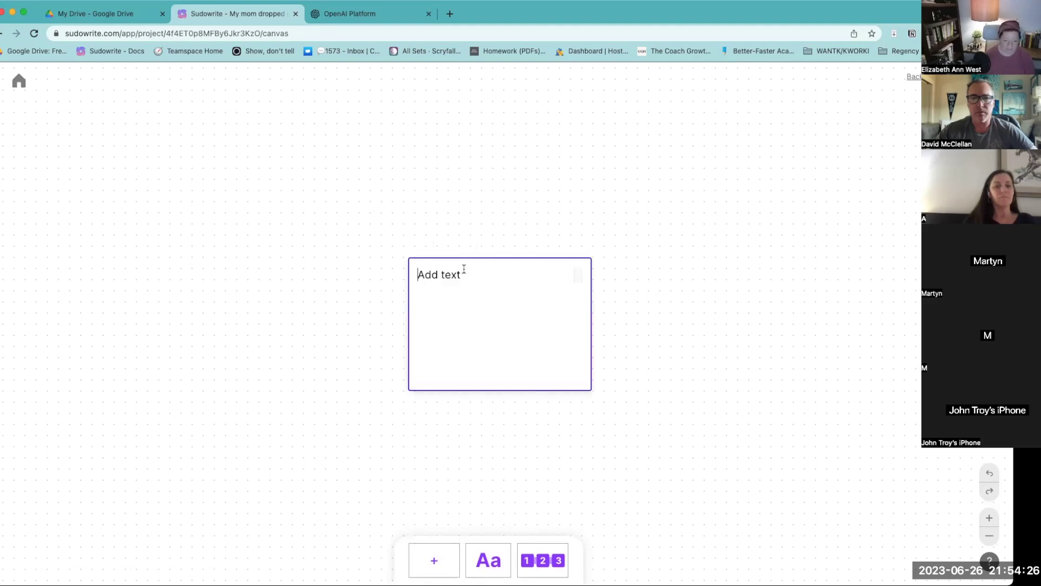
type("Maisy's first day at t")
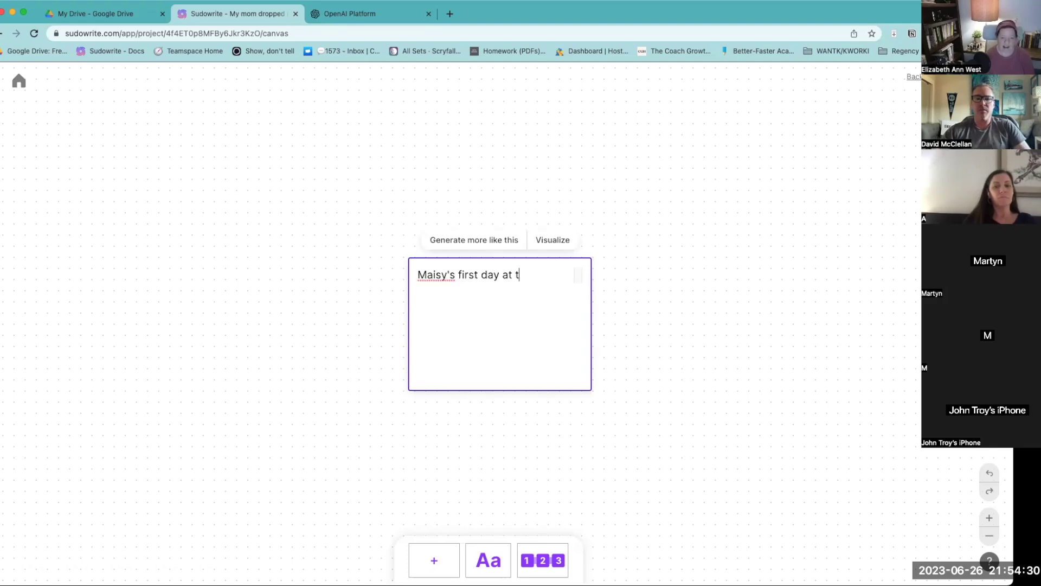
key("BackSpace")
type("a monster hig")
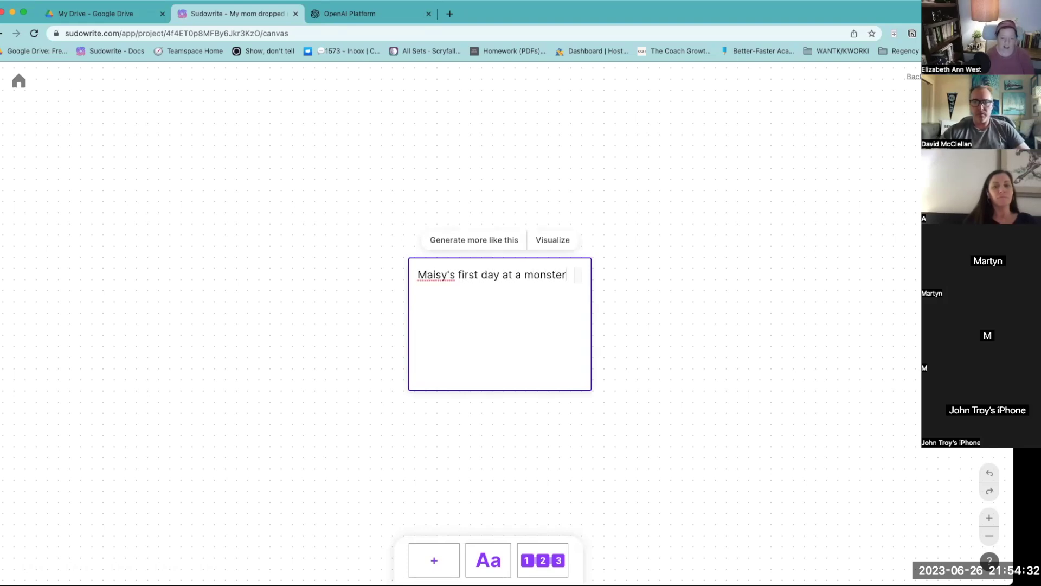
key("BackSpace")
key("BackSpace")
key("BackSpace")
type("midd")
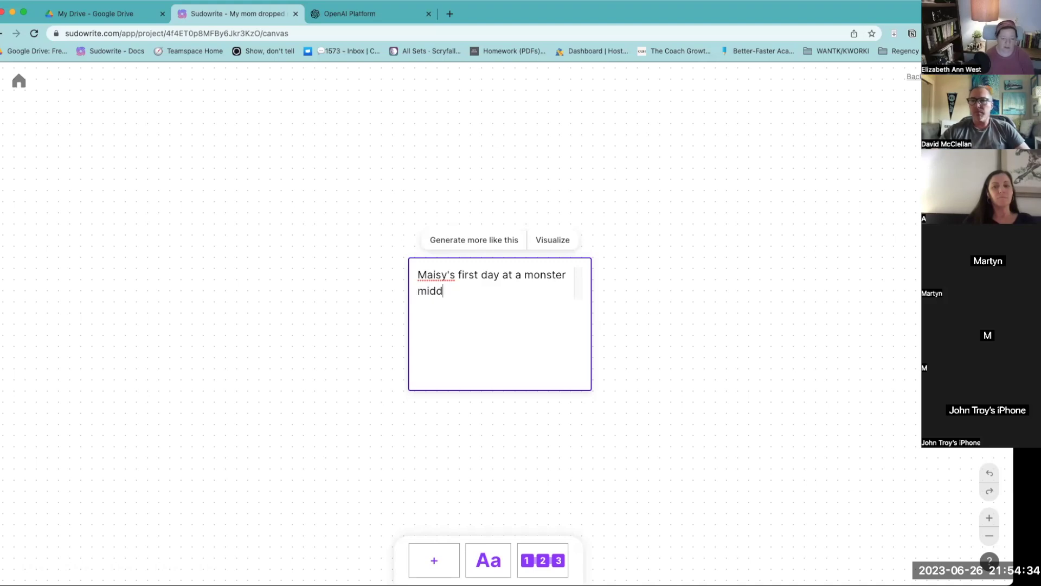
type("le school as a human")
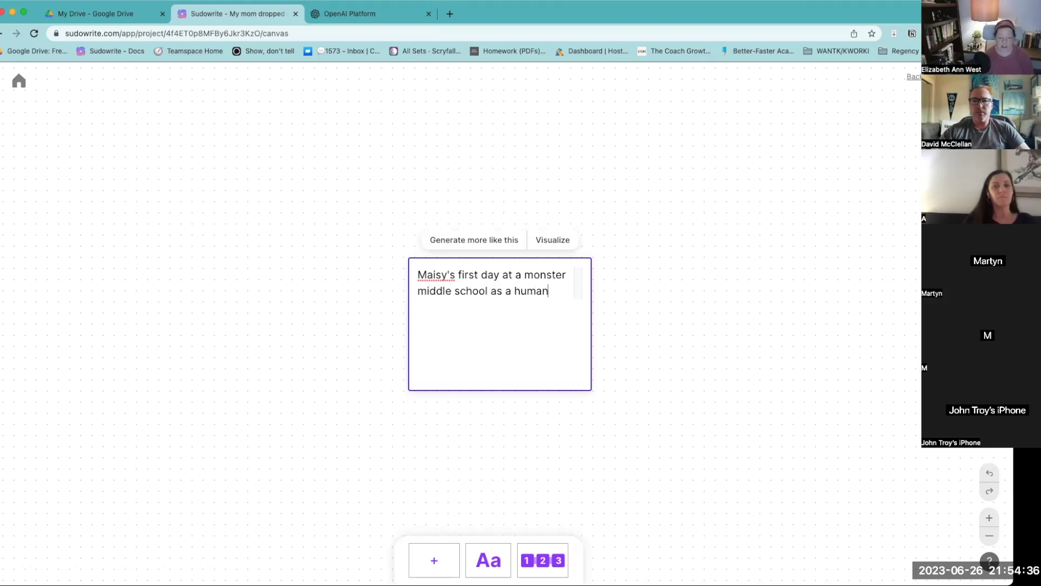
type(" goes horribly wrong.")
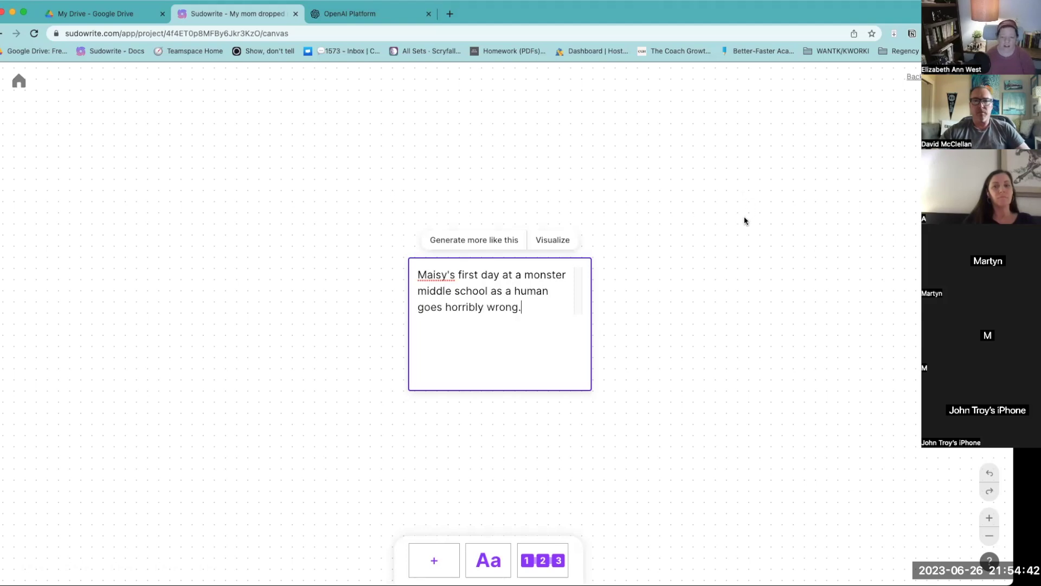
Step: Generate more cards like Maisy's first-day card and delete all three suggestions
left_click(485, 240)
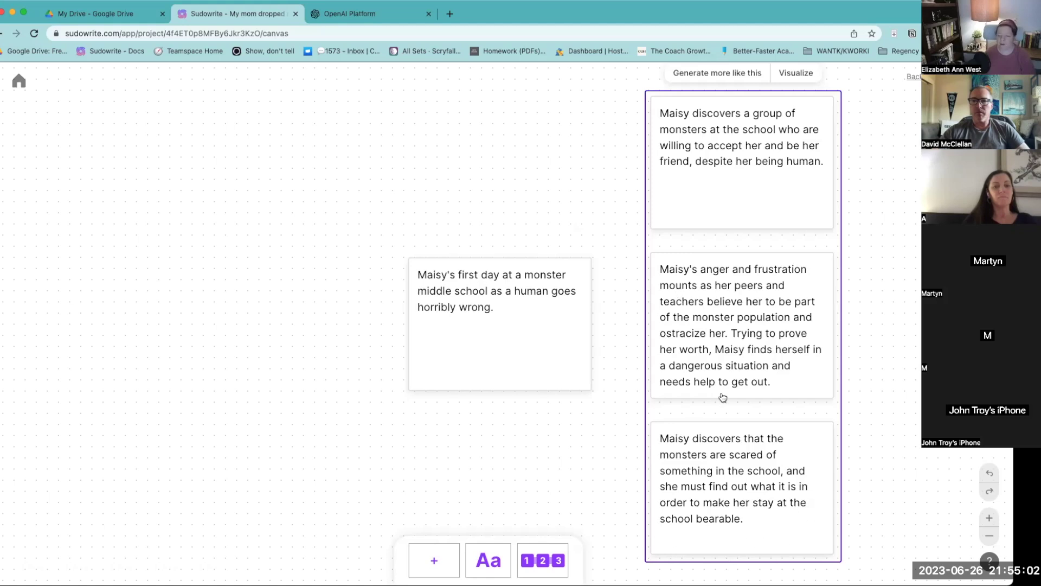
left_click_drag(611, 147, 792, 444)
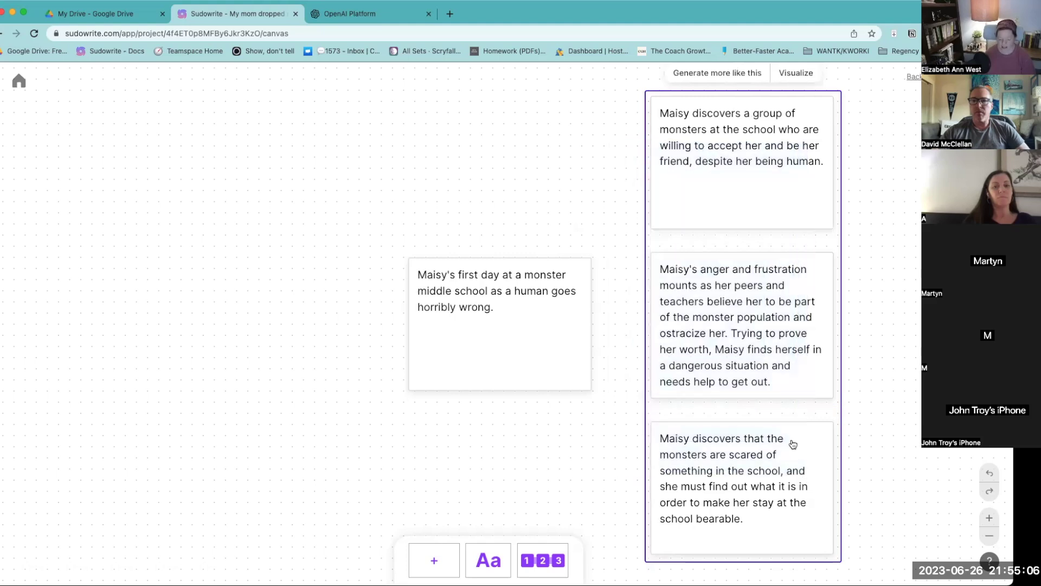
key("BackSpace")
Step: Generate follow-up cards from the first-day card and place the secret monster club card directly beneath the repositioned first-day card
left_click(613, 323)
left_click(622, 331)
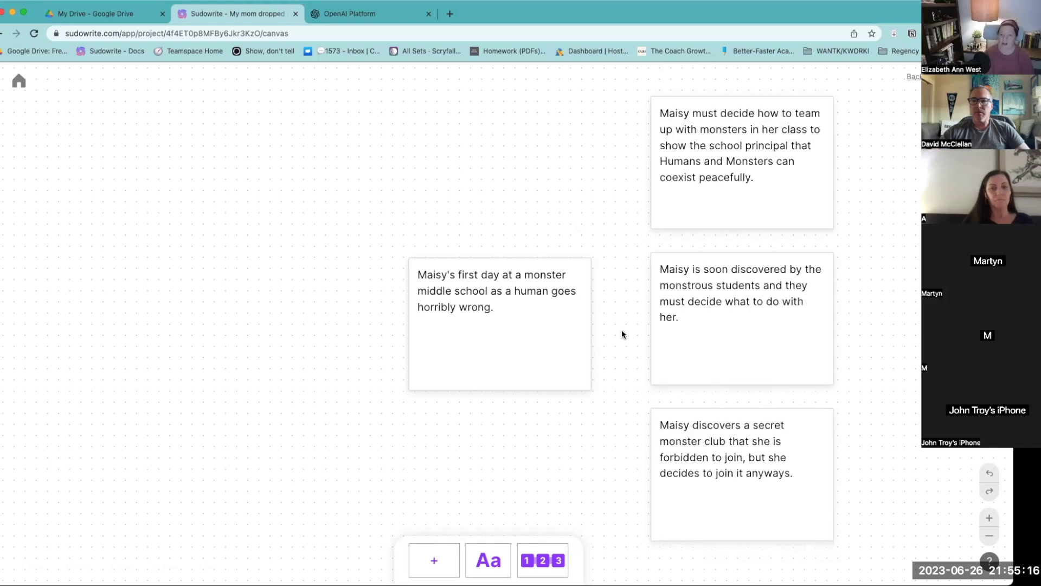
left_click_drag(564, 336, 457, 223)
left_click_drag(781, 498, 444, 401)
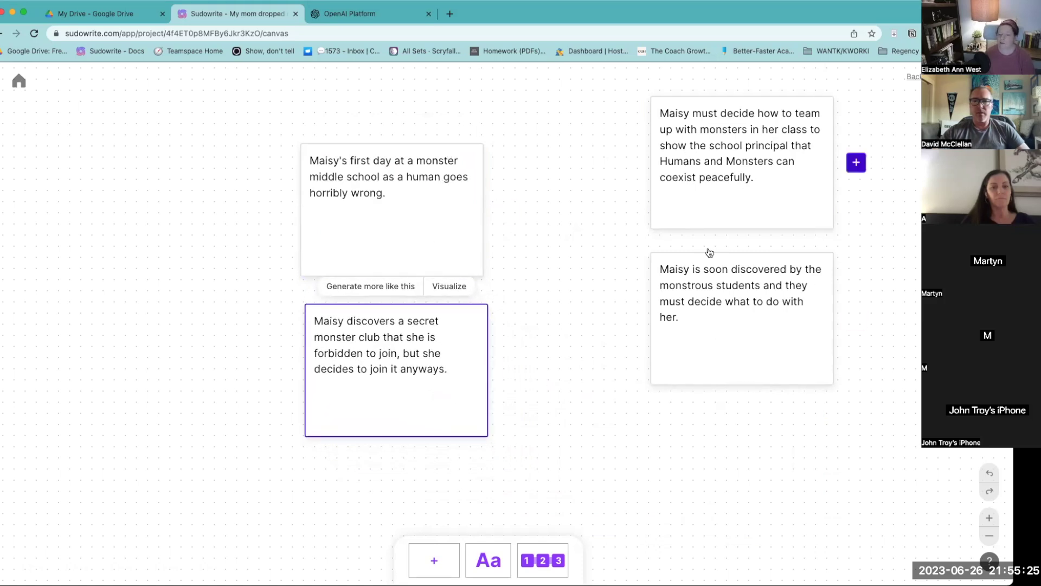
Step: Delete the three generated follow-up cards, keeping only the first-day card on the canvas
left_click_drag(616, 159, 763, 427)
key("BackSpace")
left_click(379, 391)
key("BackSpace")
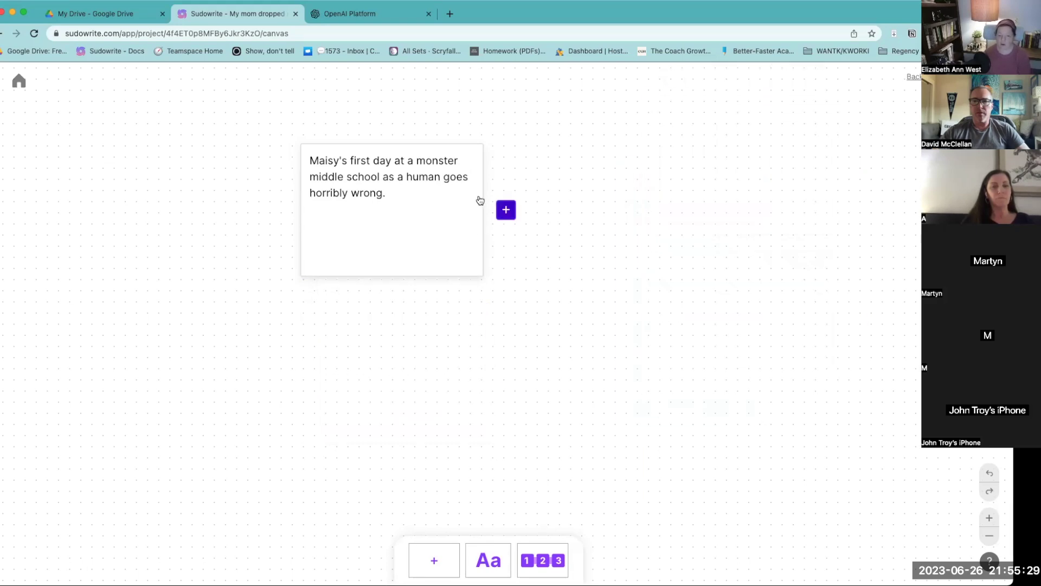
Step: Add a second card beside the first reading "In homeroom, Maisy is pretty sure she met a vampire, because he sniffed her neck and guessed her blood type."
left_click_drag(434, 562, 592, 238)
left_click(574, 156)
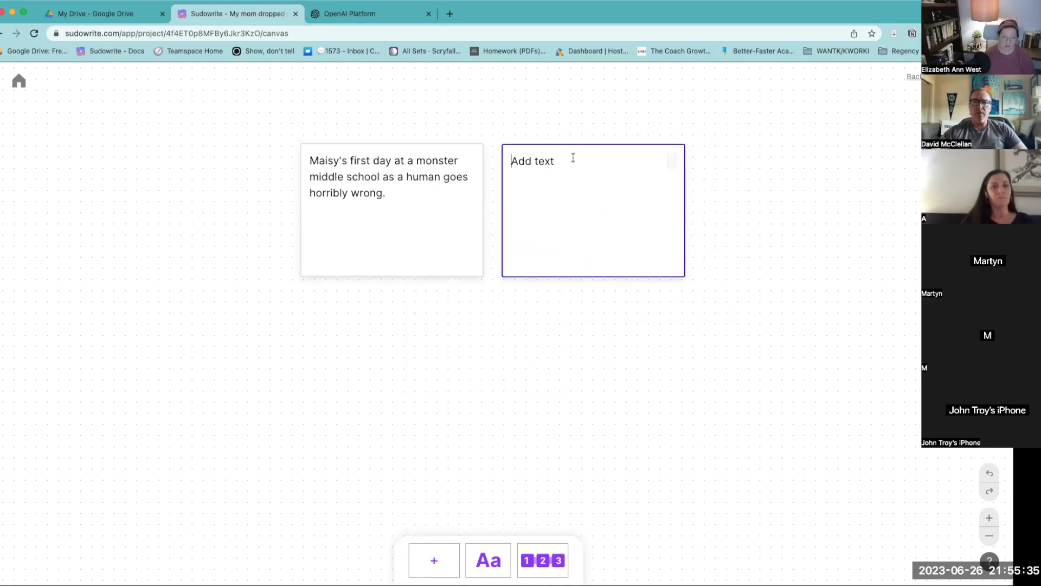
type("In homeroom, she's pl")
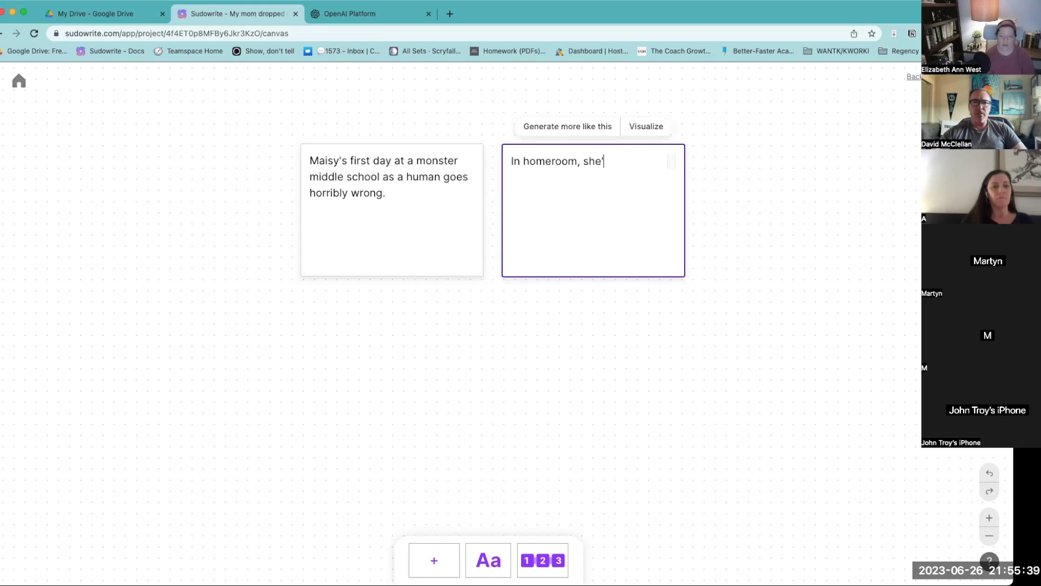
key("BackSpace")
key("BackSpace")
key("BackSpace")
key("BackSpace")
key("BackSpace")
key("BackSpace")
key("BackSpace")
key("BackSpace")
type("Maisy is pretty sur")
type("he m")
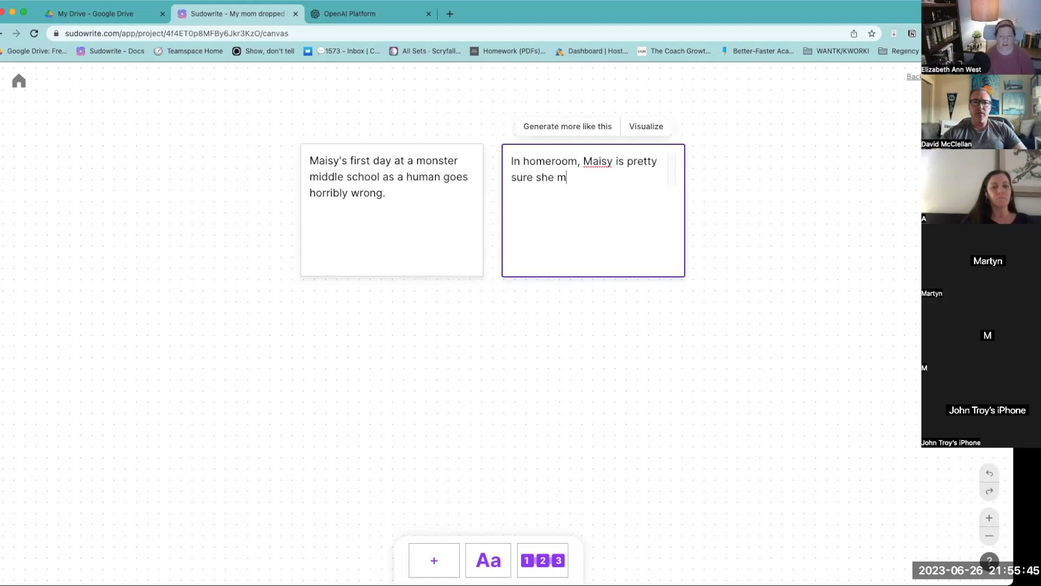
type("et a vampire, because he sniffed her")
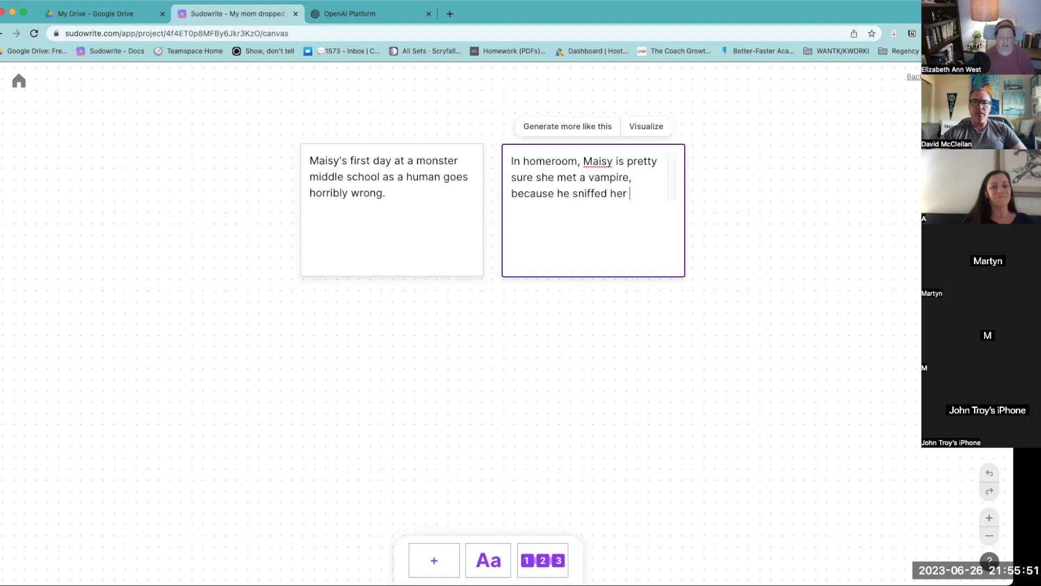
type(" neck and guessed her blood type.")
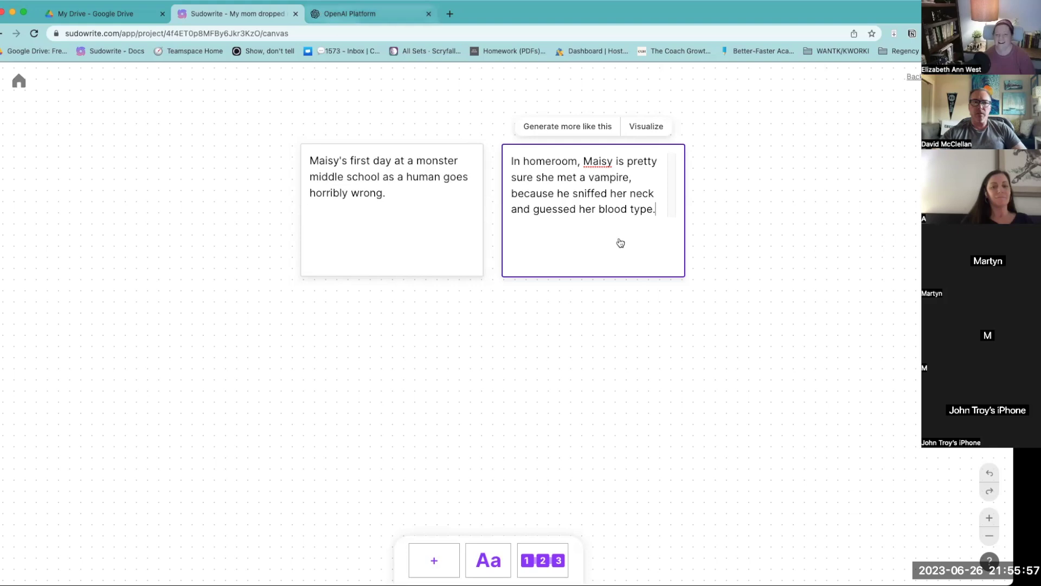
Step: Generate follow-up cards from the homeroom vampire card and delete all three of them
left_click(701, 219)
left_click(704, 211)
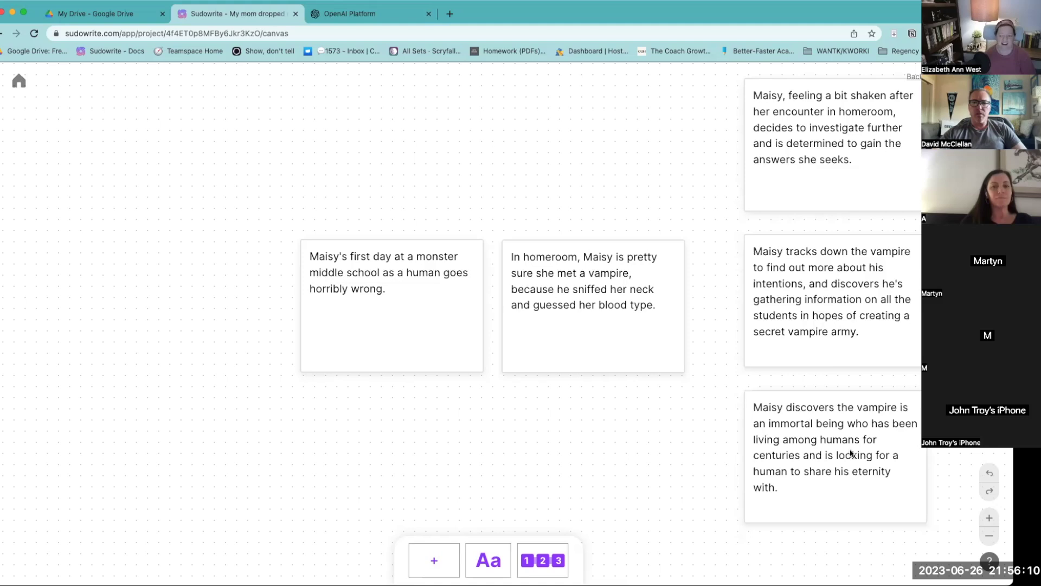
left_click_drag(854, 479, 726, 486)
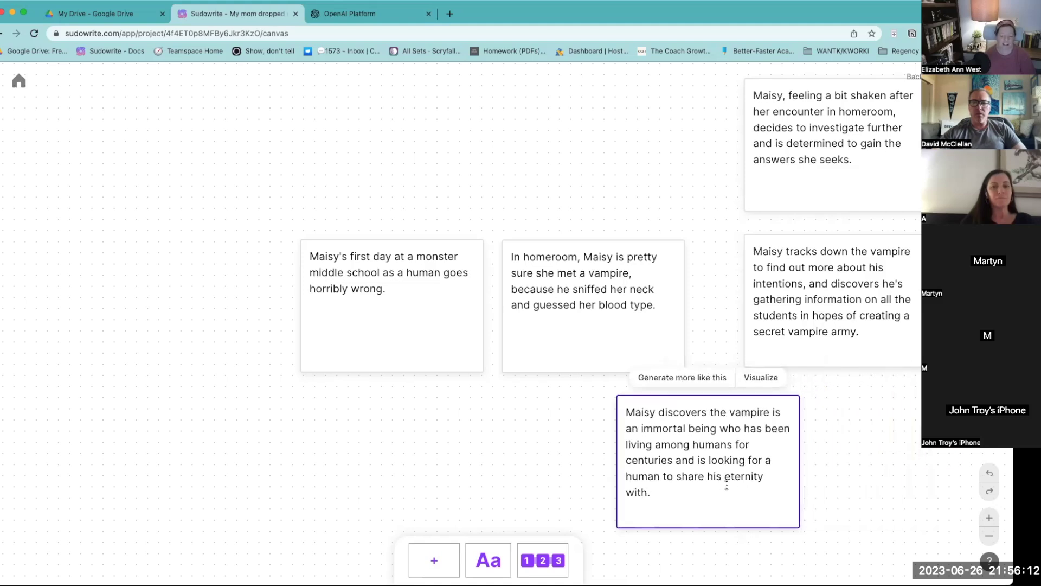
key("BackSpace")
left_click(849, 334)
key("BackSpace")
left_click(853, 185)
key("BackSpace")
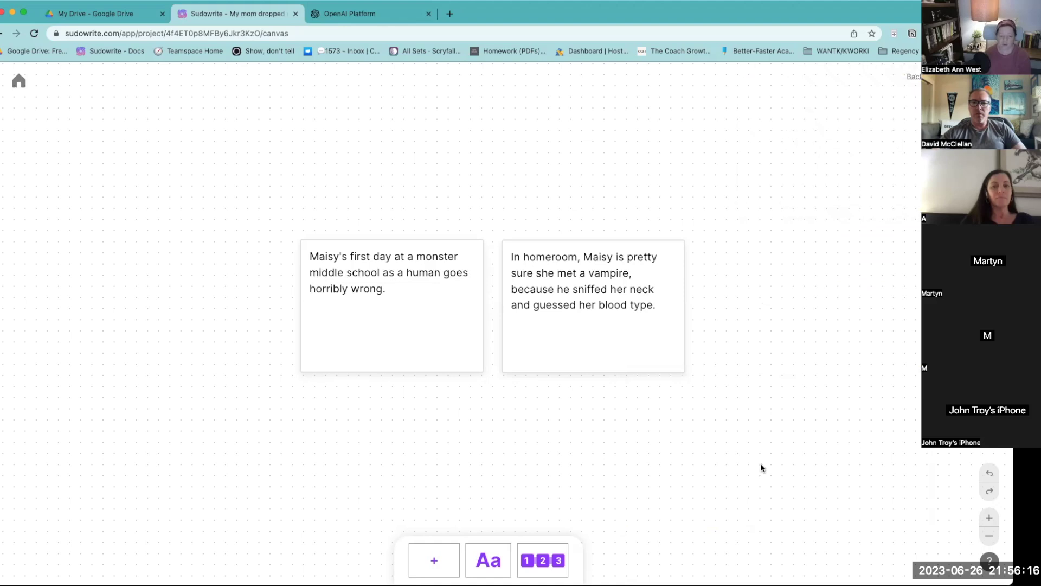
Step: Visualize the homeroom vampire card as an illustration and remove the generated image
left_click(575, 270)
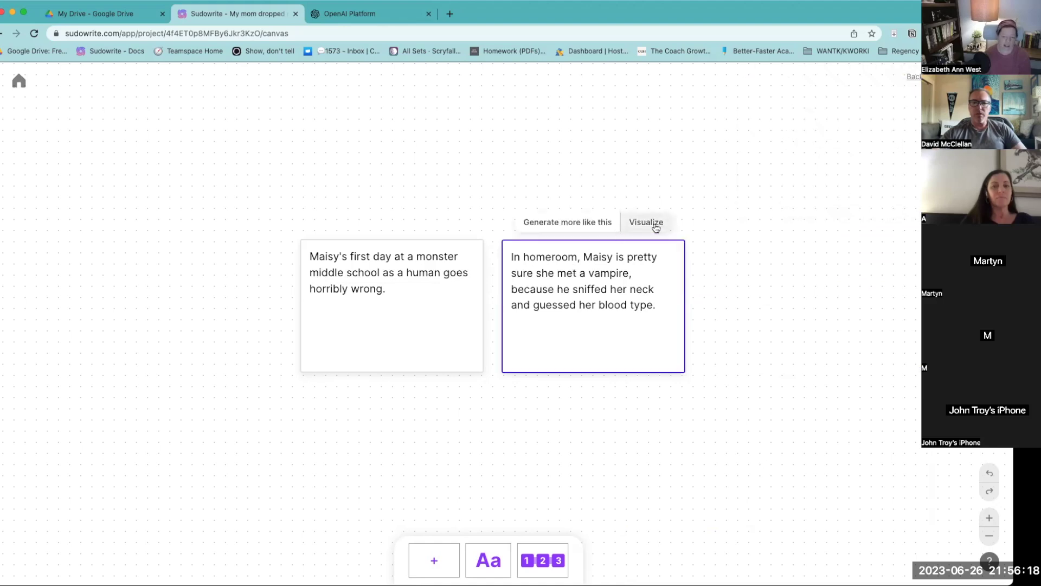
left_click(656, 224)
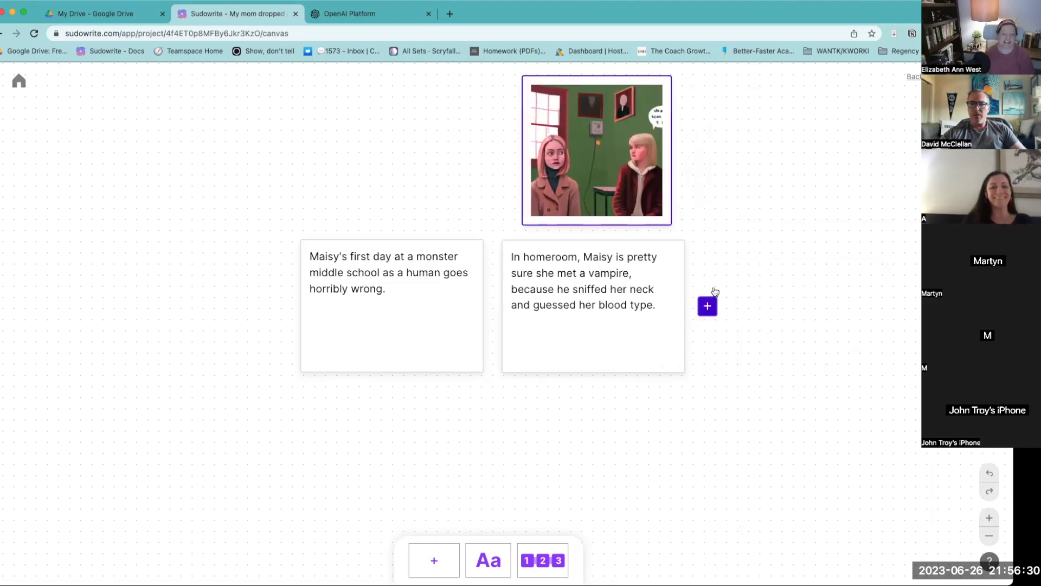
mouse_move(633, 293)
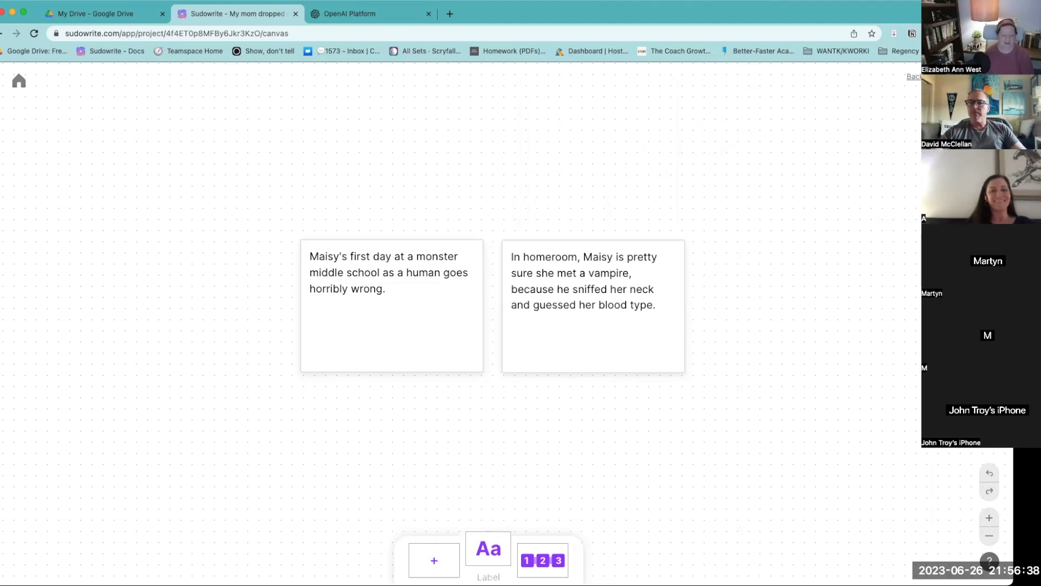
Step: Add a text label reading "Vamp Middle School" centred below the two cards
left_click_drag(488, 558, 494, 262)
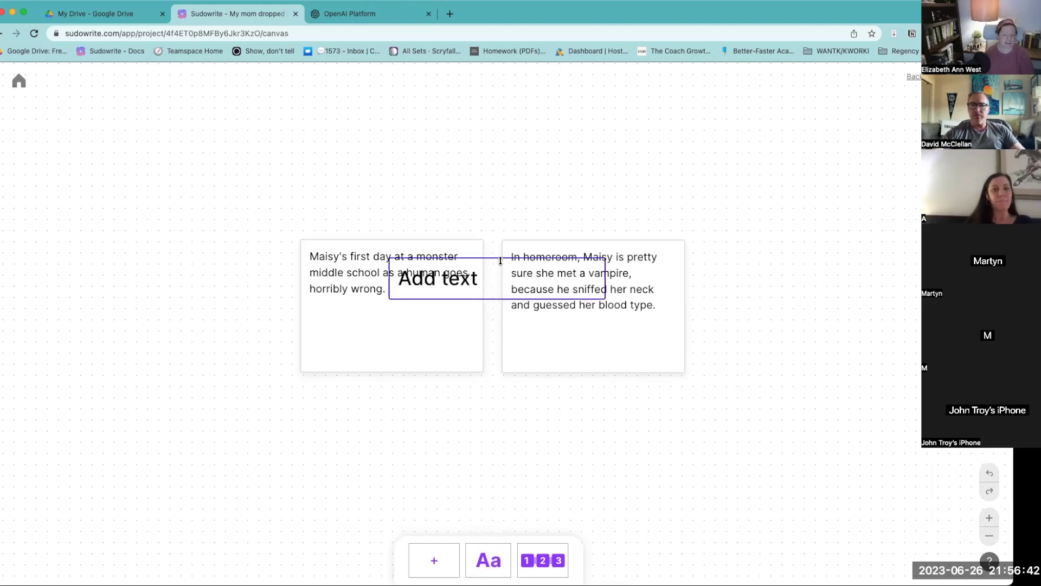
left_click_drag(495, 257, 505, 398)
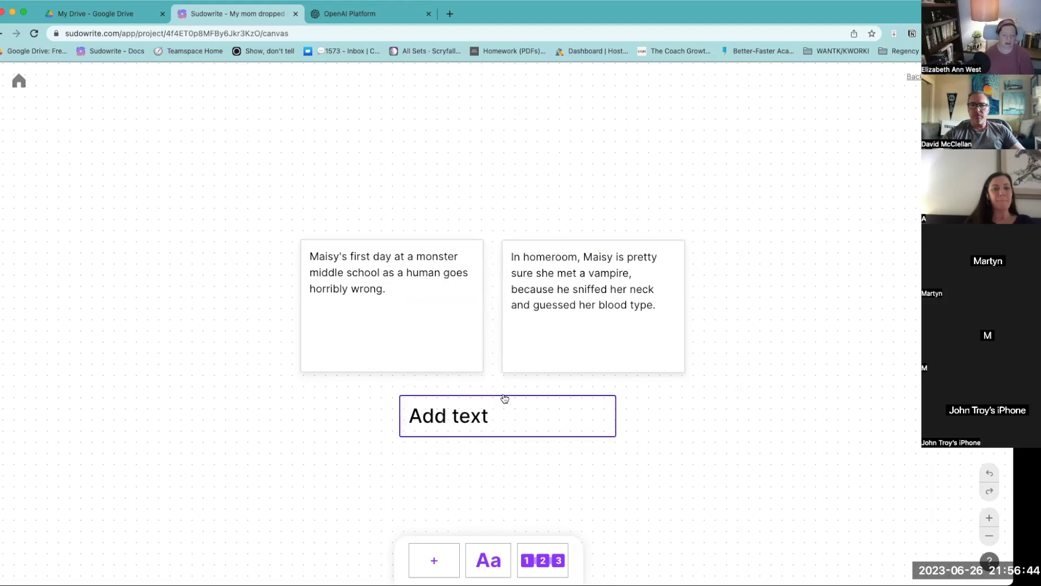
type("Vamp")
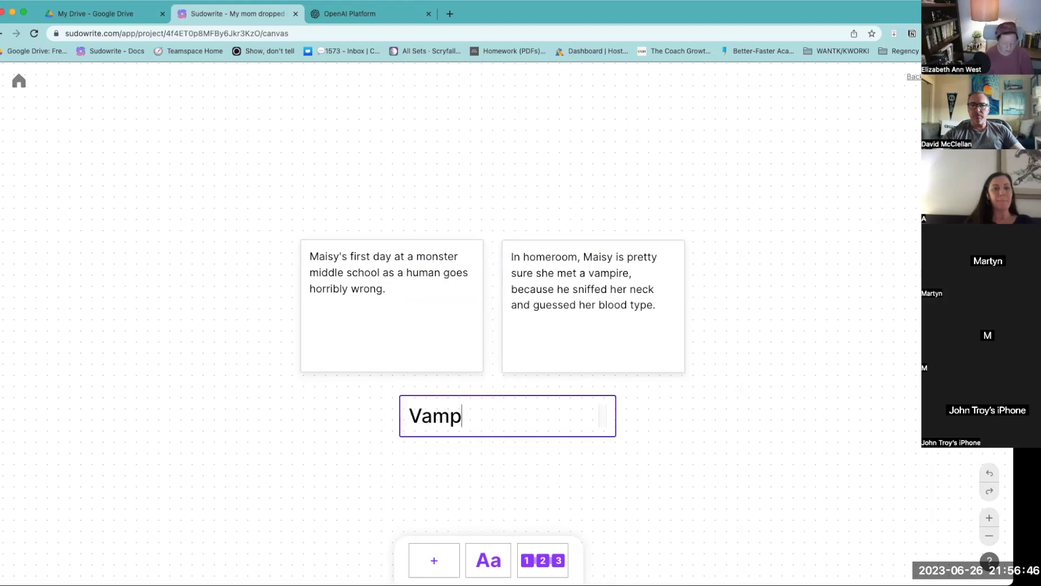
type(" Middle School")
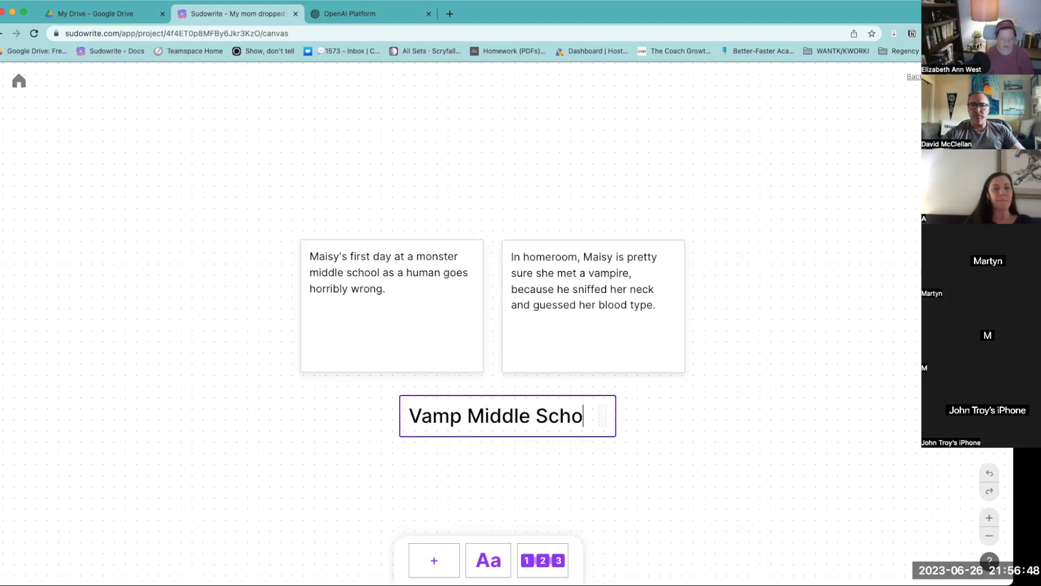
Step: Move both cards and the Vamp Middle School label together to another spot on the canvas and delete them all
left_click(989, 535)
left_click(989, 535)
left_click_drag(416, 224, 588, 467)
left_click_drag(515, 325, 628, 212)
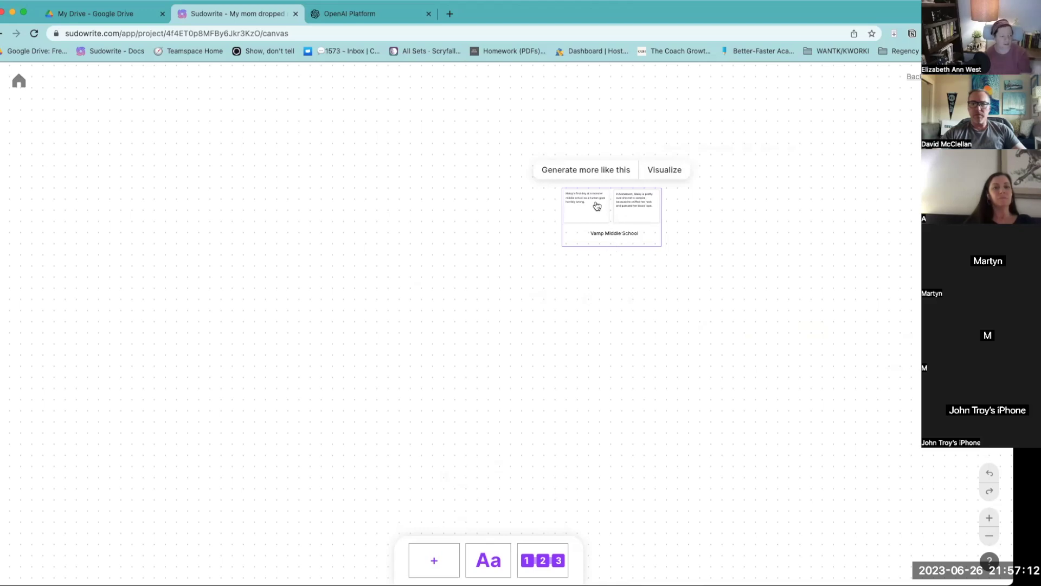
key("BackSpace")
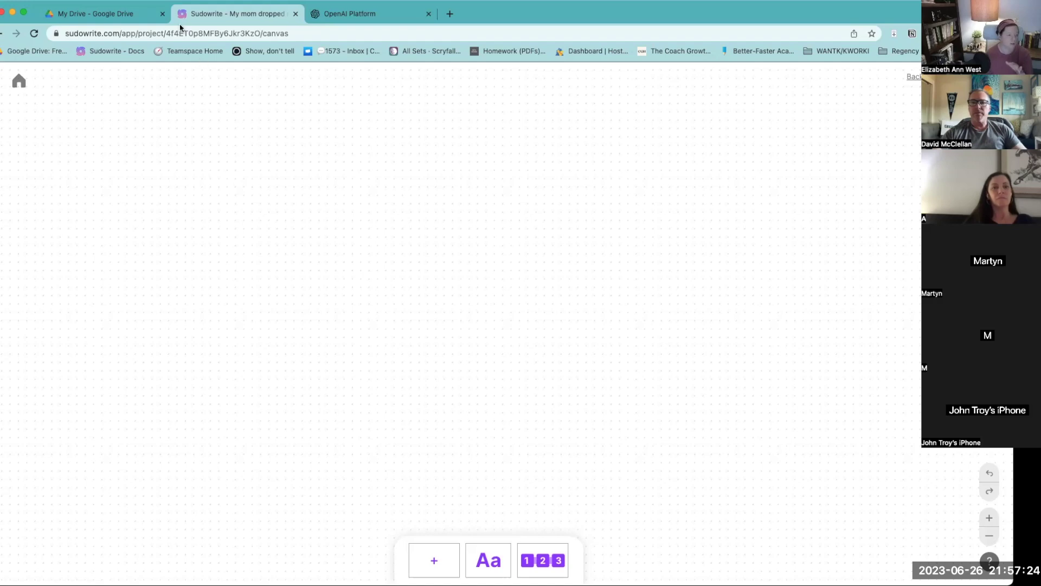
Step: Add a story outline template to the empty canvas and check the outline card's extra options
left_click(550, 559)
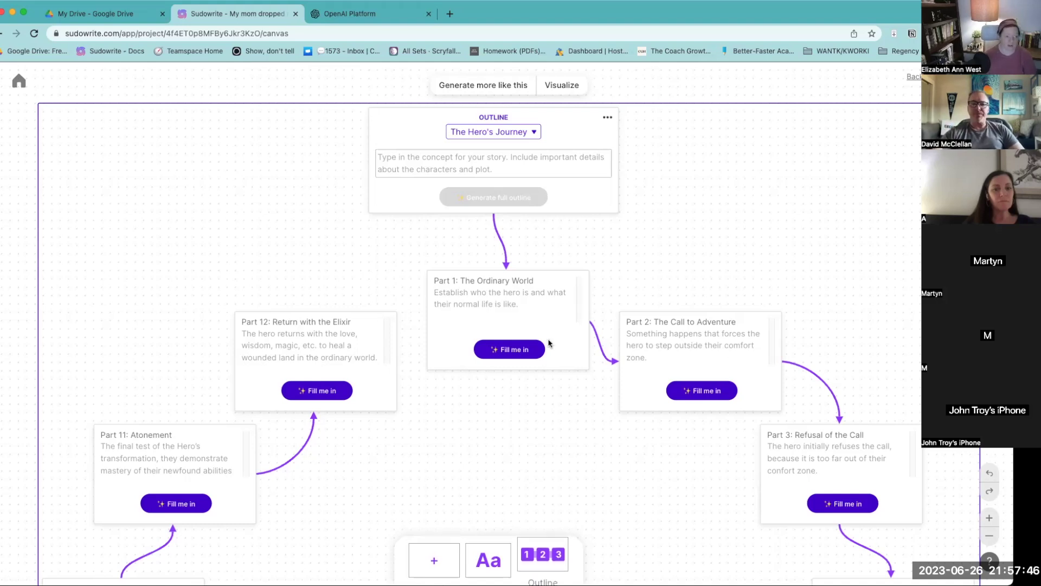
left_click(607, 116)
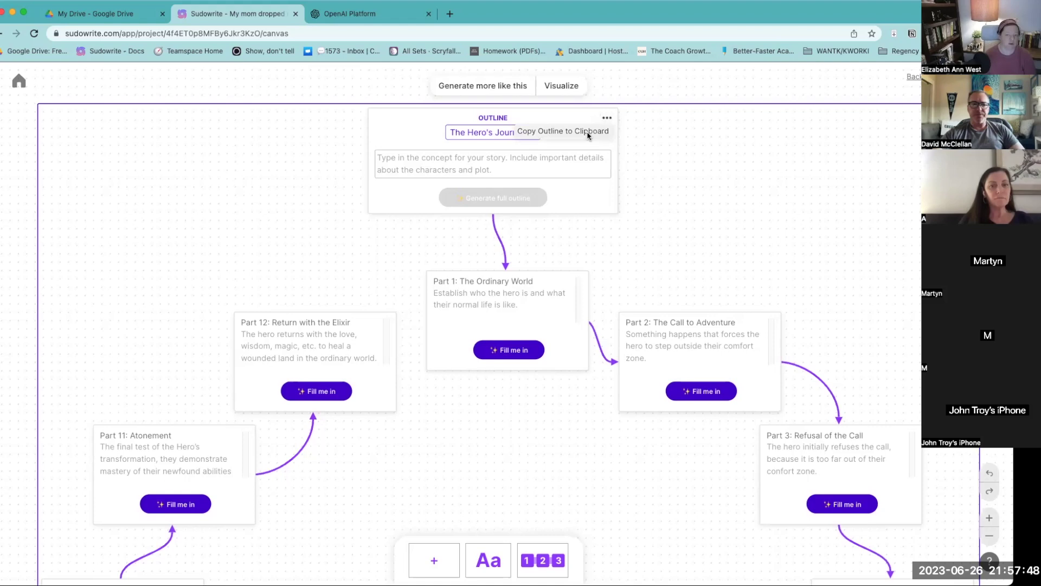
left_click(690, 198)
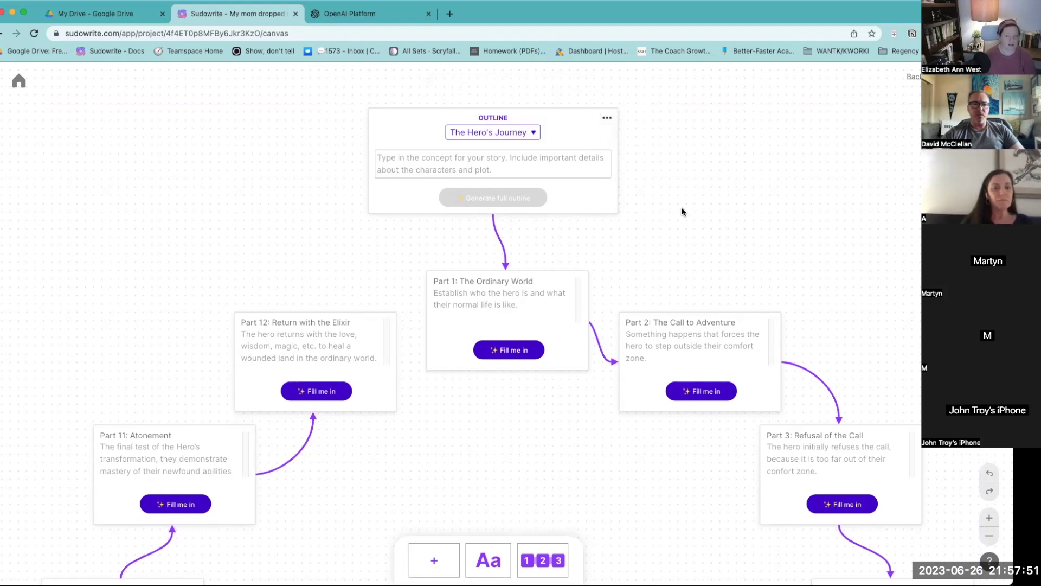
Step: Review the Hollywood Beats and Romance Outline story structures, and choose The Hero's Journey for the outline
left_click(498, 135)
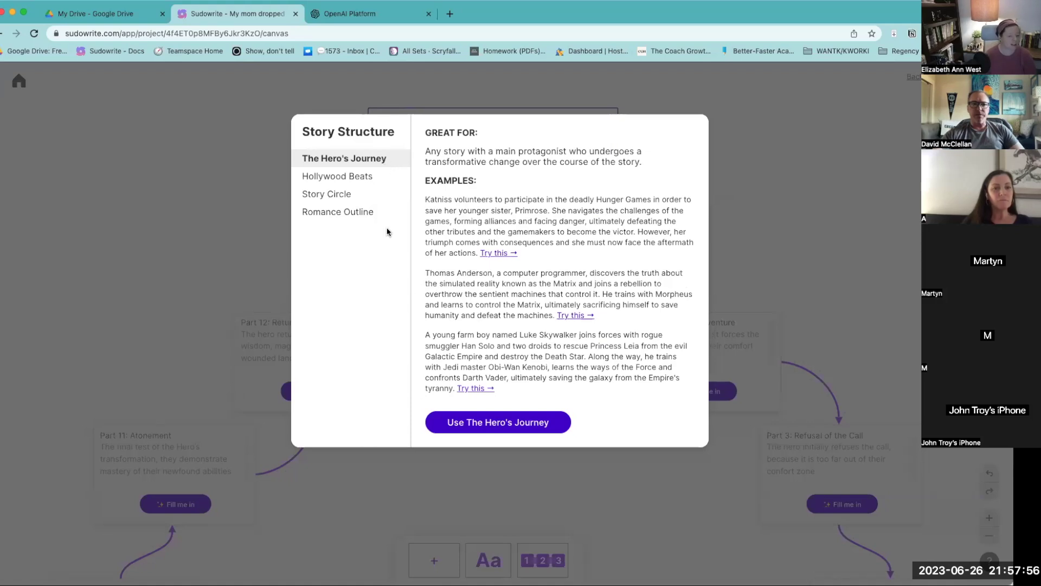
left_click(364, 181)
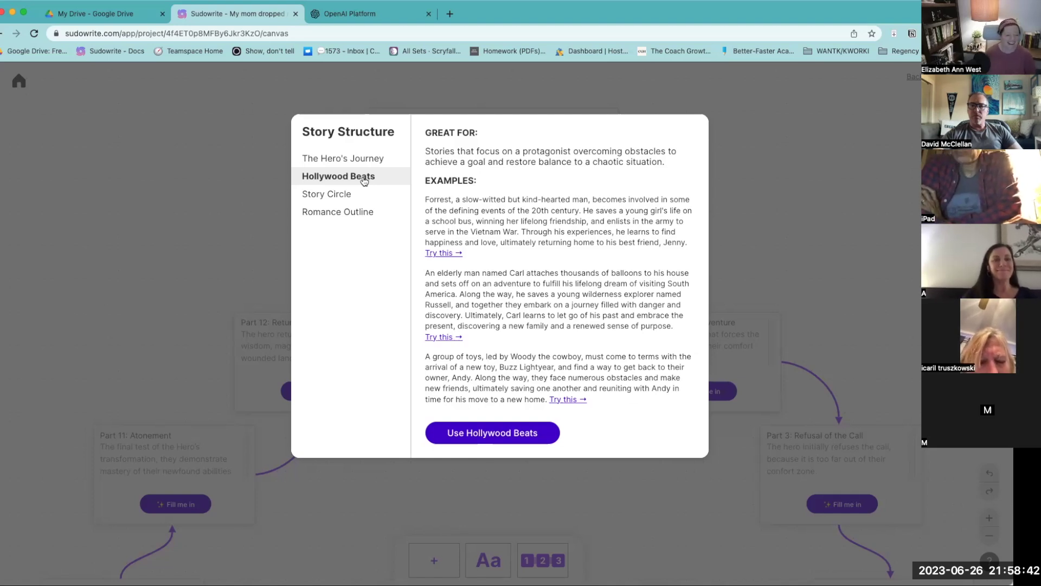
left_click(359, 216)
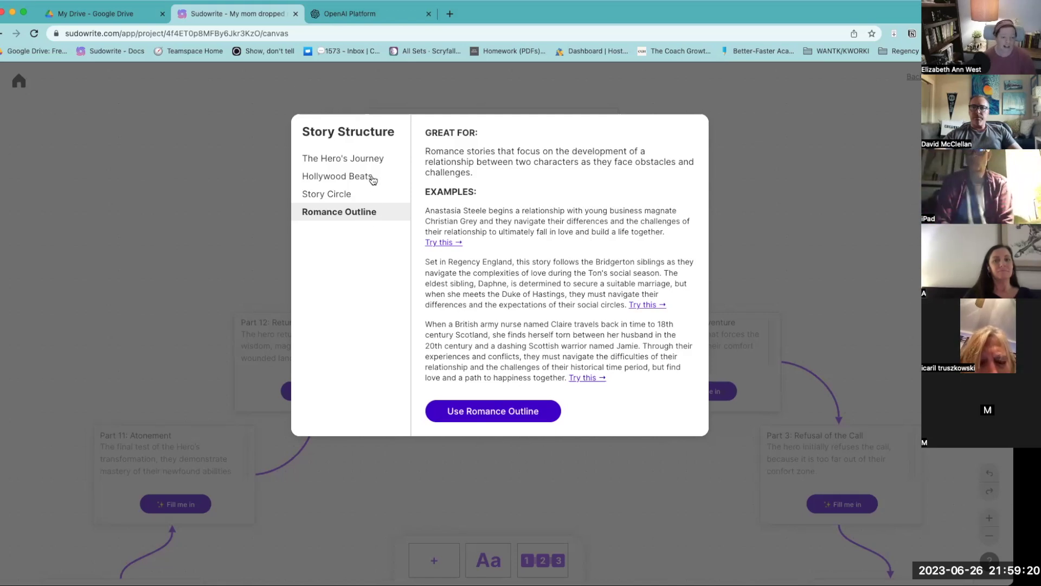
left_click(373, 178)
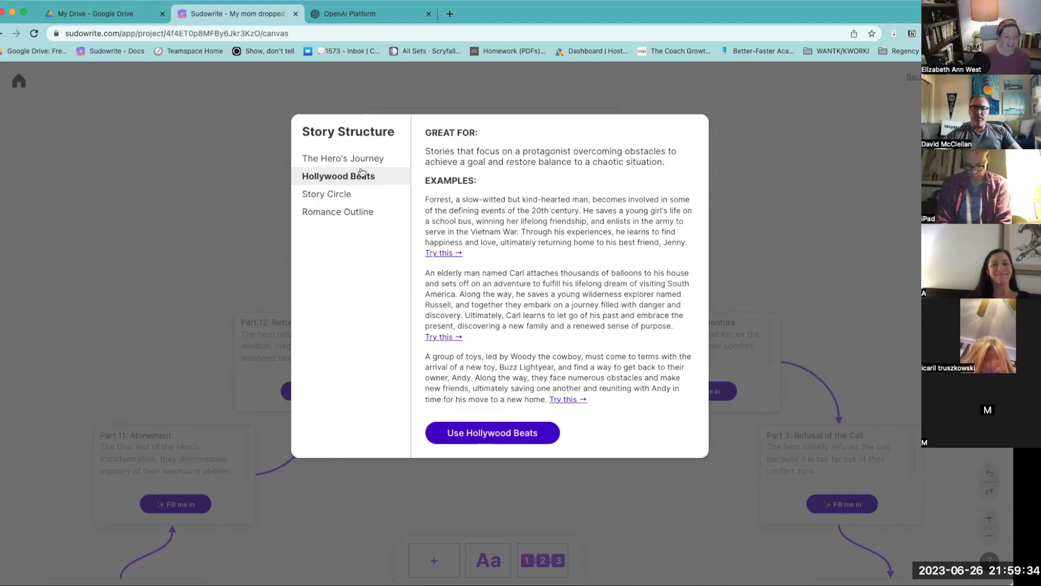
left_click(362, 158)
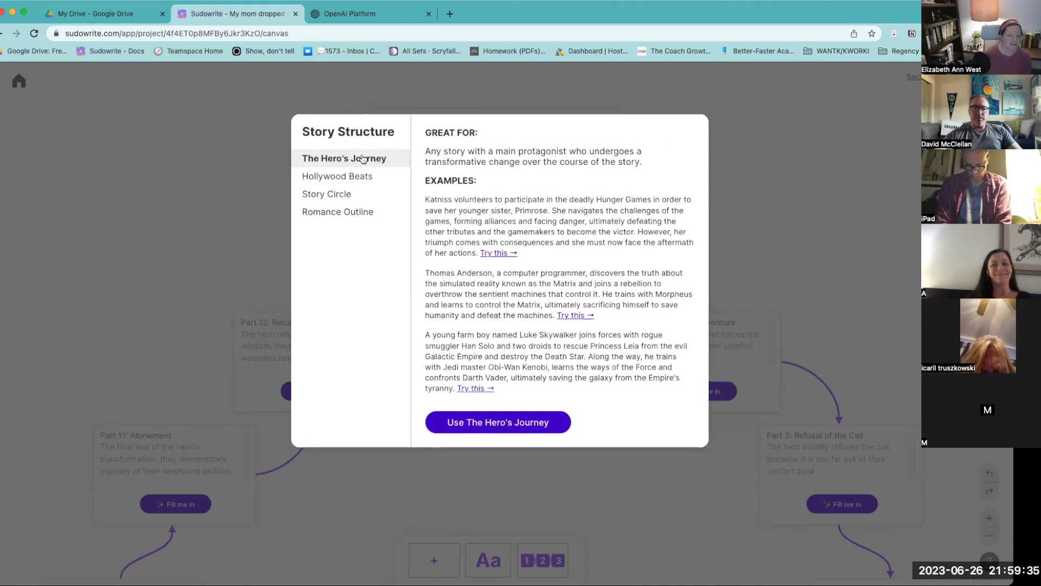
left_click(567, 422)
Step: Start the outline concept with "Maisy, who moves a lot because her mother is military, starts at a new middle school where she believes there's real monsters."
left_click(531, 157)
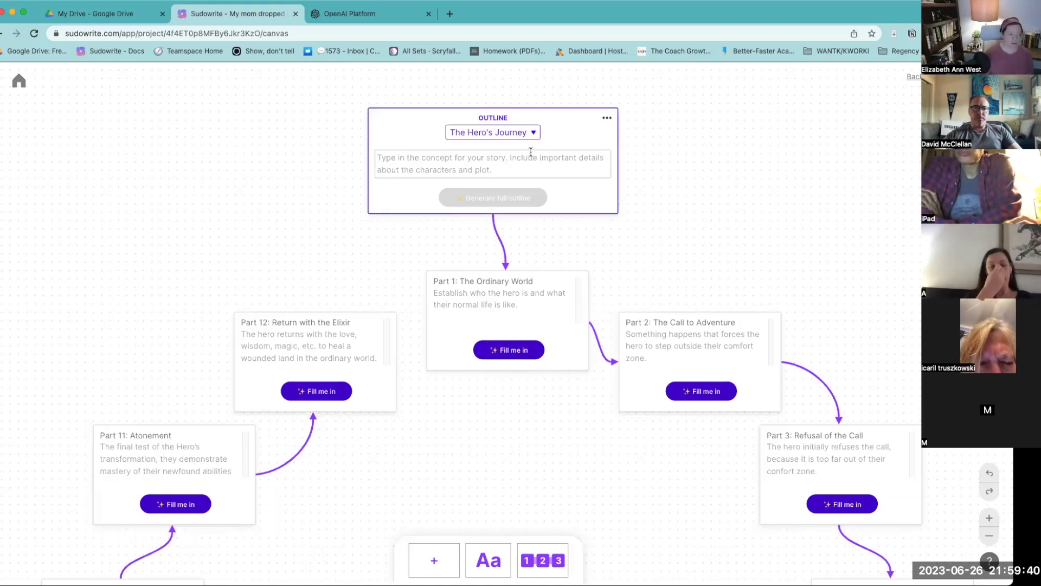
type("Mai")
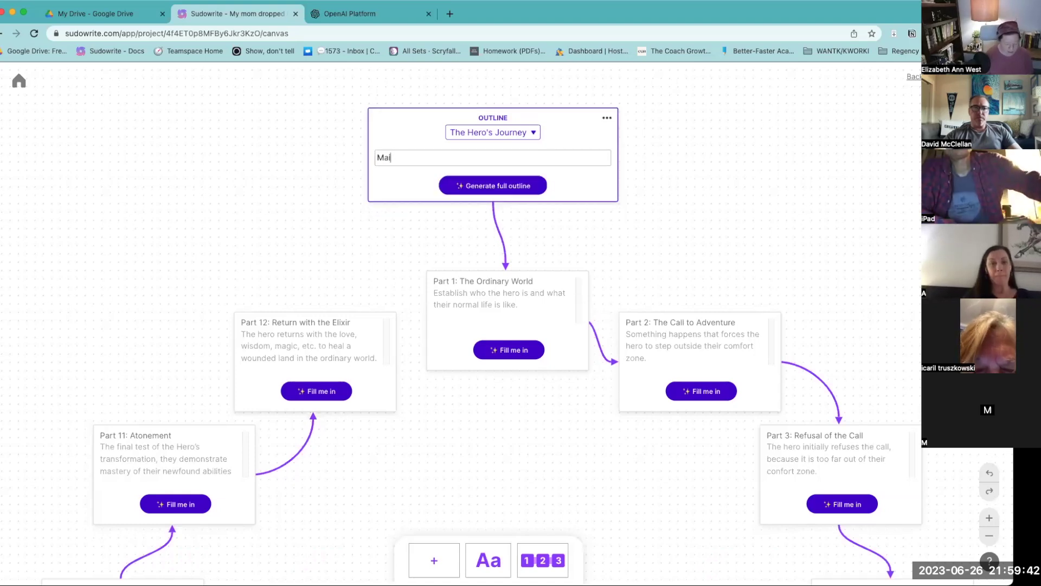
type("sy s, ")
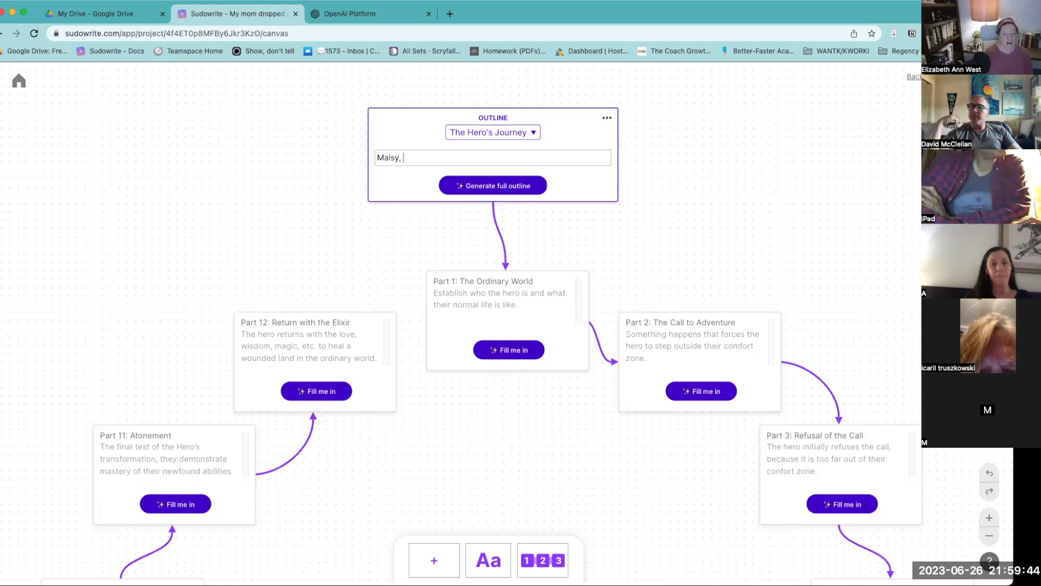
type("who moves a lot")
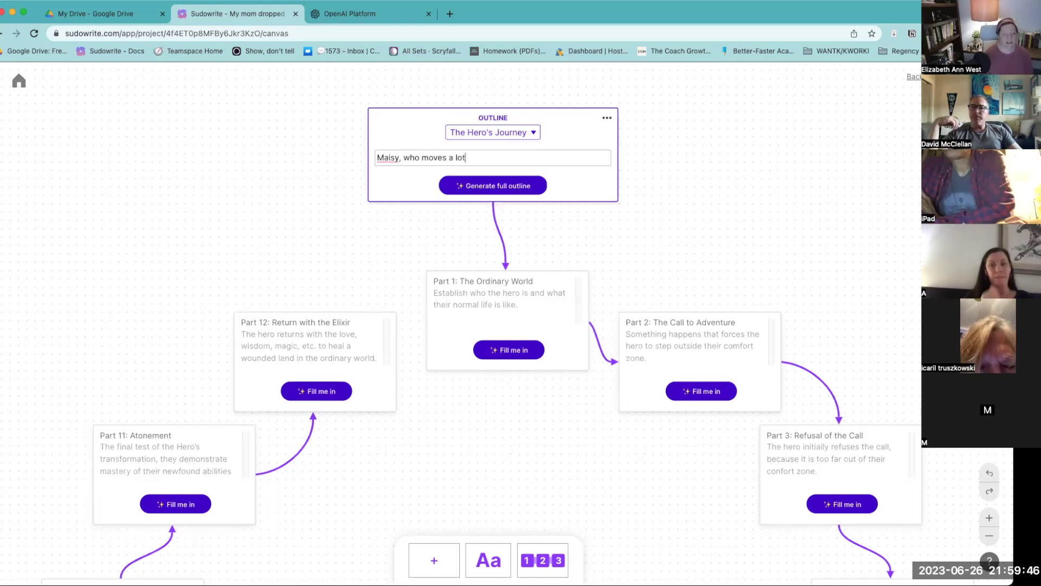
type(" because her mother is military, starts")
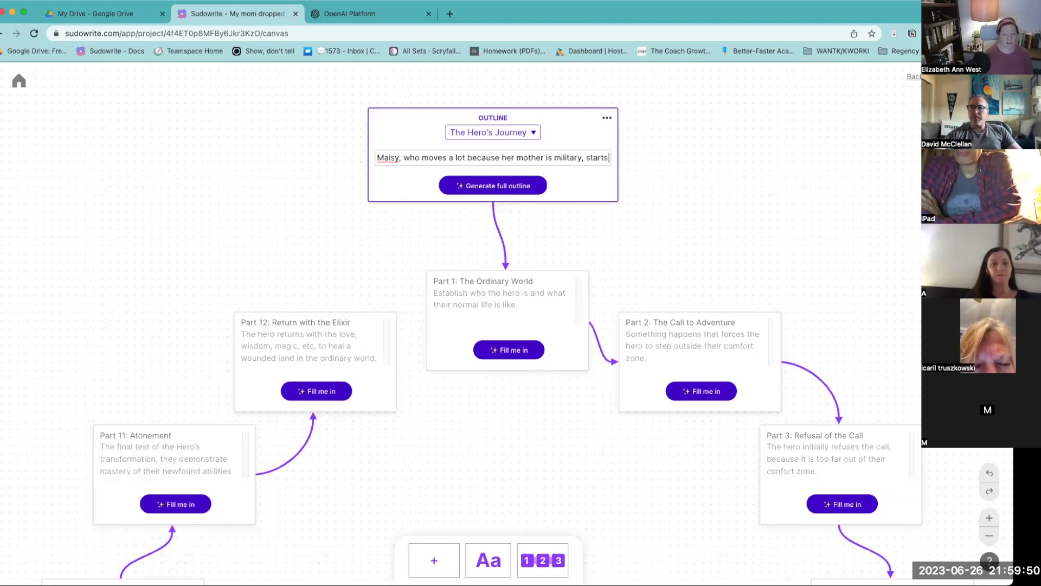
type(" at a new mid")
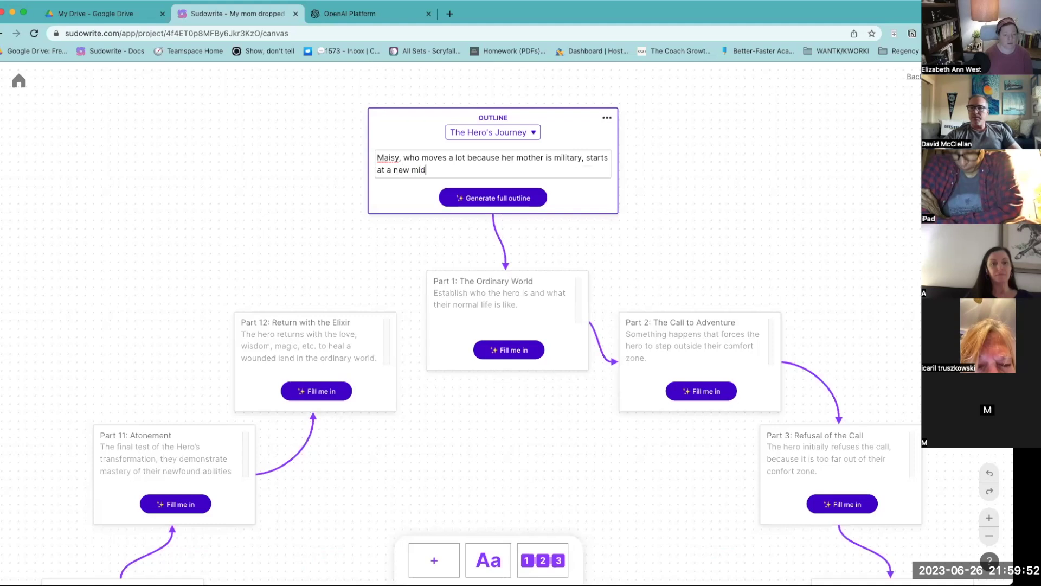
type("dle school where she believes")
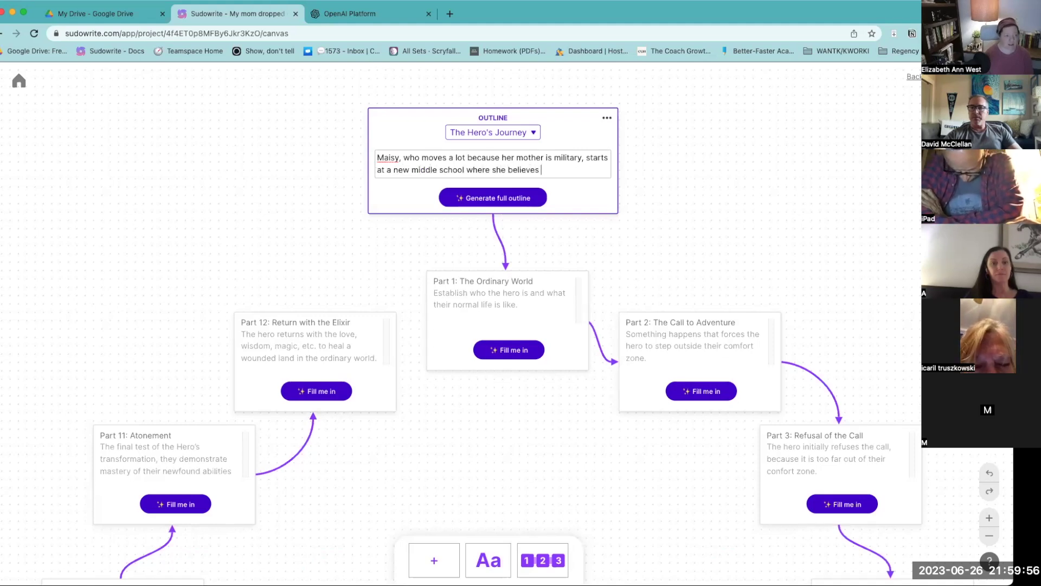
type(" there's real monsters. This should be")
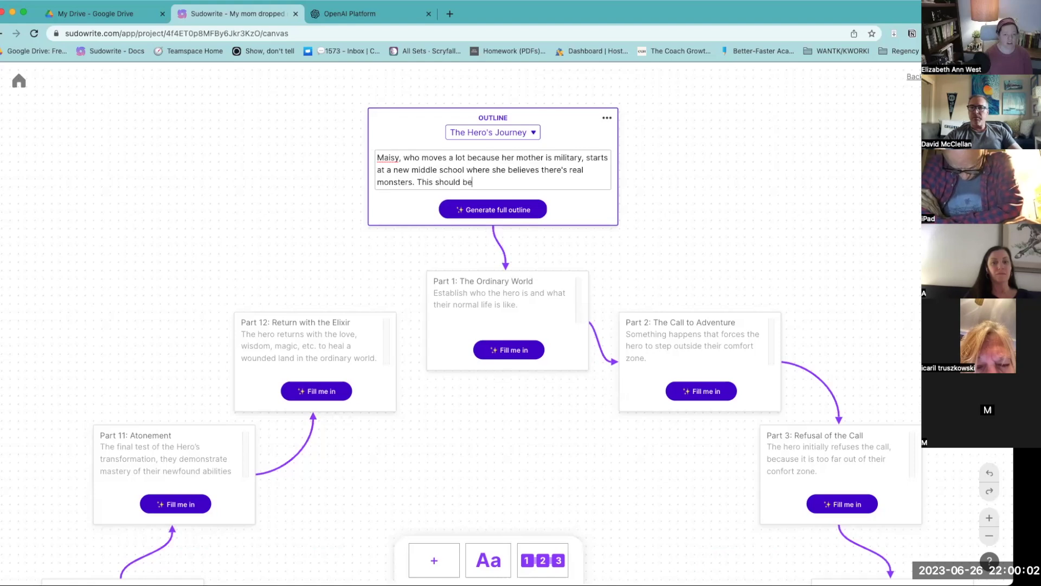
Step: Complete the genre sentence of the concept so it reads "This should be a comedic paranormal YA story."
type(" a thriller, and not parano")
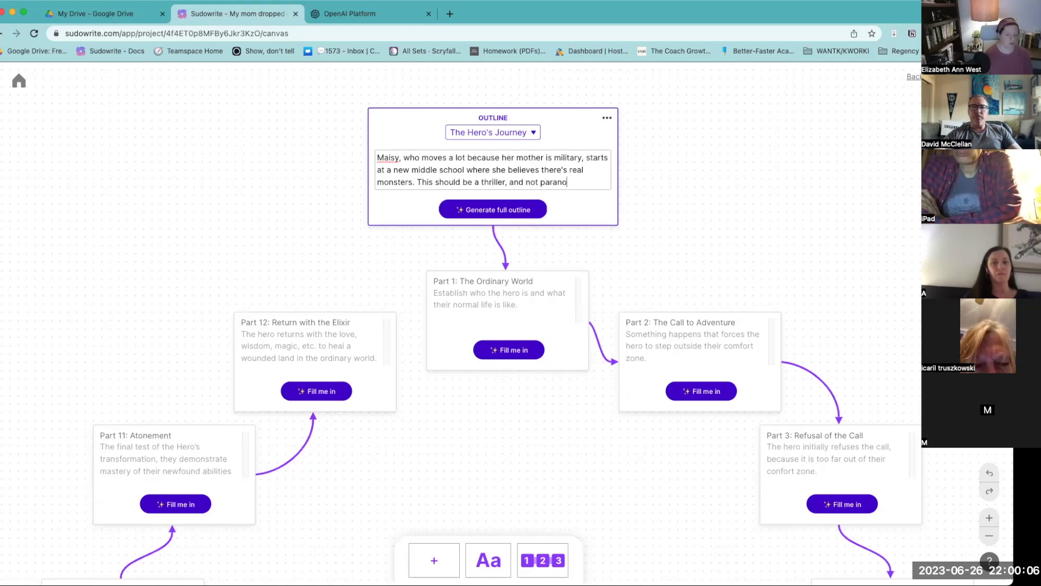
key("BackSpace")
key("BackSpace")
key("BackSpace")
key("BackSpace")
key("BackSpace")
key("BackSpace")
key("BackSpace")
key("BackSpace")
key("BackSpace")
key("BackSpace")
key("BackSpace")
key("BackSpace")
key("BackSpace")
key("BackSpace")
key("BackSpace")
key("BackSpace")
key("BackSpace")
key("BackSpace")
key("BackSpace")
key("BackSpace")
key("BackSpace")
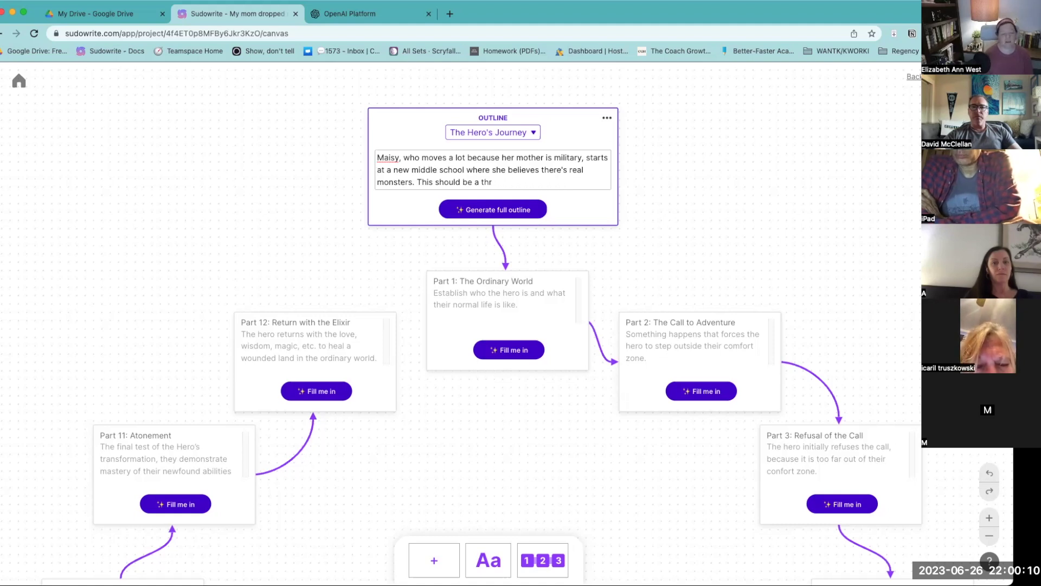
key("BackSpace")
type("comedic paranormal YA story.")
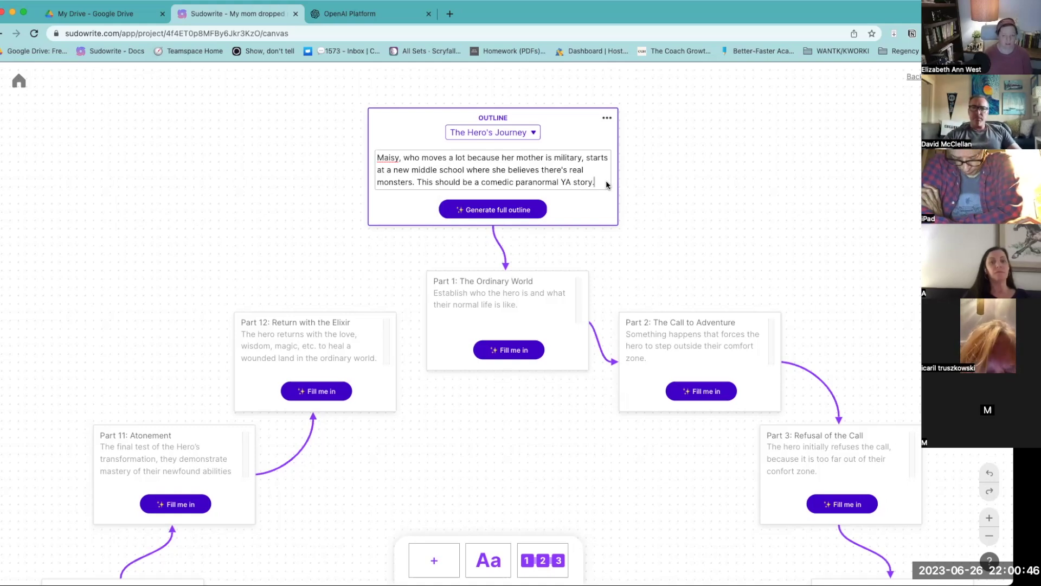
Step: Extend the concept with "There's a vampire, and a swamp creature, and add more monsters" and generate the full outline
type("There's a")
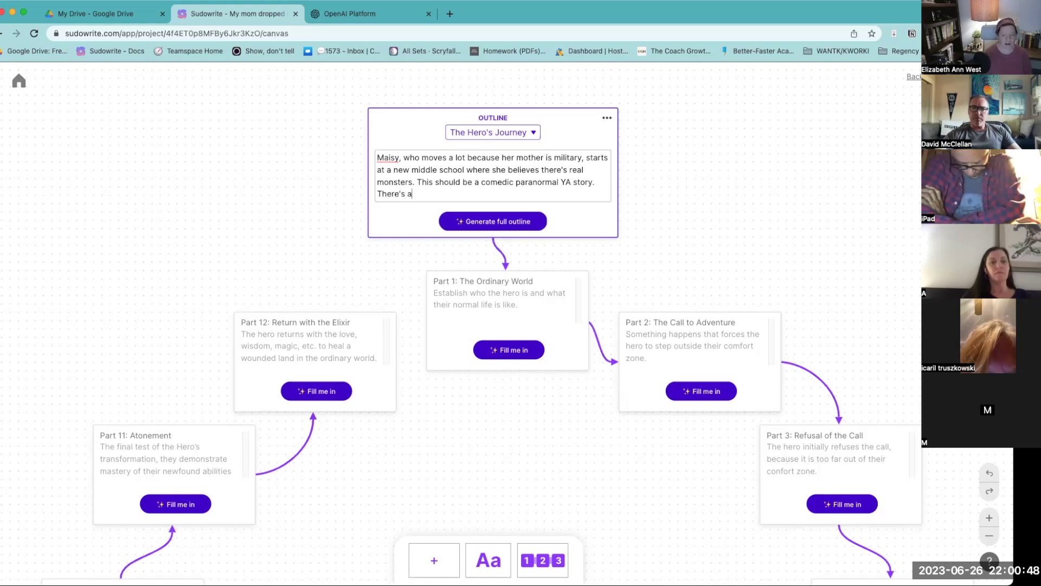
type(" vampire, ")
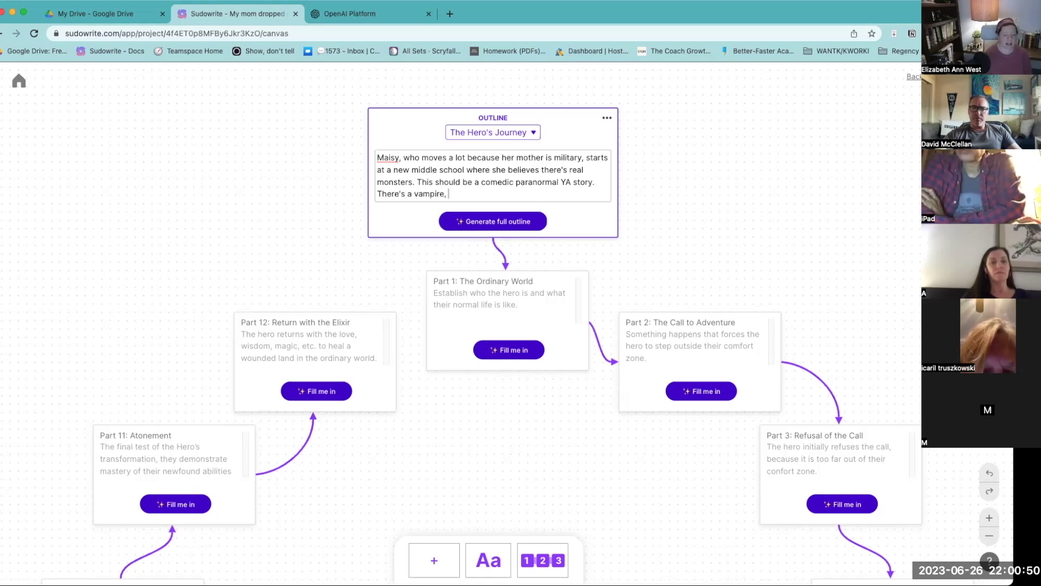
type("and ")
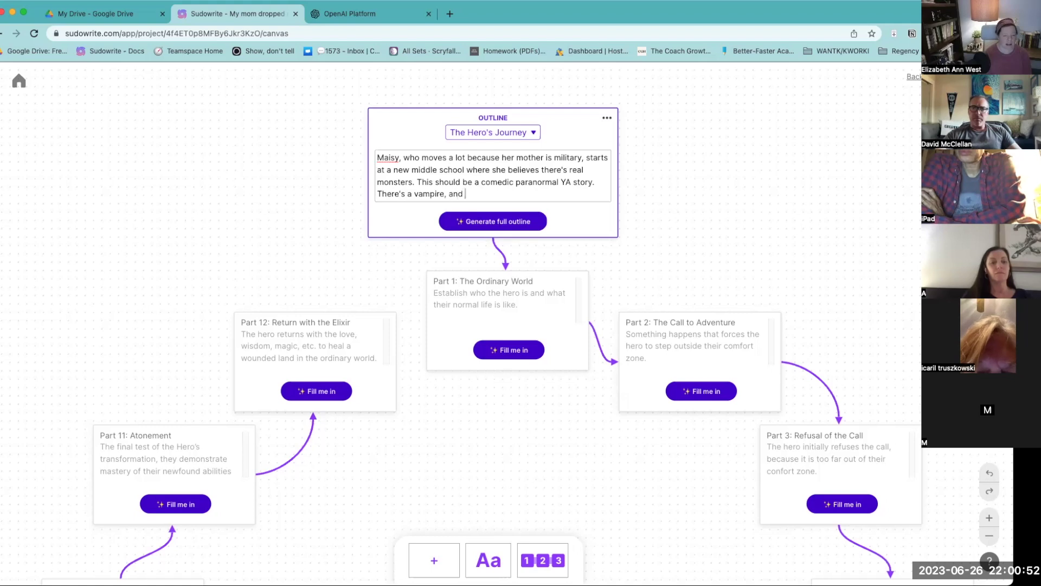
type("a swamp creature, and add more")
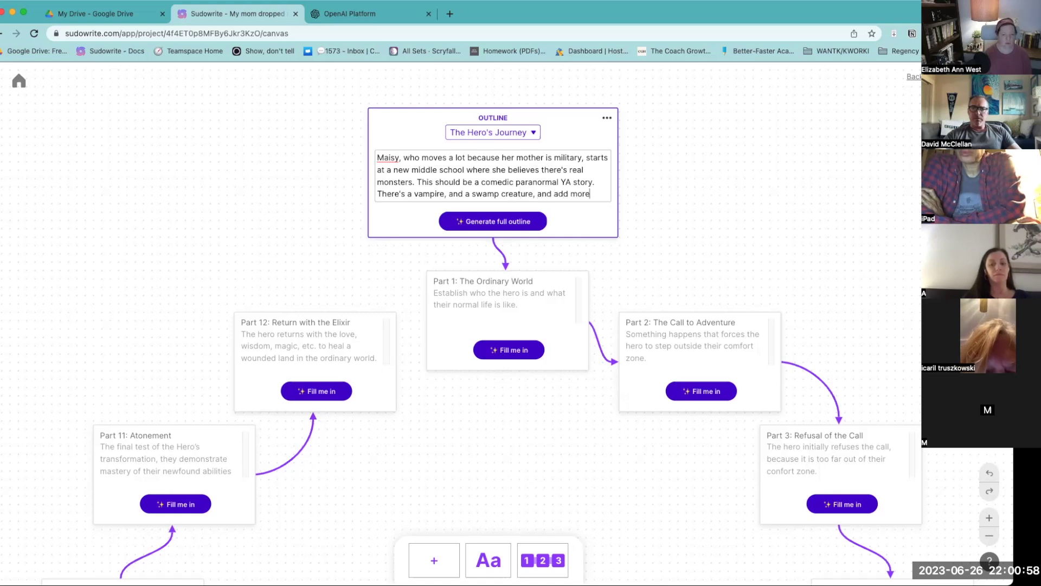
type(" monsters")
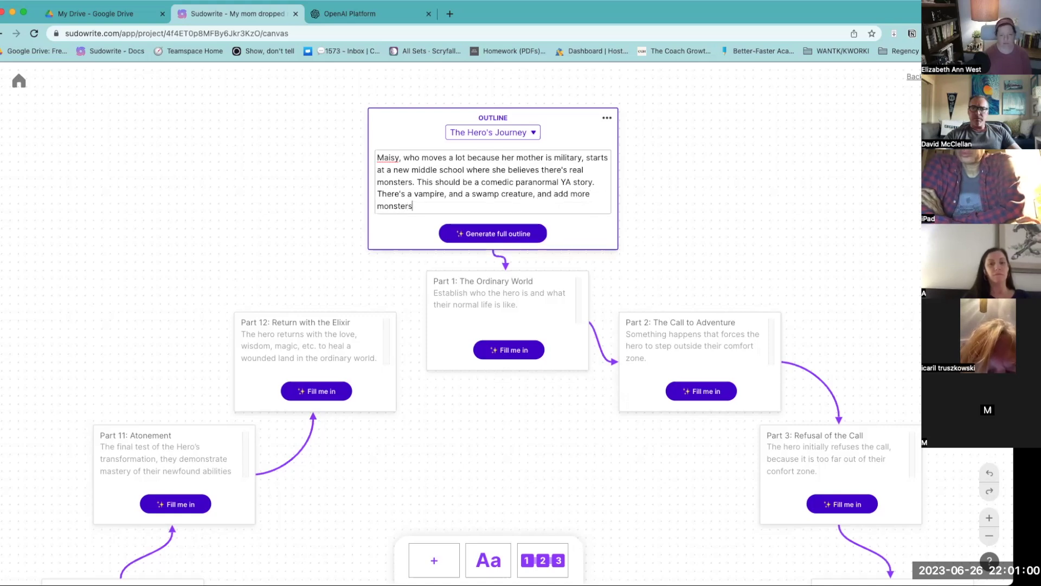
left_click(539, 237)
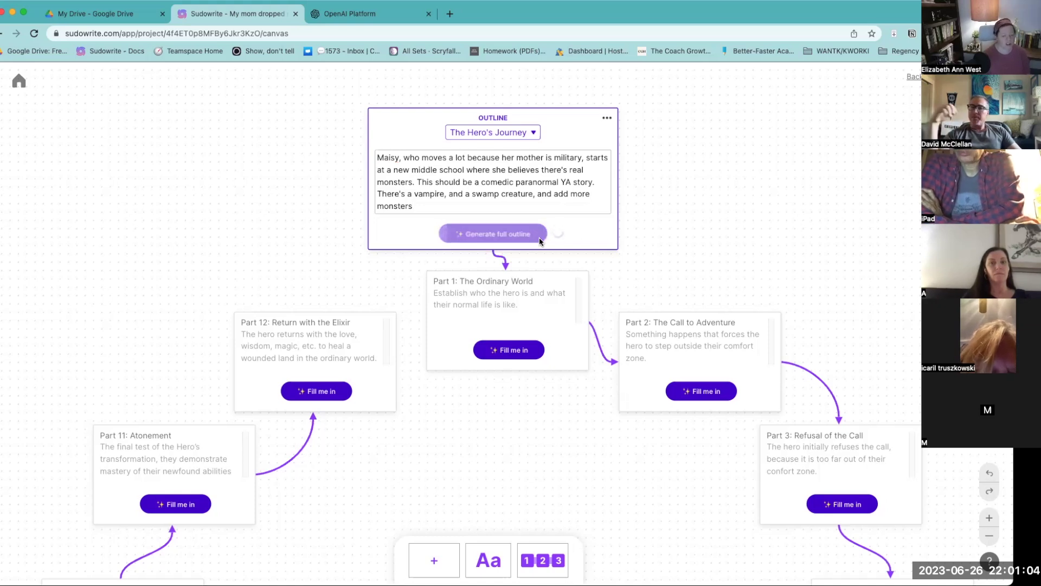
Step: Look through the Hero's Journey part cards, from The Ordinary World round to Return with the Elixir
scroll(632, 304, "down", 5)
scroll(634, 309, "down", 3)
scroll(583, 240, "up", 3)
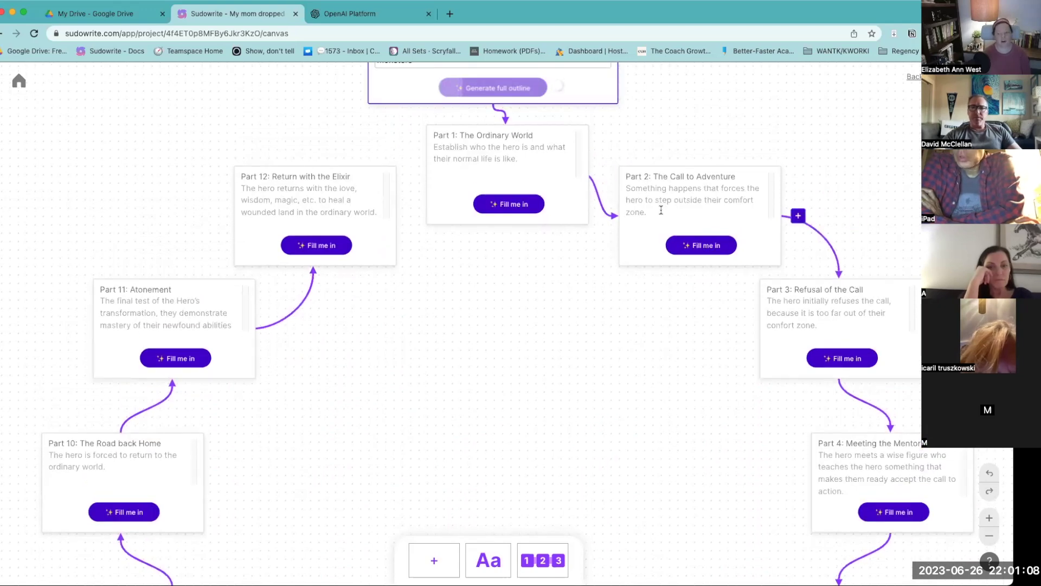
scroll(840, 424, "down", 2)
scroll(837, 420, "down", 10)
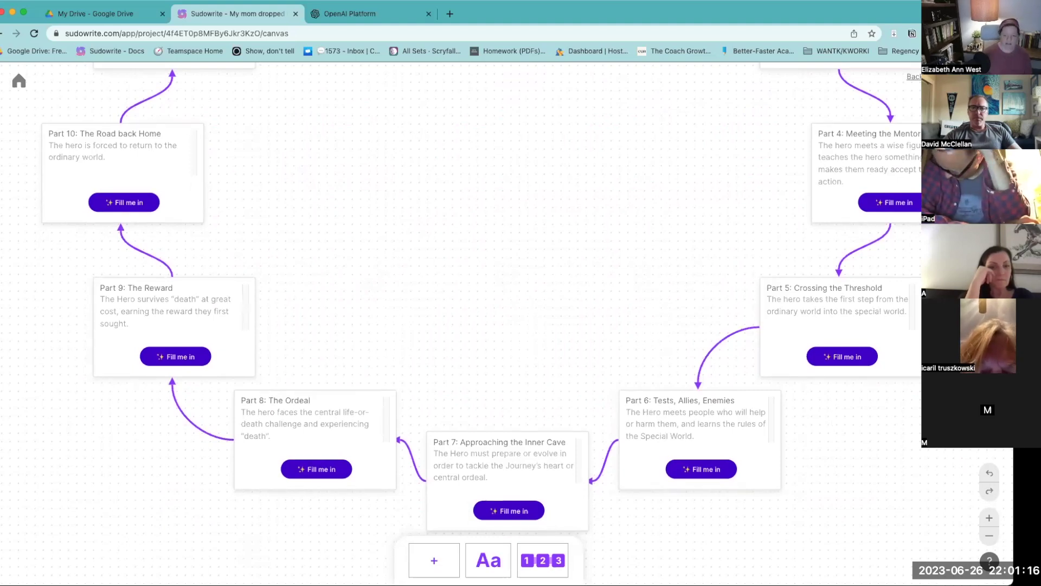
scroll(640, 347, "up", 11)
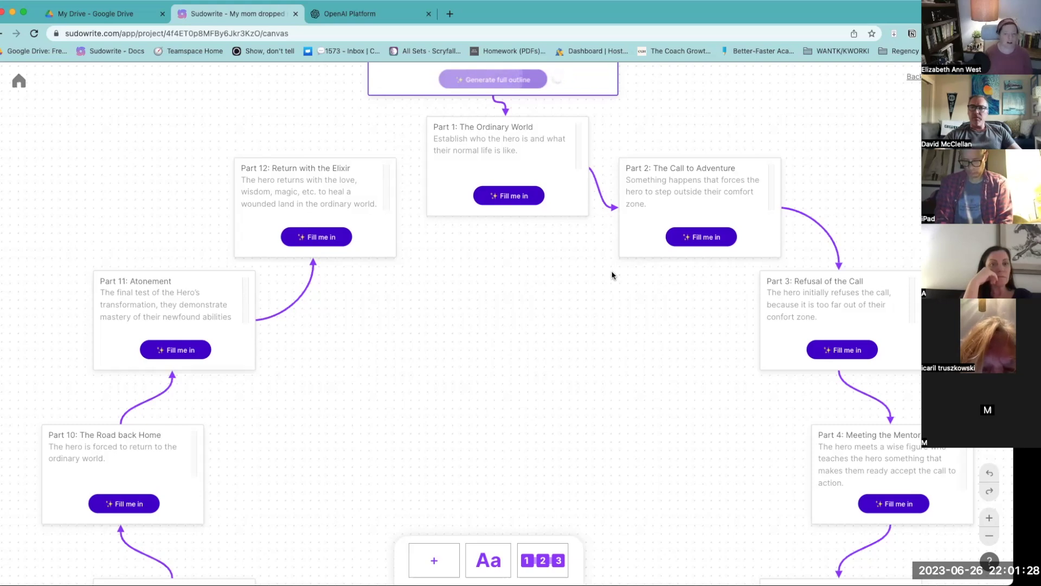
scroll(563, 439, "up", 1)
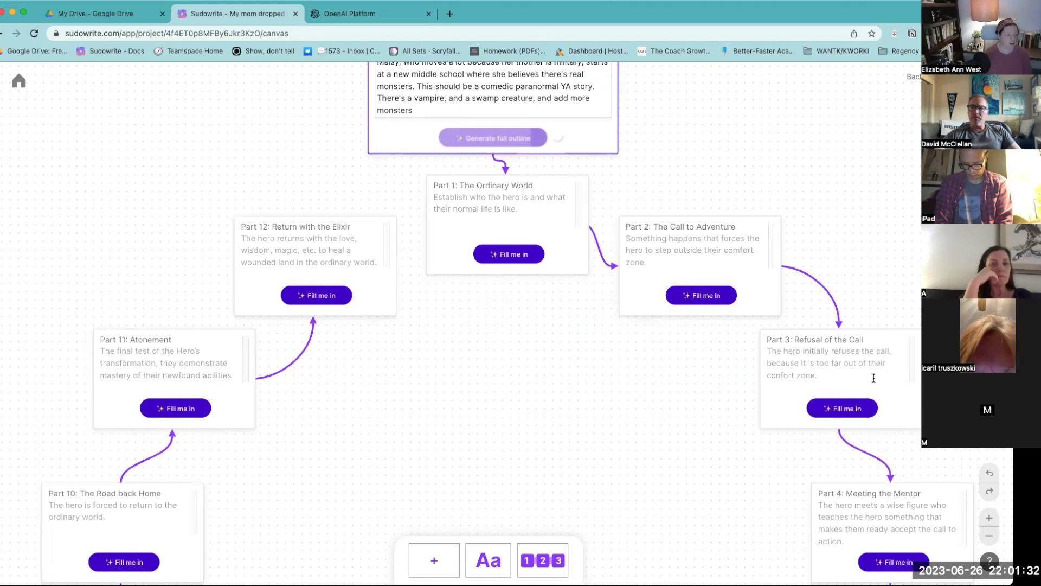
scroll(838, 367, "up", 1)
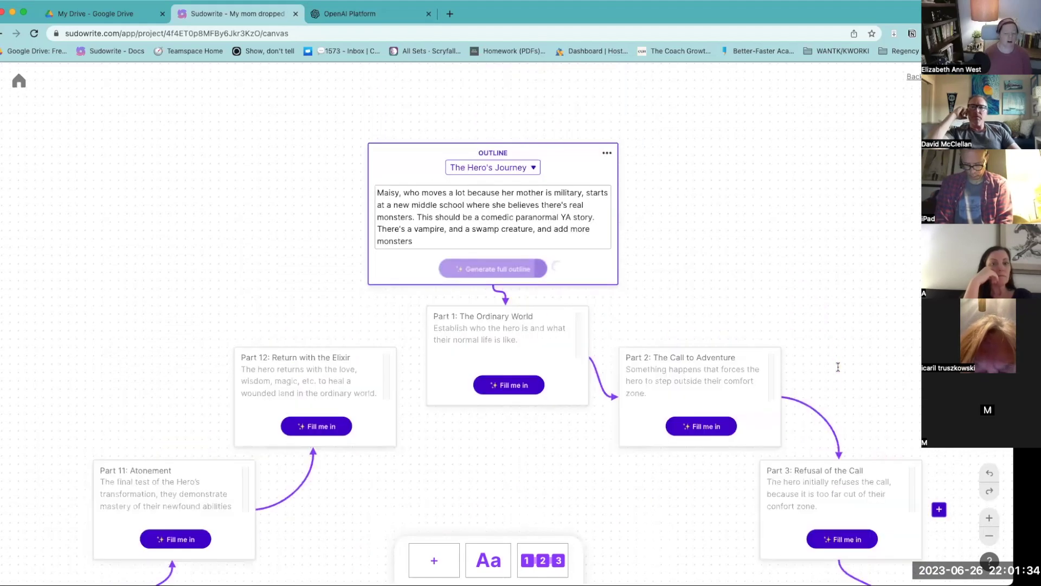
scroll(800, 378, "up", 4)
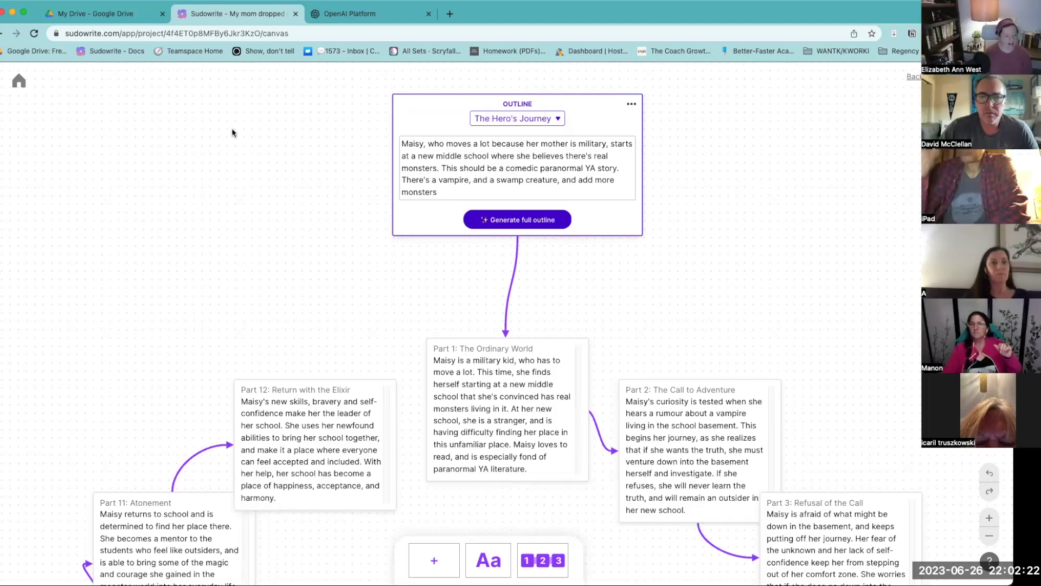
Step: Move the Part 3: Refusal of the Call card clear of the Part 2: The Call to Adventure card
scroll(771, 284, "down", 5)
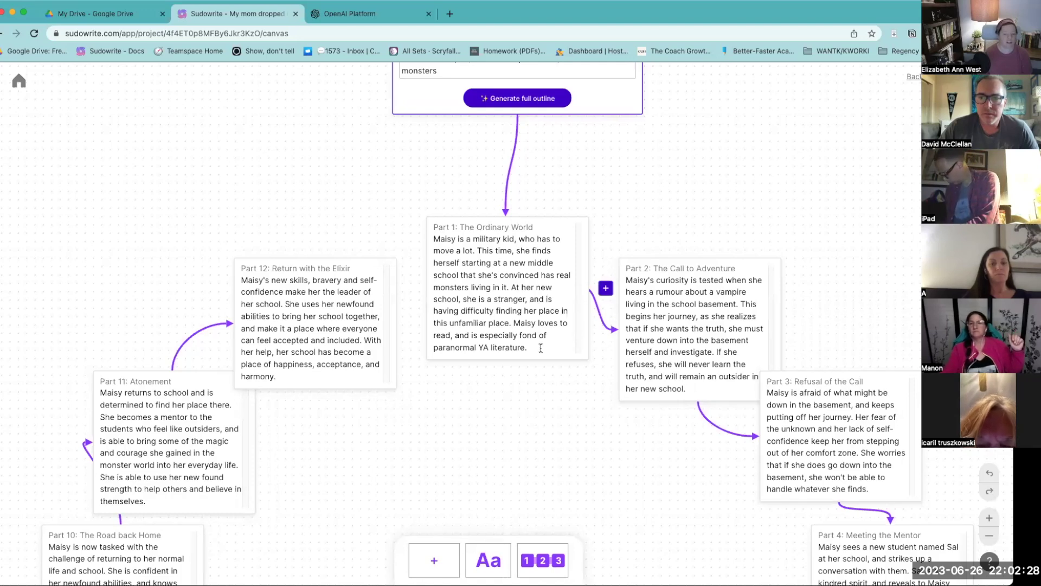
scroll(678, 475, "right", 2)
scroll(678, 475, "down", 1)
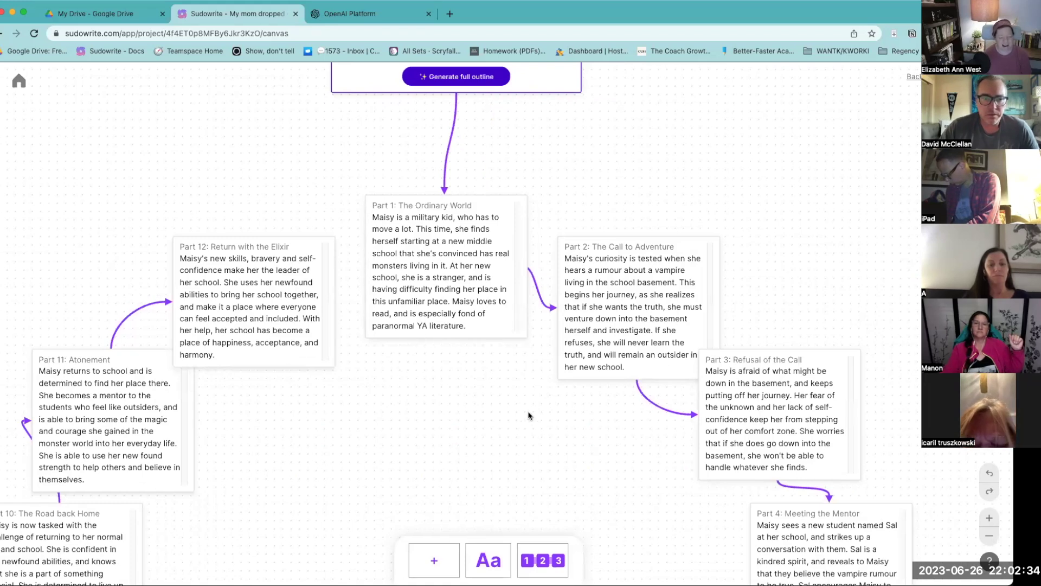
left_click_drag(830, 368, 889, 296)
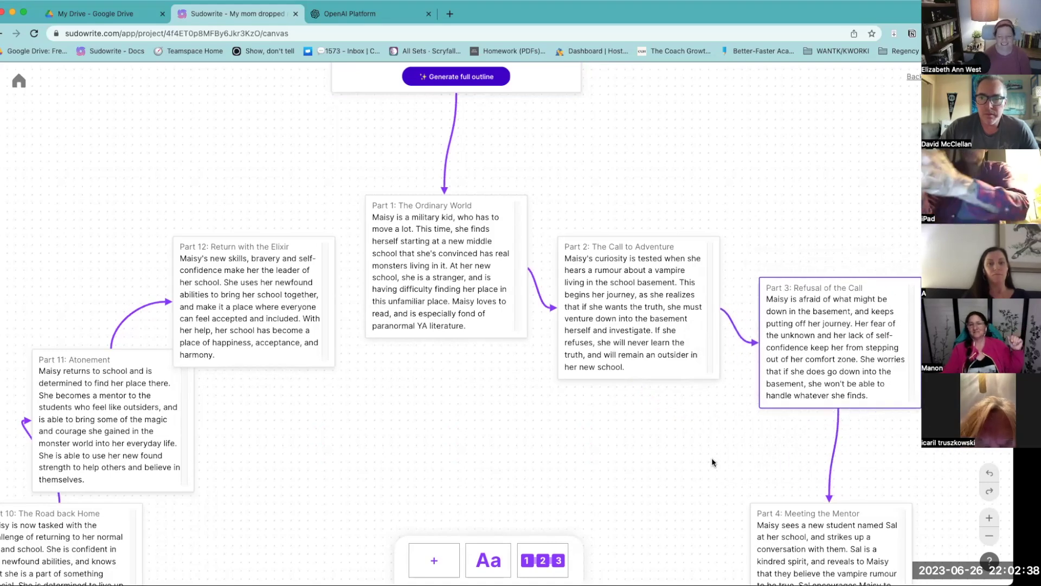
scroll(712, 462, "right", 5)
scroll(712, 462, "down", 2)
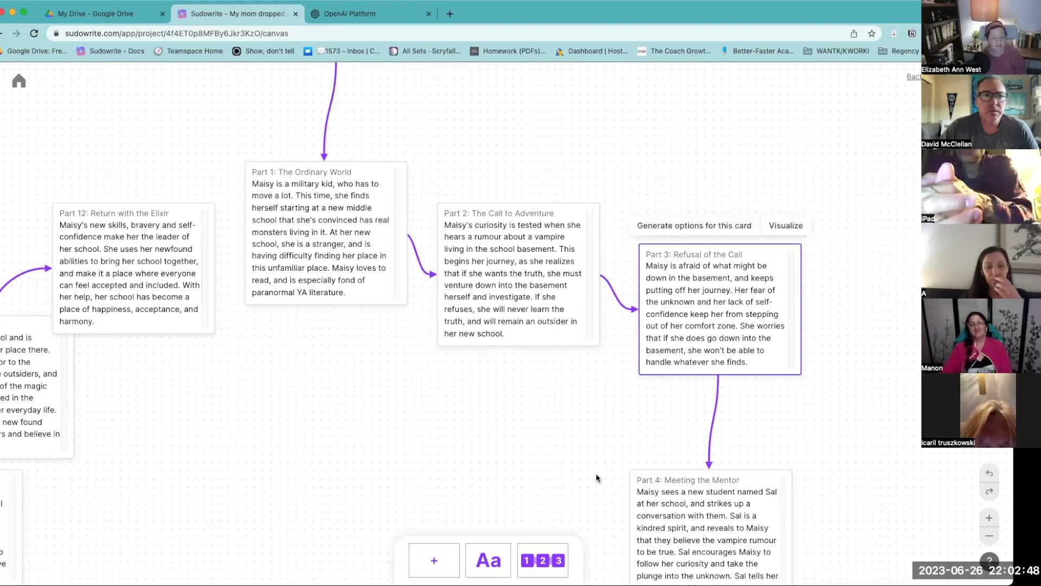
Step: Move the Part 4: Meeting the Mentor card up and outward, clear of the Part 5: Crossing the Threshold card
left_click_drag(588, 467, 565, 400)
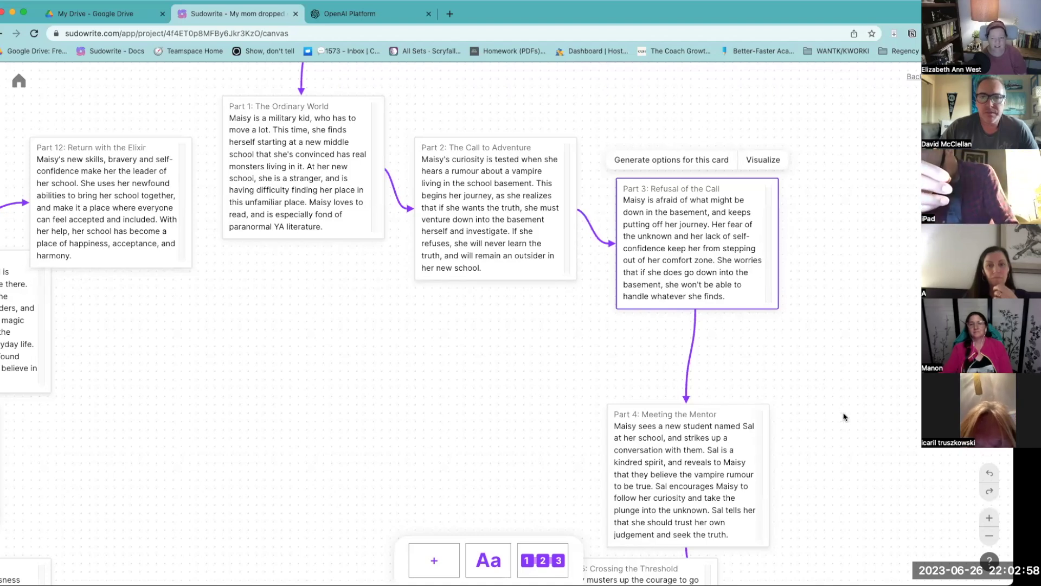
scroll(845, 379, "down", 4)
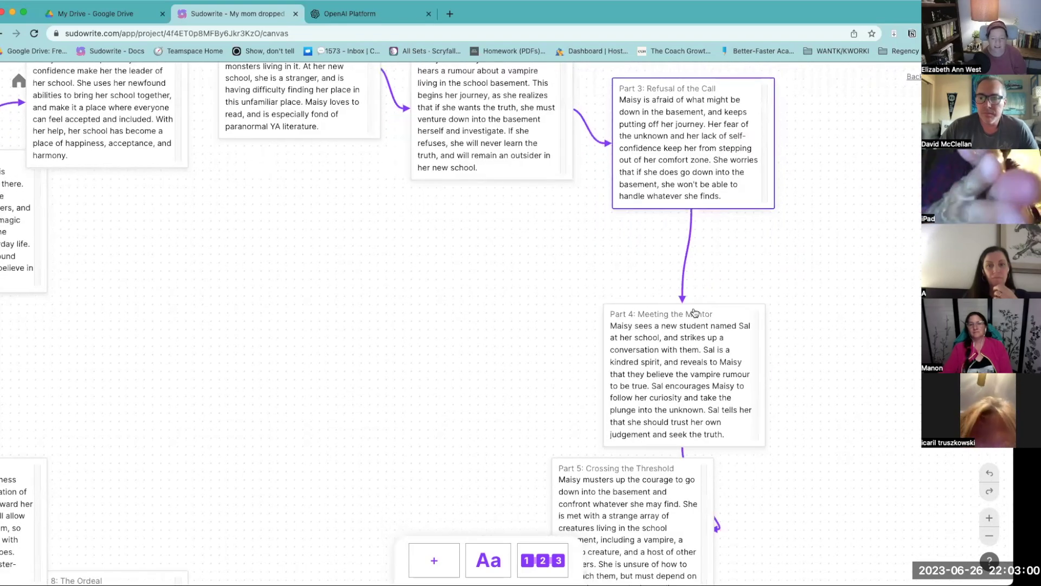
left_click_drag(733, 317, 767, 268)
Step: Move the Part 5: Crossing the Threshold card beneath the Part 4 card, clear of the Part 6: Tests, Allies, Enemies card
left_click_drag(828, 504, 837, 427)
scroll(822, 450, "down", 3)
scroll(815, 438, "down", 2)
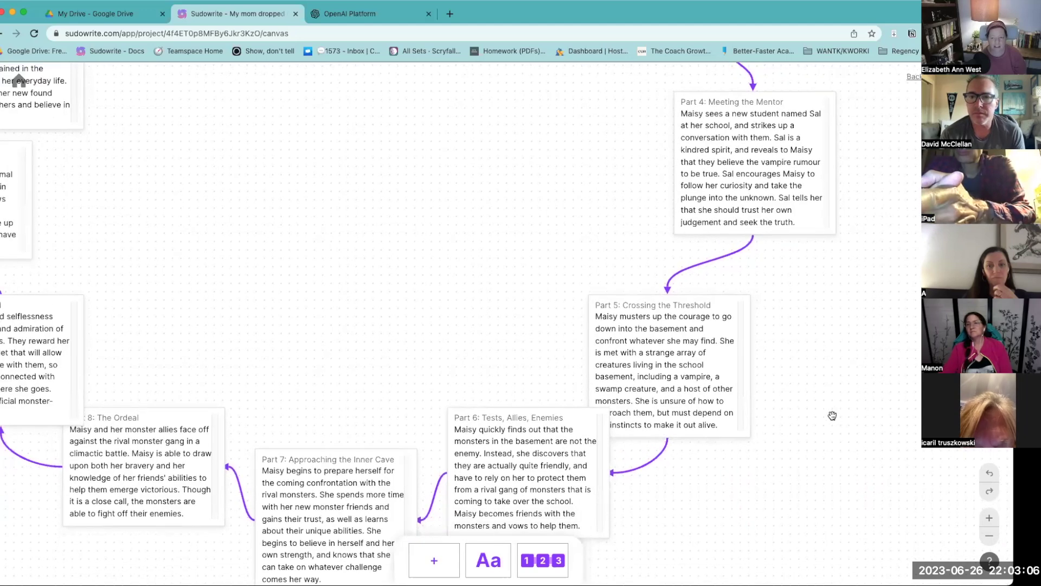
scroll(773, 382, "down", 1)
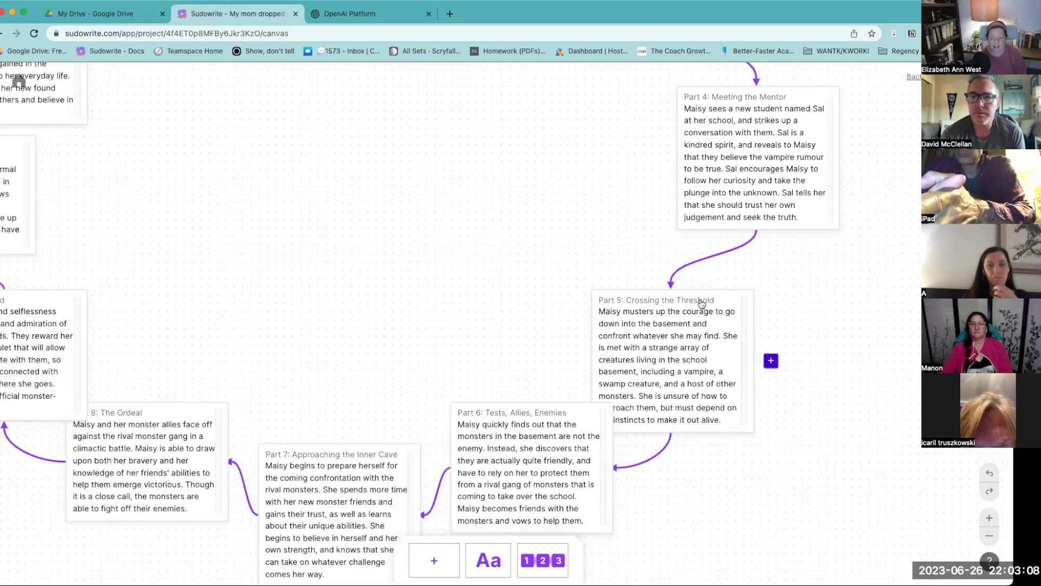
left_click_drag(715, 298, 795, 287)
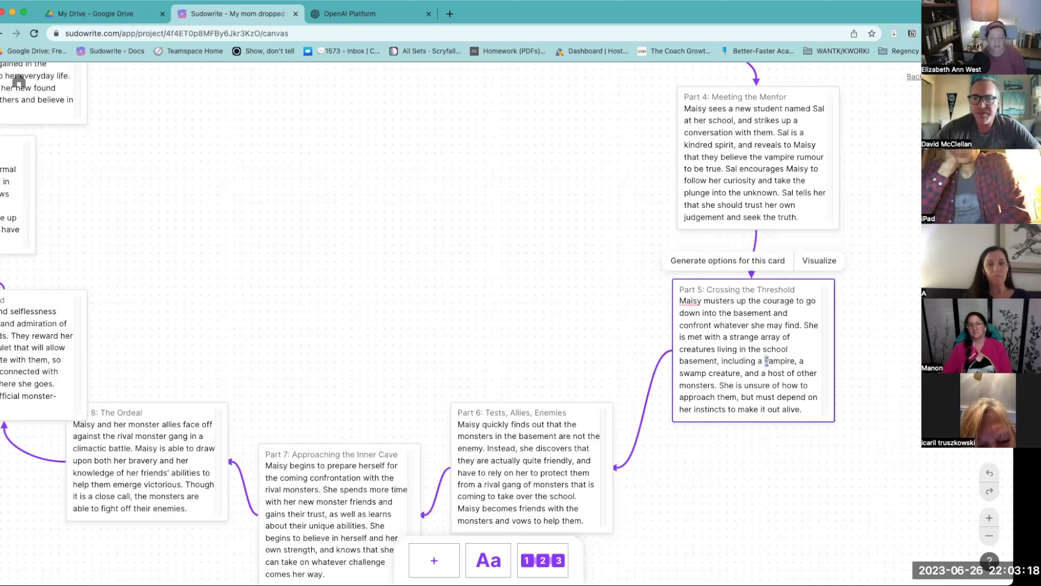
Step: Highlight the list of monsters in the Part 5 card and compare it with the concept in the outline card
left_click_drag(766, 360, 723, 379)
scroll(705, 374, "up", 10)
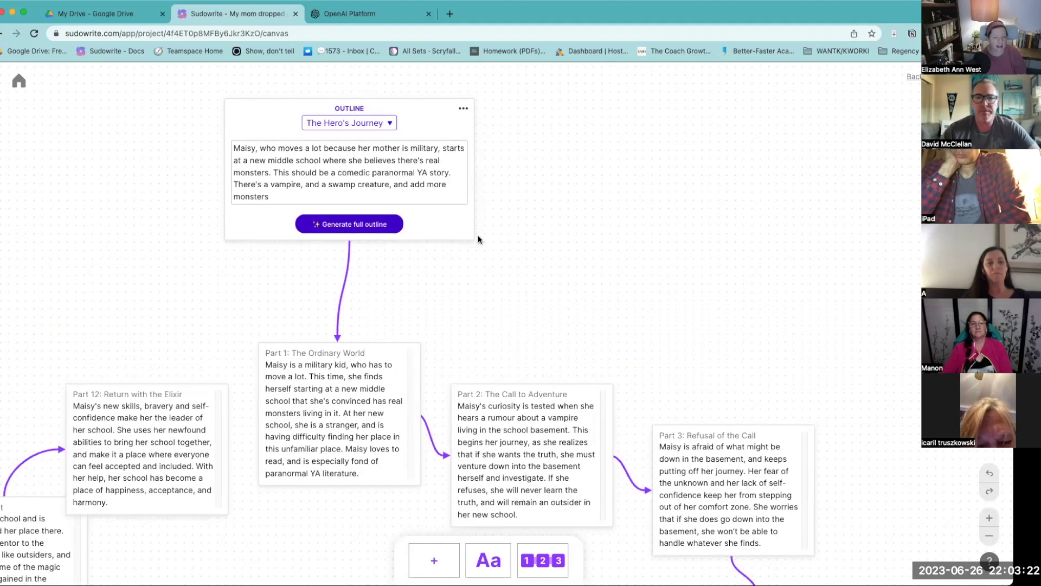
scroll(872, 479, "down", 10)
scroll(872, 480, "down", 5)
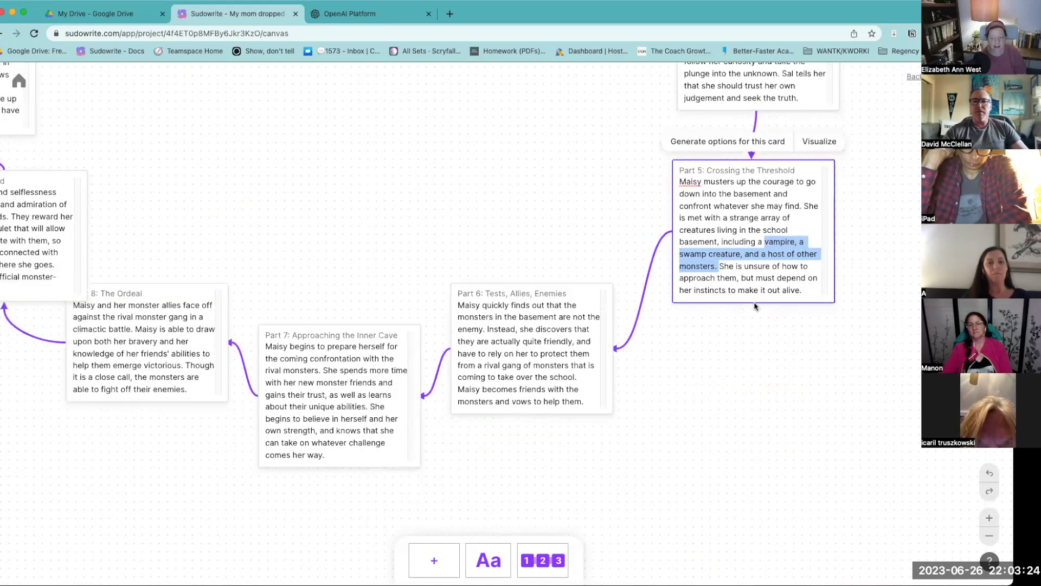
left_click(505, 448)
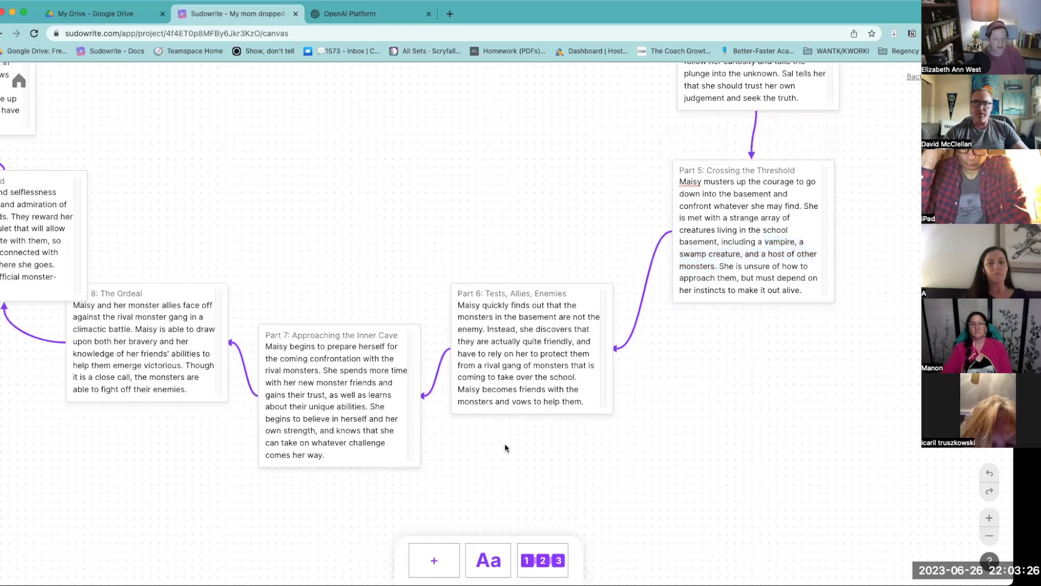
Step: Move the Part 8: The Ordeal card clear of the Part 9: The Reward card
scroll(464, 469, "left", 10)
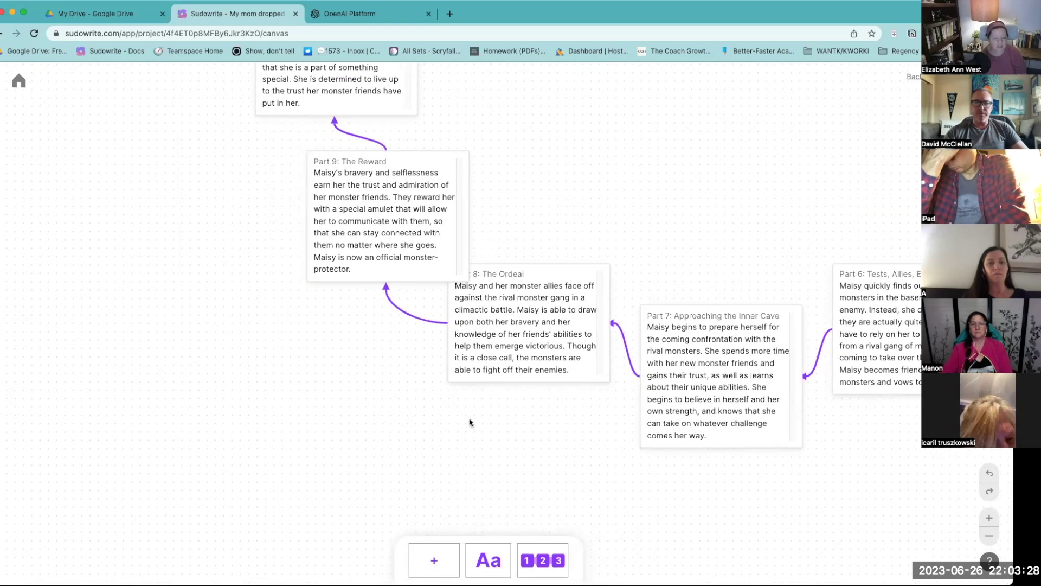
scroll(564, 480, "left", 4)
left_click_drag(709, 361, 690, 412)
left_click(715, 311)
scroll(720, 332, "up", 3)
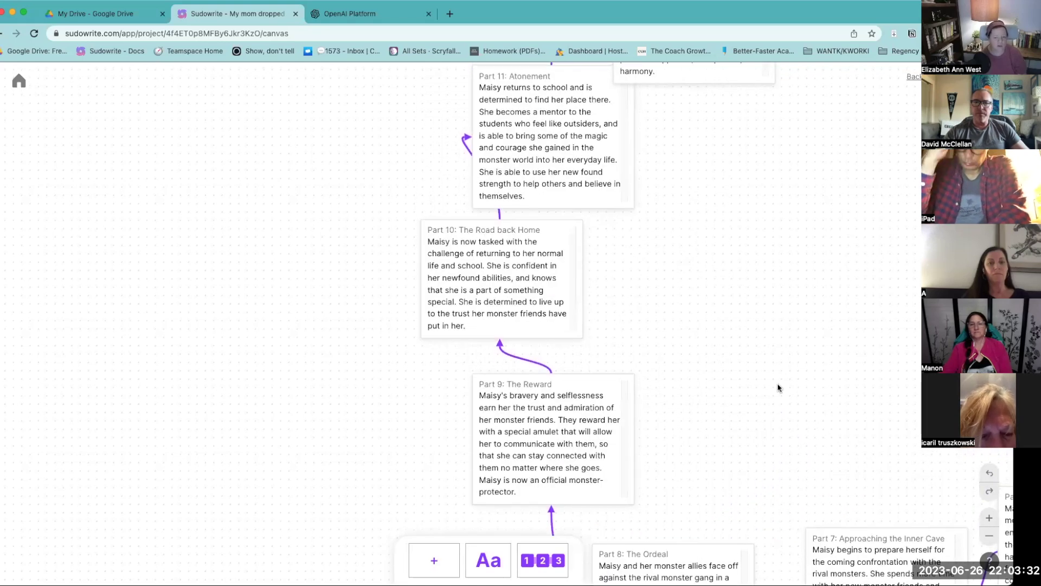
Step: Delete all the story text in the Part 5: Crossing the Threshold card
scroll(840, 416, "right", 10)
scroll(839, 416, "down", 4)
double_click(818, 237)
key("super+a")
key("BackSpace")
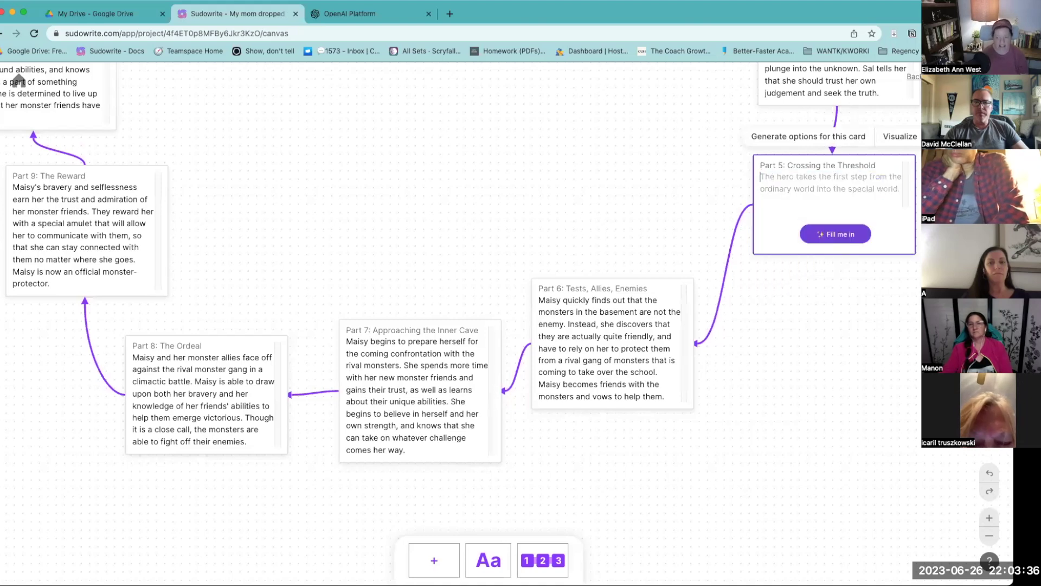
Step: Append "Sal used to go to the school and transferred back, she knows the monsters are real, but they're nice." to the Part 4 card
scroll(845, 262, "up", 5)
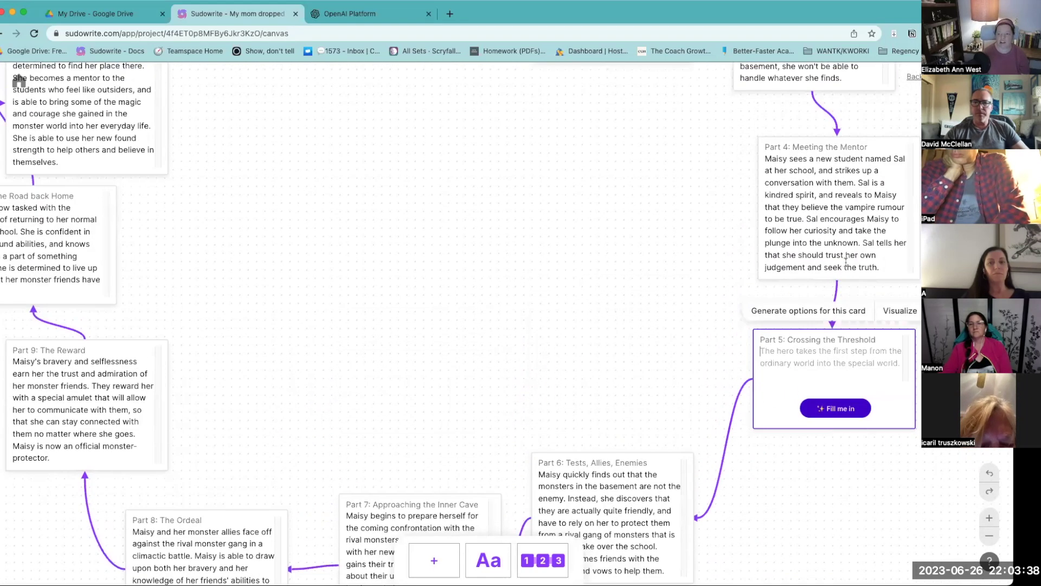
left_click(870, 202)
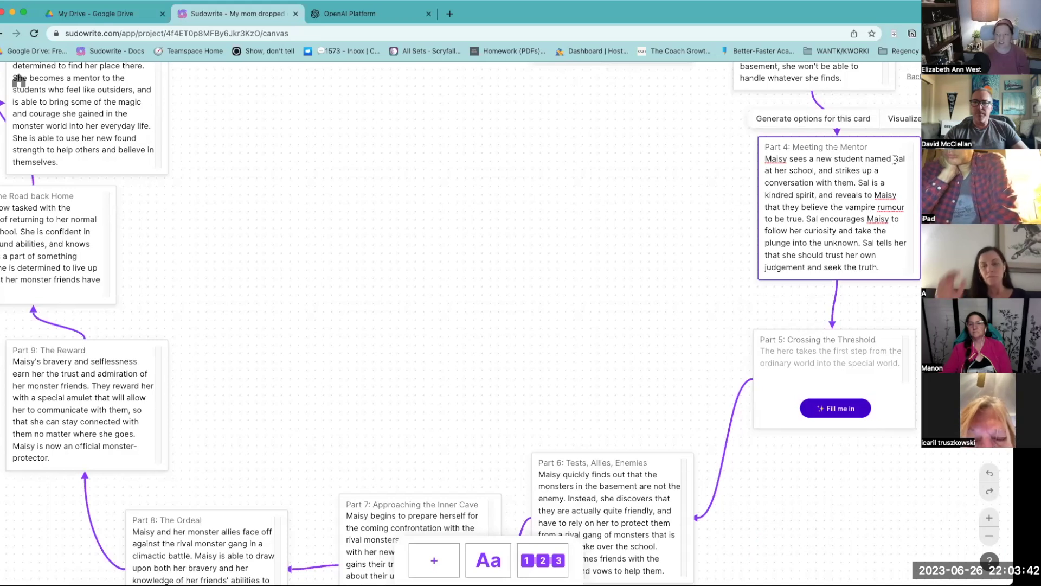
left_click(897, 267)
type("S")
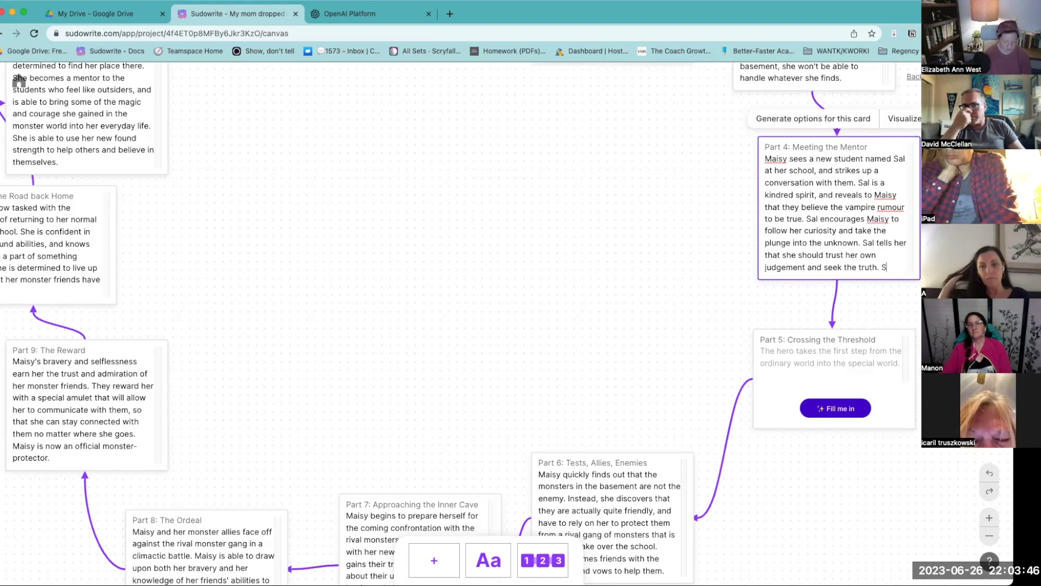
type("al used to g")
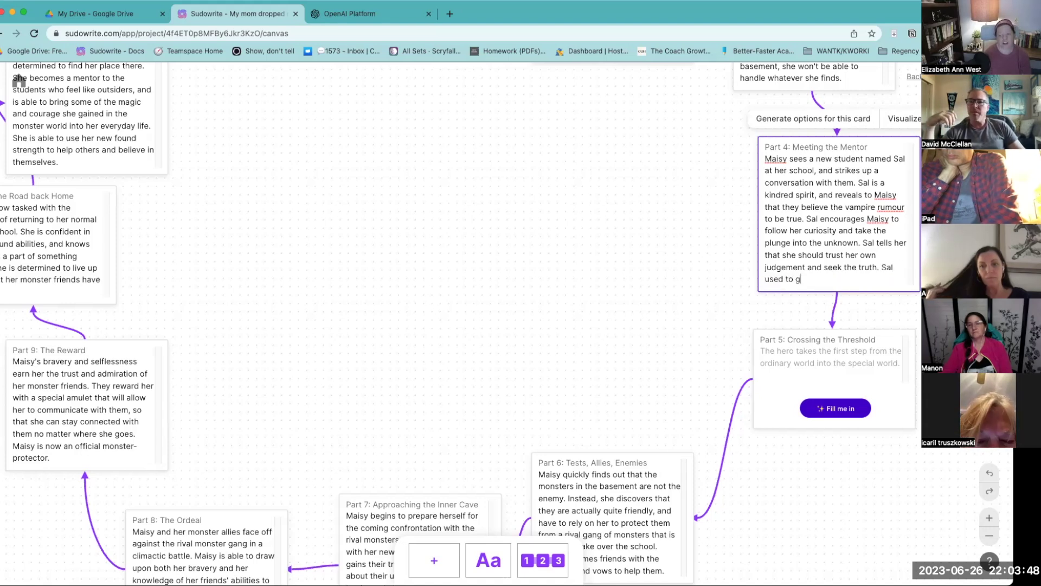
type("o to the school")
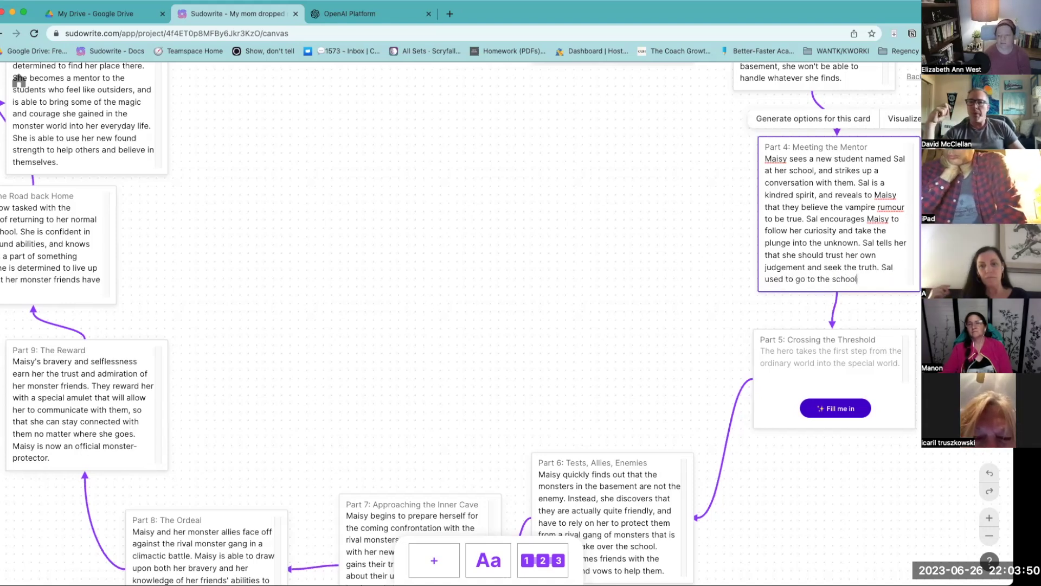
type(" and transfer")
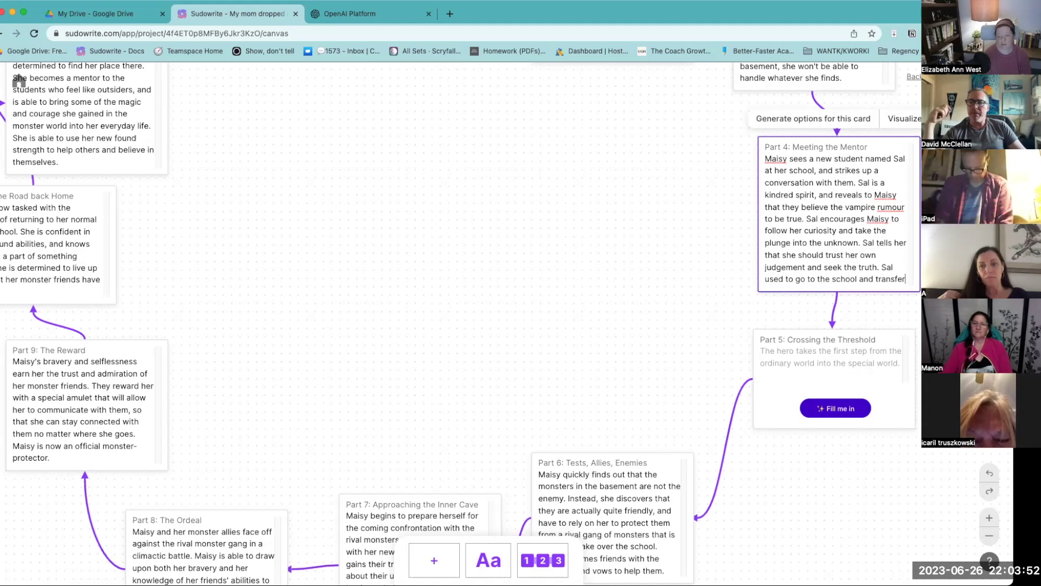
type("red back, she")
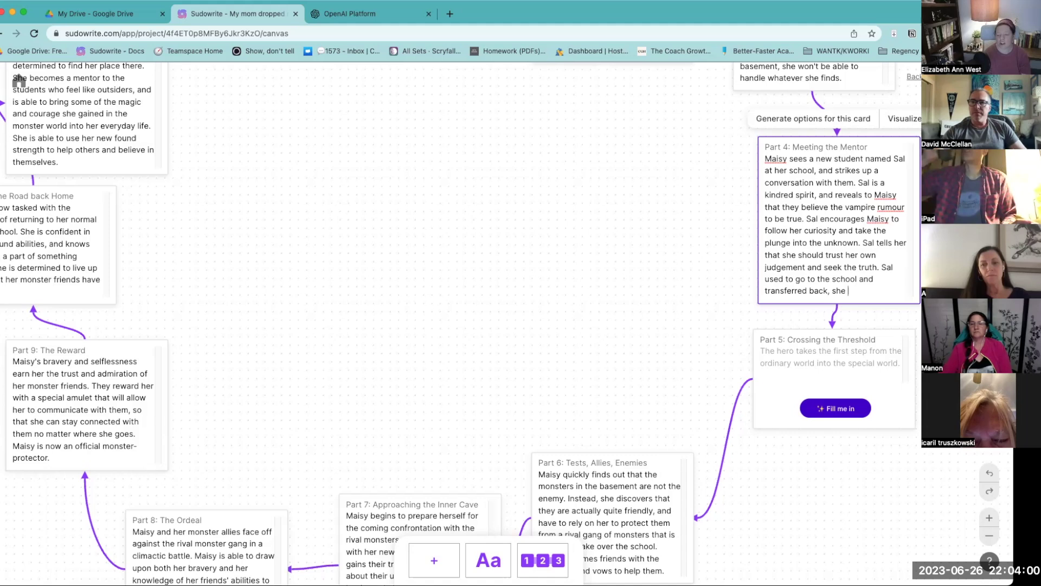
type("knows the monsters are real, but they're nice.")
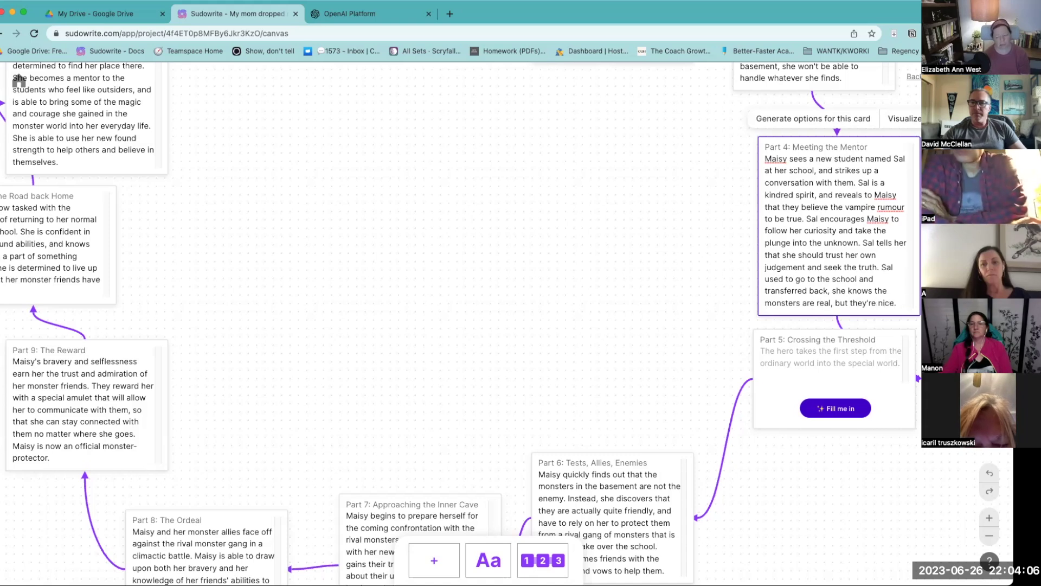
Step: Generate new text for the emptied Part 5: Crossing the Threshold card and read it through
left_click(866, 406)
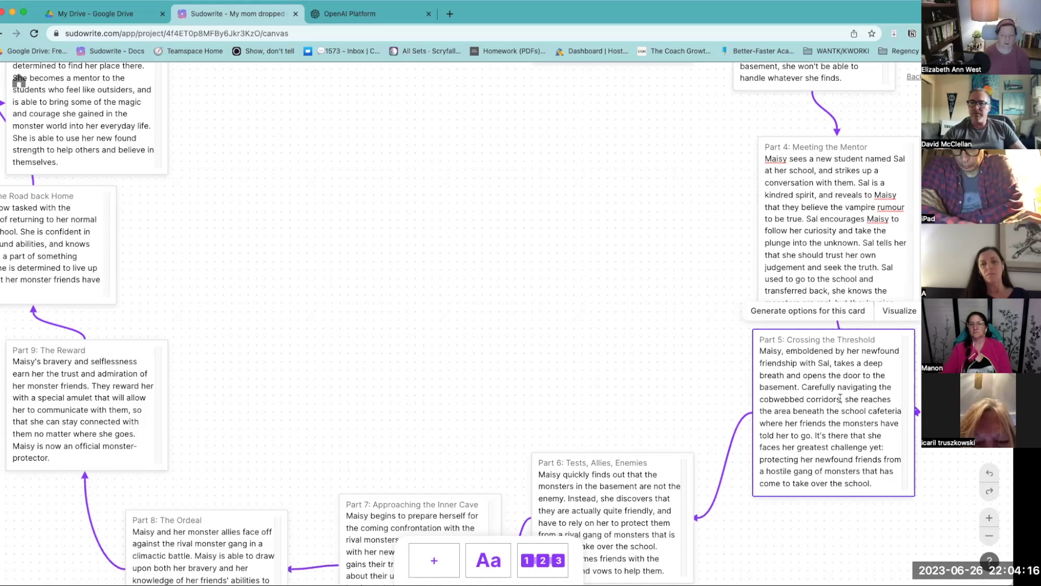
scroll(841, 426, "down", 2)
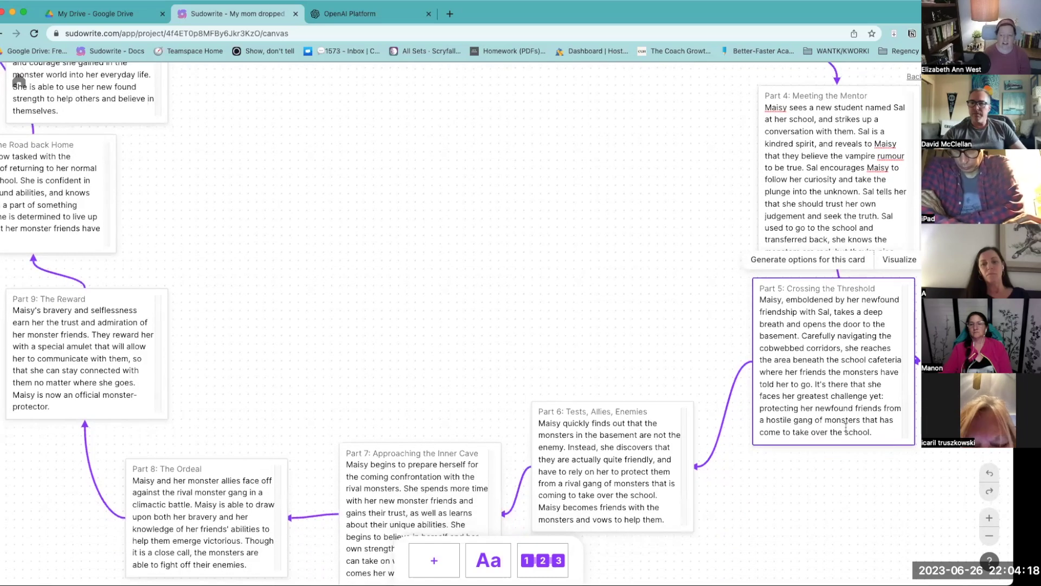
scroll(842, 428, "down", 1)
left_click(827, 416)
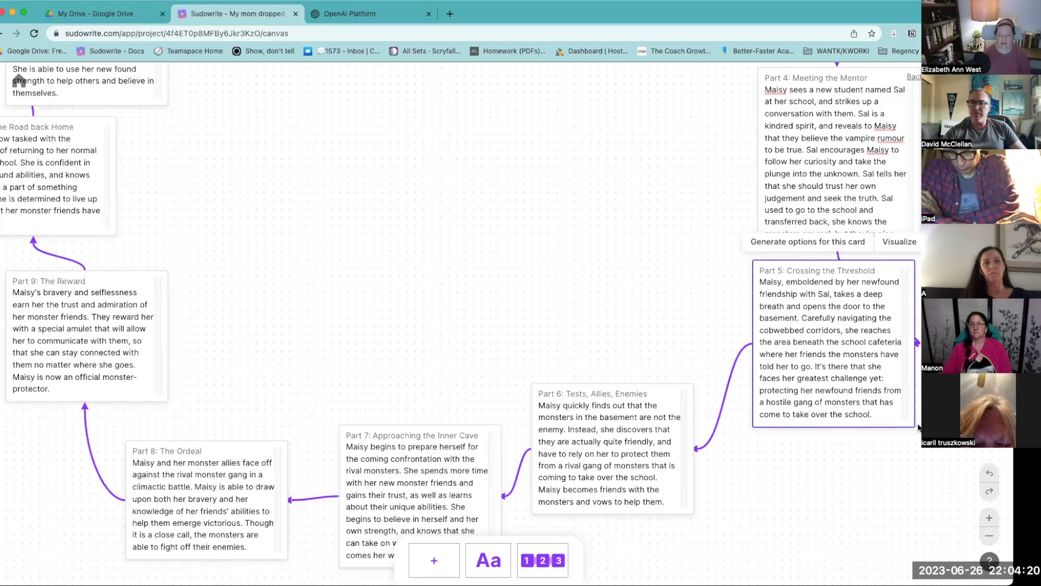
Step: Enlarge the Part 5: Crossing the Threshold card and replace its text with a freshly generated version
left_click_drag(915, 426, 927, 459)
double_click(840, 353)
triple_click(841, 354)
key("BackSpace")
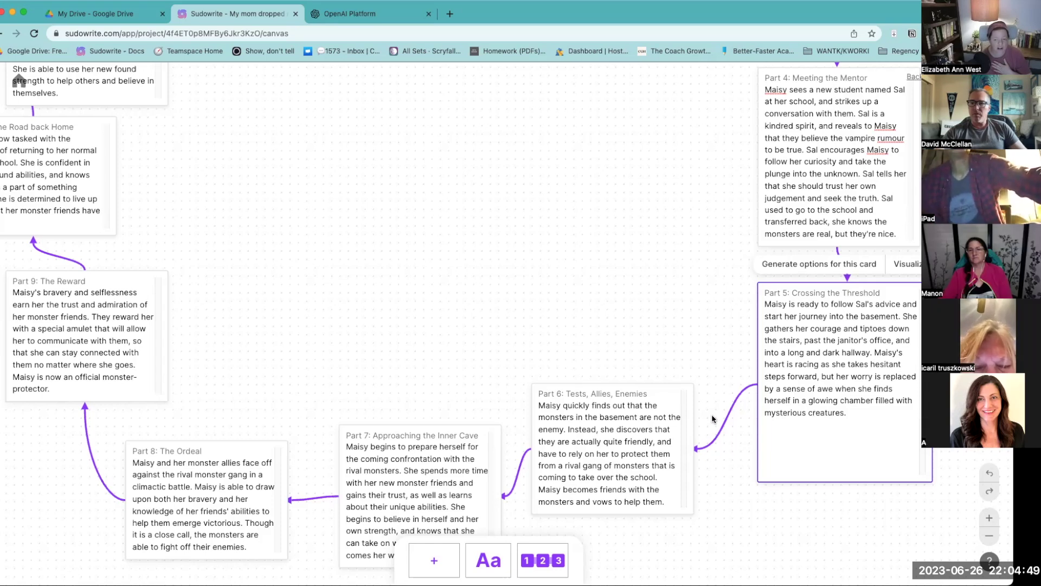
Step: Generate alternative options for the Part 6: Tests, Allies, Enemies card and read through them
left_click(589, 439)
left_click(583, 367)
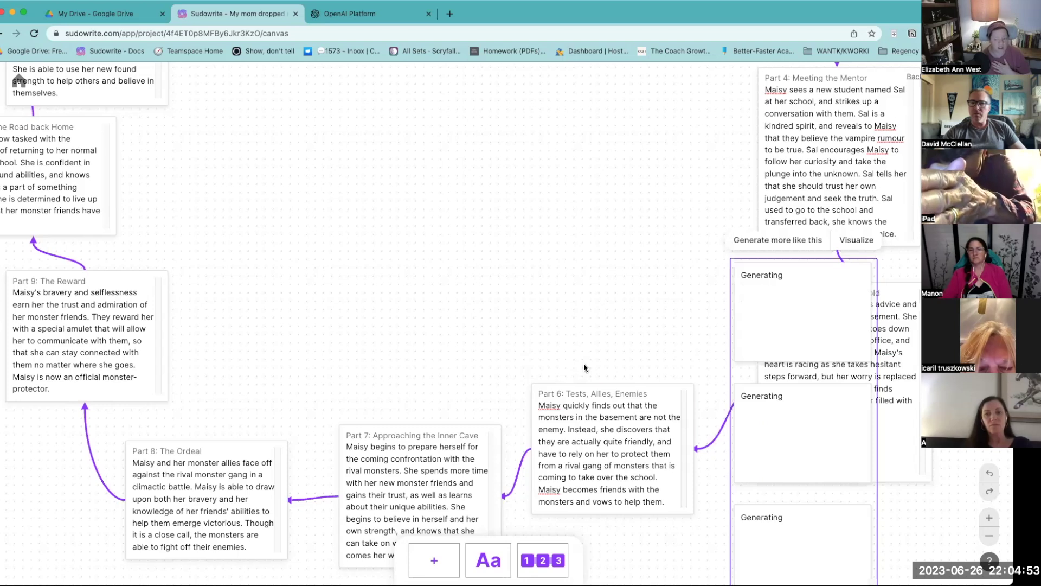
scroll(584, 367, "down", 3)
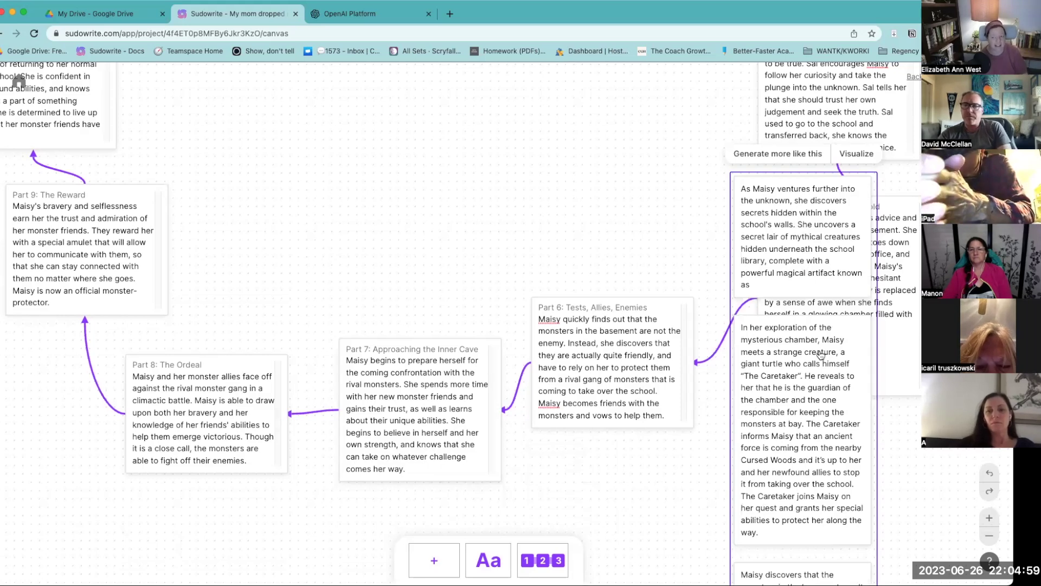
scroll(819, 396, "down", 3)
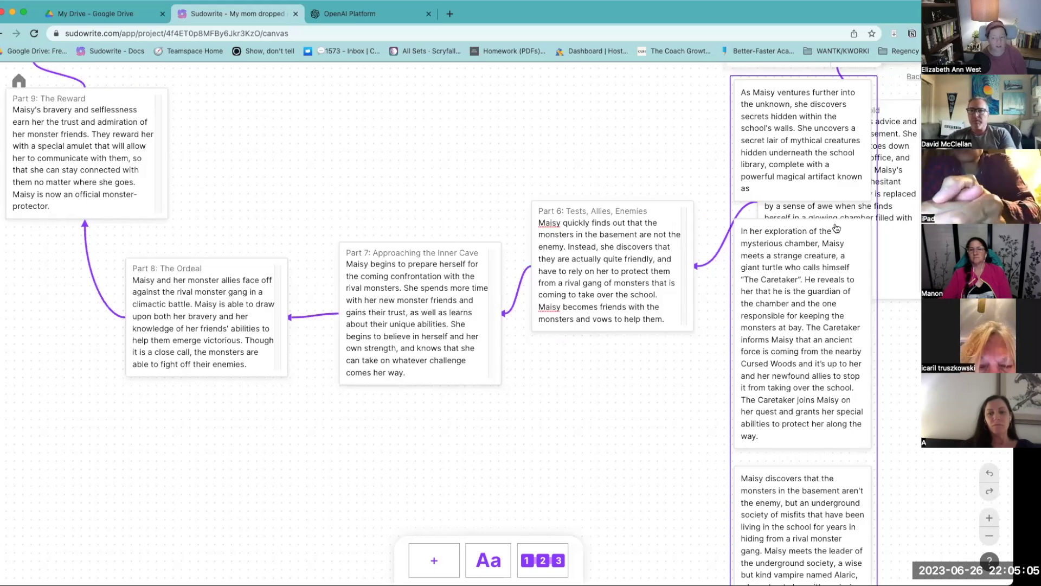
Step: Swap the giant turtle "The Caretaker" option into the Part 6 card and remove the leftover option cards
left_click_drag(798, 274, 630, 244)
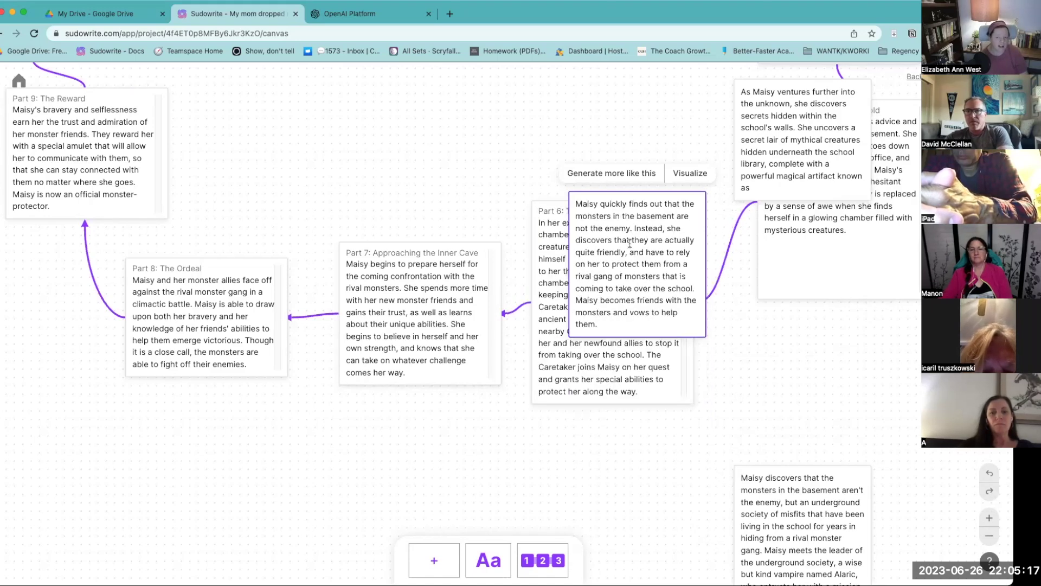
left_click_drag(655, 196, 852, 323)
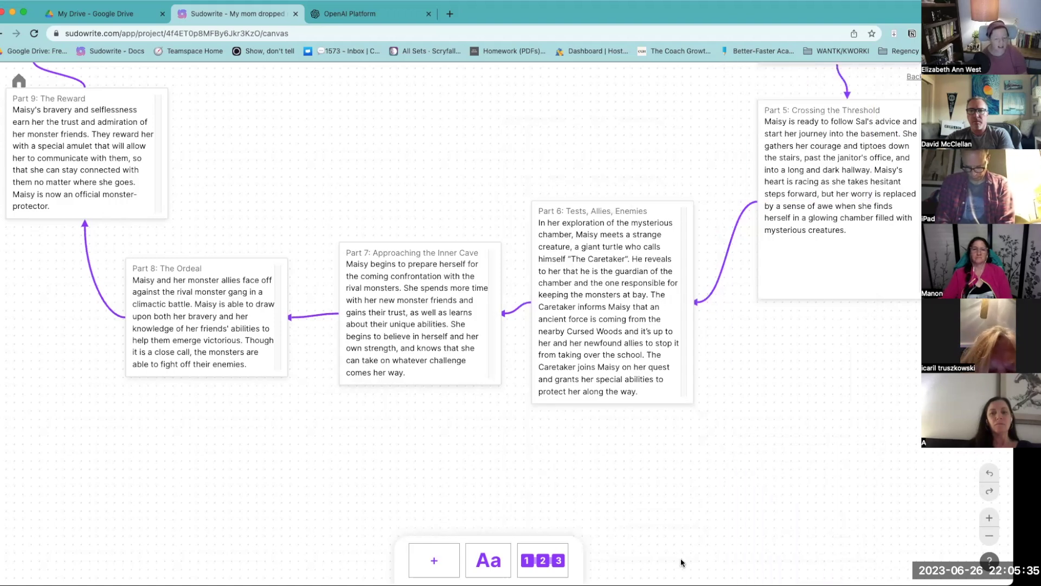
Step: Clear the Part 7: Approaching the Inner Cave and Part 8: The Ordeal cards and generate new text for both
left_click_drag(500, 482, 811, 483)
left_click(734, 337)
key("ctrl+a")
key("BackSpace")
left_click(515, 320)
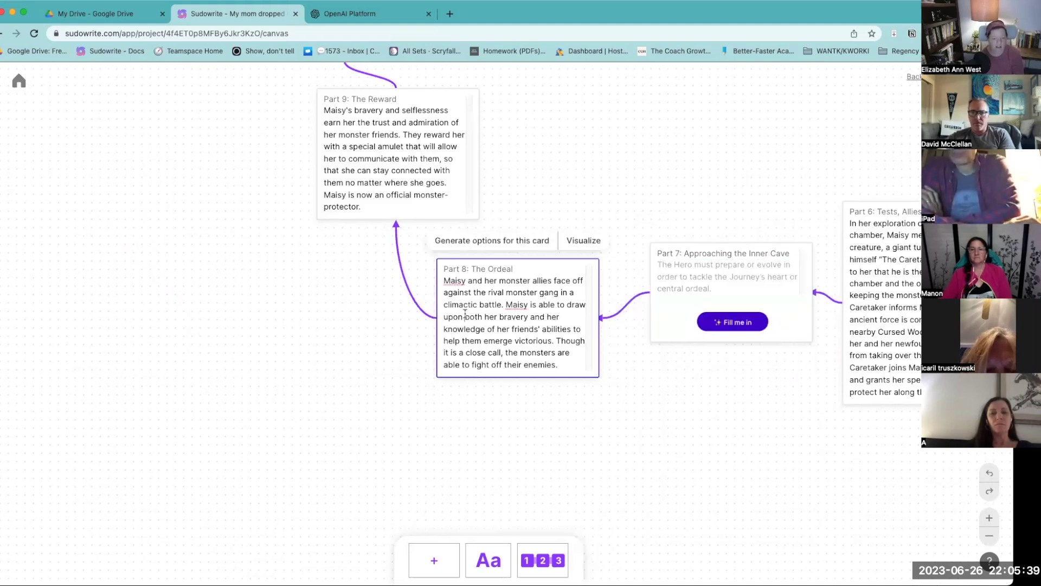
key("ctrl+a")
key("BackSpace")
left_click(742, 325)
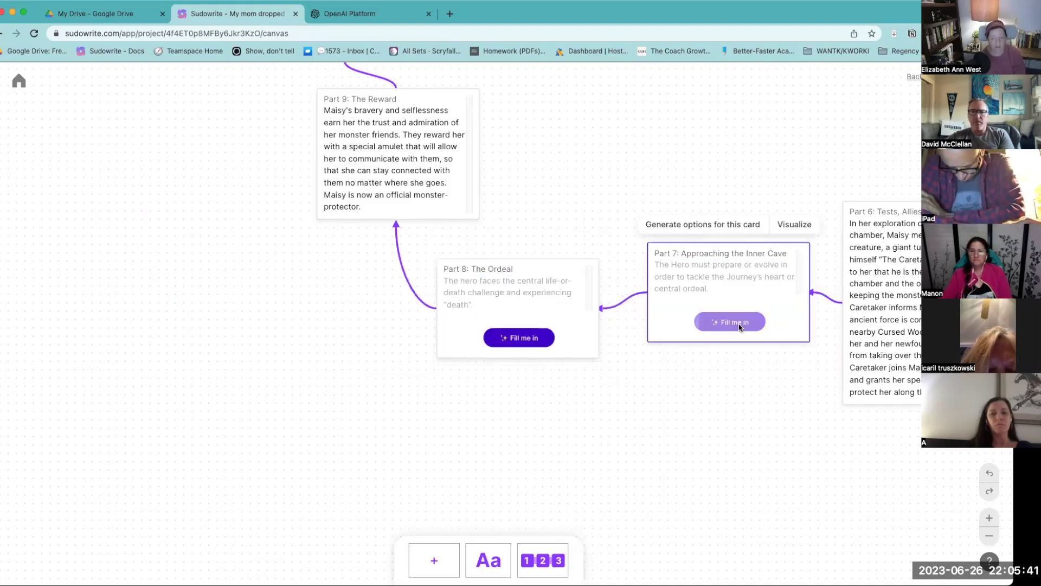
left_click(529, 338)
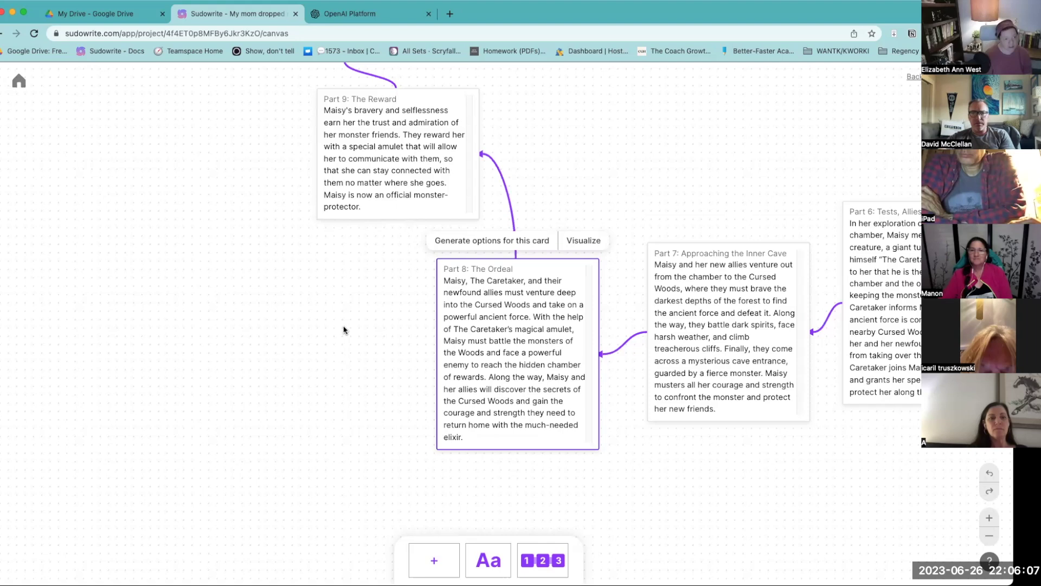
Step: Copy the complete outline, including all its part cards, from the Hero's Journey outline card on the canvas
scroll(604, 155, "up", 8)
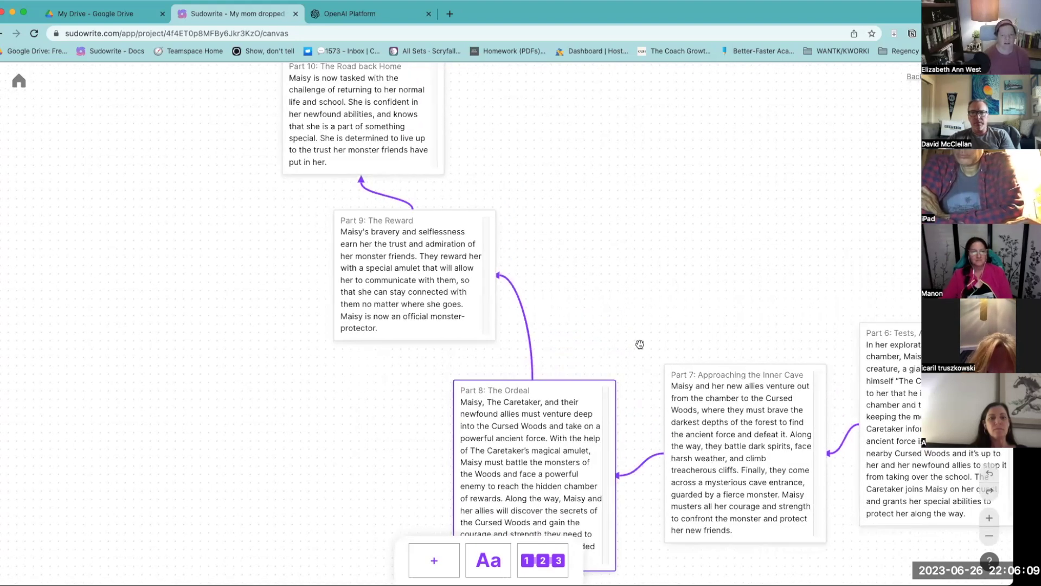
scroll(710, 267, "up", 10)
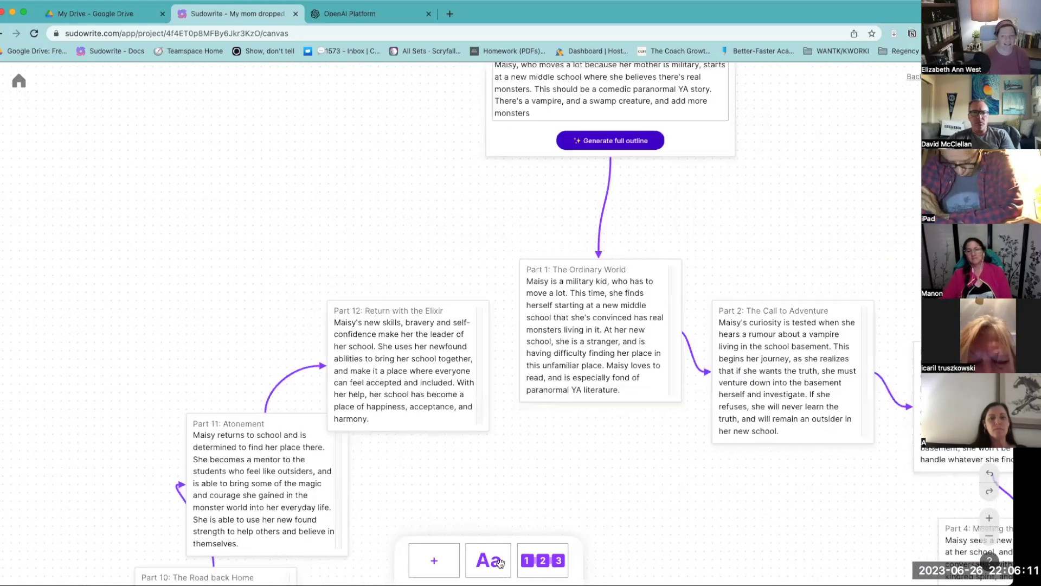
left_click_drag(686, 264, 678, 423)
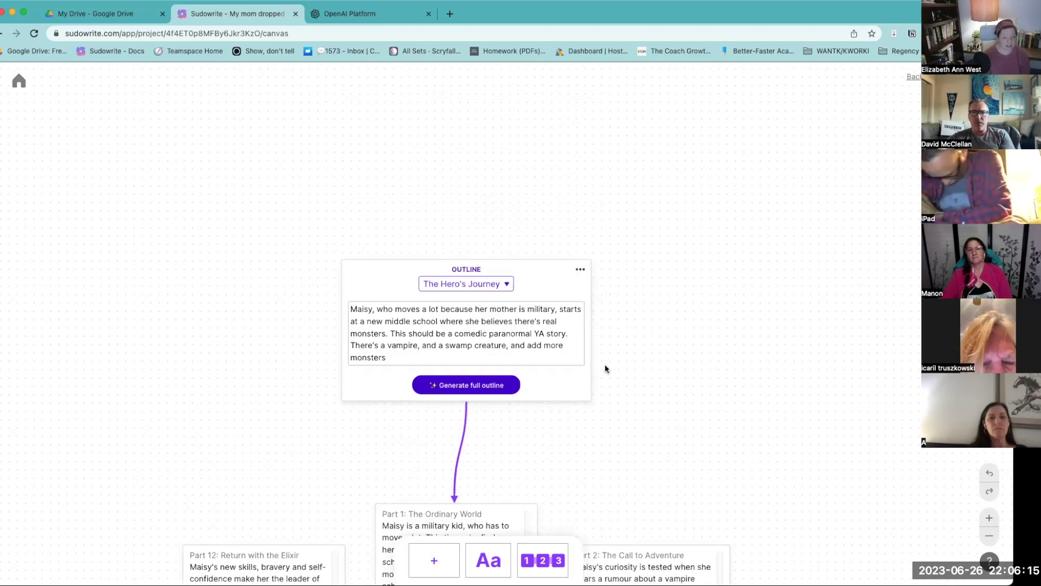
left_click(579, 270)
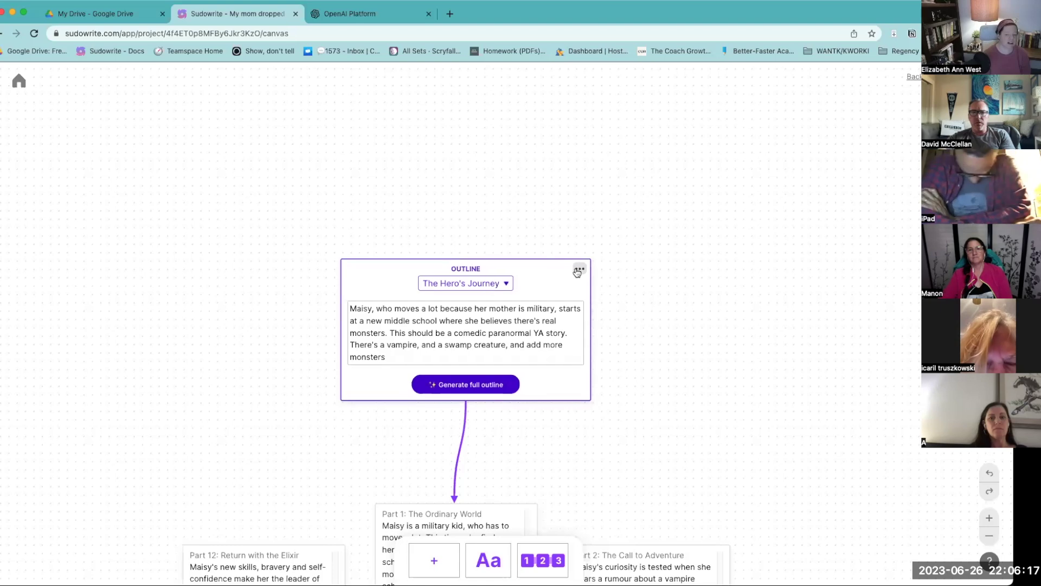
left_click(557, 282)
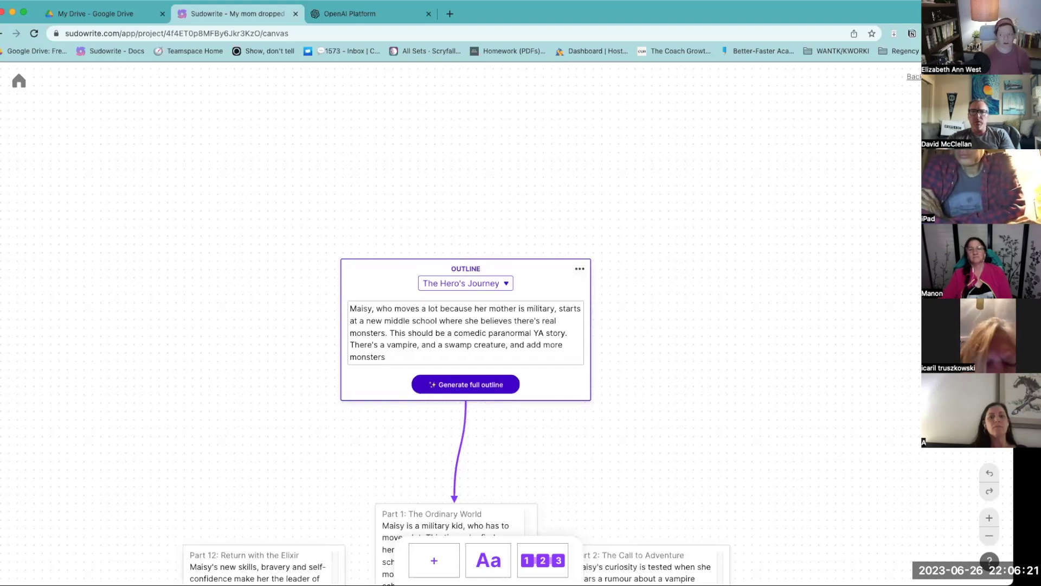
Step: Return from the canvas to the project's documents, add a new document and paste the copied outline into it
left_click(913, 76)
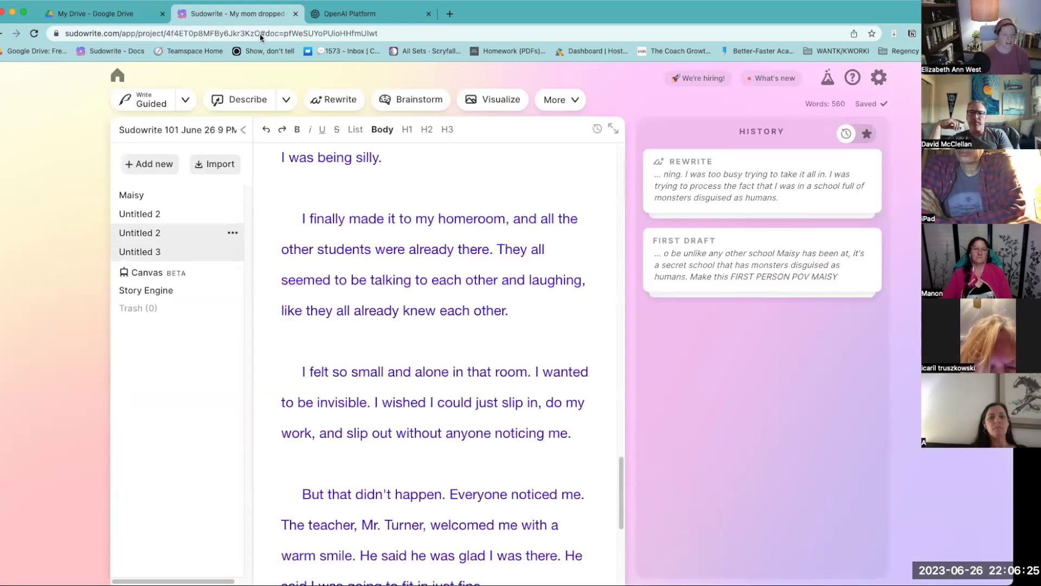
left_click(161, 171)
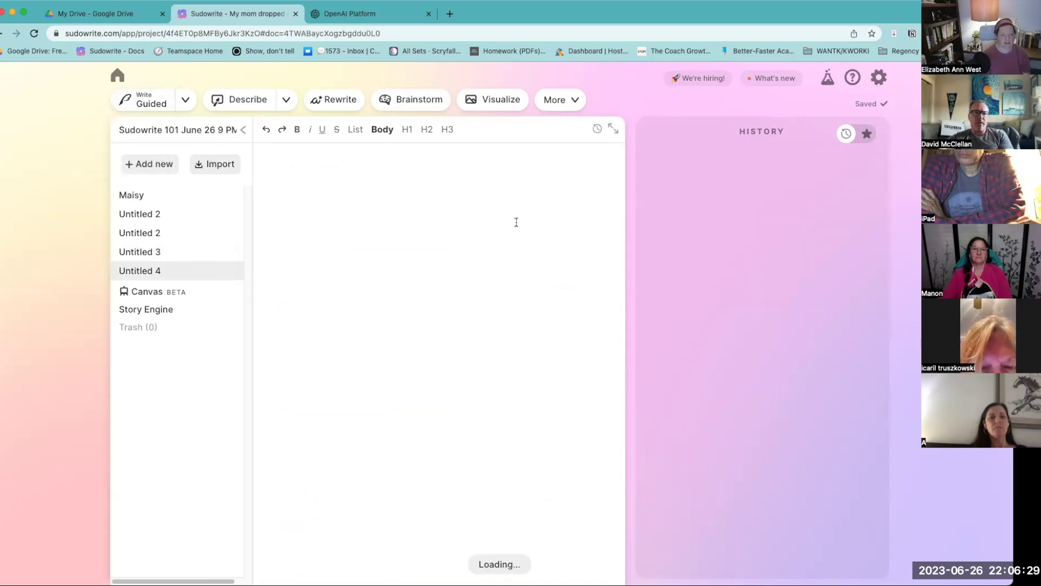
key("super+v")
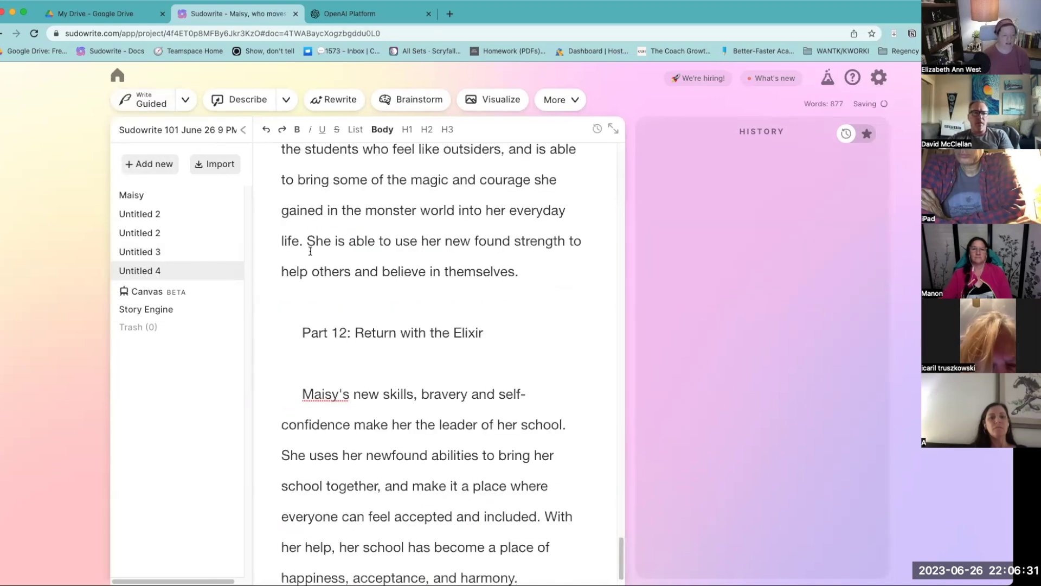
Step: Rename the new document as Outline
double_click(142, 271)
type("Outline")
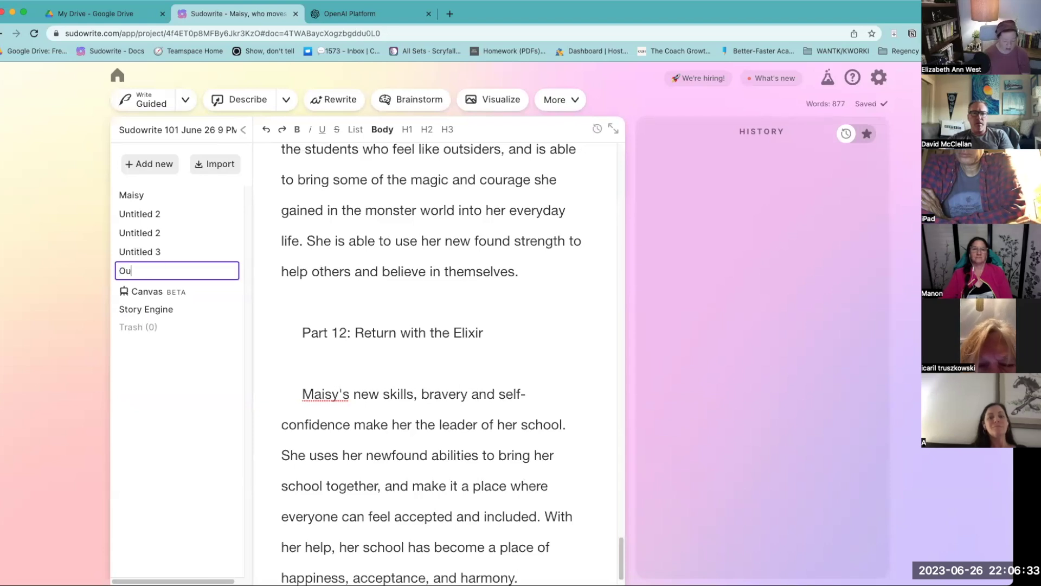
left_click(272, 365)
Step: Read through the pasted outline from the opening premise through Part 12: Return with the Elixir
scroll(499, 274, "up", 15)
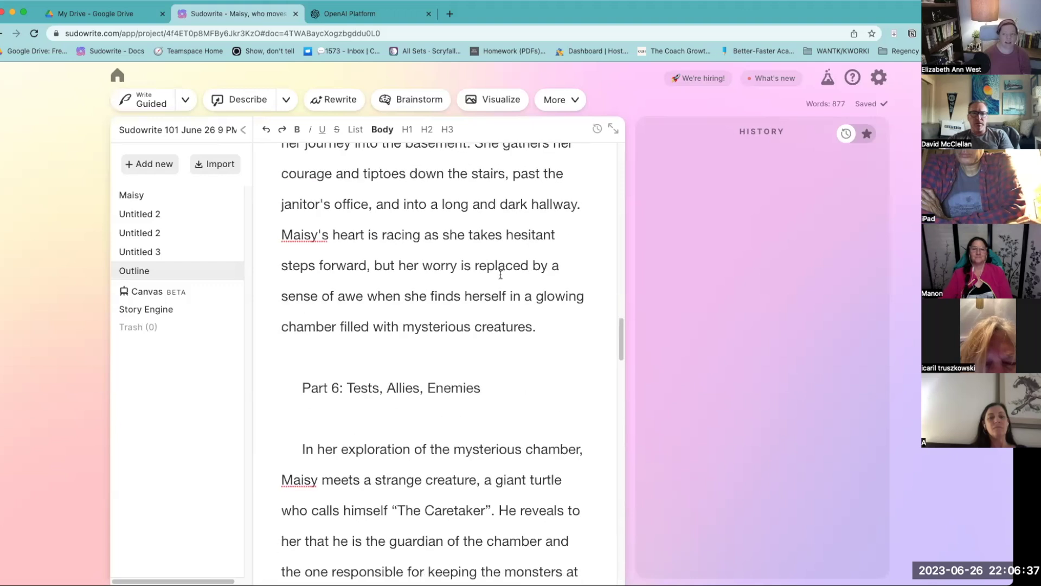
scroll(598, 232, "up", 15)
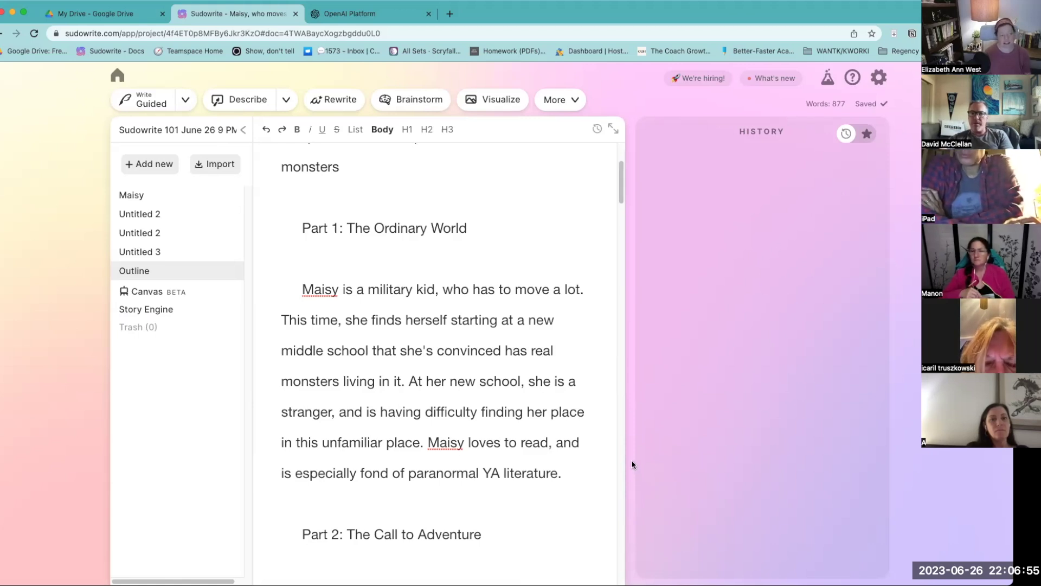
scroll(479, 476, "down", 1)
scroll(480, 472, "down", 3)
scroll(480, 472, "up", 5)
scroll(479, 472, "down", 3)
scroll(479, 472, "up", 2)
scroll(479, 476, "up", 5)
scroll(477, 478, "down", 12)
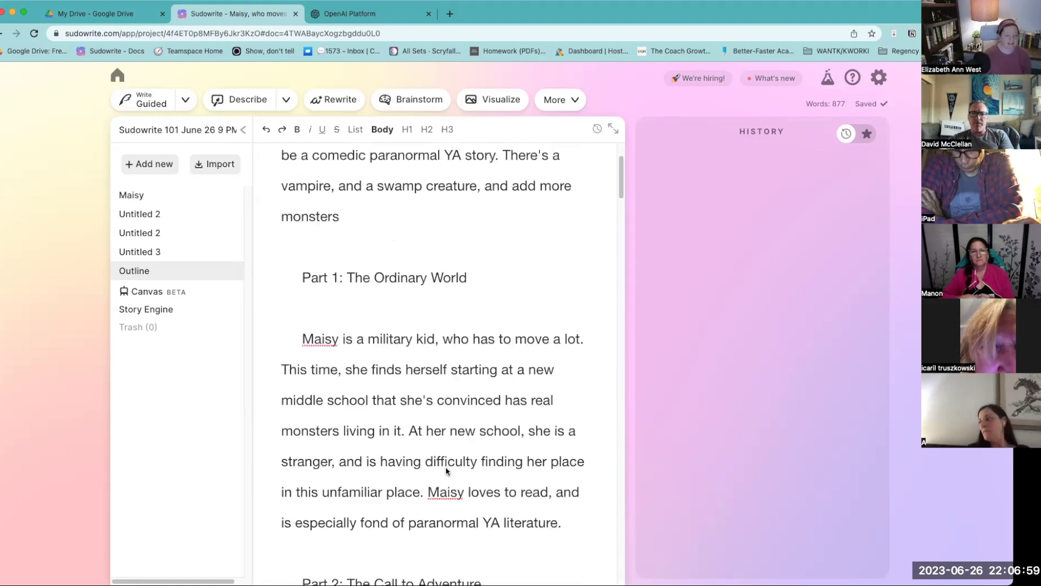
scroll(446, 465, "down", 20)
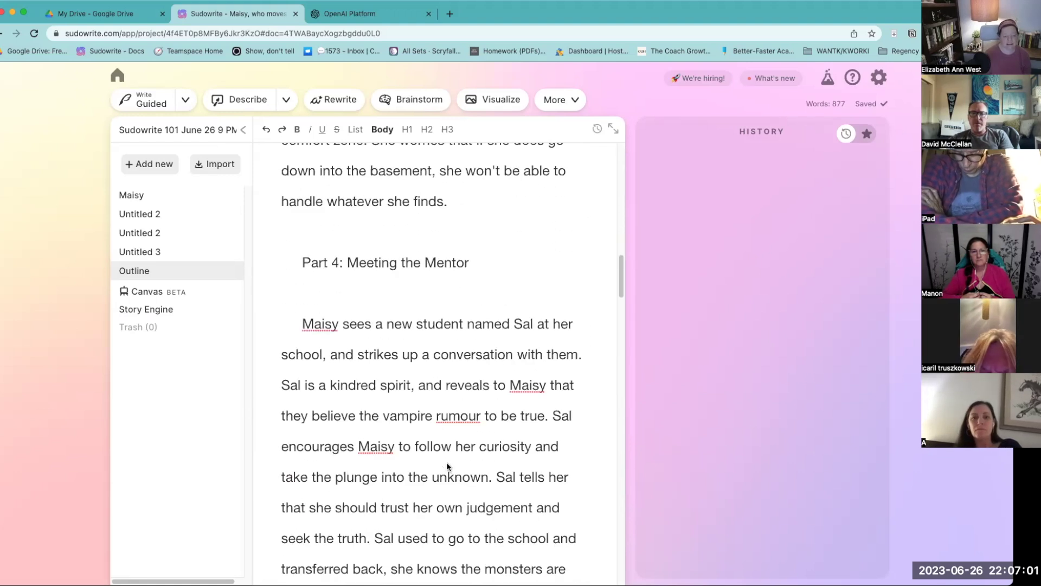
scroll(448, 467, "down", 20)
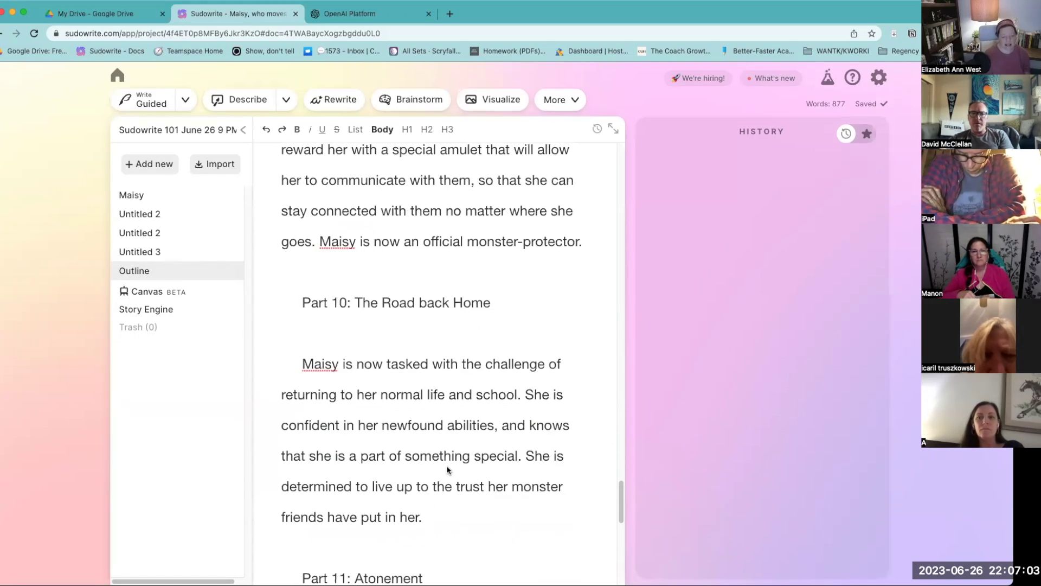
Step: Add the question "What are some subplot ideas that could be added to the above story?" after the outline's last paragraph
left_click(540, 557)
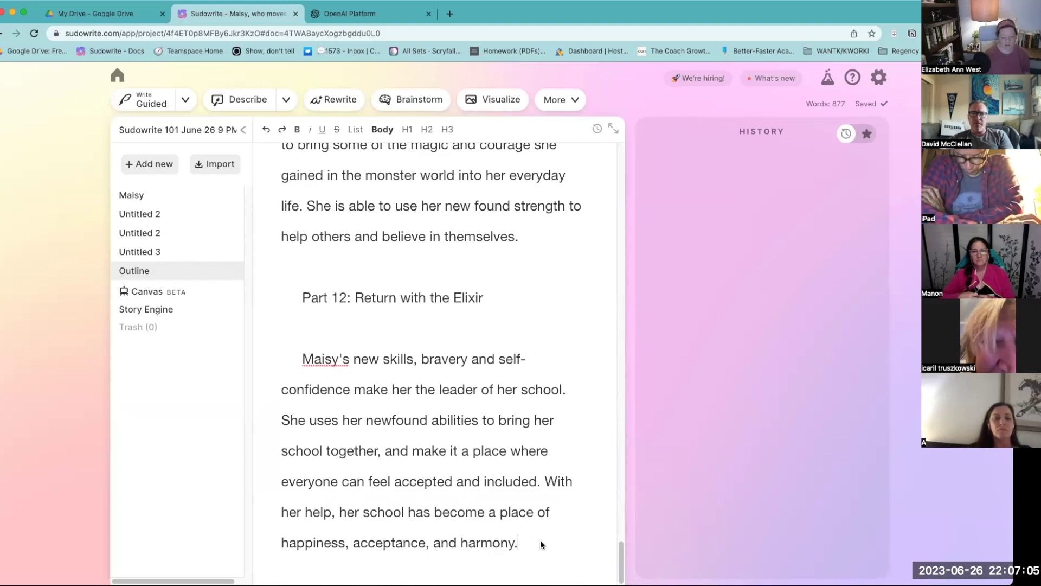
key("Return")
key("Return")
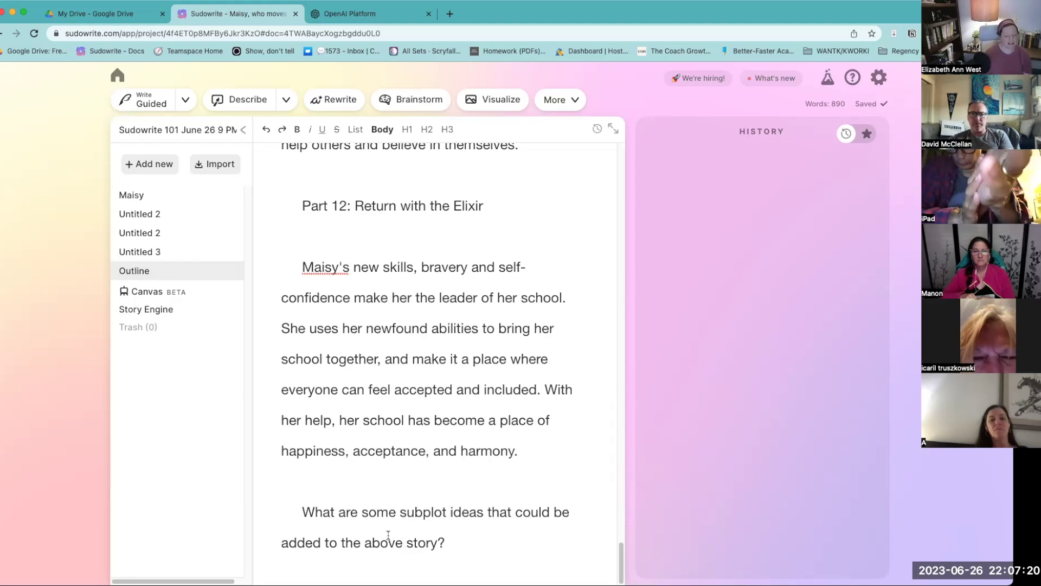
Step: Switch Write to Auto mode with a card length of ~250 words and creativity at Most, and generate the subplot ideas
left_click(185, 99)
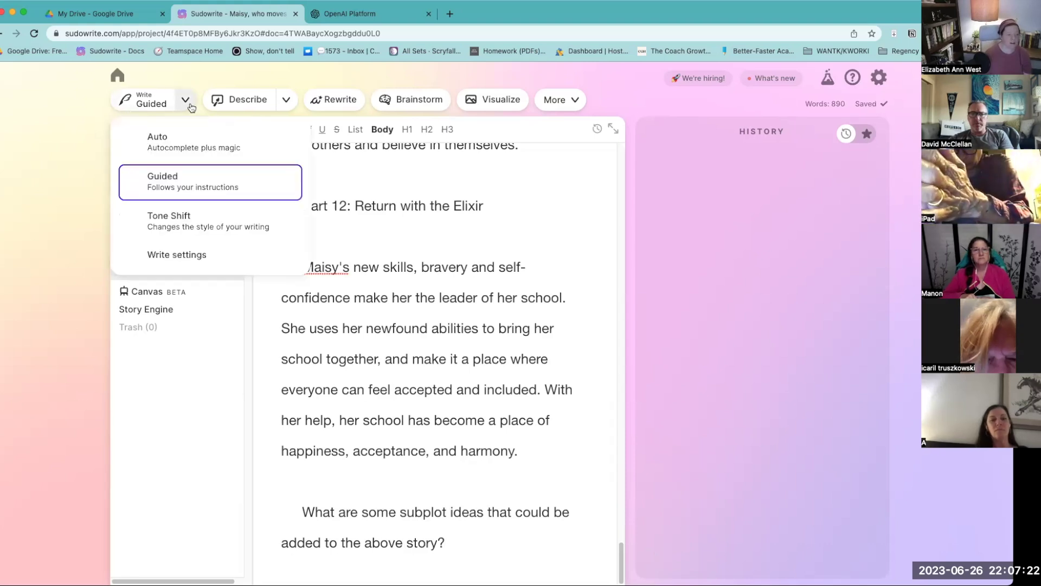
left_click(196, 147)
left_click(178, 102)
left_click(206, 254)
left_click(271, 241)
left_click(288, 358)
left_click_drag(126, 174, 311, 176)
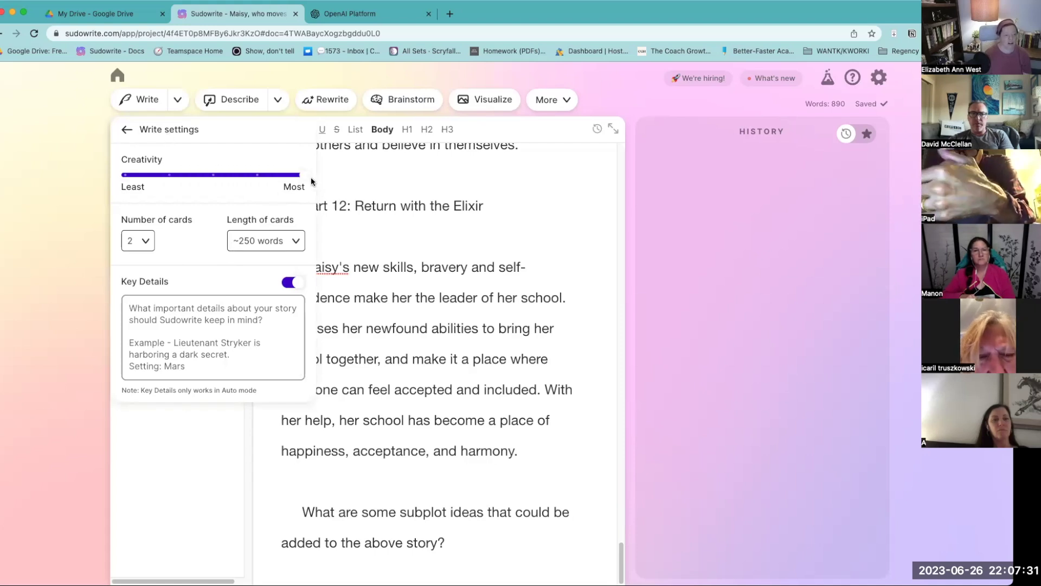
left_click(142, 100)
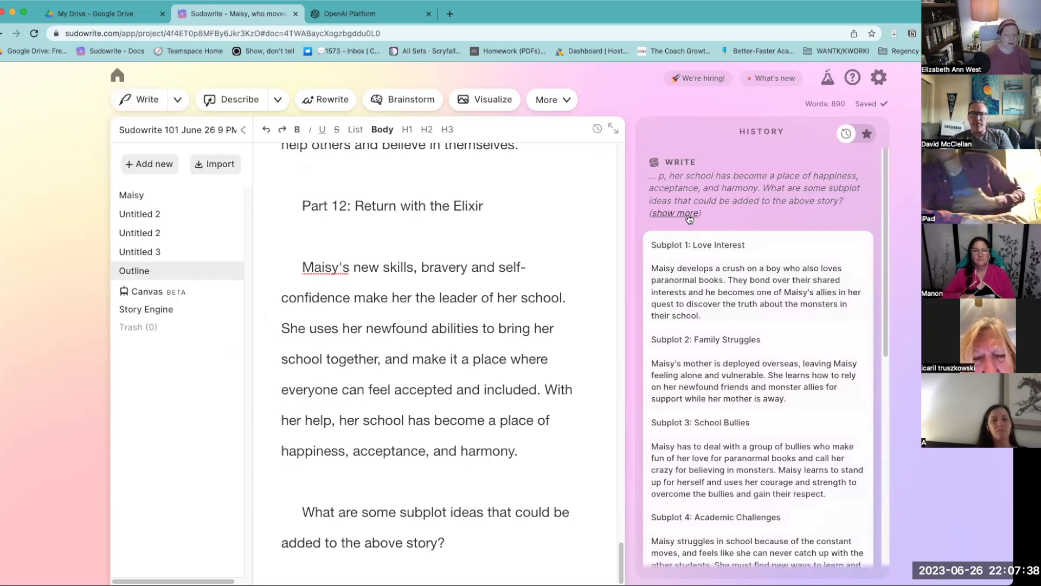
Step: Expand the full text sent with the Write request and examine it along with both cards of subplot suggestions
left_click(687, 214)
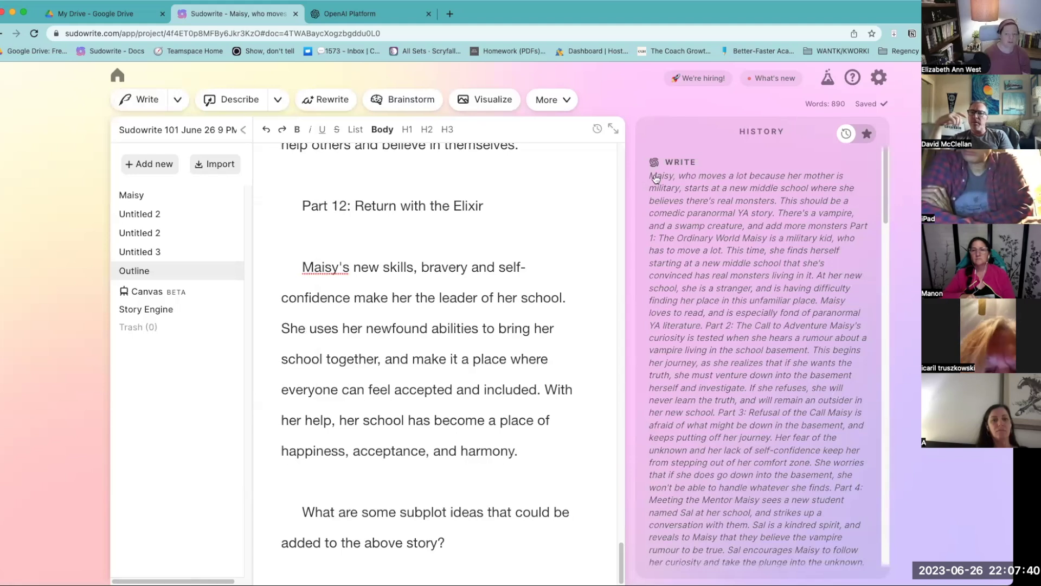
scroll(793, 310, "down", 5)
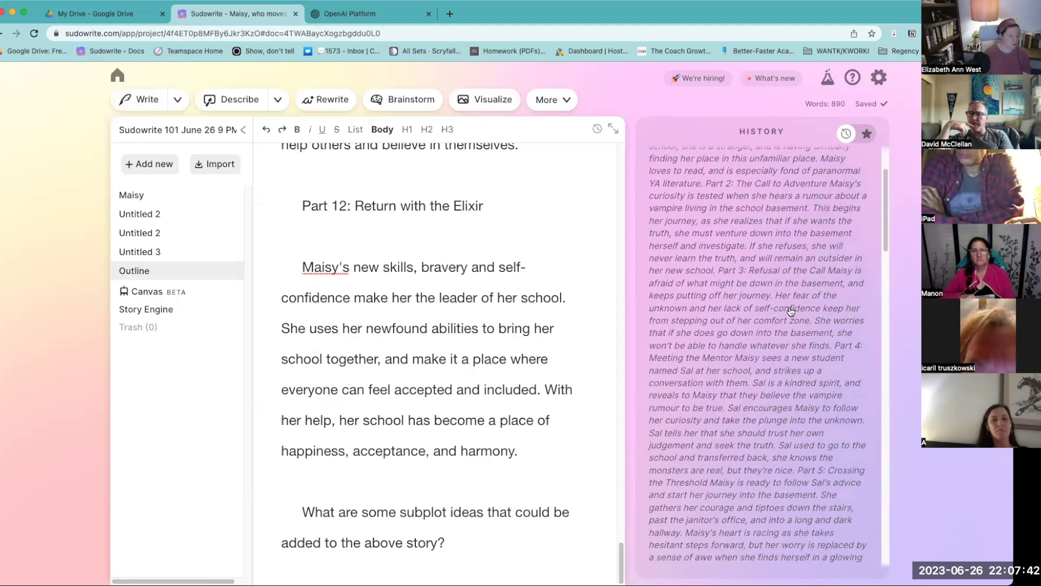
scroll(788, 309, "down", 4)
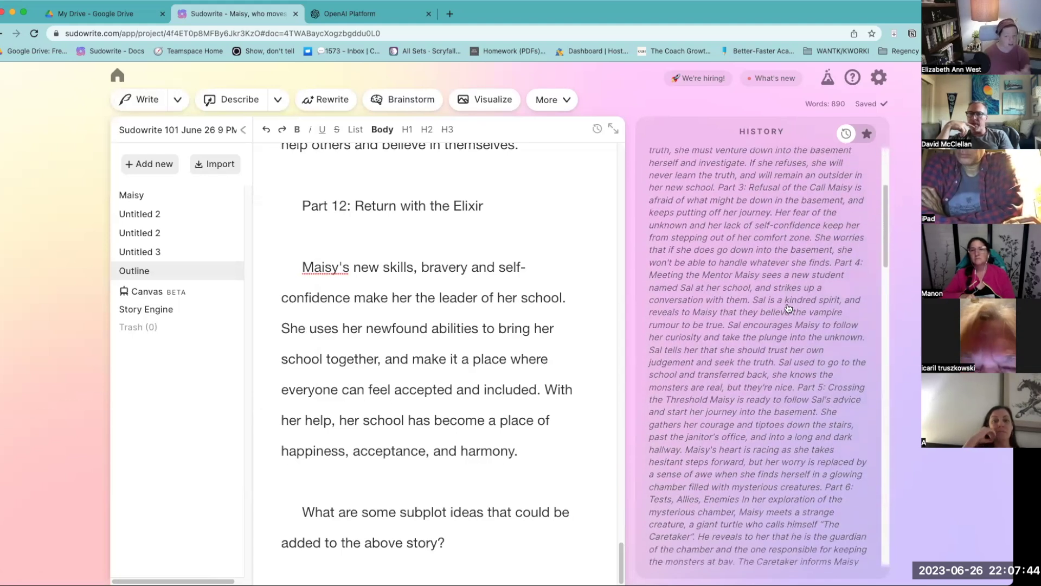
scroll(786, 309, "down", 10)
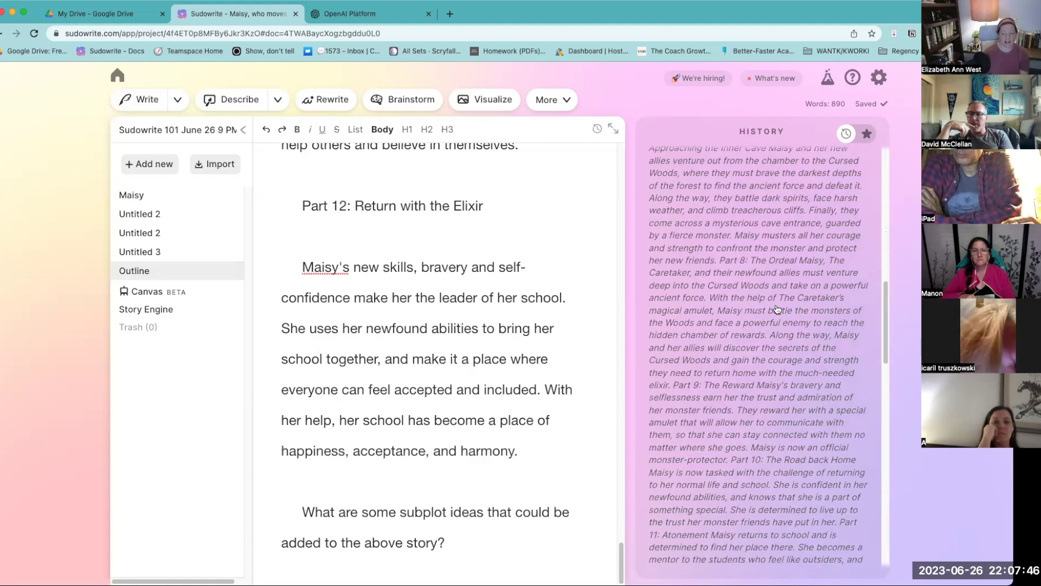
scroll(777, 309, "down", 3)
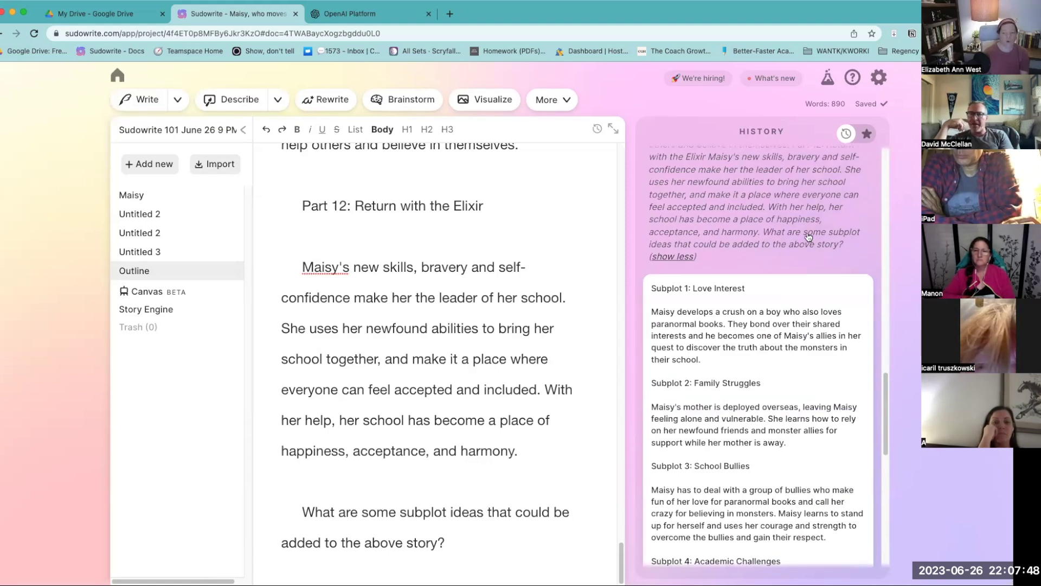
scroll(792, 247, "down", 2)
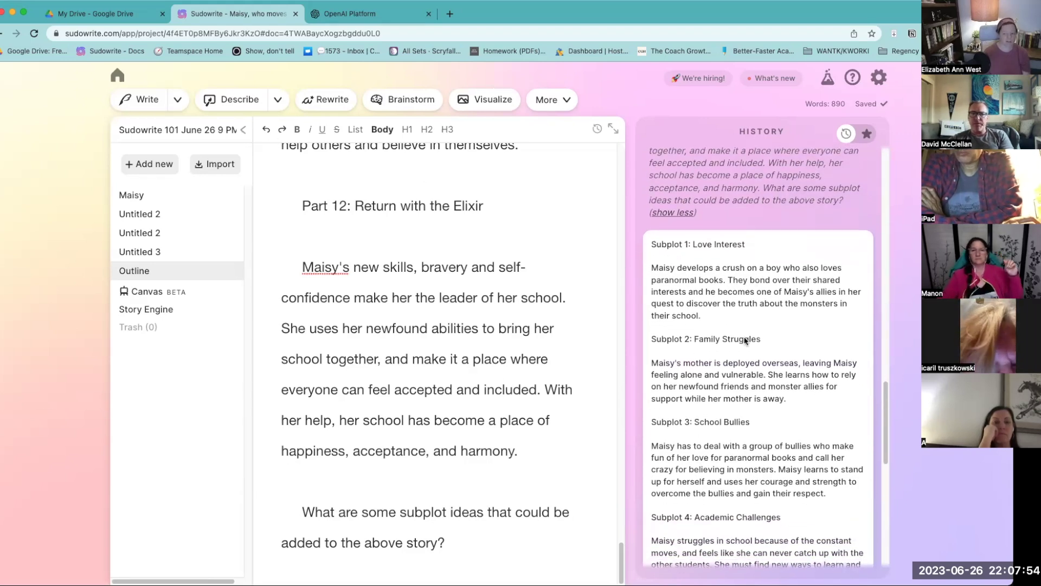
scroll(759, 379, "down", 3)
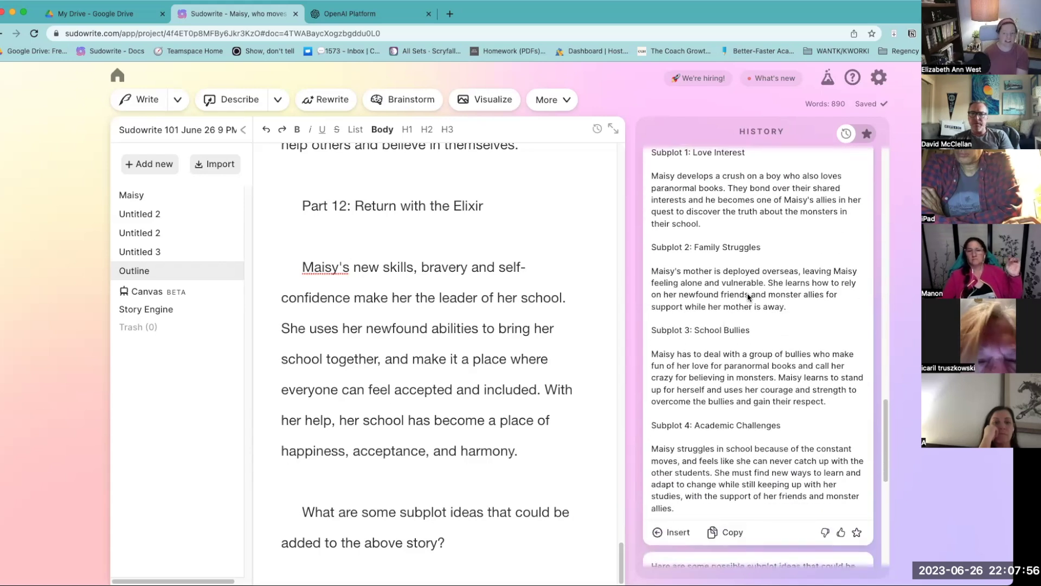
scroll(835, 396, "down", 8)
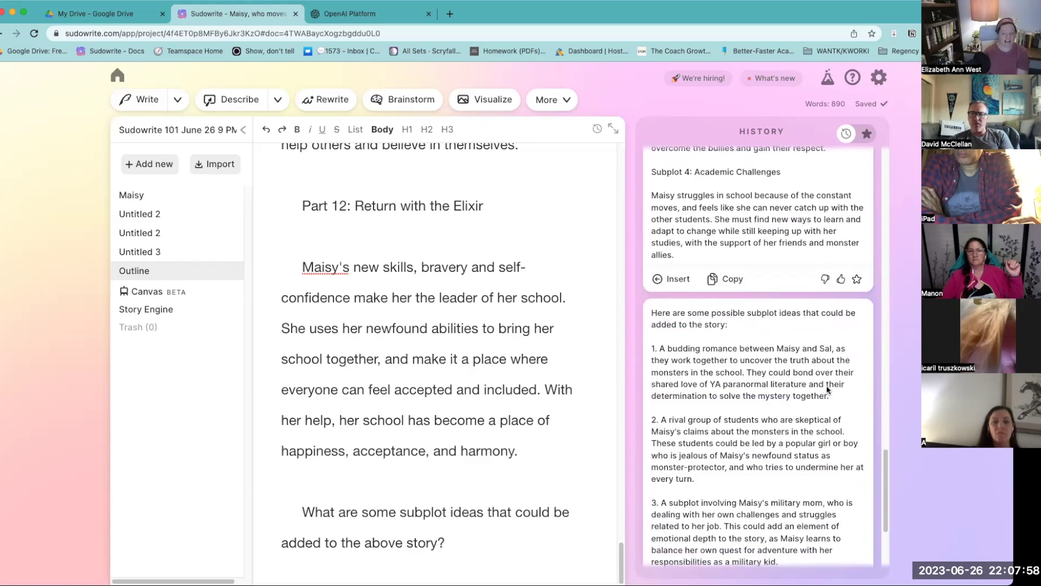
scroll(827, 389, "up", 4)
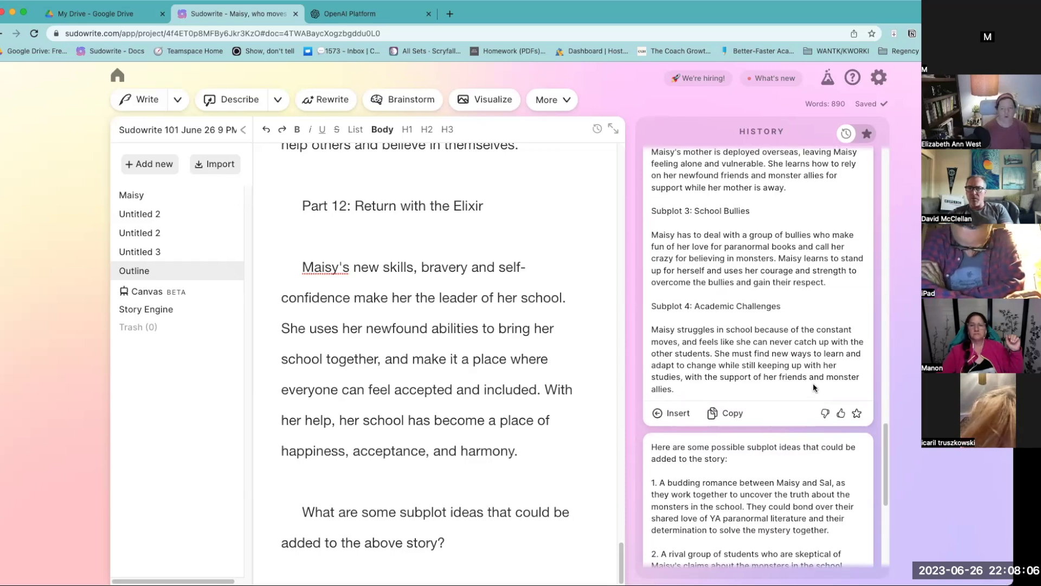
Step: Copy the "Subplot 1: Love Interest" idea from the first result card and paste it below the subplot question
scroll(812, 383, "up", 6)
left_click_drag(703, 320, 642, 248)
key("super+c")
left_click(491, 529)
key("Return")
key("super+v")
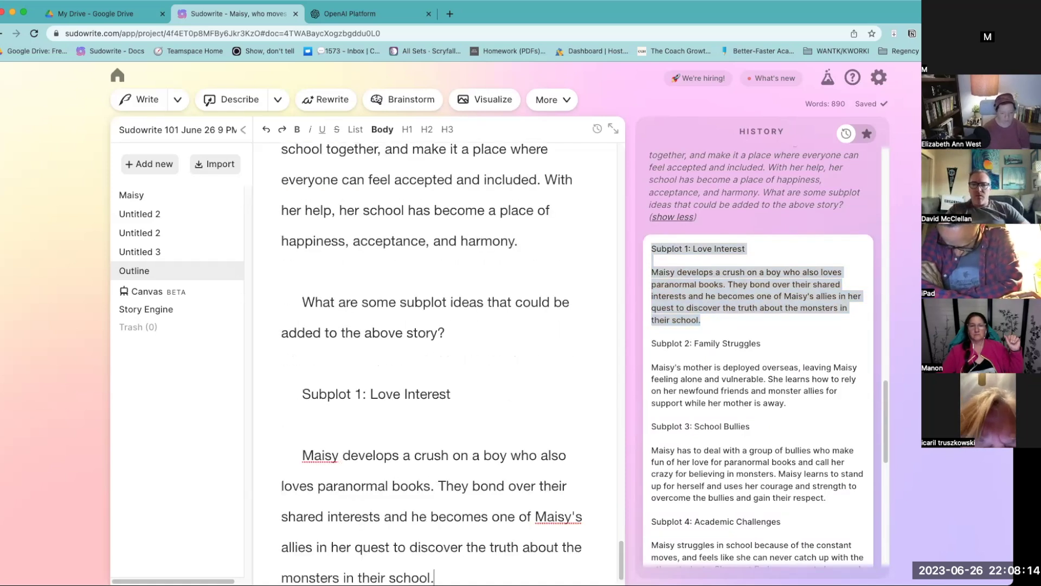
Step: Ask "What are some scenes that will put in the subplot and where do they go in the outline?" below the subplot and generate answers
key("Return")
type("What")
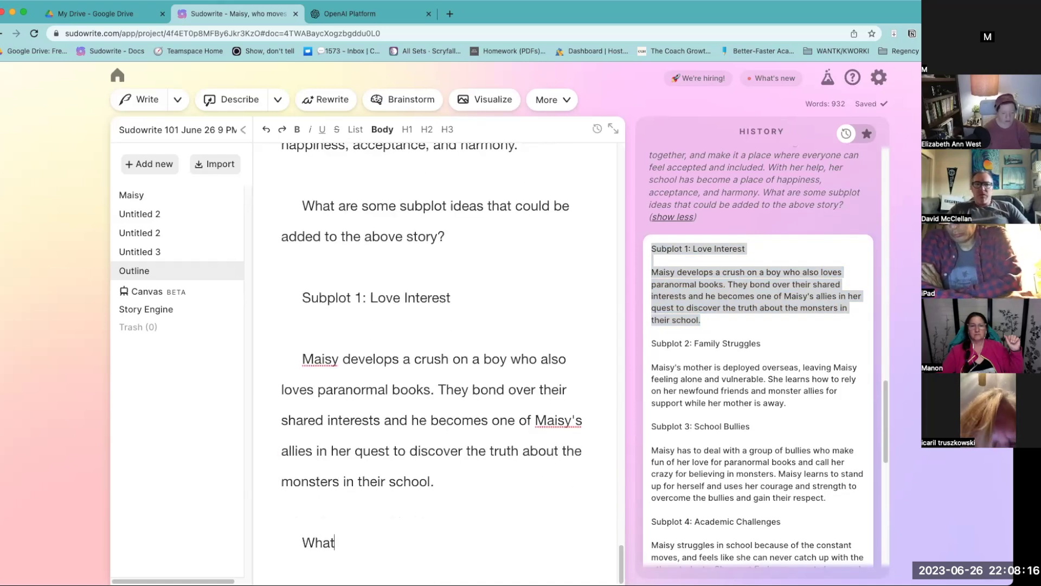
type(" are some scenes that will")
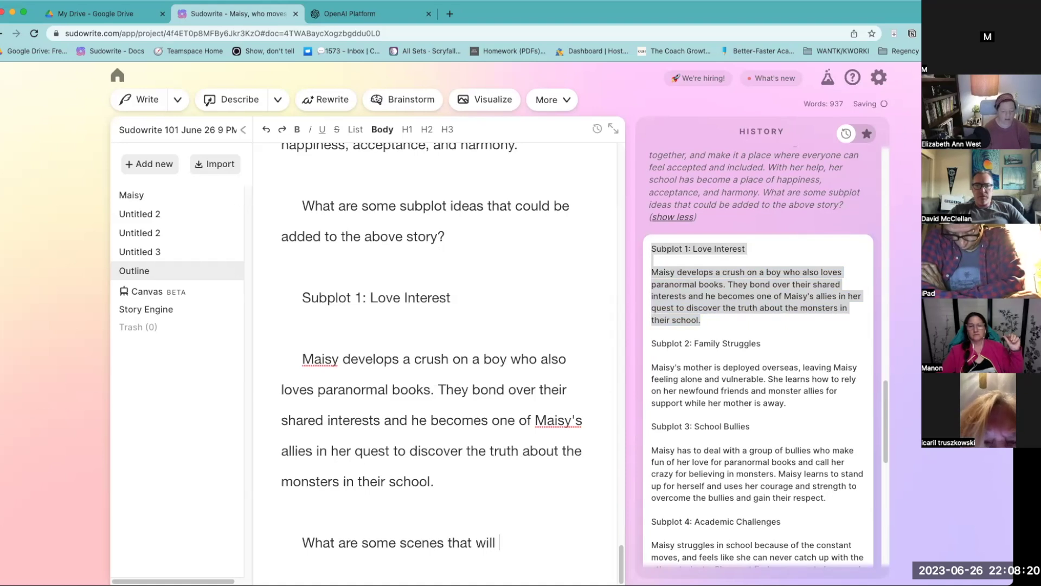
type(" put in the s")
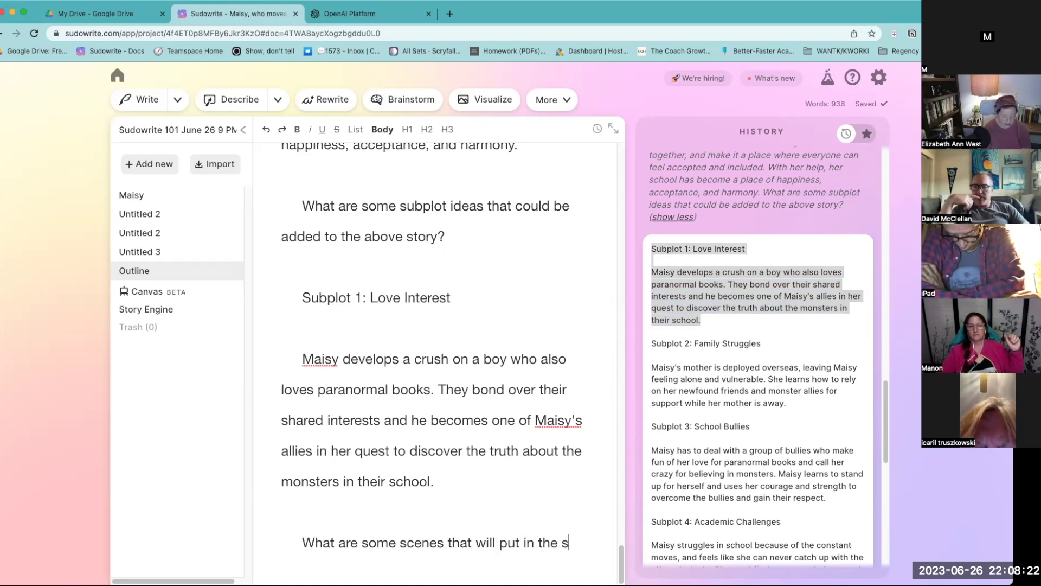
type("ubplot and where tdo")
key("BackSpace")
type("do")
type(" do ")
type("they go in the outline?")
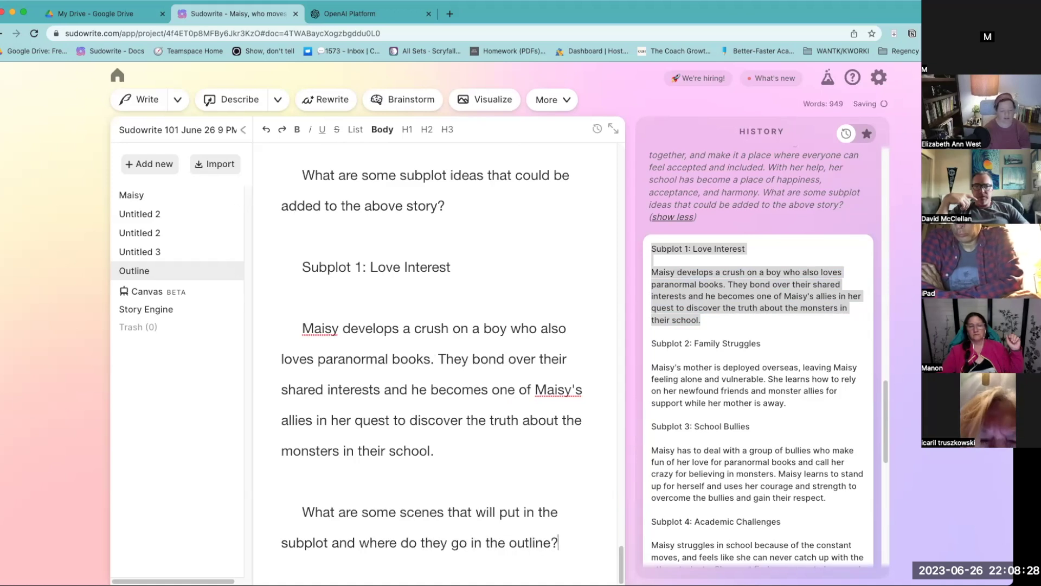
left_click(156, 103)
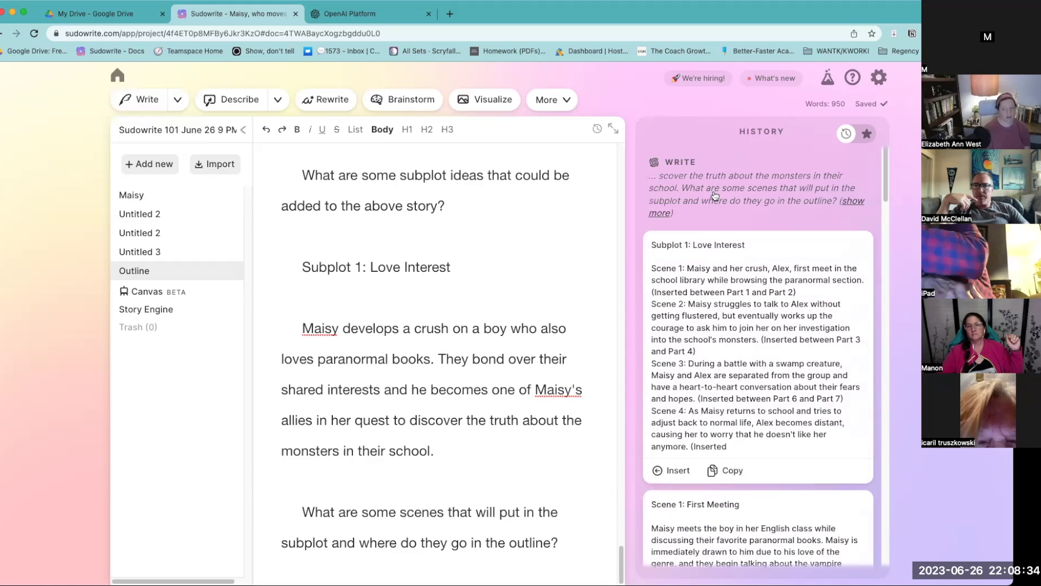
scroll(721, 192, "down", 2)
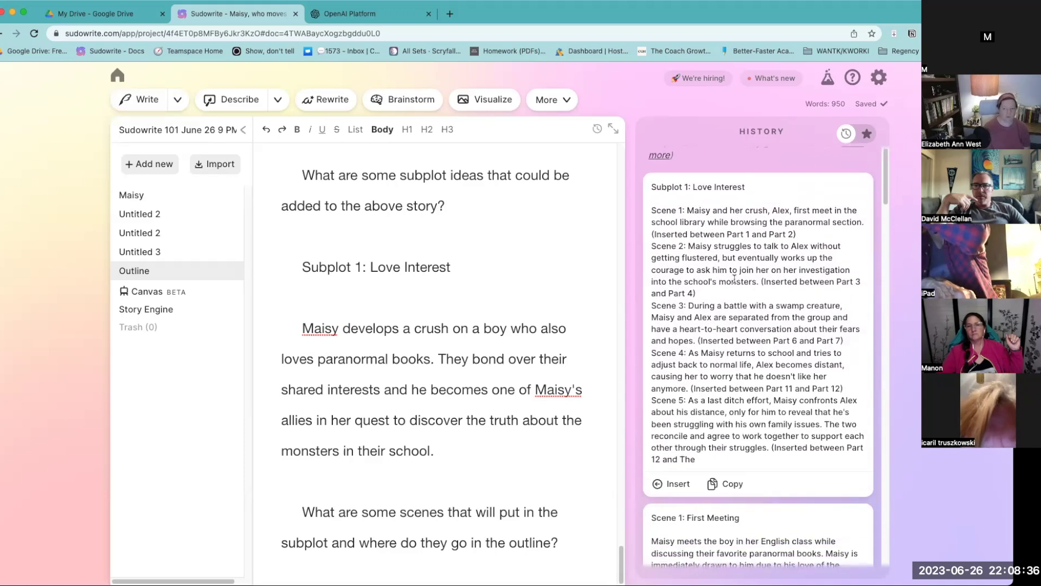
Step: Examine the suggested love interest scenes alongside the end of the outline and the question asking for subplot ideas
mouse_move(794, 231)
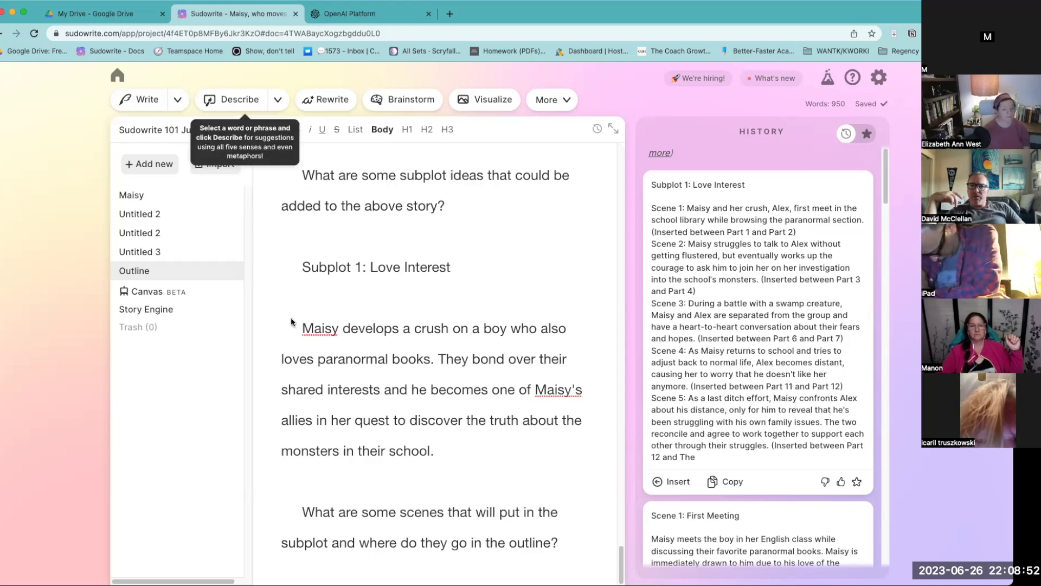
scroll(380, 304, "up", 3)
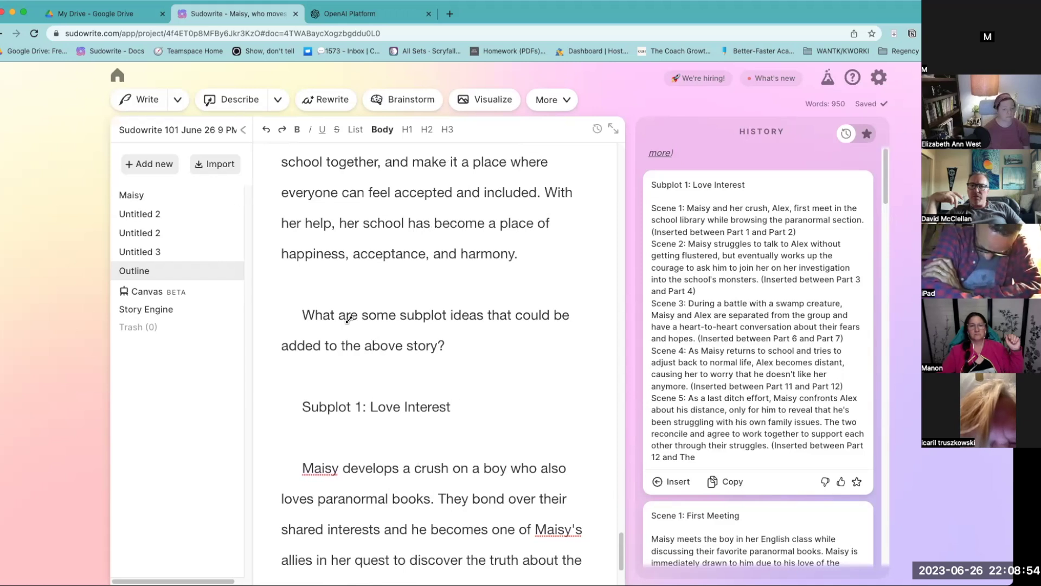
scroll(759, 325, "up", 2)
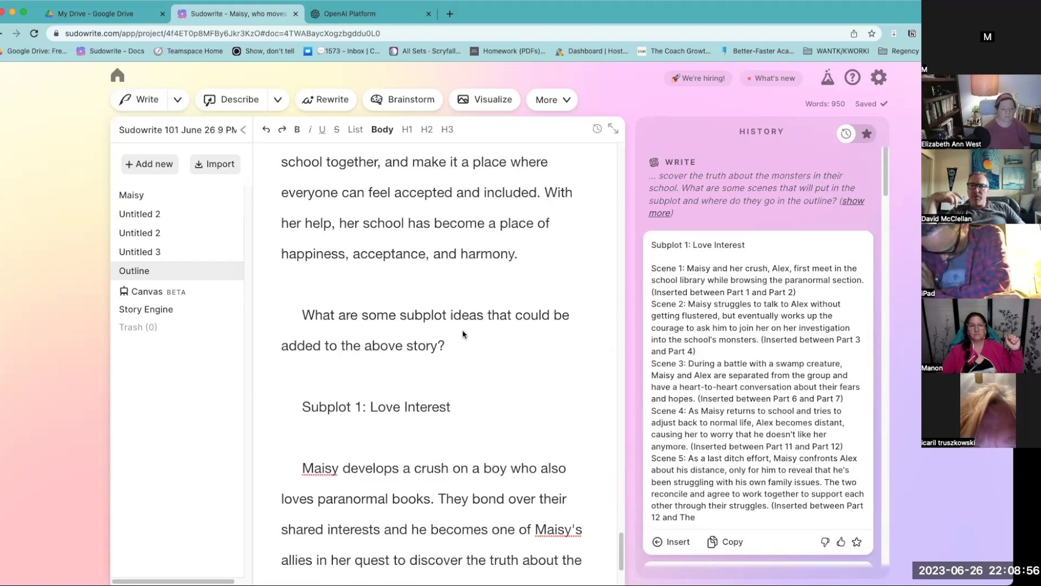
scroll(464, 333, "up", 3)
scroll(463, 334, "up", 1)
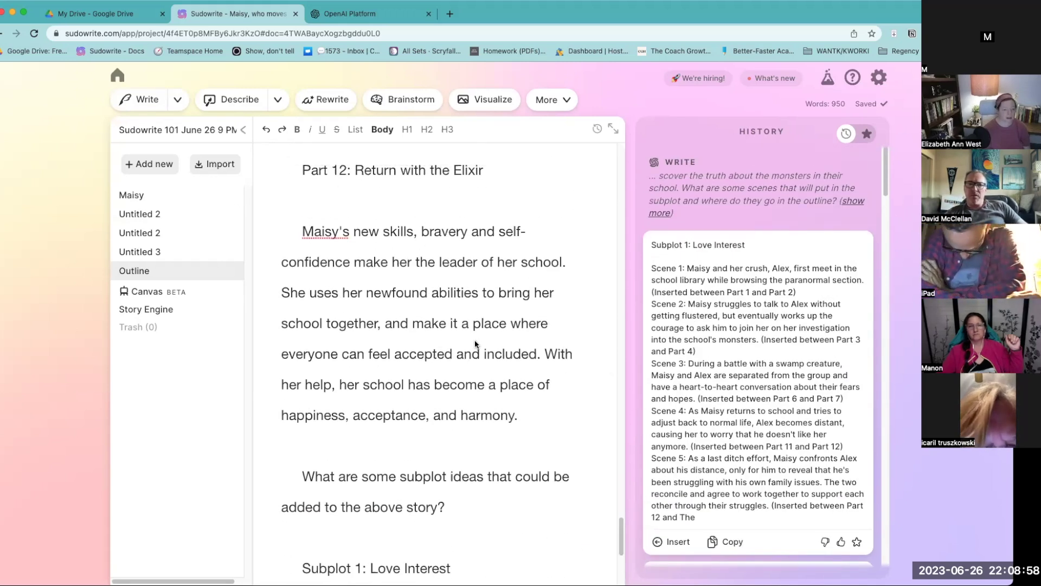
left_click_drag(458, 501, 249, 483)
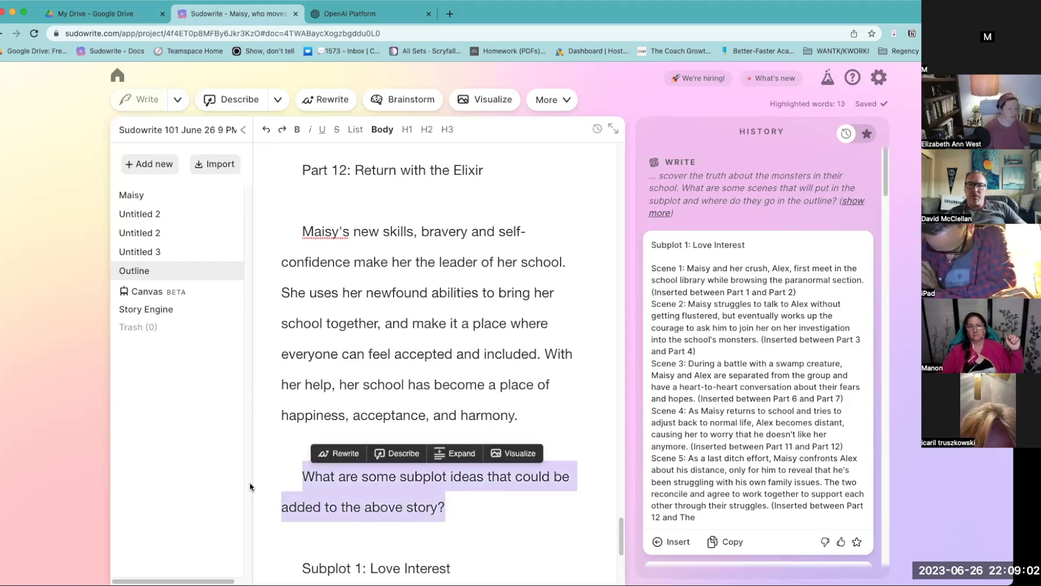
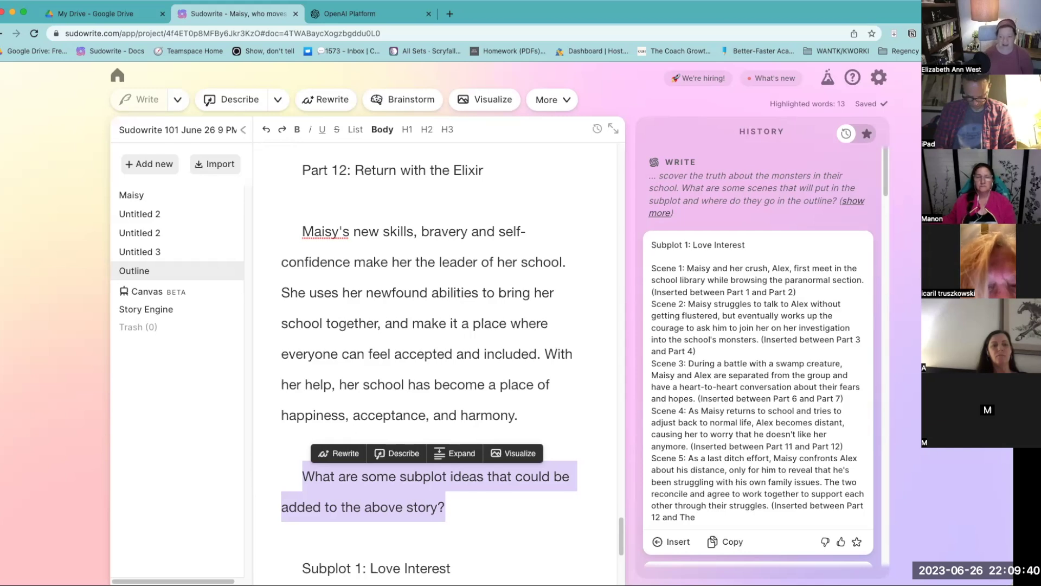
left_click(480, 502)
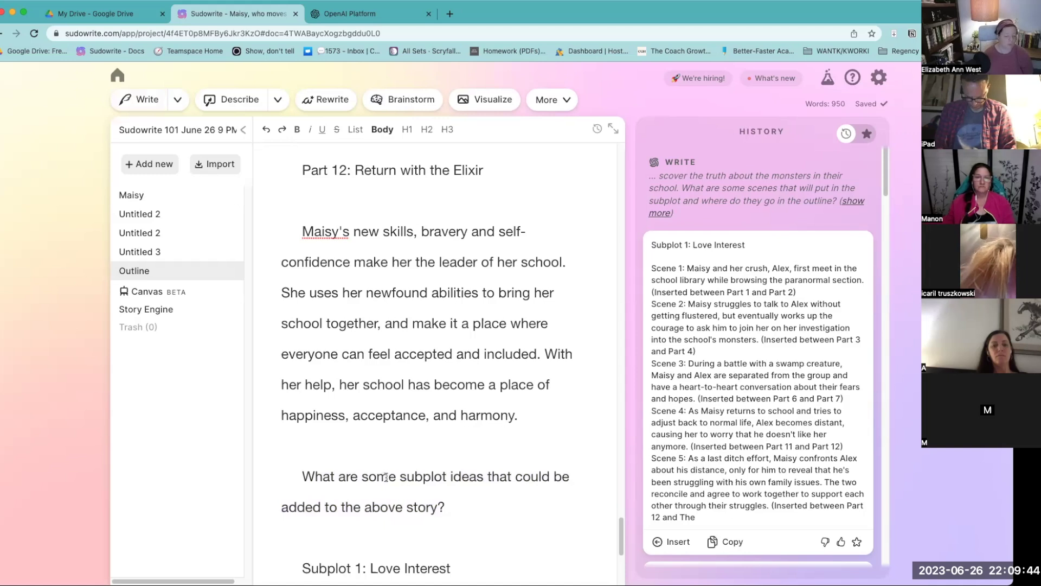
Step: Delete everything after "What are some" in the subplot question, including the love interest subplot and the scene question below it
left_click_drag(445, 508, 400, 480)
key("BackSpace")
left_click_drag(300, 538, 528, 543)
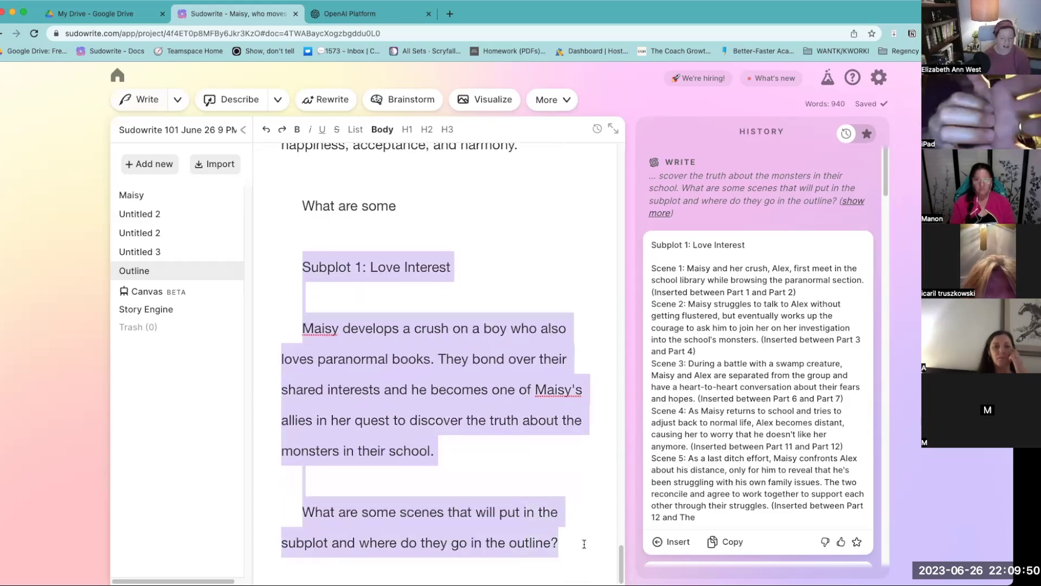
key("BackSpace")
key("BackSpace")
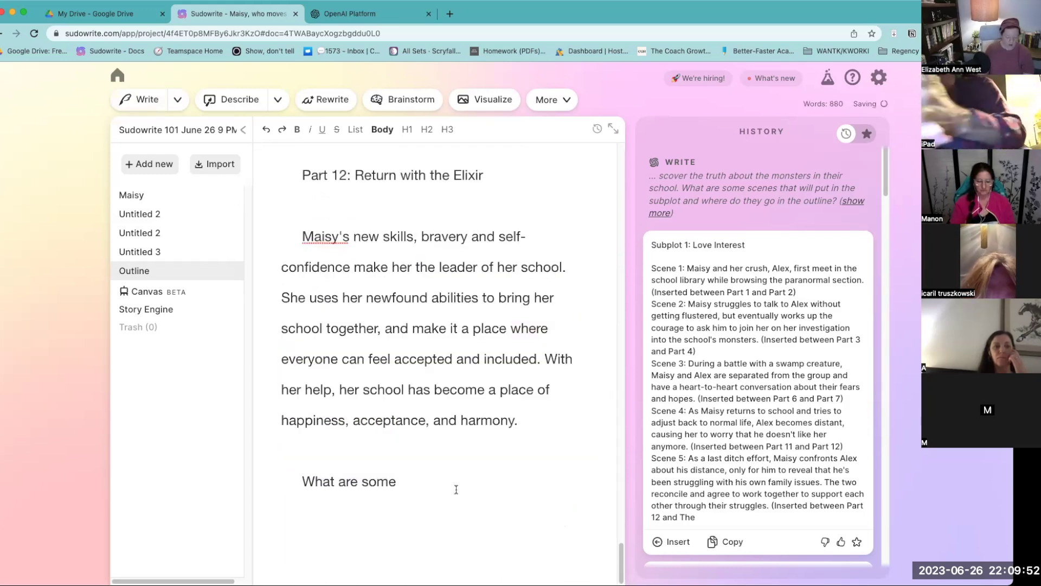
Step: Complete the question as "What are some more ideas for the story?" and generate continuations with Write
type("more ideas for the story?")
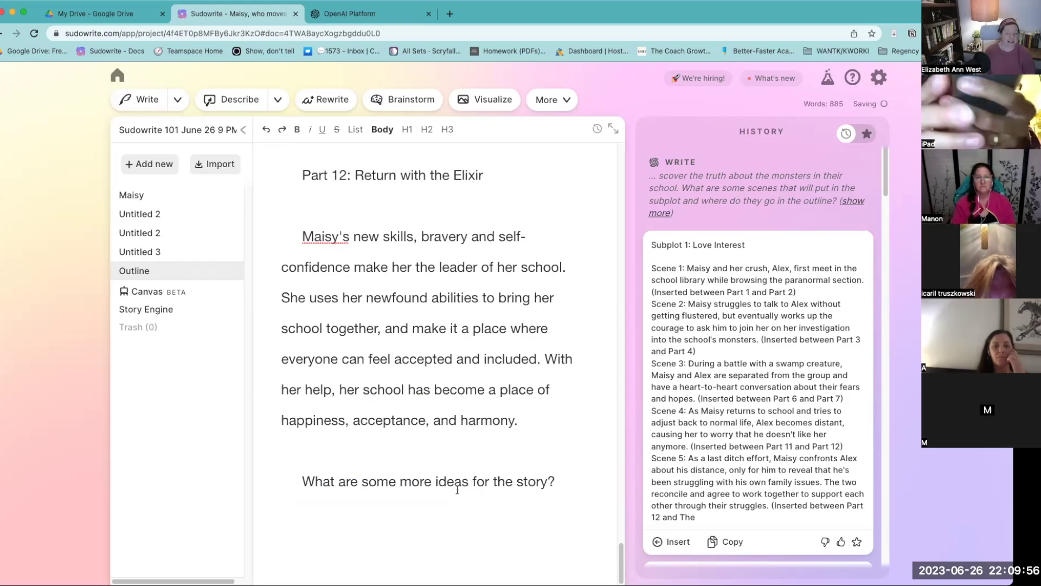
left_click(158, 111)
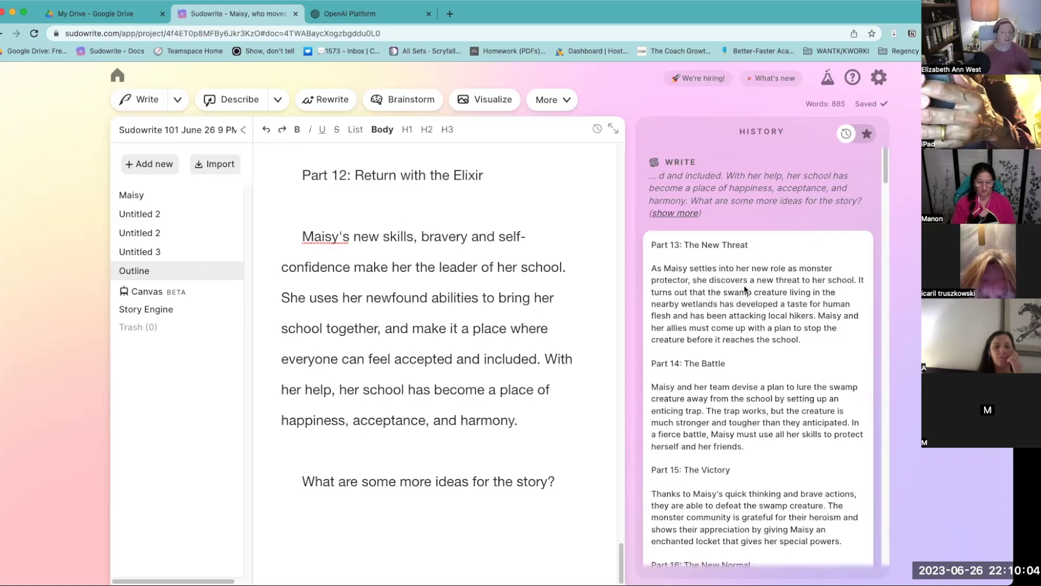
scroll(745, 289, "down", 3)
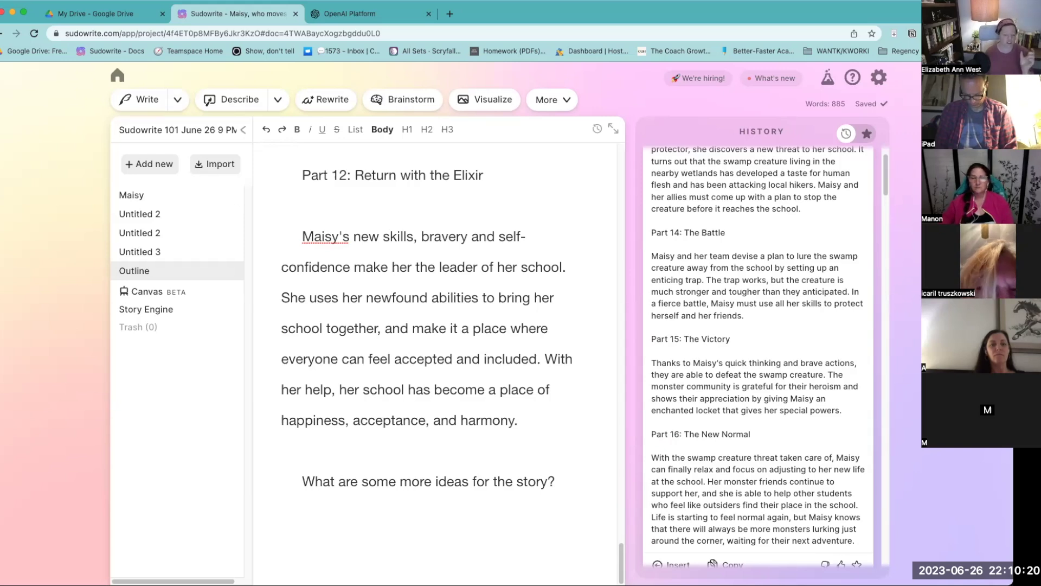
Step: Reword the question to "What are some more ideas for subplots for the story?", generate with Write, and review both result cards
left_click(455, 481)
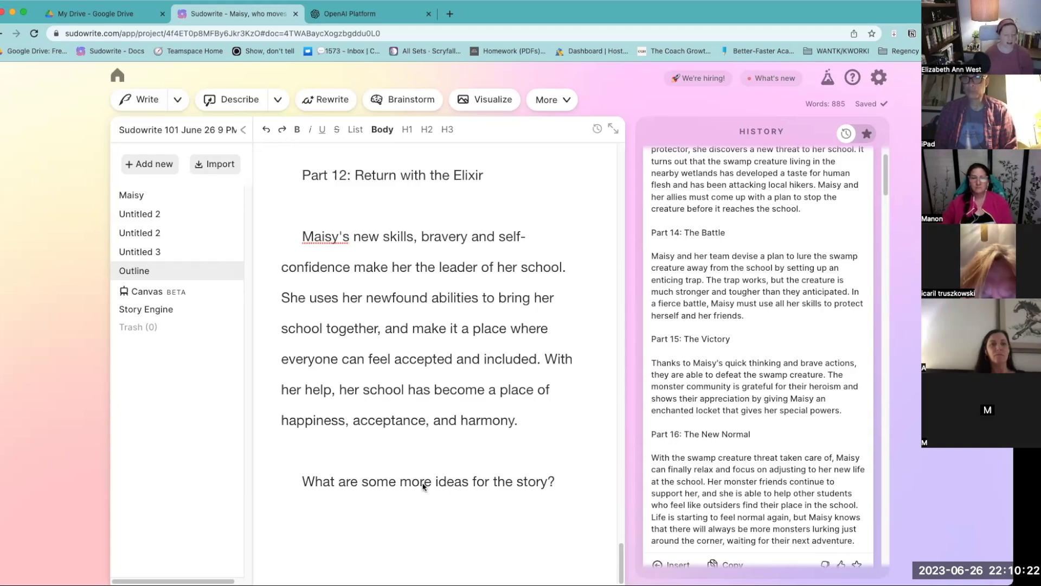
left_click(488, 482)
type("subplots")
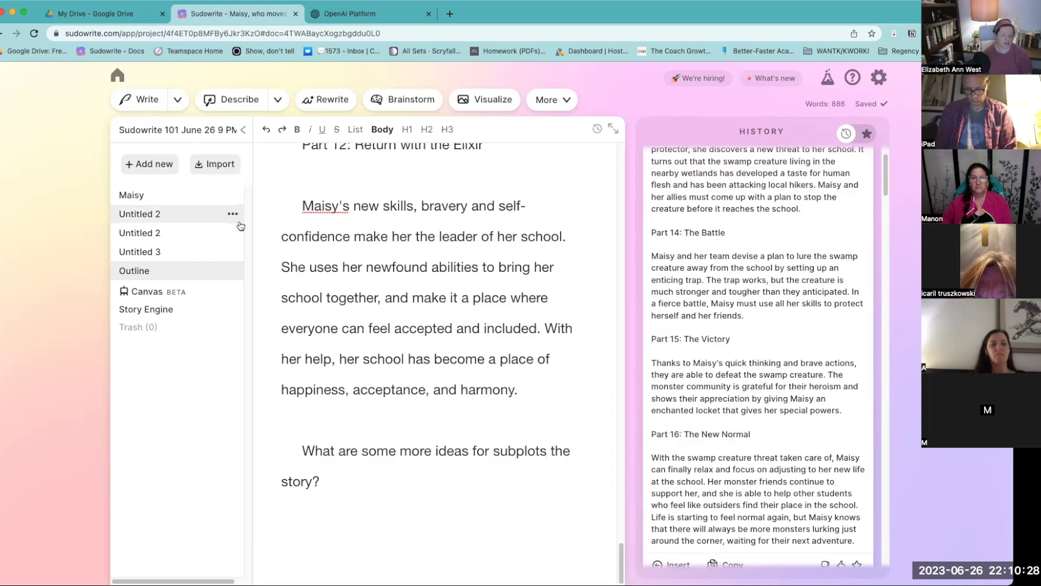
type(" for")
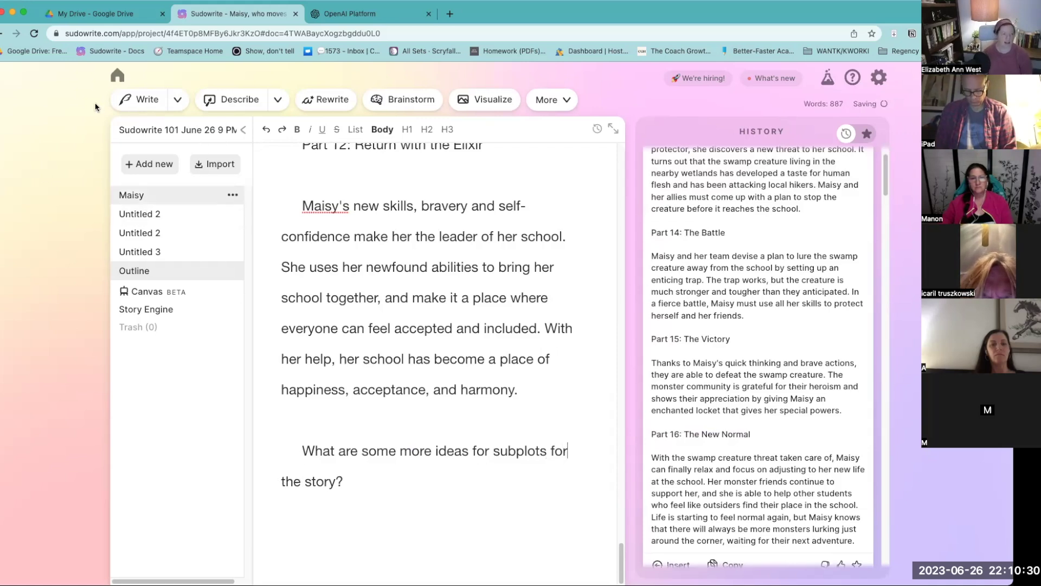
left_click(129, 102)
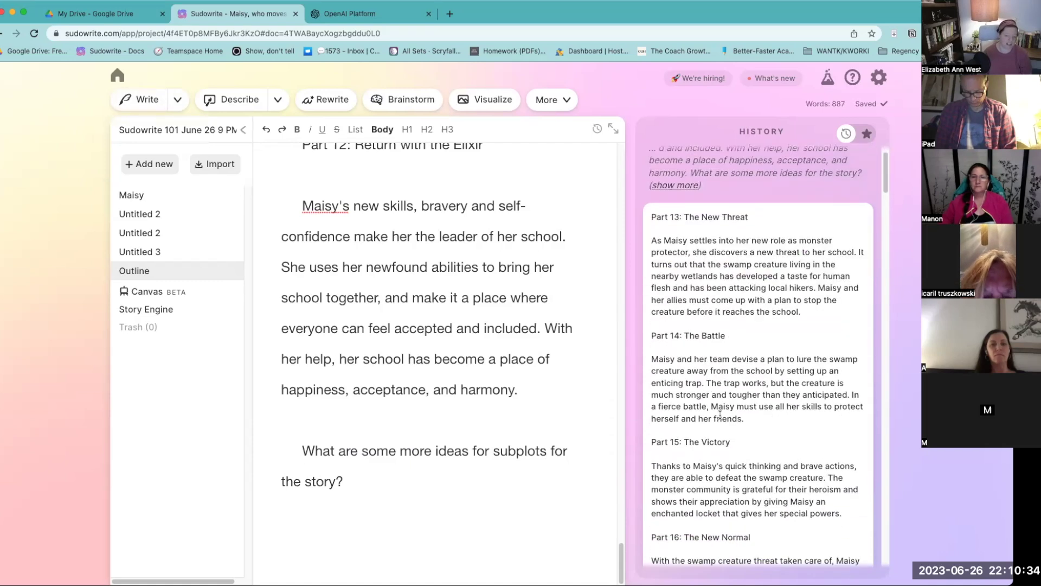
scroll(725, 291, "up", 3)
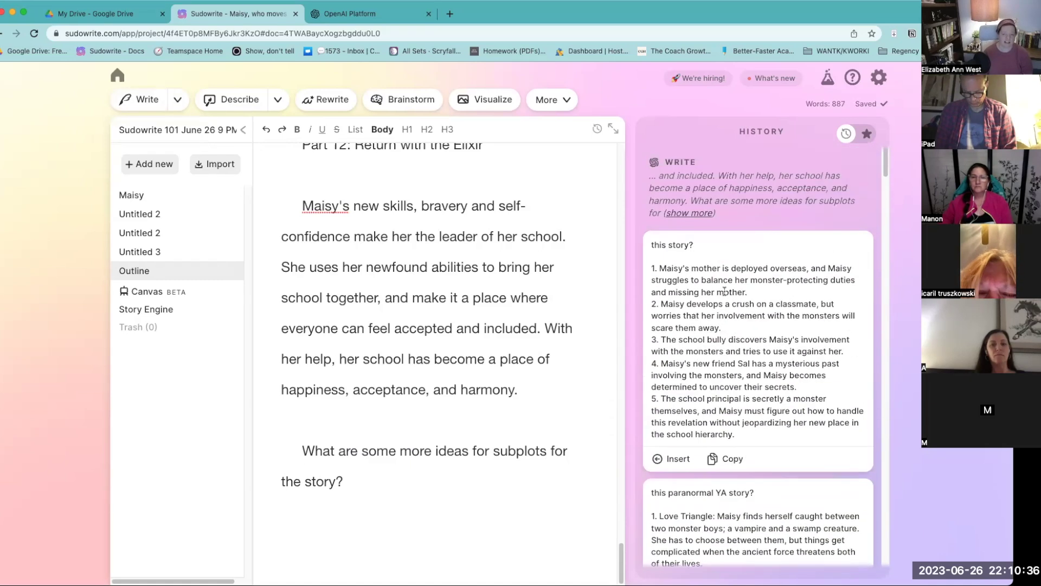
scroll(740, 379, "down", 8)
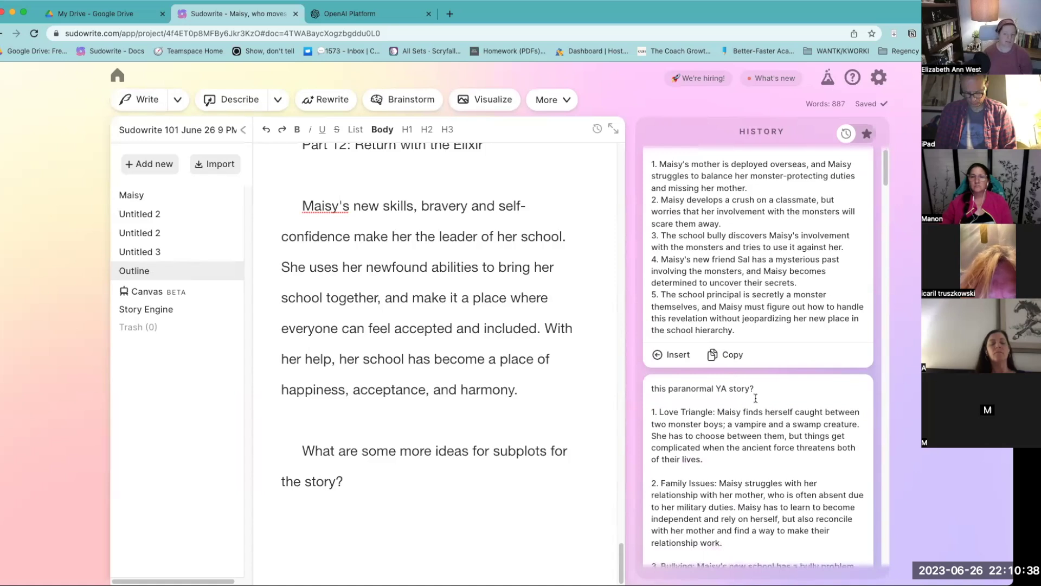
scroll(770, 414, "down", 4)
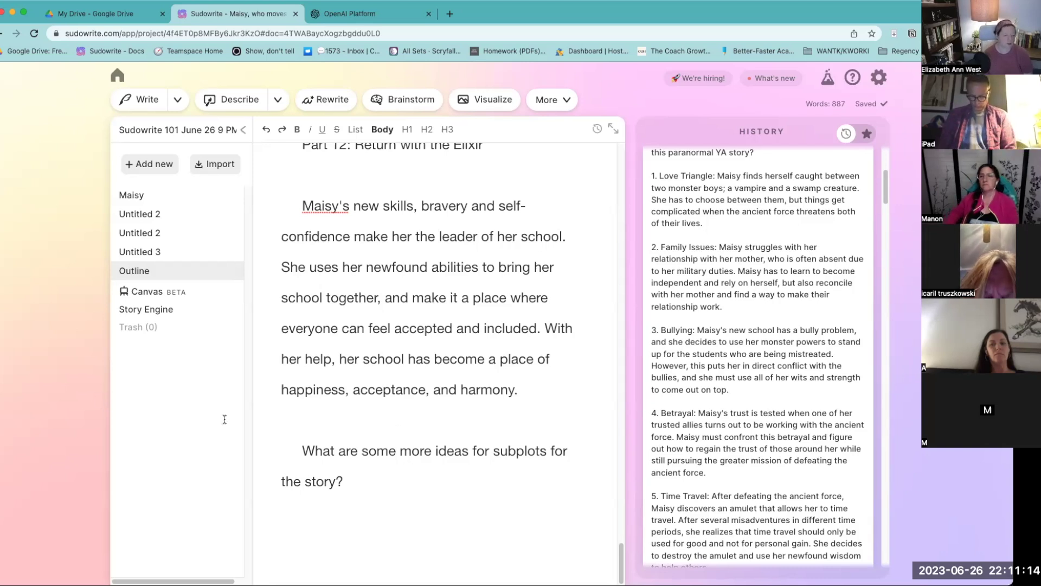
Step: Copy the Hero's Journey outline from Canvas to the clipboard and return to the Outline document
left_click(168, 295)
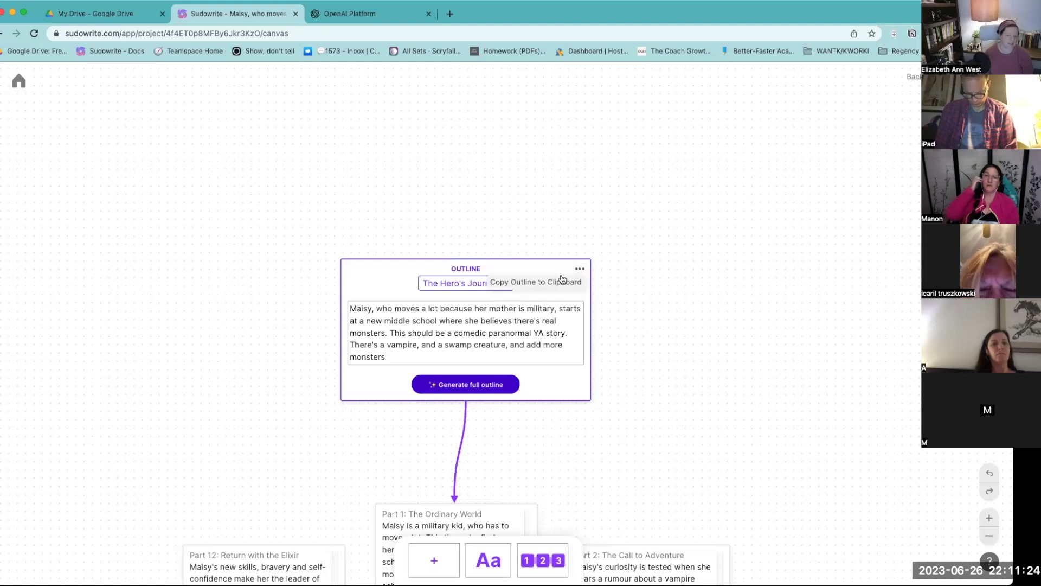
left_click(560, 283)
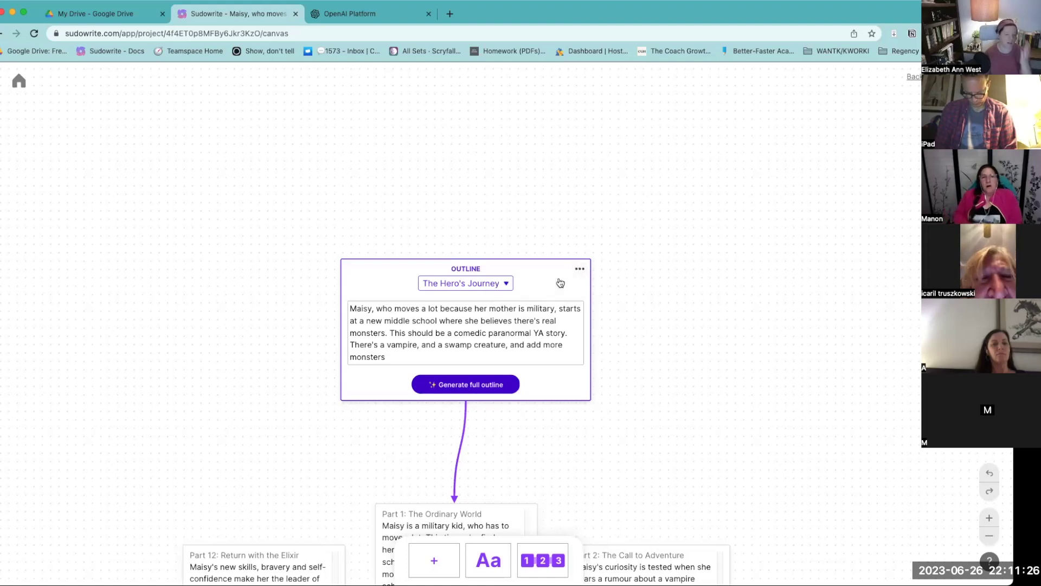
left_click(906, 78)
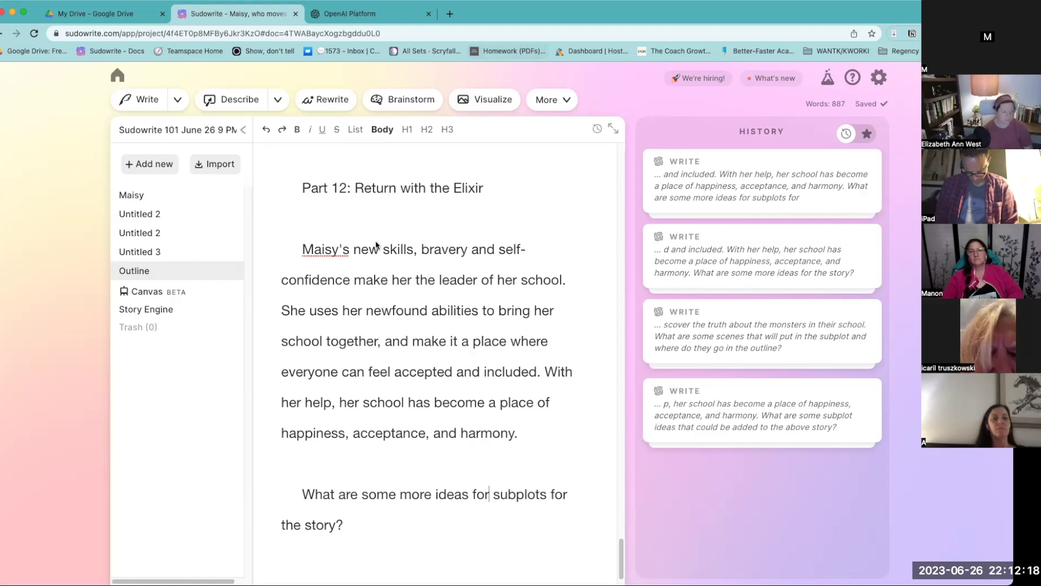
Step: Add a new document and generate a first draft from "Write me a scene in German about a girl's first day of school"
left_click(163, 165)
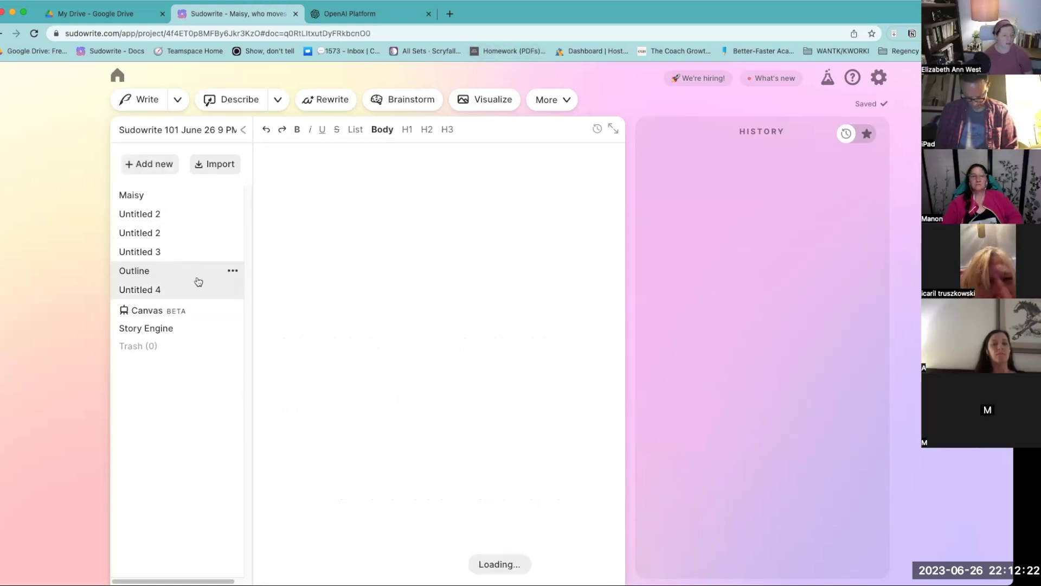
left_click(433, 177)
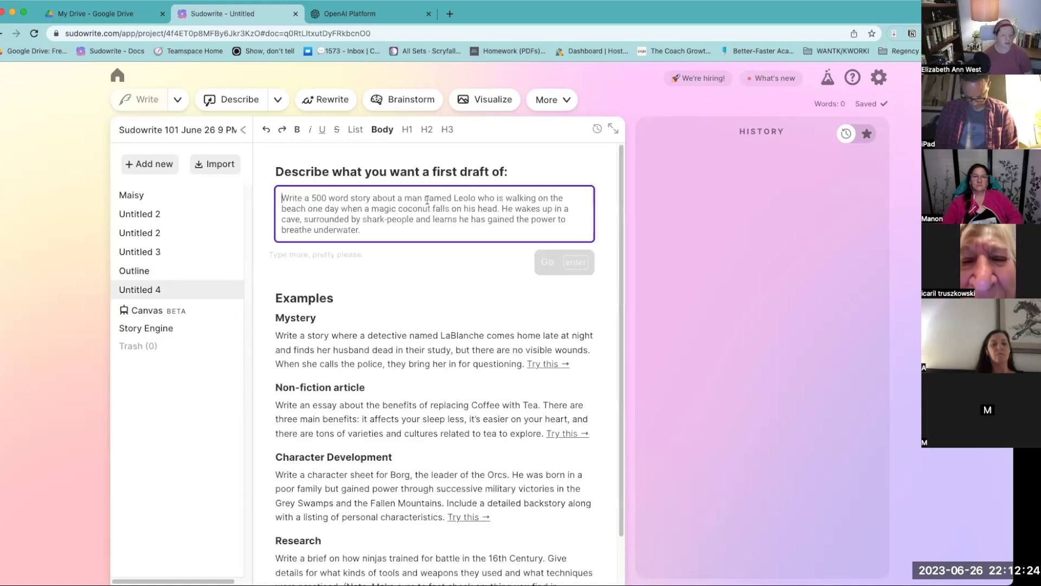
type("Write me a s")
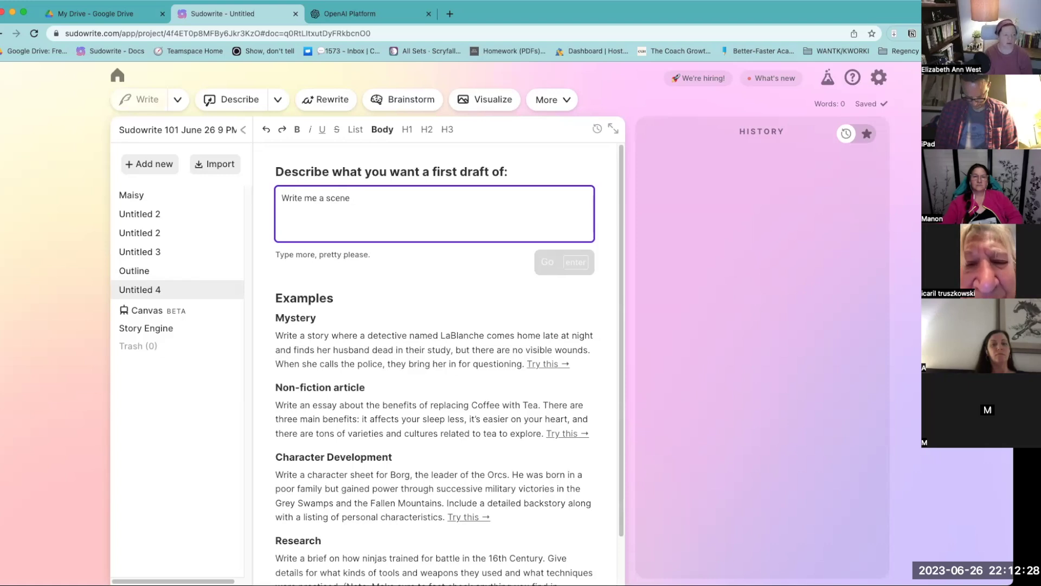
type("cene")
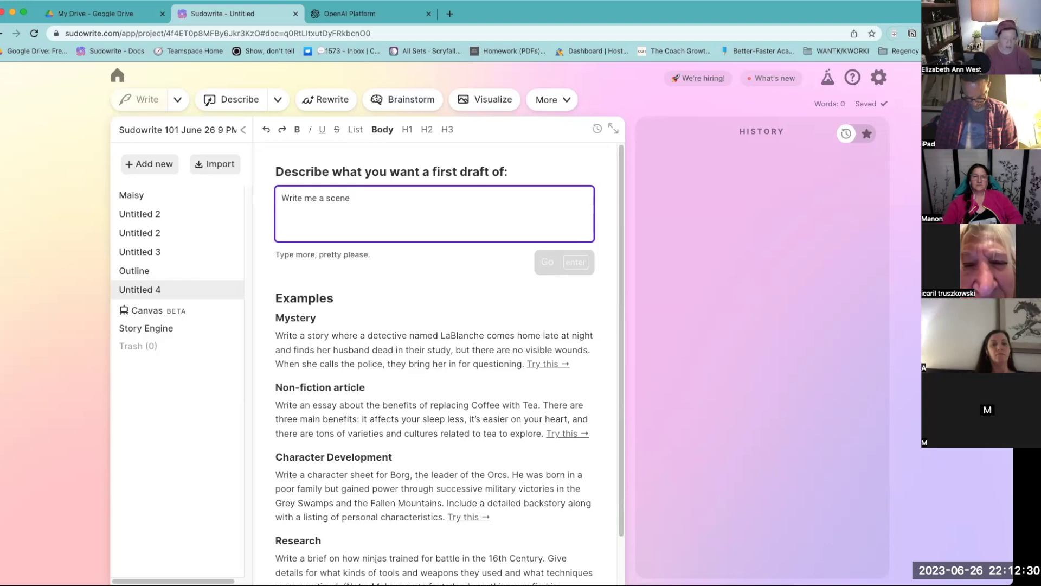
type(" in German ab")
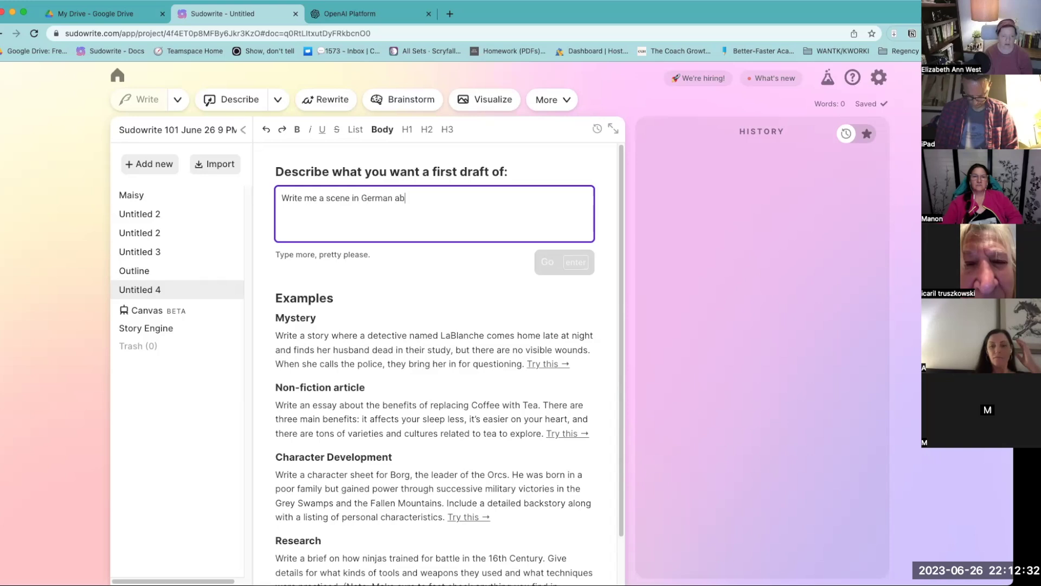
type("out a girls' firs")
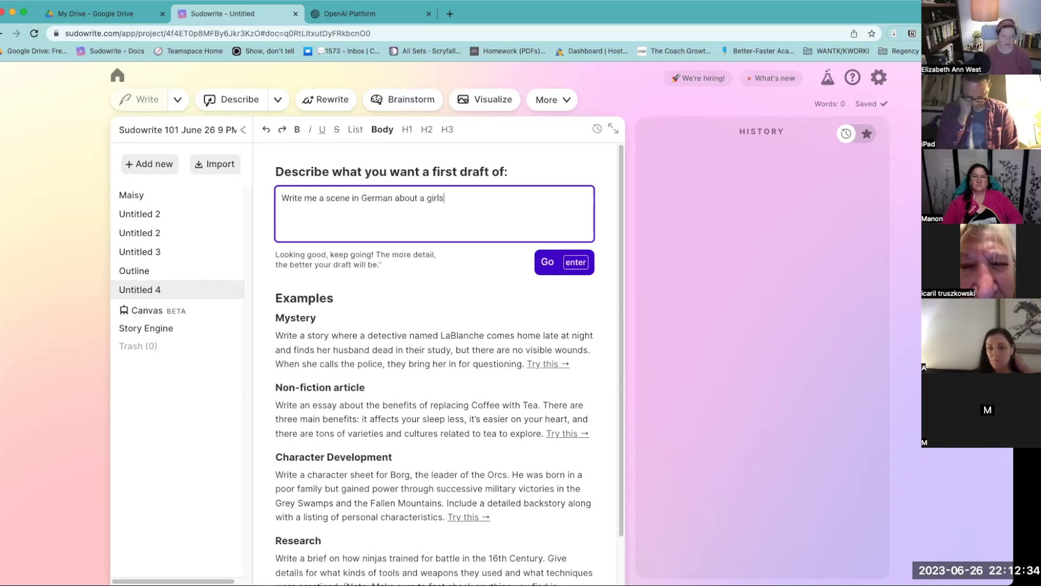
key("BackSpace")
key("BackSpace")
key("BackSpace")
type("'s first day of school")
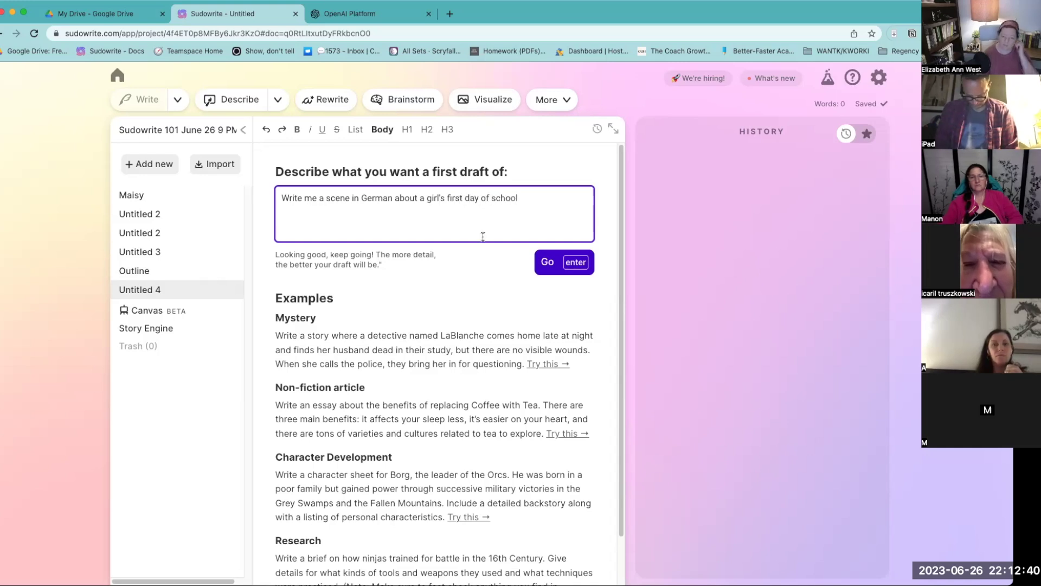
left_click(562, 262)
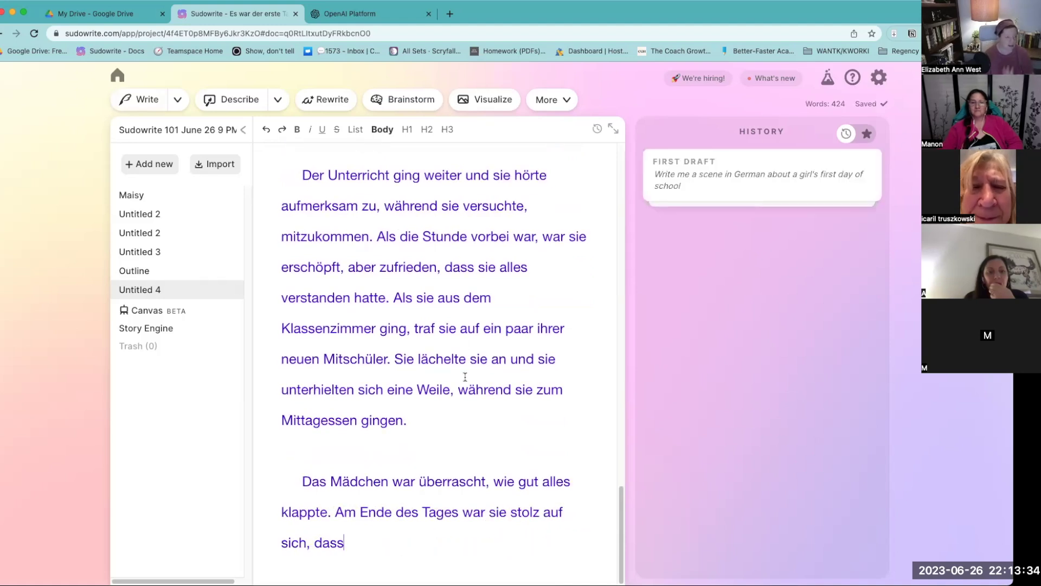
Step: Rewrite the first two paragraphs of the German scene with the "Show, not tell" option
scroll(463, 385, "up", 10)
scroll(462, 385, "up", 10)
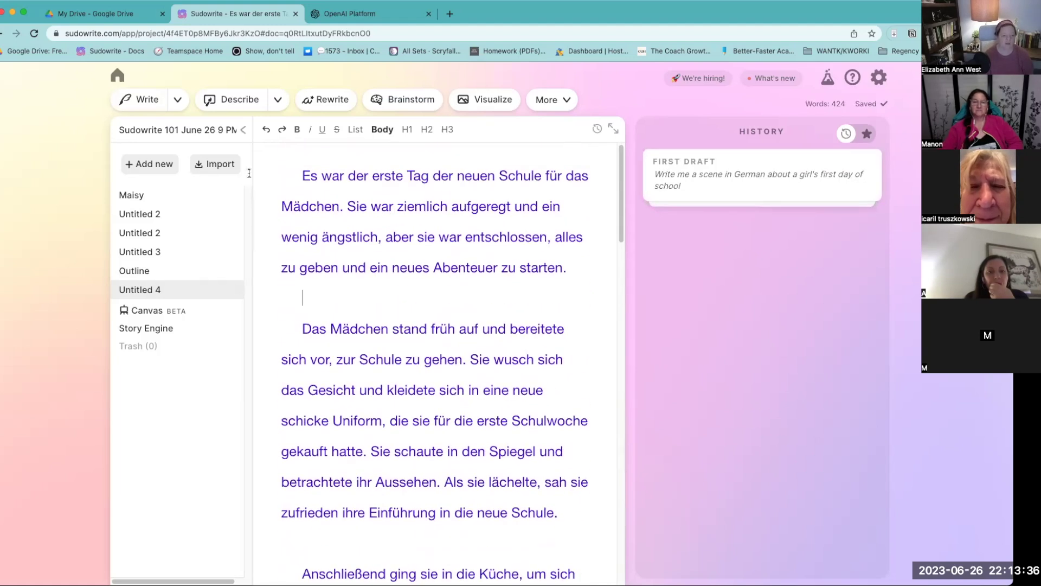
left_click_drag(296, 176, 592, 491)
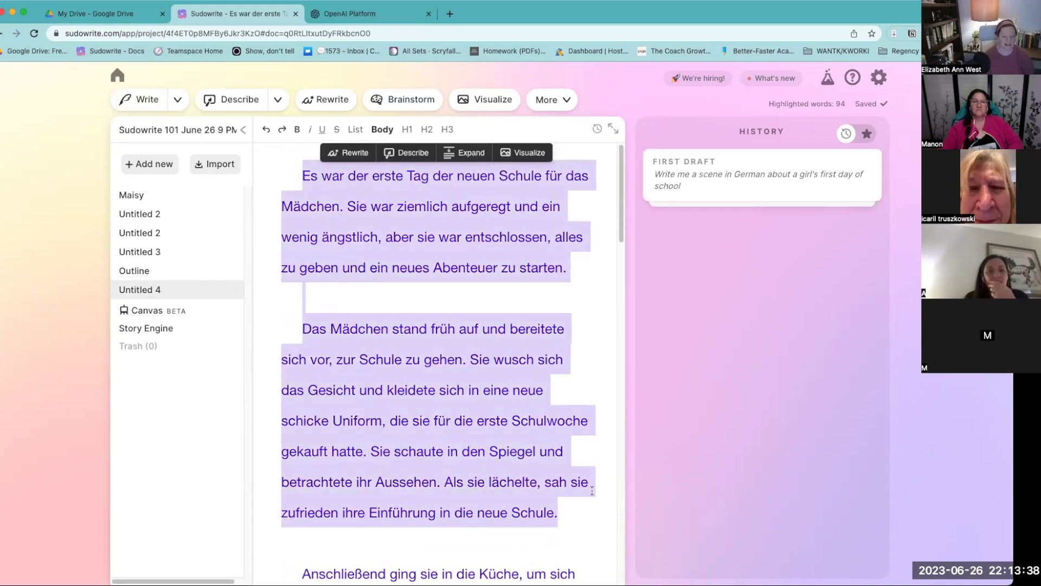
left_click(347, 153)
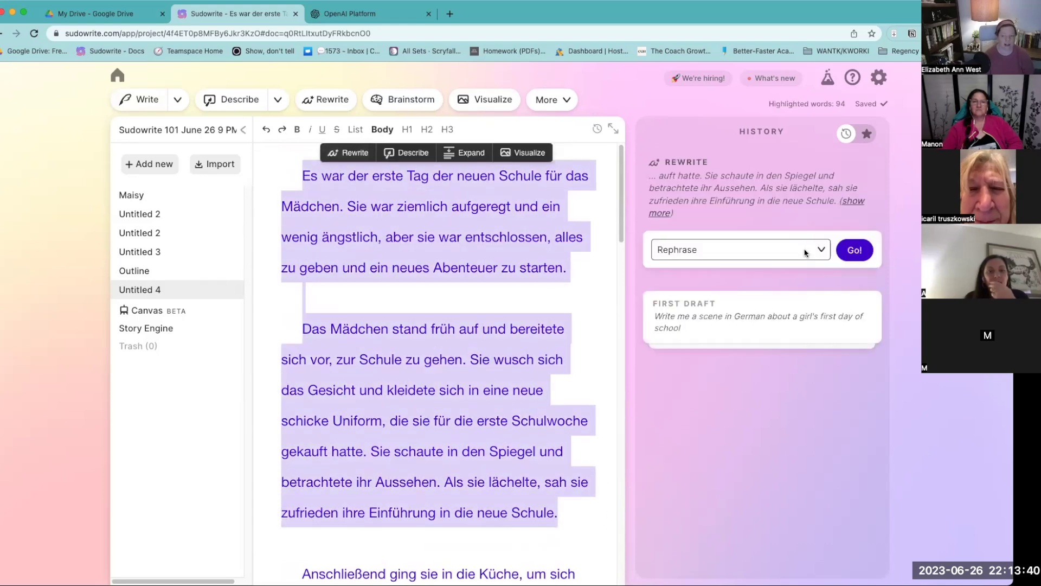
left_click(765, 255)
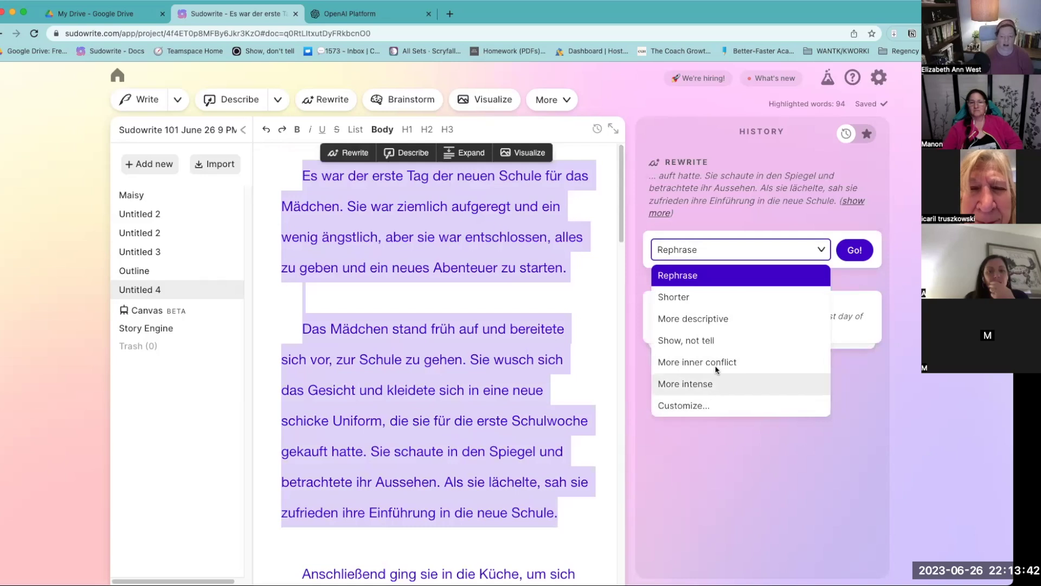
left_click(715, 341)
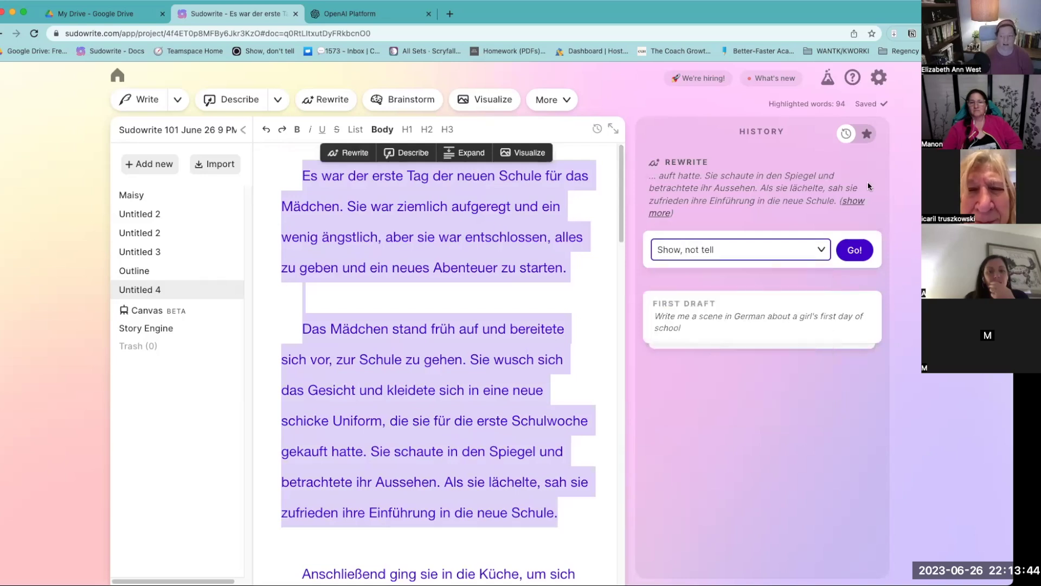
left_click(860, 256)
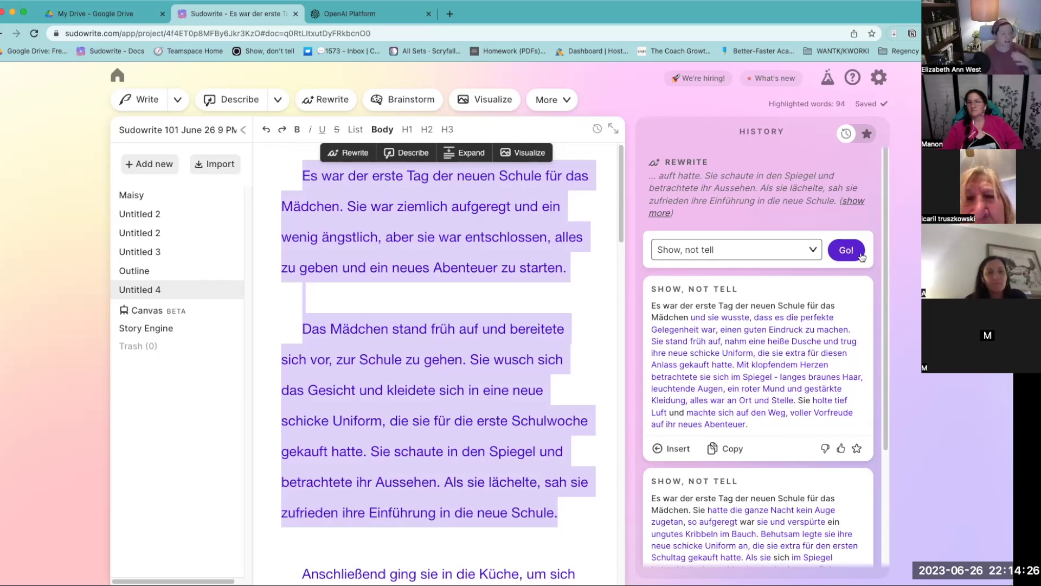
Step: Compare the openings of the Maisy and Untitled 3 documents, highlighting the first paragraph in each
left_click(152, 202)
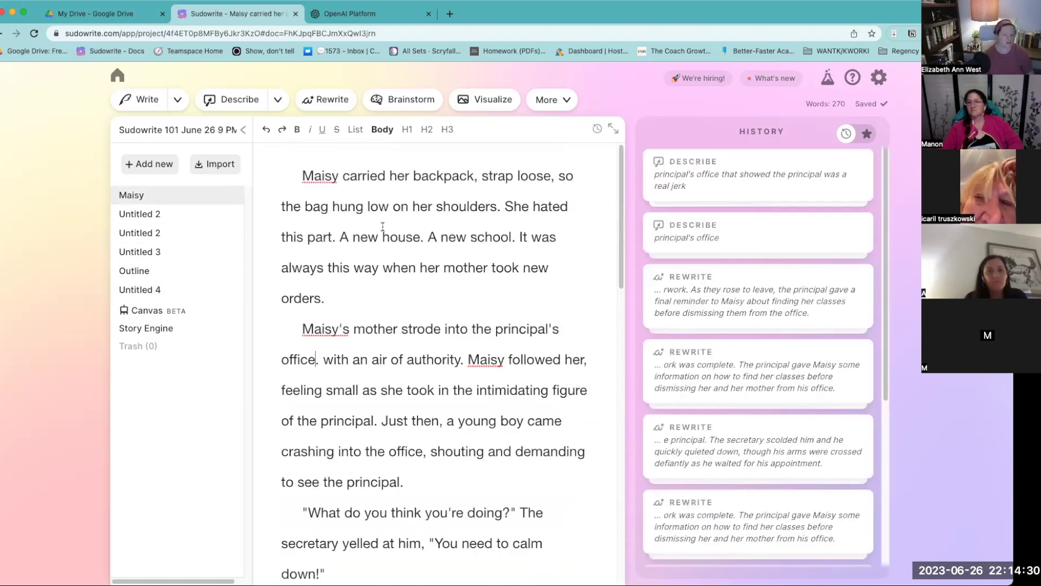
left_click_drag(311, 182, 387, 304)
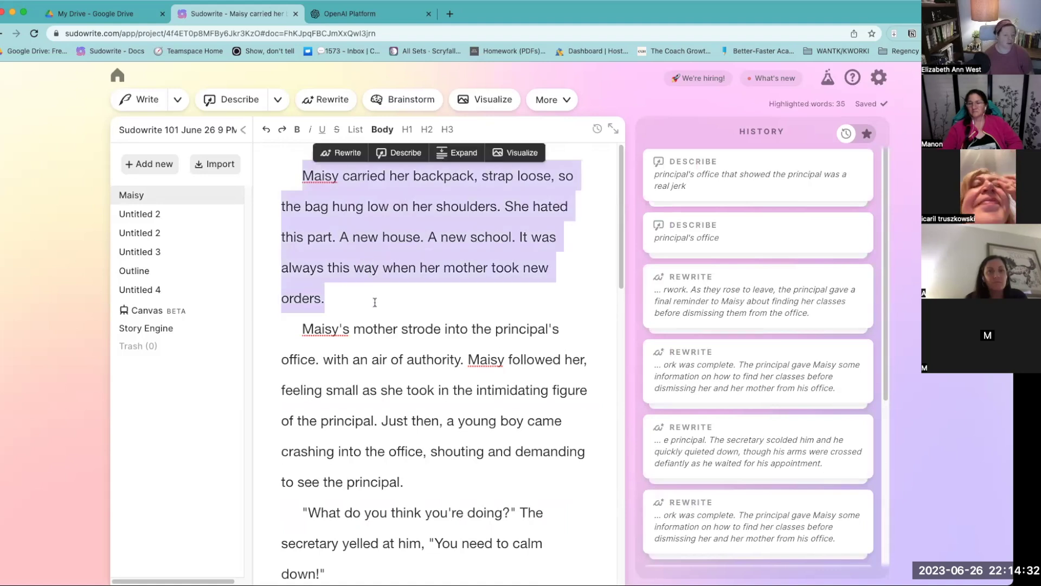
left_click(166, 254)
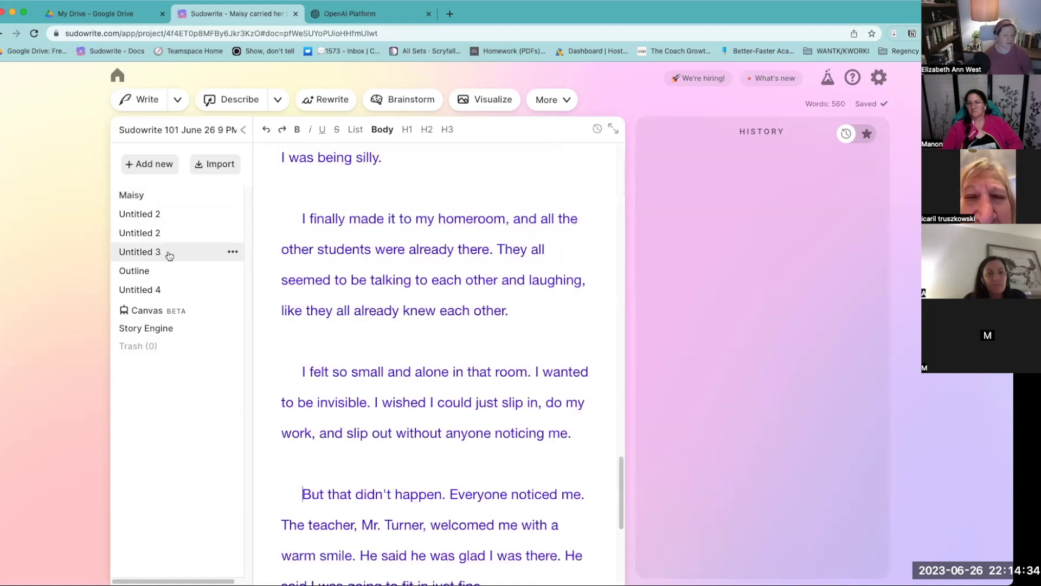
scroll(404, 263, "up", 10)
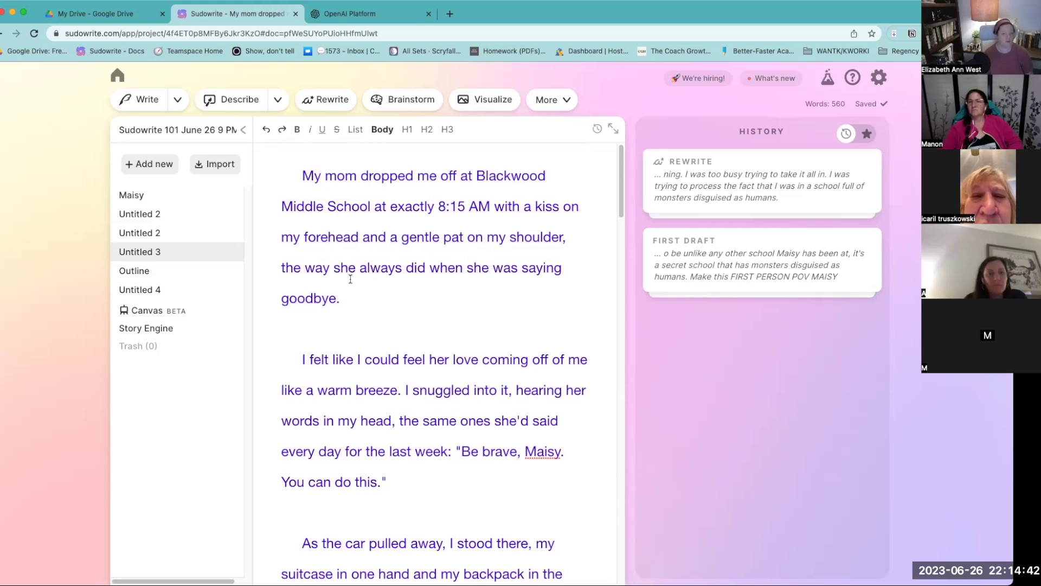
left_click_drag(352, 299, 252, 182)
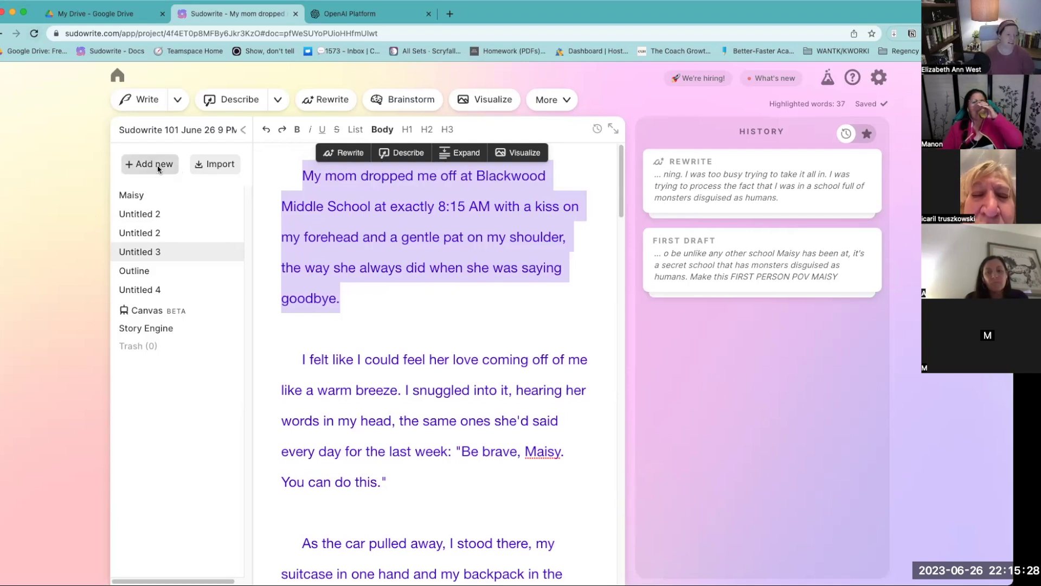
Step: Revisit the Untitled 4 document and add a new blank document to the project
left_click(175, 291)
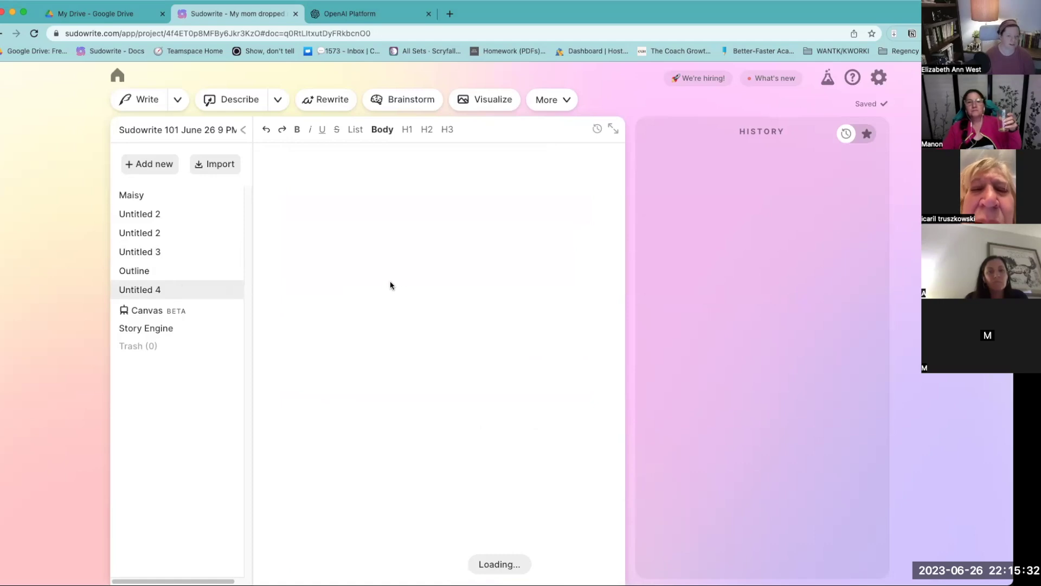
left_click(161, 169)
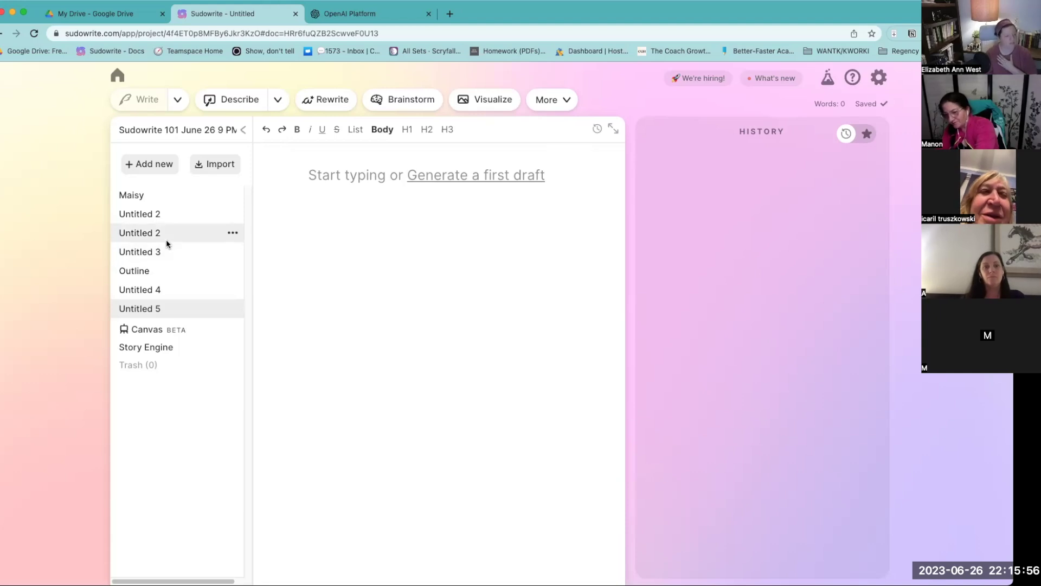
Step: Look through the Maisy scene to its end and return to the blank Untitled 5 document
left_click(152, 198)
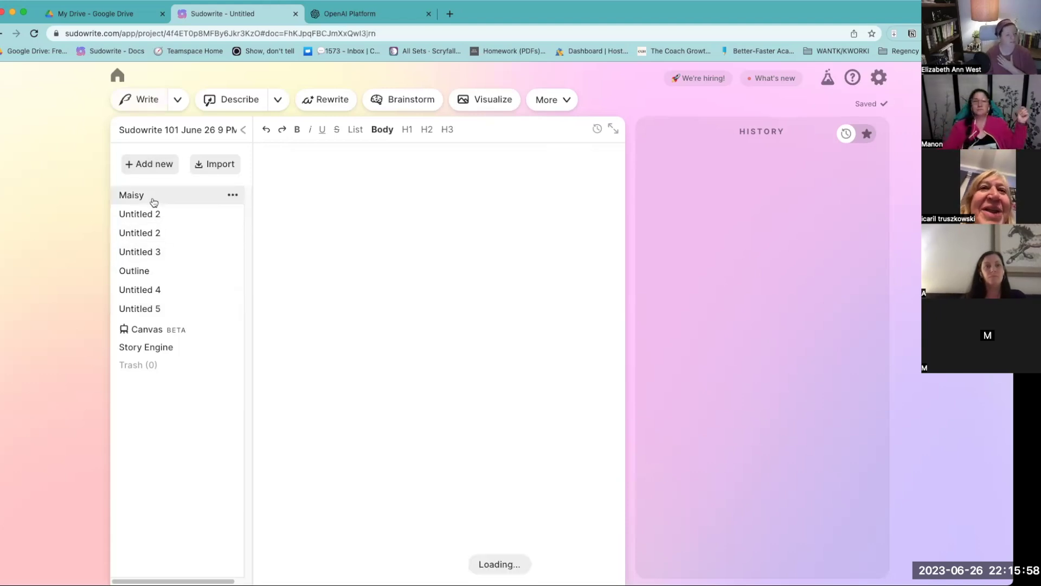
scroll(374, 343, "down", 6)
scroll(374, 343, "down", 10)
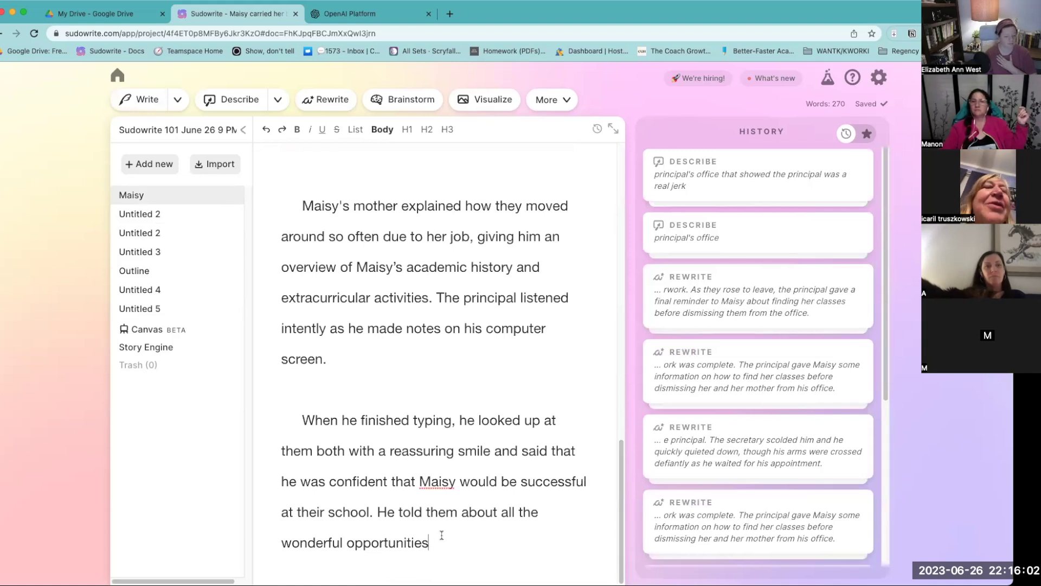
scroll(442, 535, "up", 10)
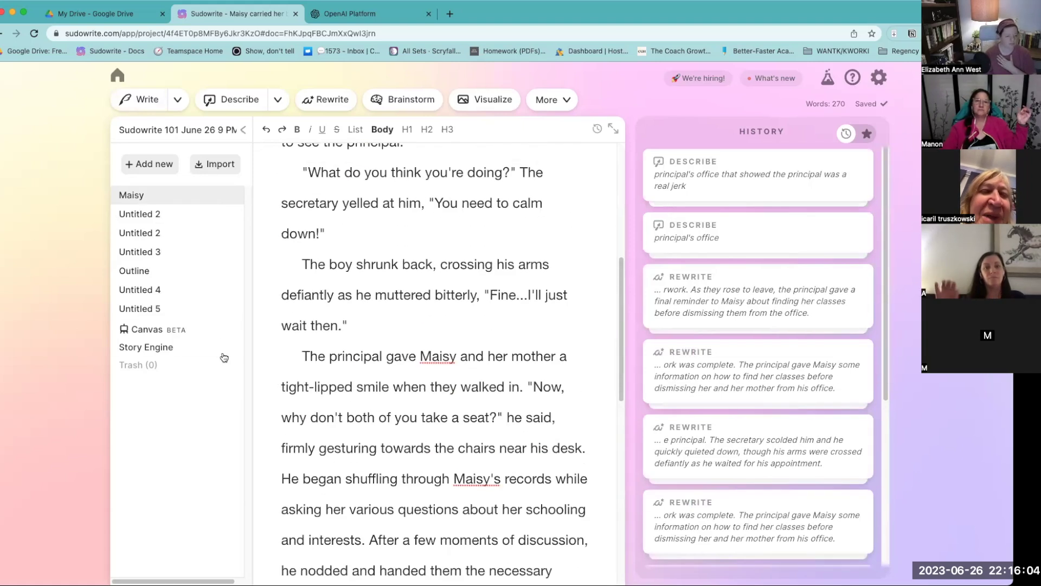
left_click(173, 315)
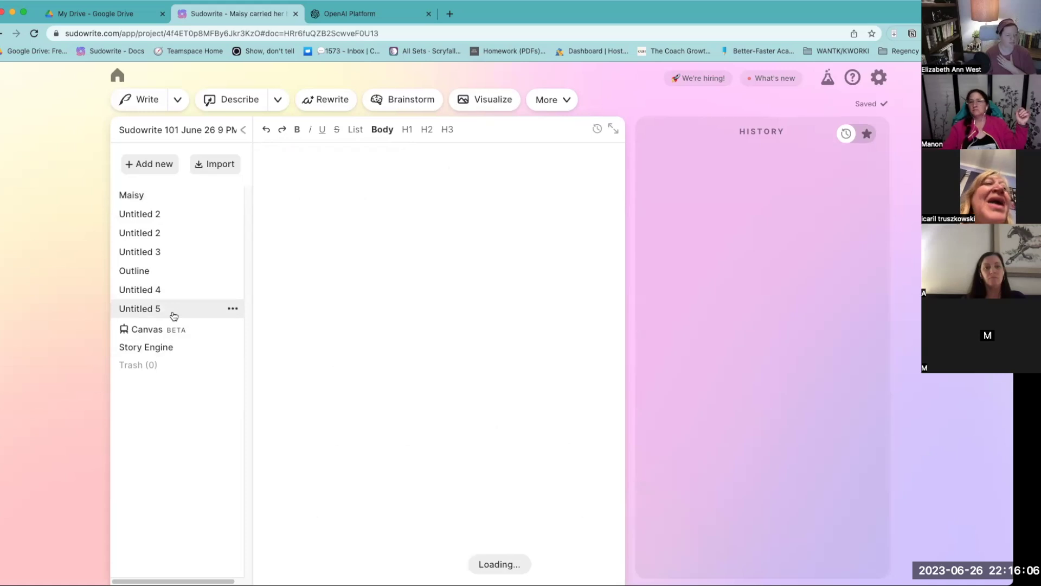
Step: Select the secretary's "What do you think you're doing?" paragraph in the Maisy document and set up a customized rewrite for it
left_click(147, 196)
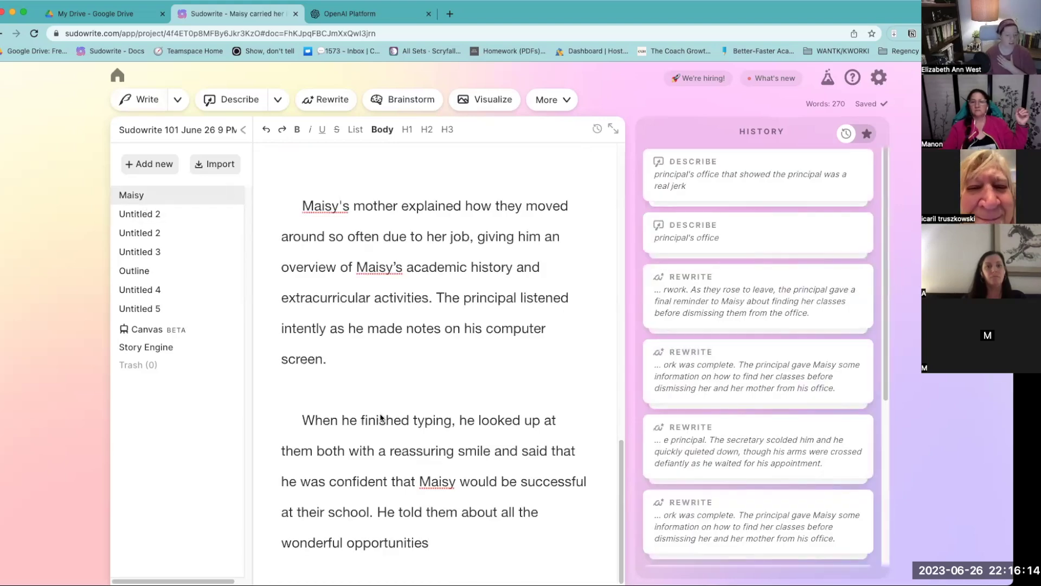
scroll(374, 366, "up", 15)
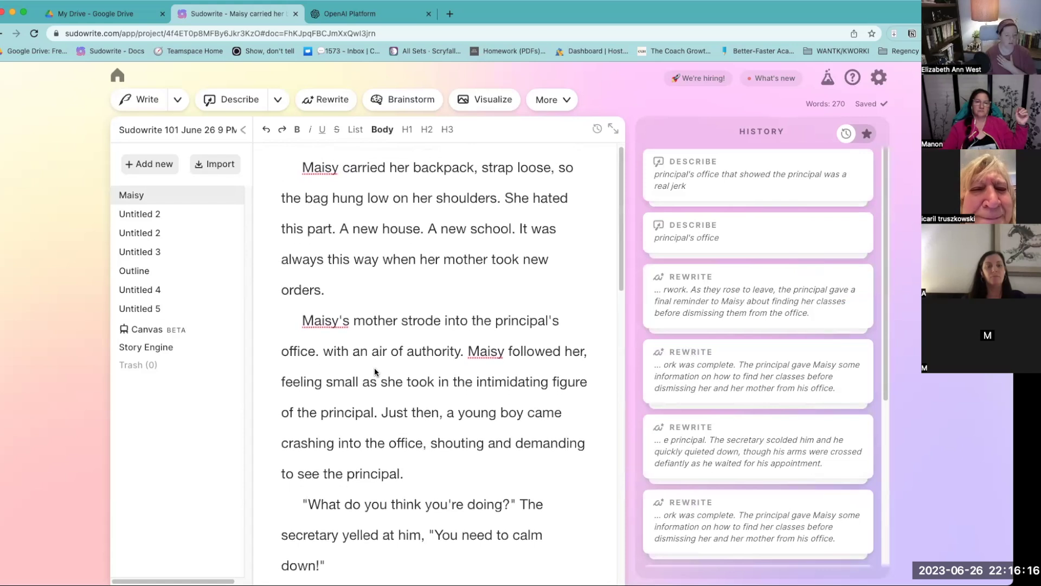
scroll(374, 366, "down", 3)
left_click_drag(307, 396, 325, 454)
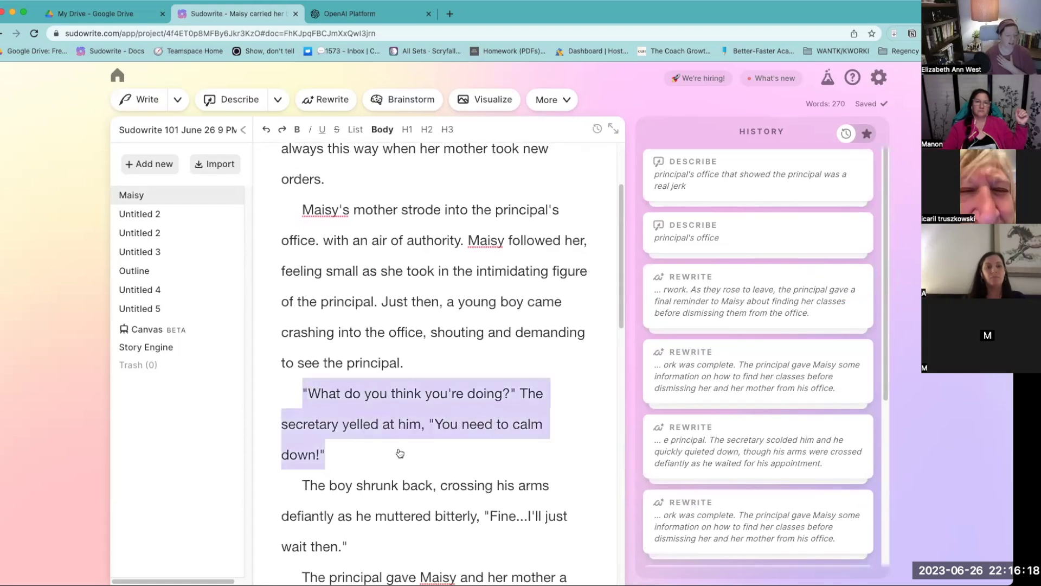
left_click(326, 370)
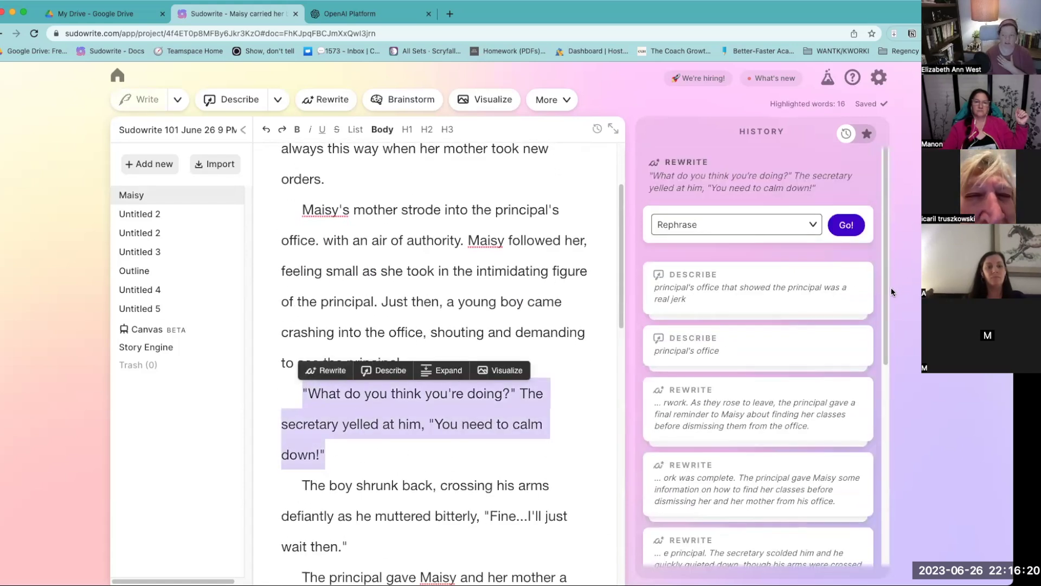
left_click(781, 230)
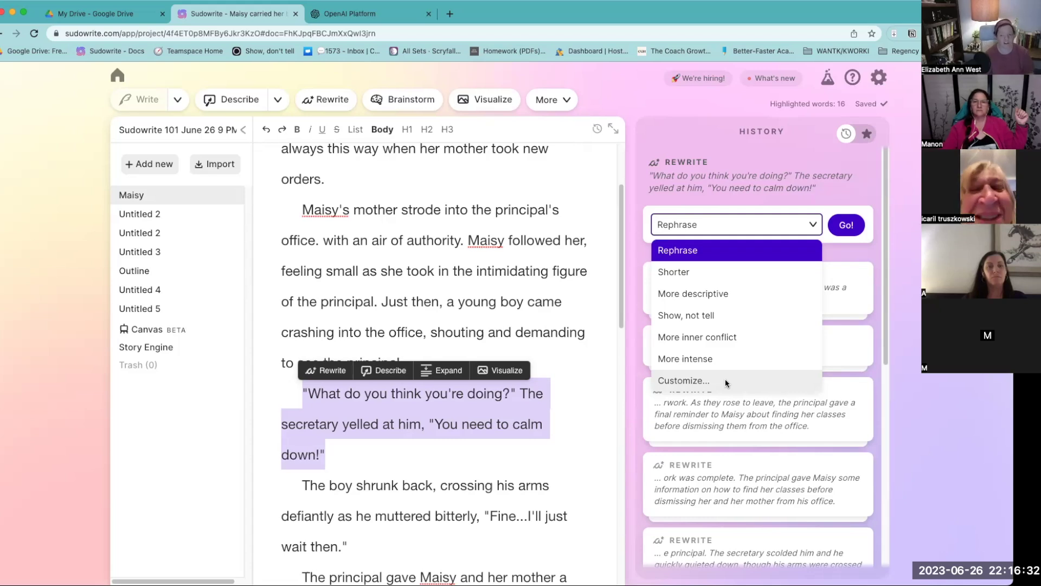
left_click(724, 378)
left_click(706, 264)
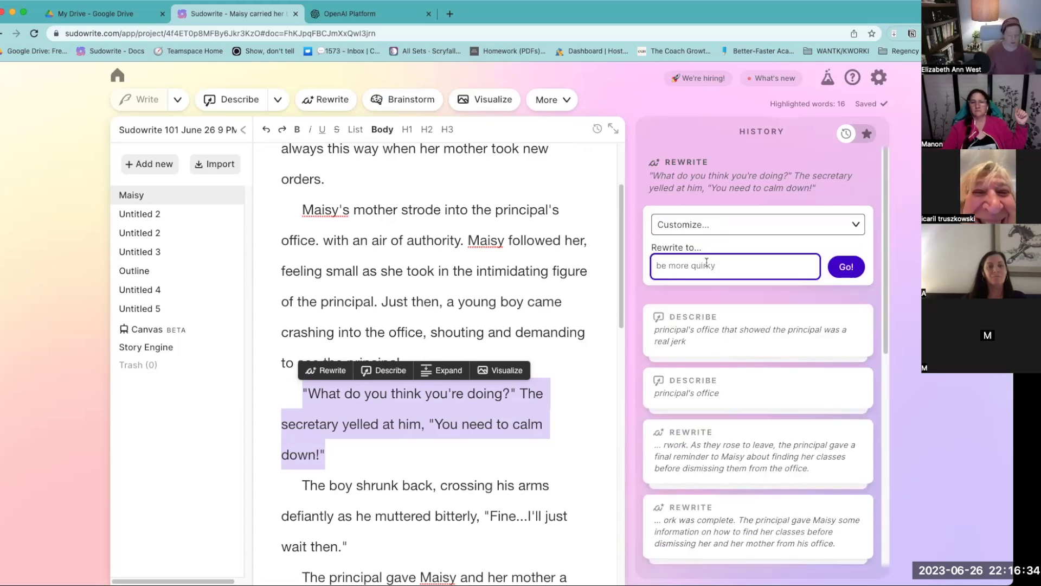
Step: Generate the customized rewrite with the instruction "give the secretary a swedish accent", closing the June 26 Lab Hour 2 recording page
type("give")
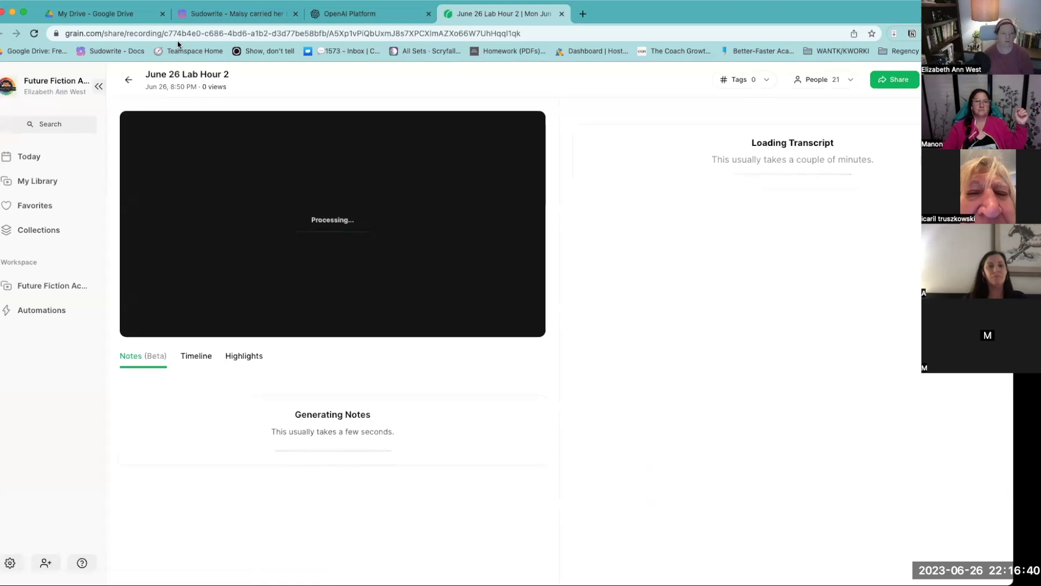
left_click(250, 16)
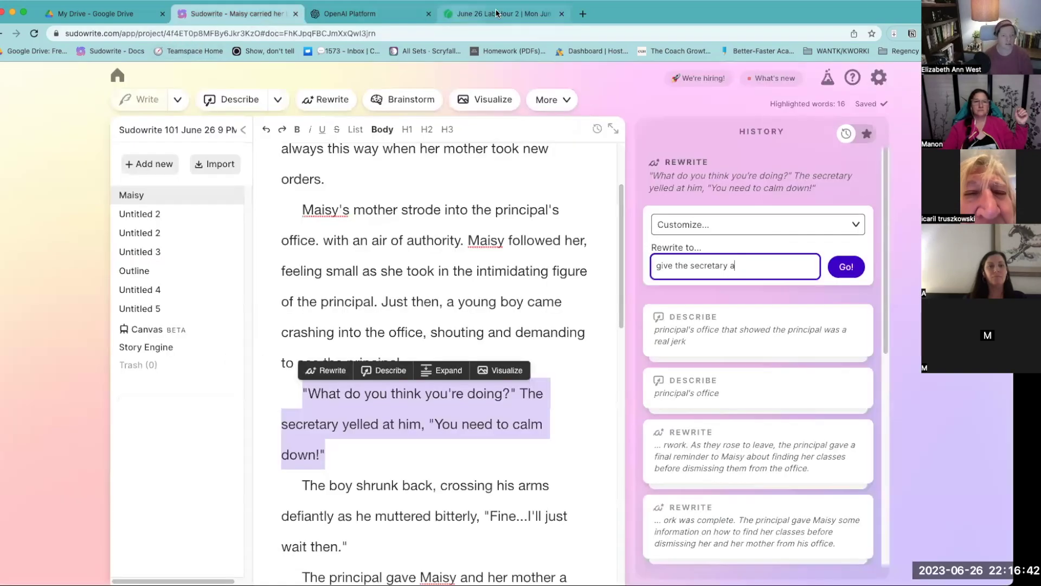
left_click(561, 14)
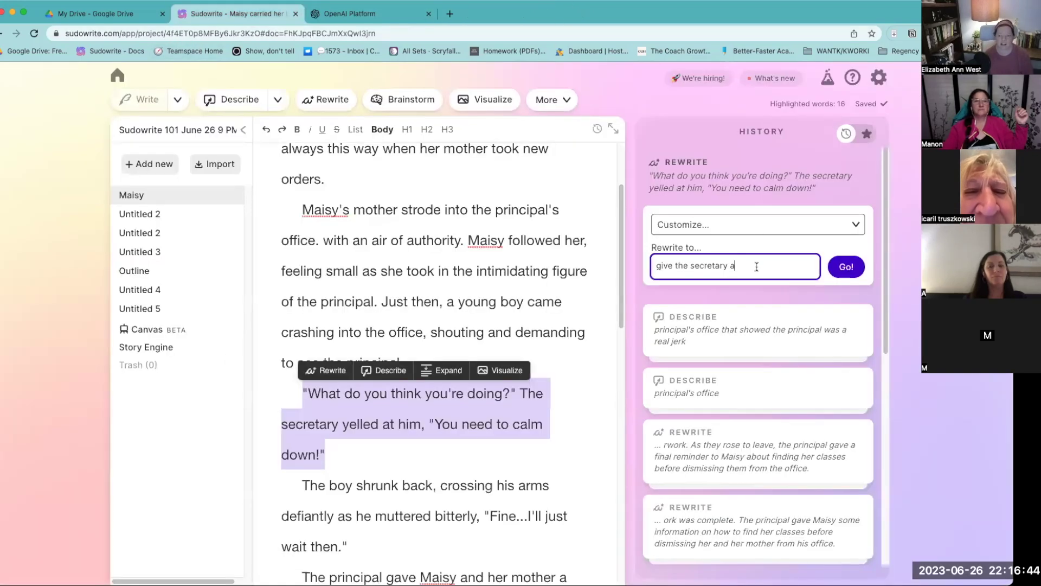
type("swedish acc")
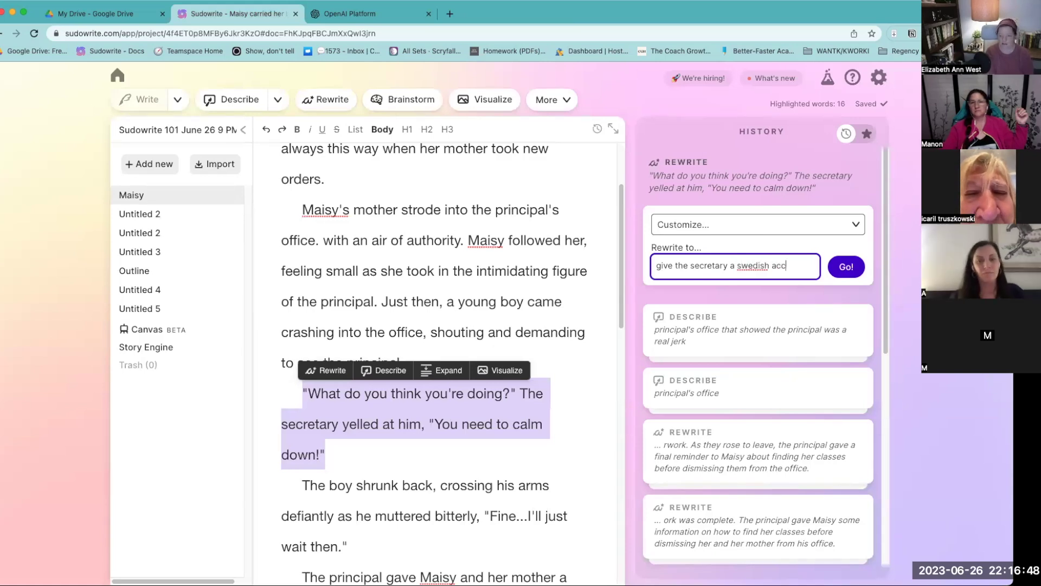
type("ent")
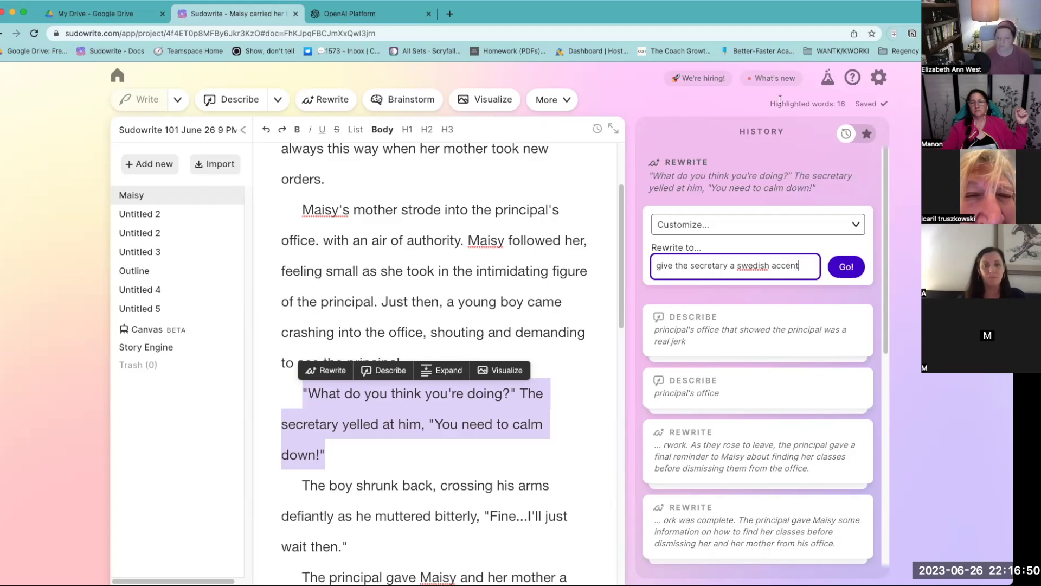
left_click(845, 266)
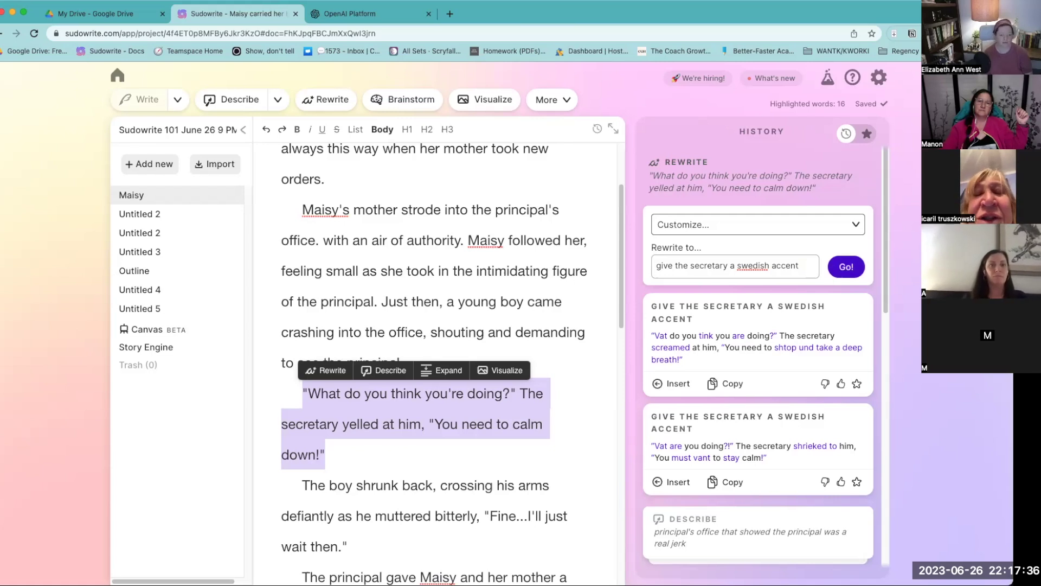
left_click(377, 393)
right_click(377, 393)
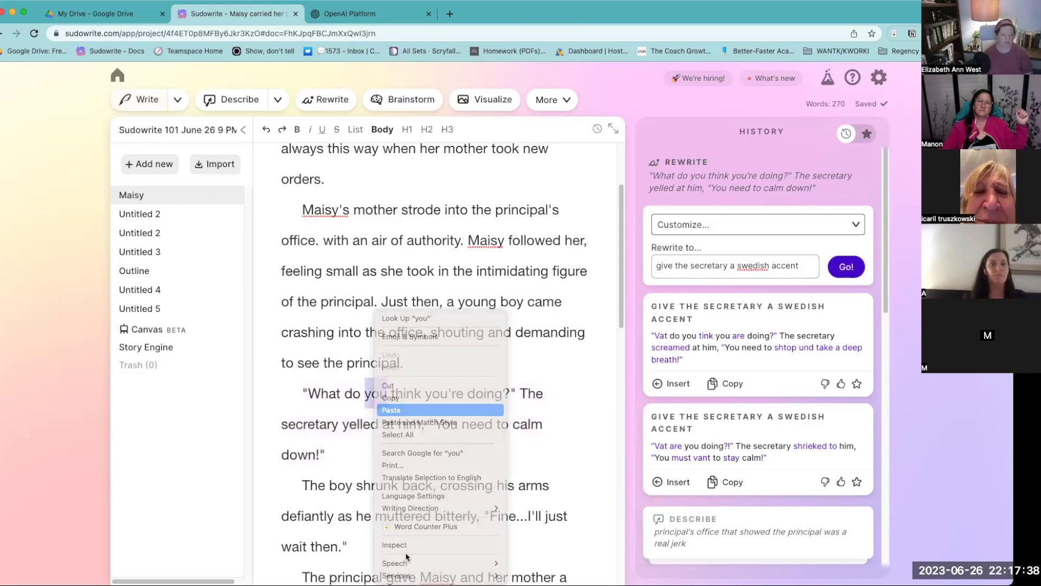
type("you")
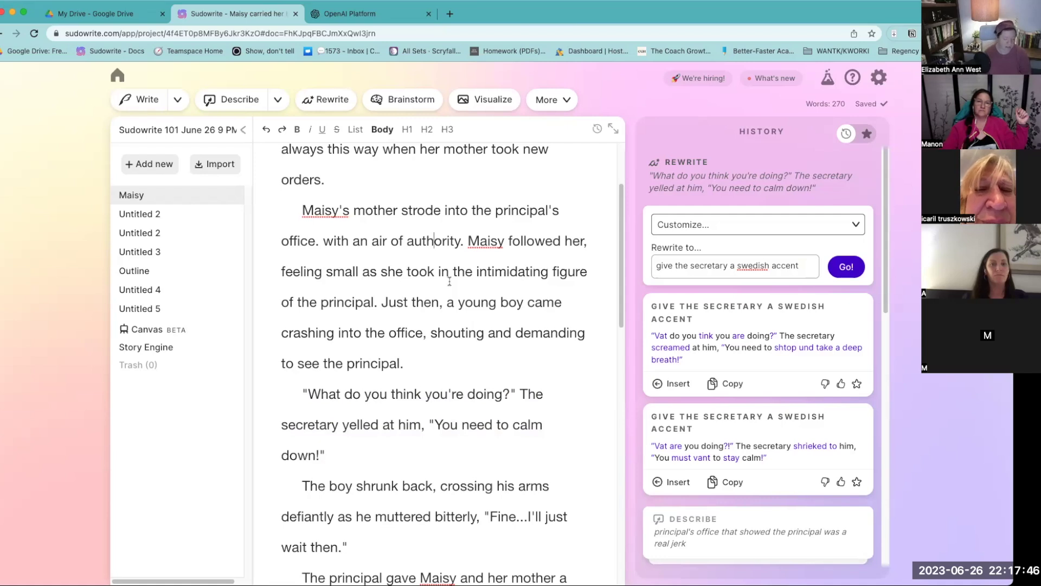
key("super+a")
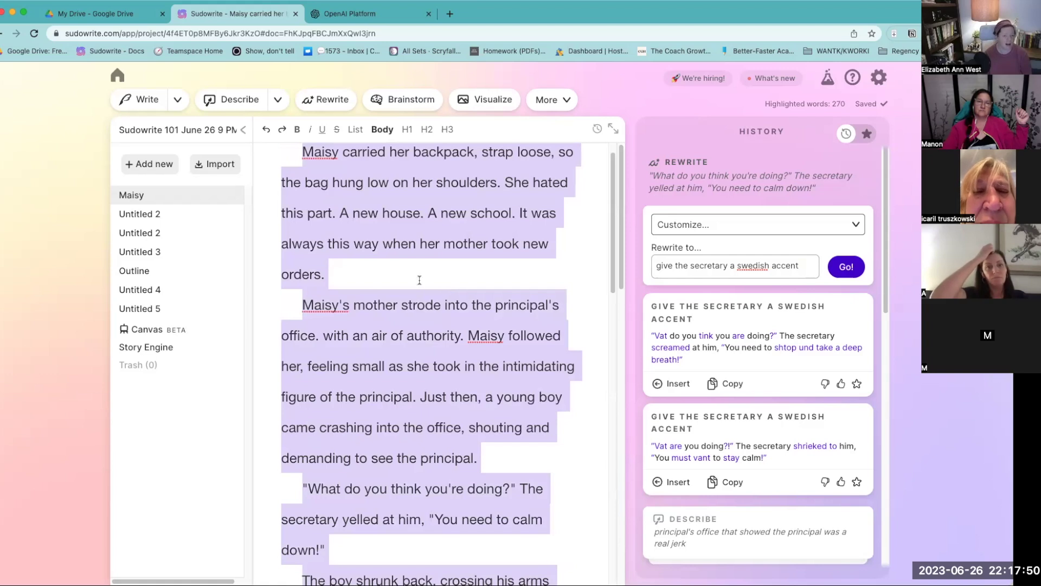
left_click(417, 305)
left_click(435, 244)
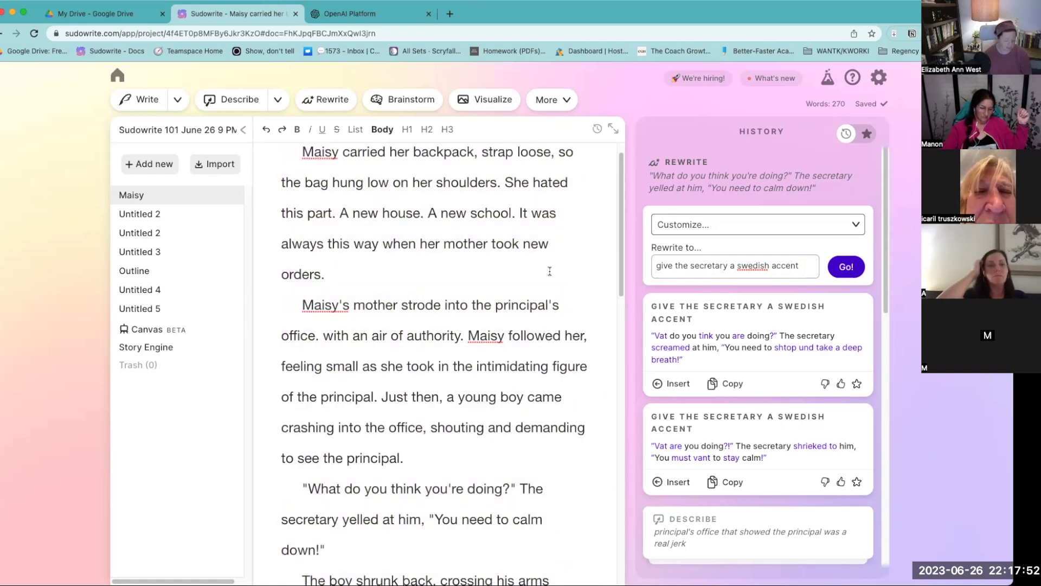
key("super+a")
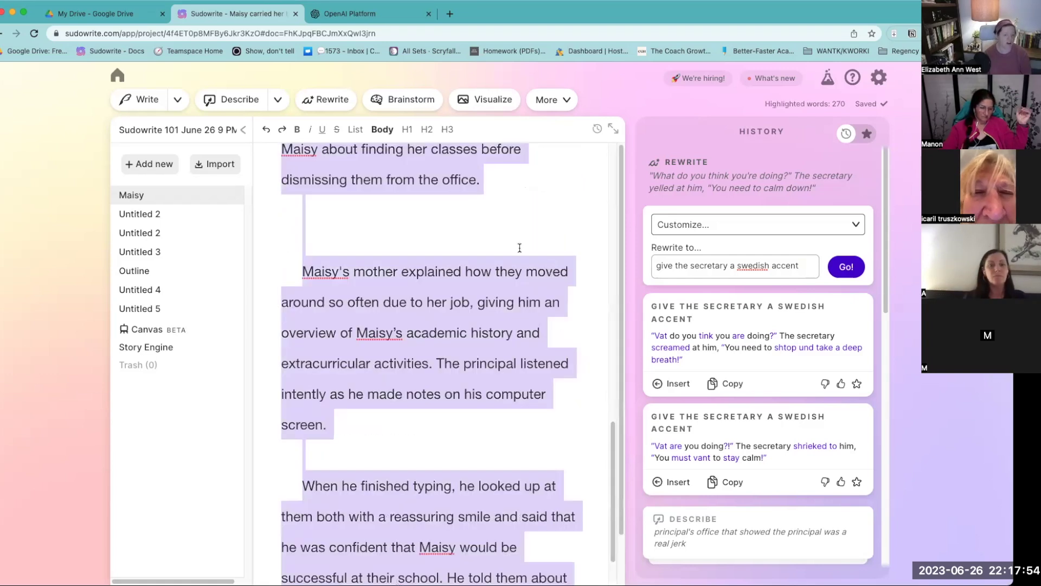
left_click(444, 209)
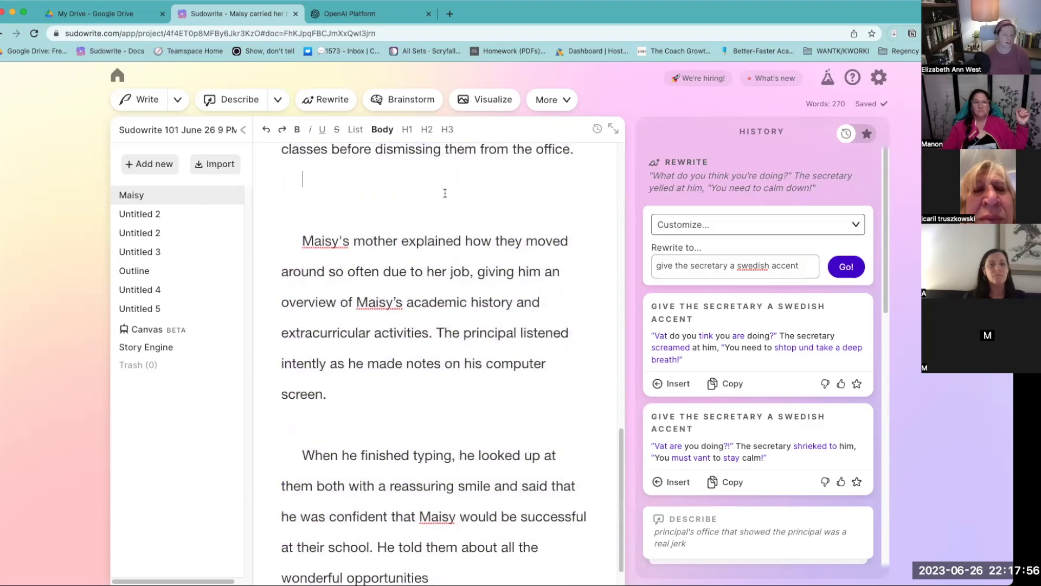
Step: Select the entire text of the Maisy document and copy it
right_click(432, 242)
left_click(456, 364)
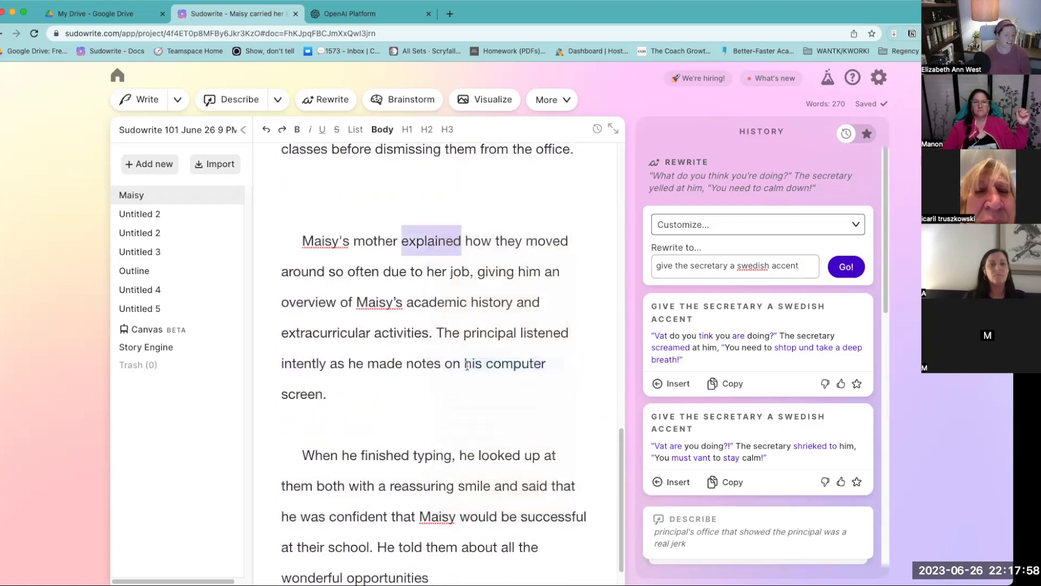
right_click(453, 299)
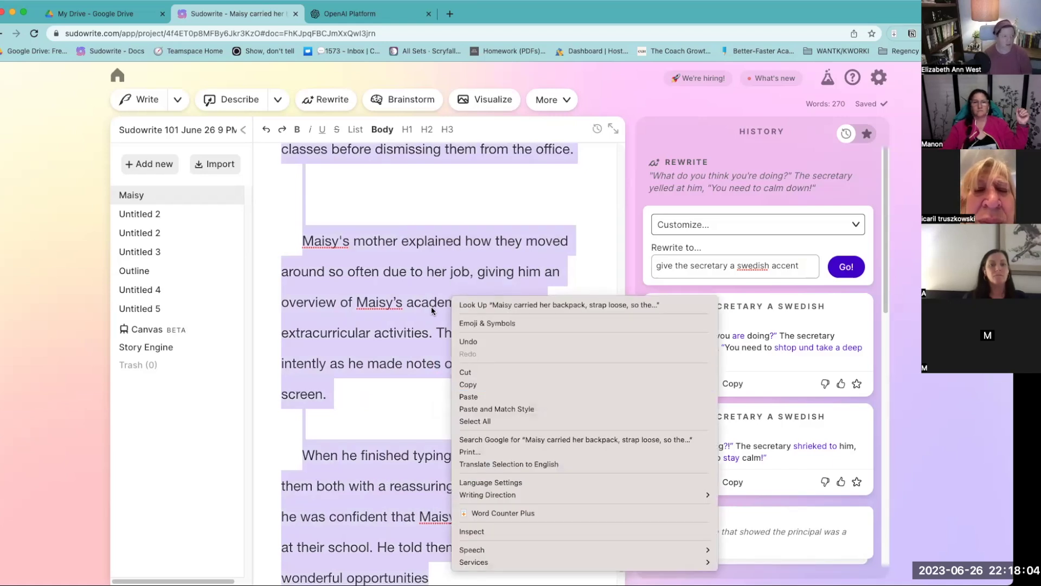
left_click(468, 384)
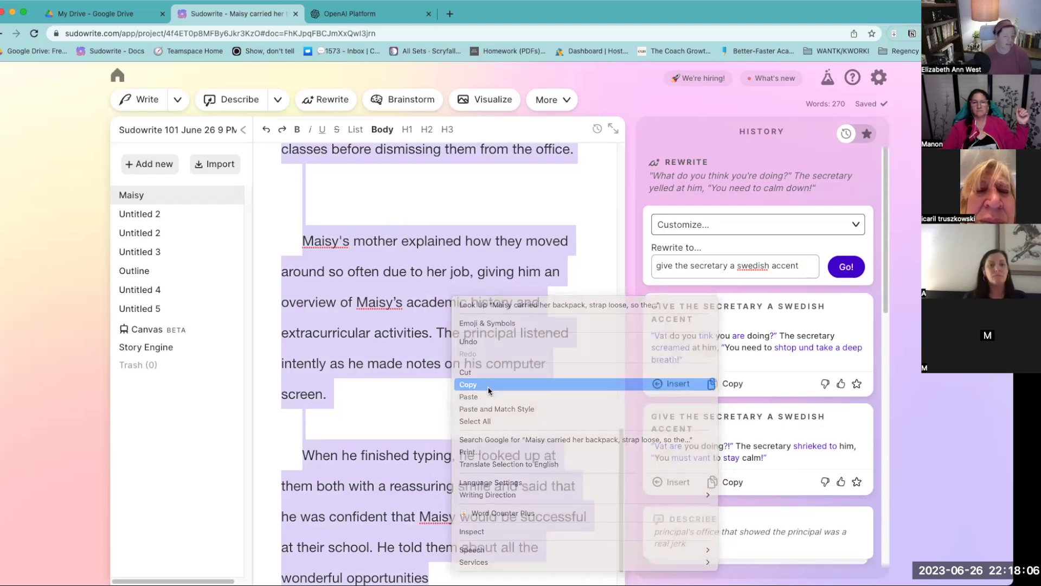
Step: Switch to the OpenAI tokenizer page and replace its sample text with the copied Maisy scene
left_click(376, 16)
left_click_drag(401, 242, 180, 168)
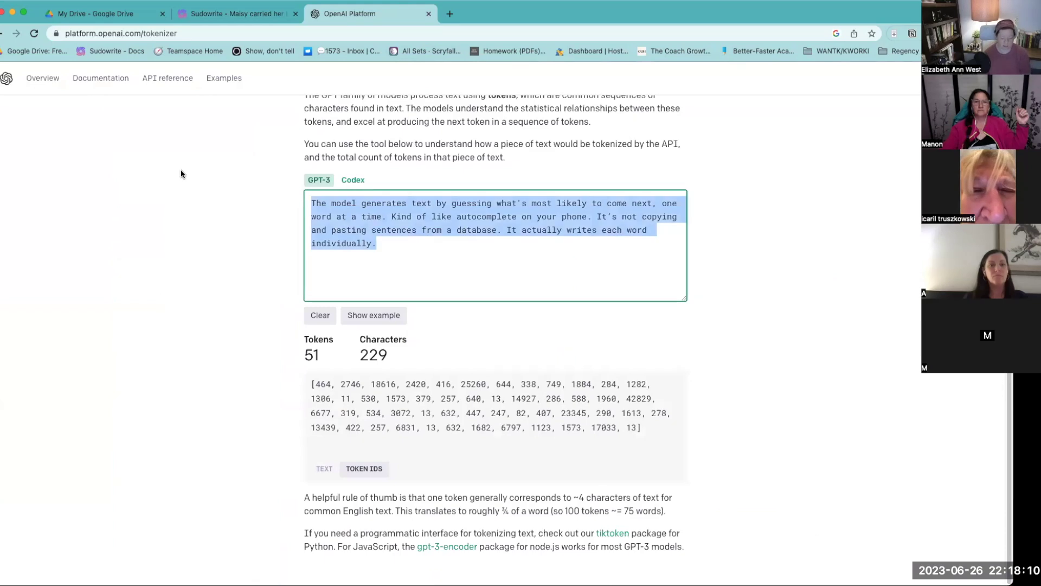
key("BackSpace")
right_click(340, 202)
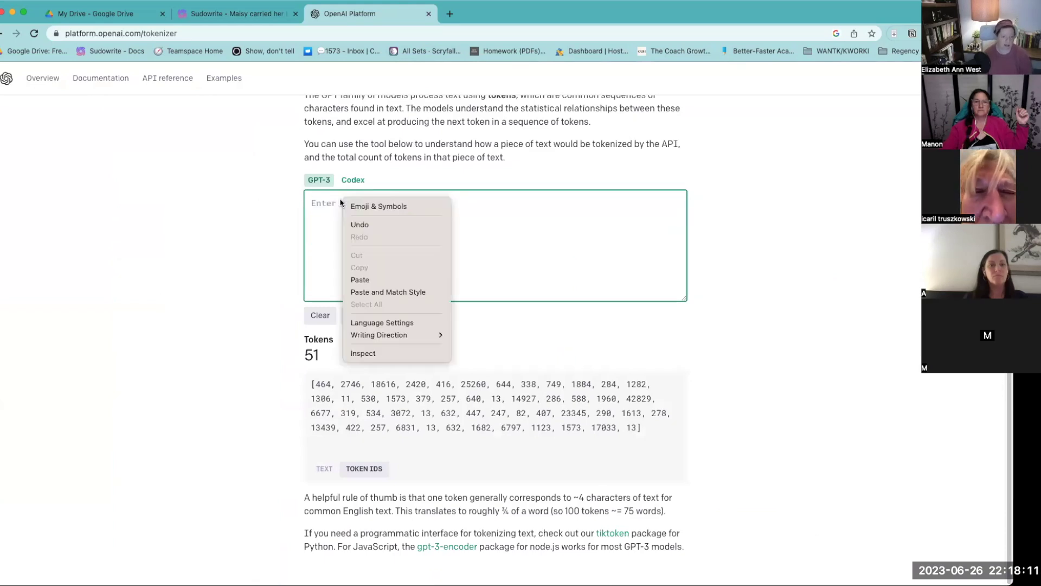
left_click(383, 280)
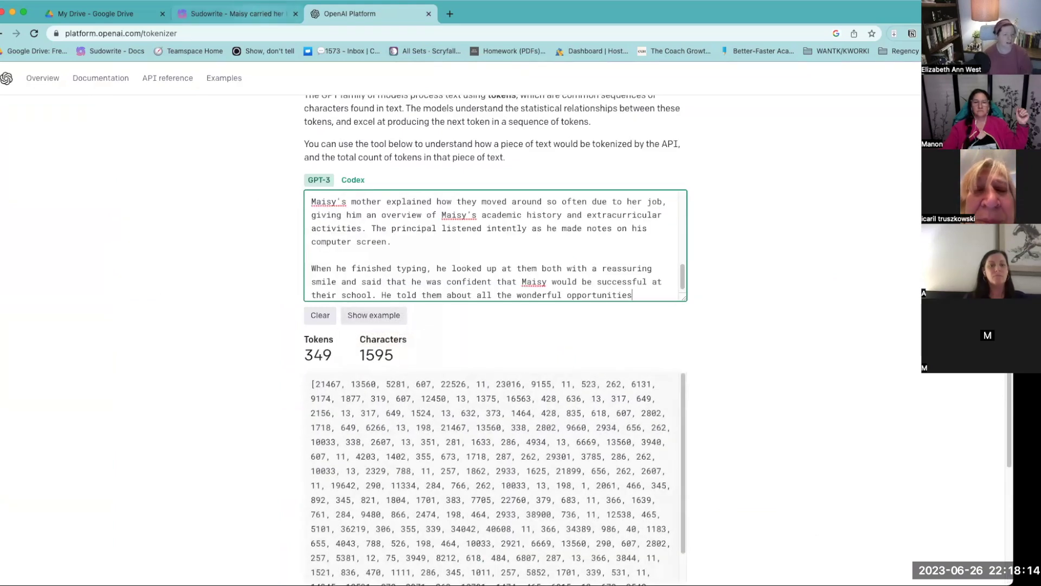
Step: Return to the Maisy document in Sudowrite and replace "explained" with the suggested synonym "alluded" in the sentence about Maisy's mother
left_click(220, 15)
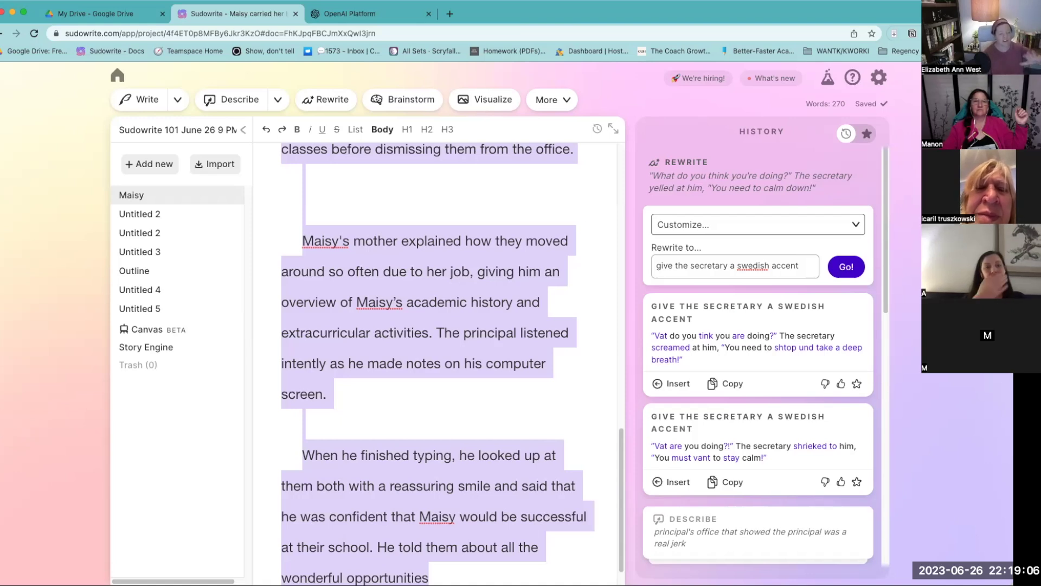
left_click(565, 354)
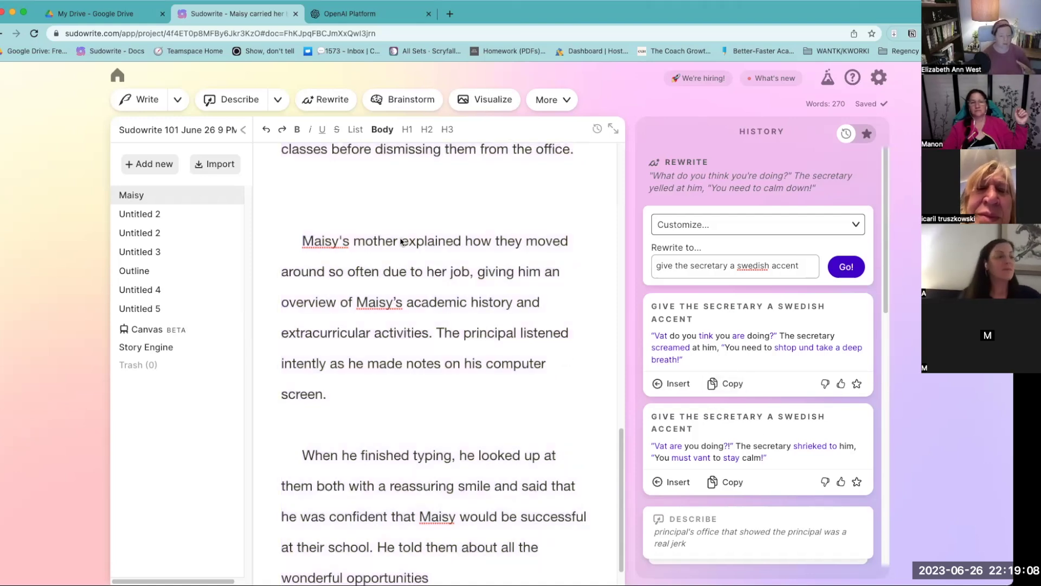
left_click_drag(401, 242, 467, 253)
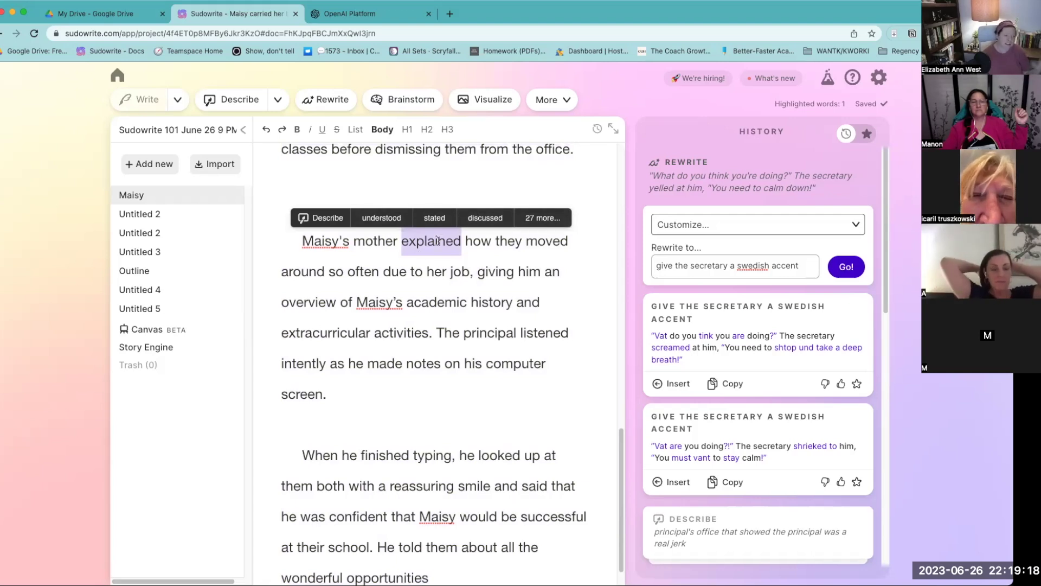
left_click(534, 219)
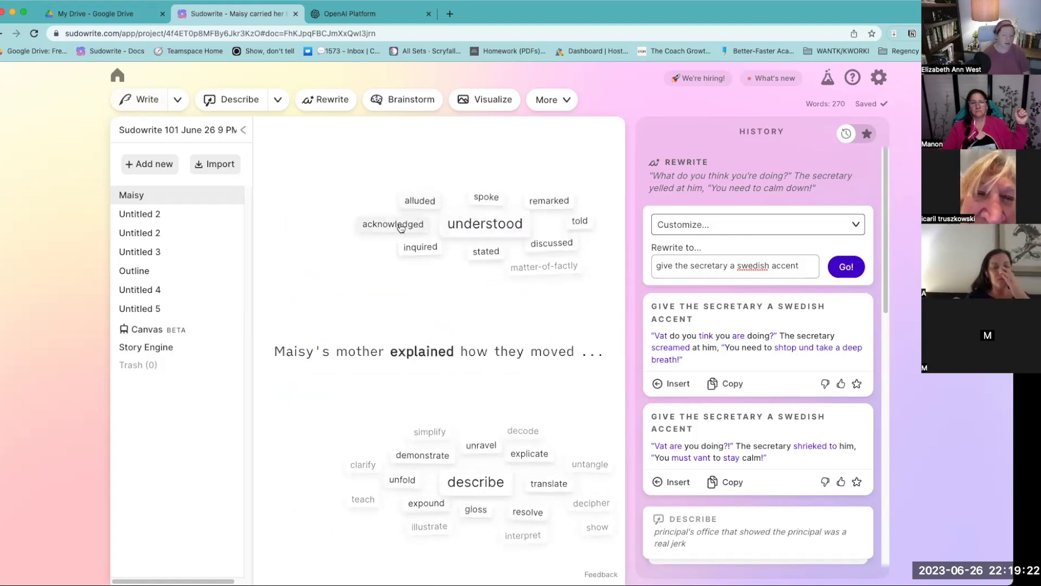
left_click(410, 208)
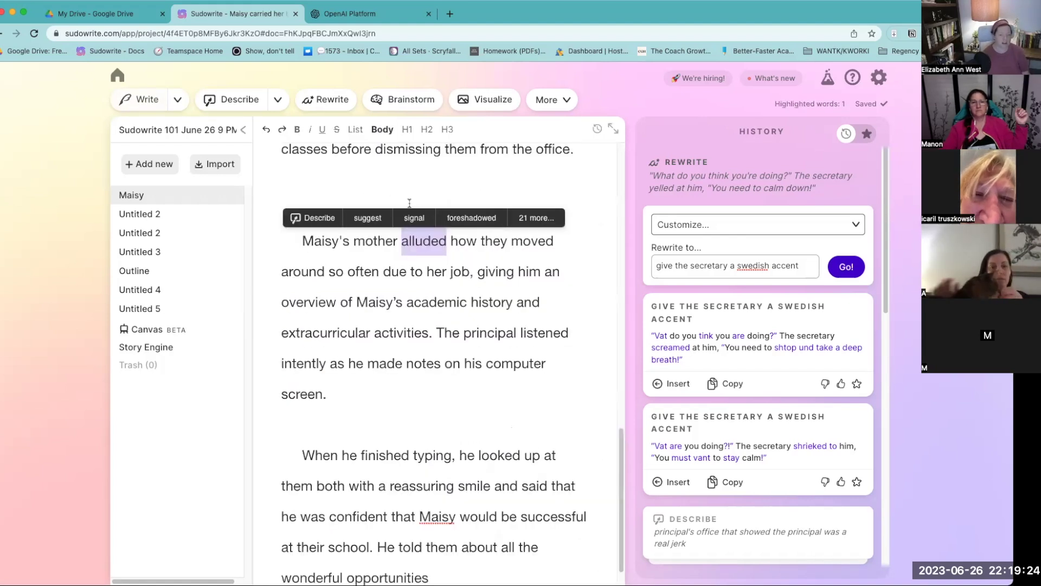
left_click(420, 273)
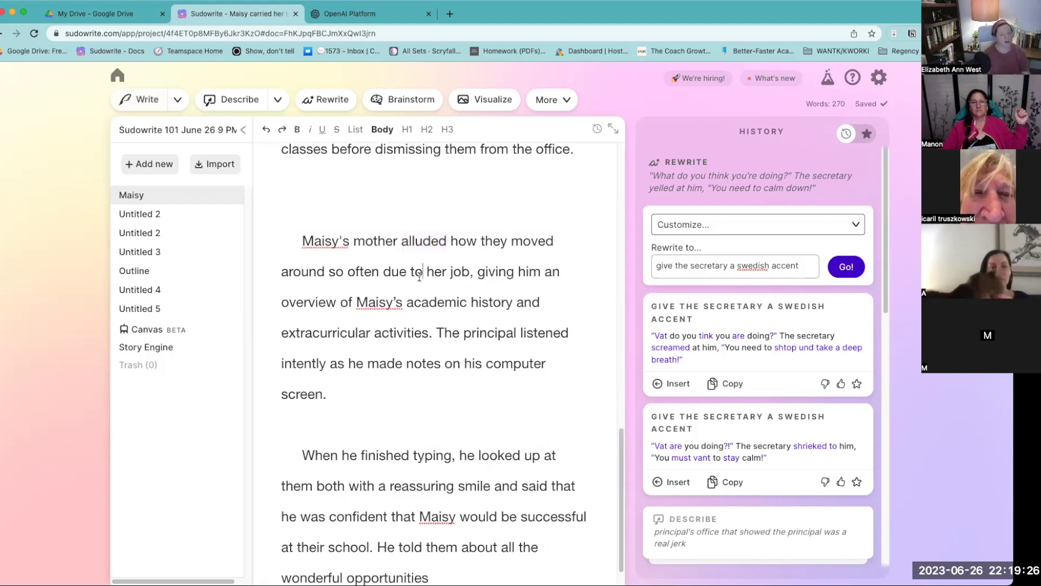
Step: Open the Story Engine of the "2 hour writing challenge A" project and examine the beats and prose of its Chapter 3 and Chapter 1 versions
left_click(117, 76)
left_click(441, 156)
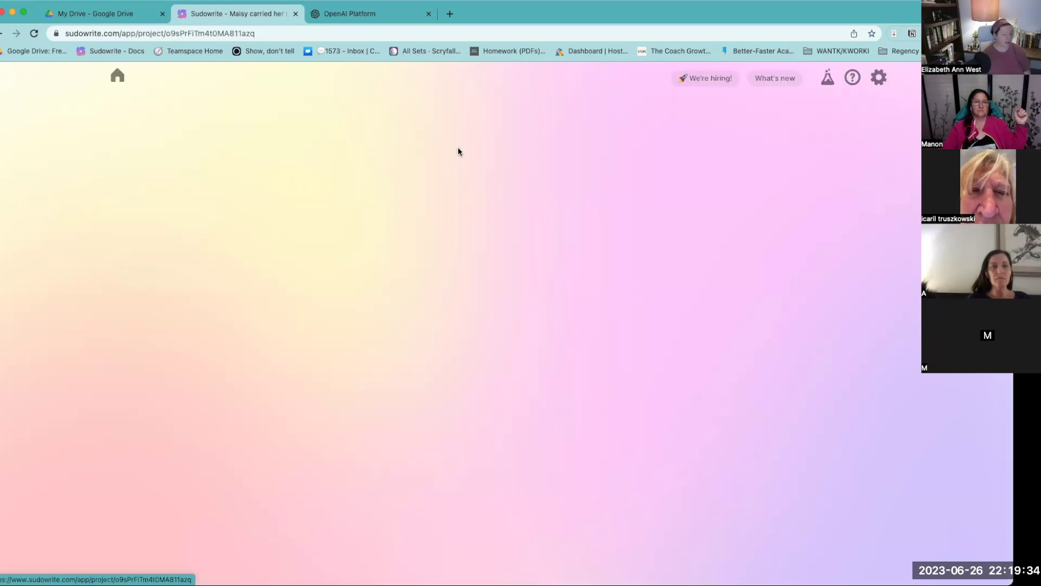
left_click(190, 465)
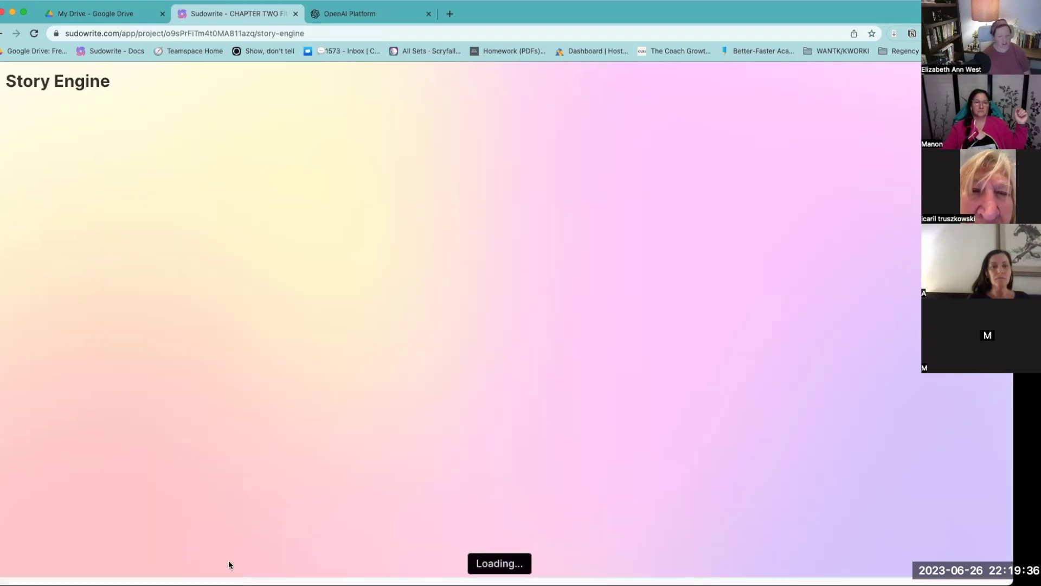
scroll(743, 570, "right", 10)
scroll(743, 570, "right", 5)
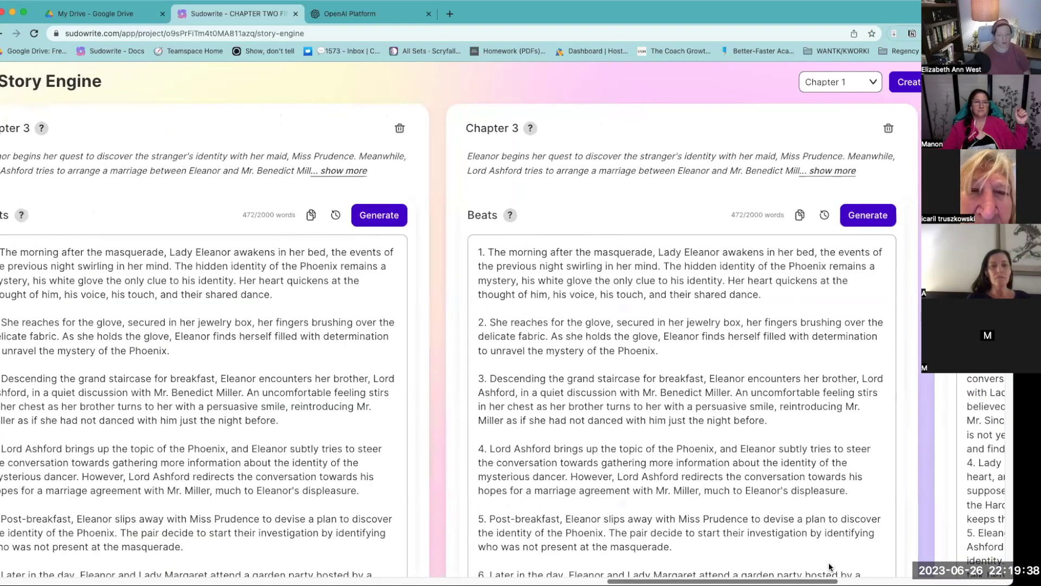
scroll(534, 457, "down", 5)
scroll(534, 457, "down", 10)
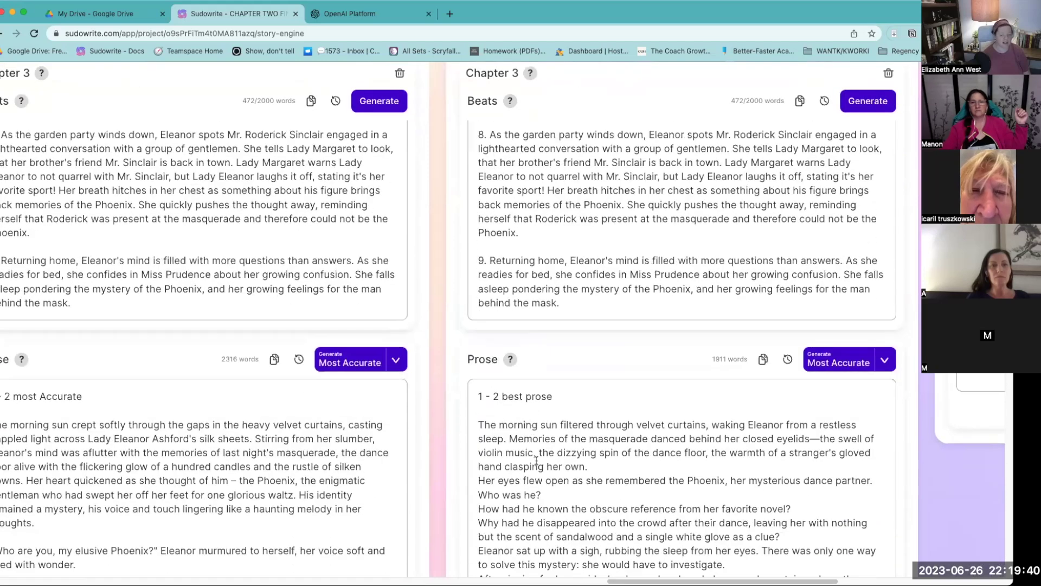
scroll(556, 107, "down", 10)
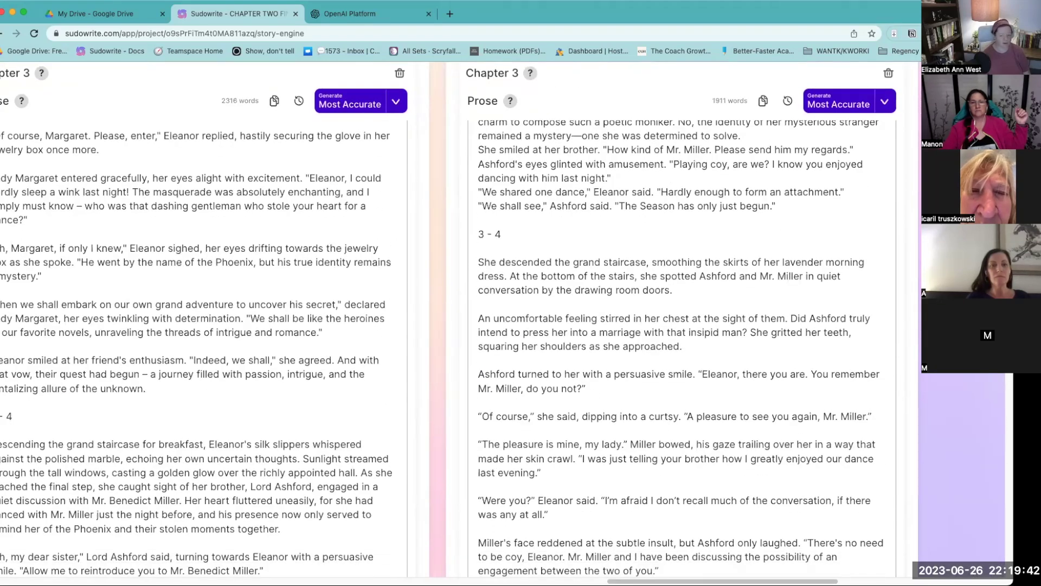
scroll(844, 564, "right", 5)
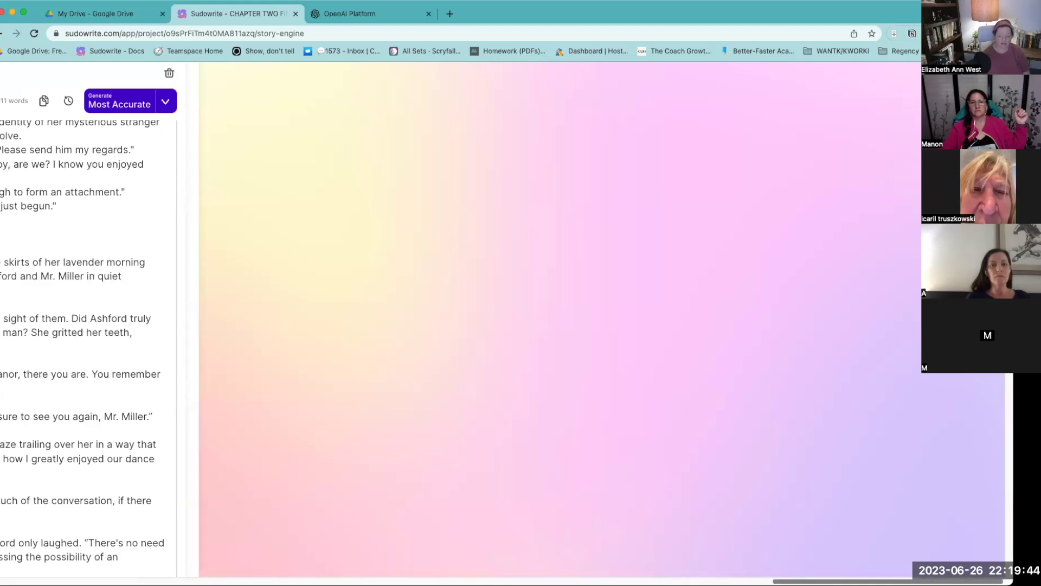
scroll(785, 564, "left", 10)
scroll(312, 556, "right", 3)
scroll(311, 556, "right", 4)
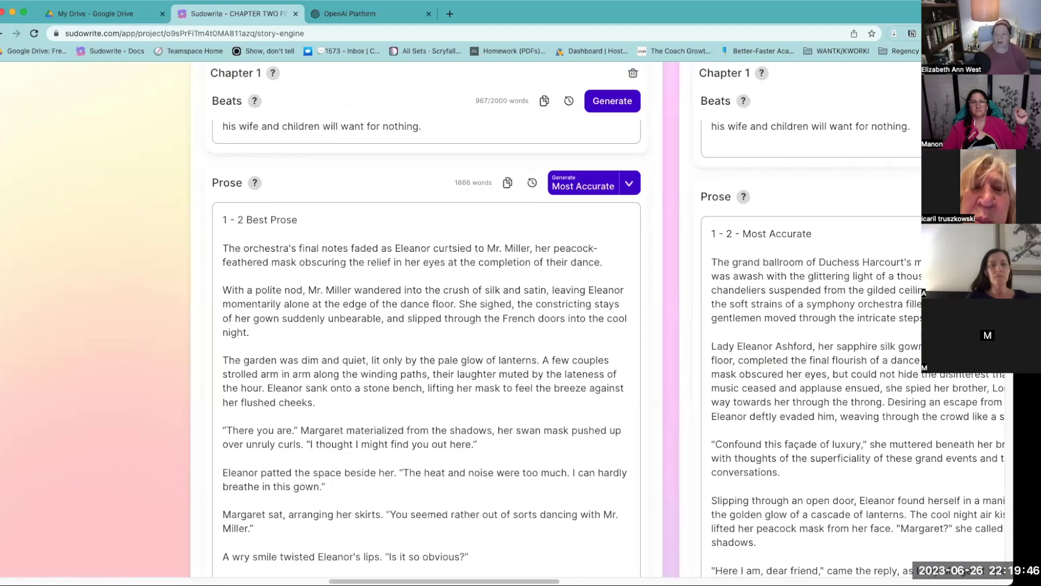
Step: Return to the "Sudowrite 101 June 26 9 PM" project and open its Story Engine
key("super+bracketleft")
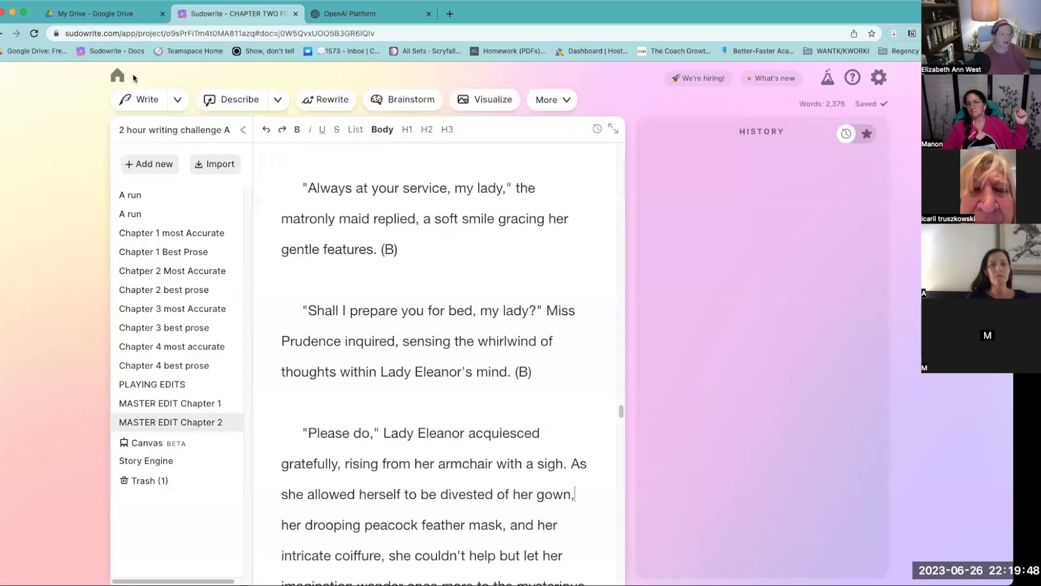
left_click(118, 76)
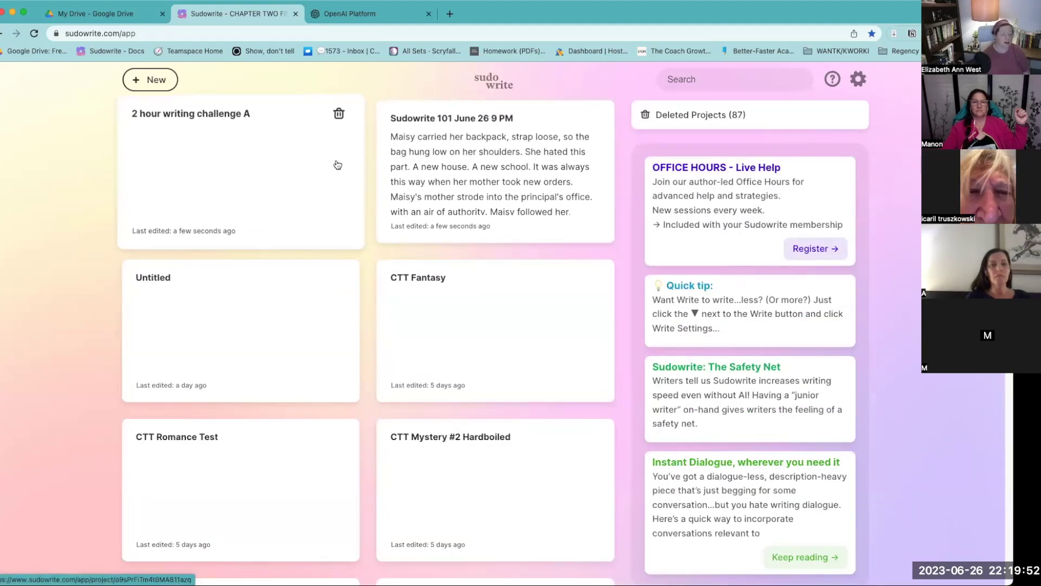
left_click(428, 176)
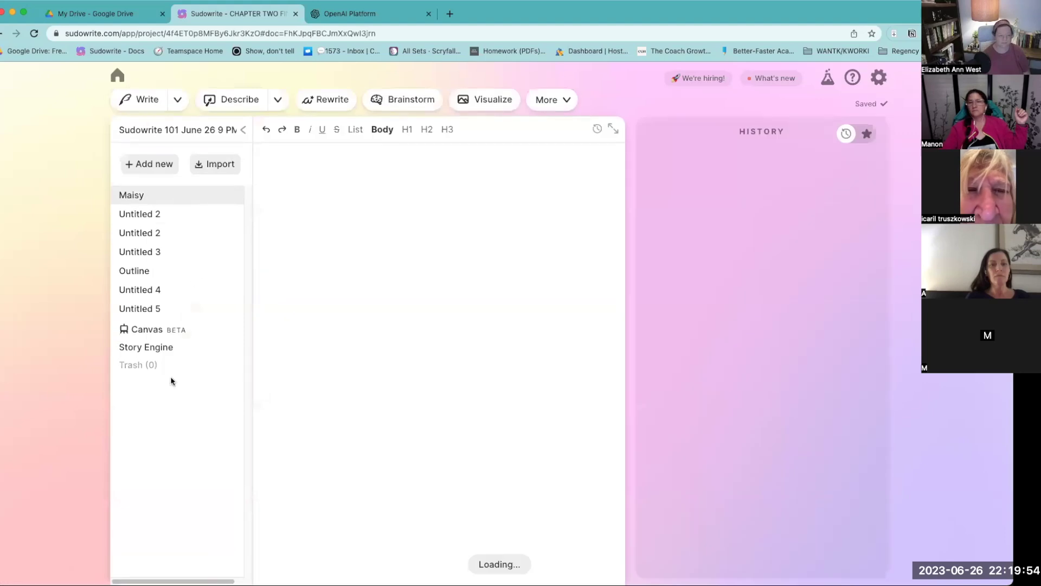
left_click(158, 346)
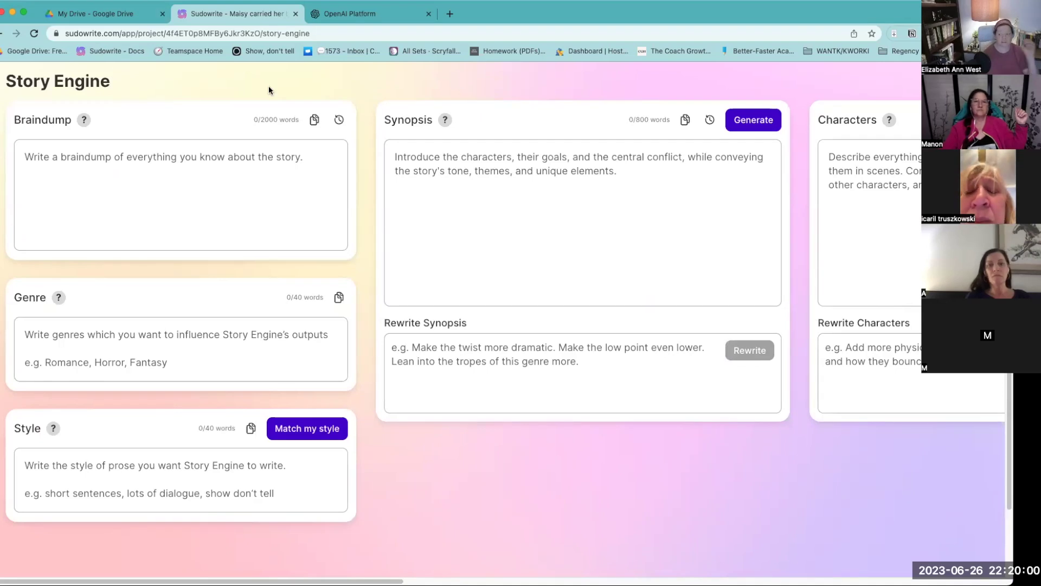
Step: Set the story's genre to "litRPG" and its style to "action based, add in stats for the character"
left_click(178, 341)
type("litRPG")
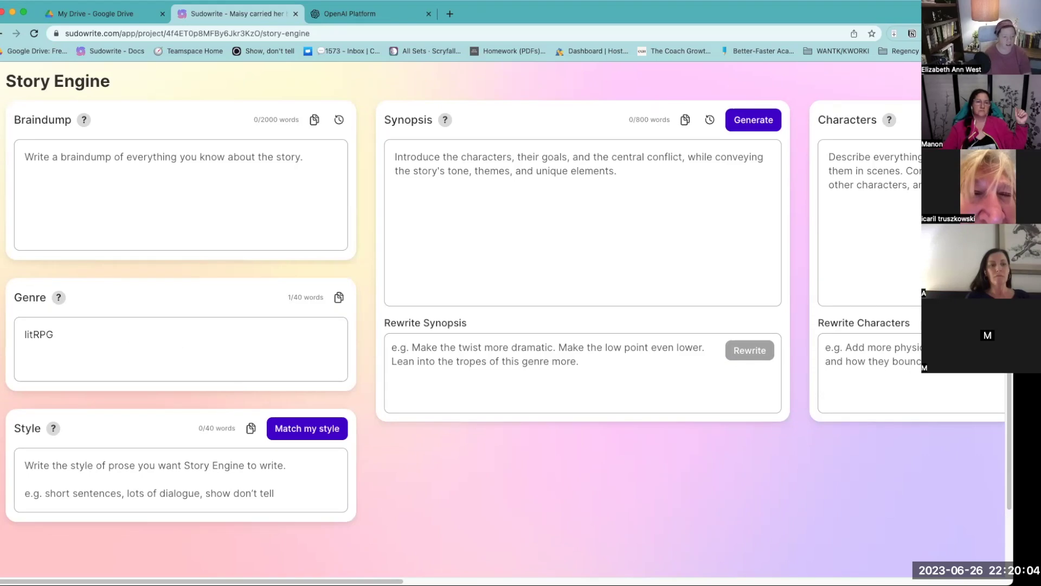
left_click(169, 478)
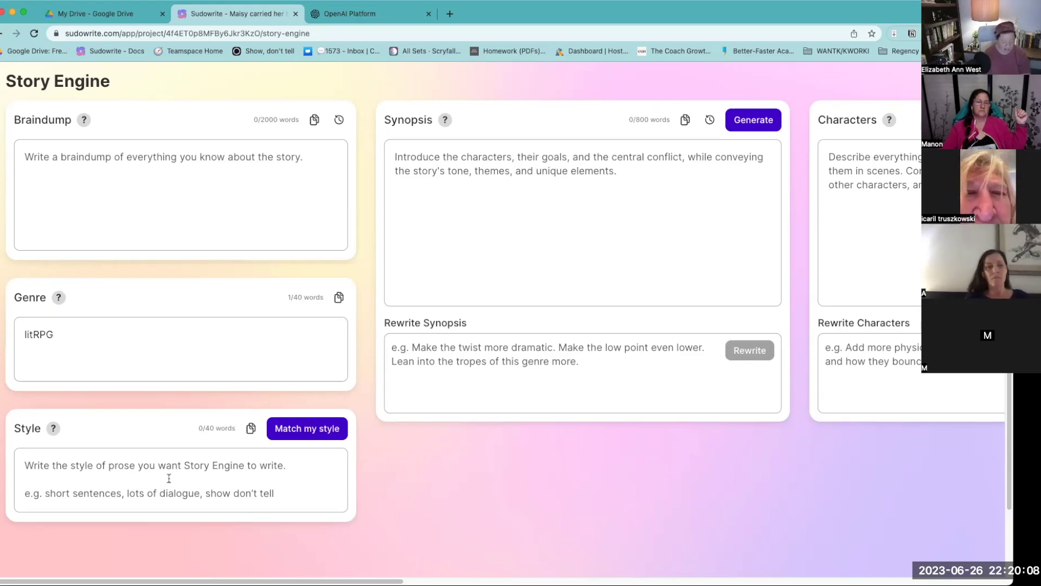
type("ac")
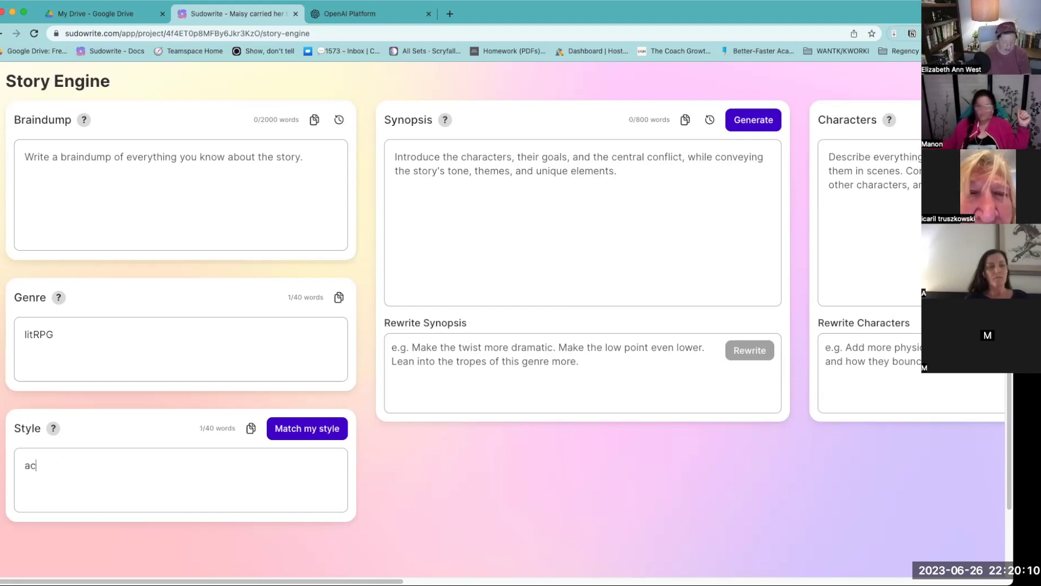
type("tion based, ad")
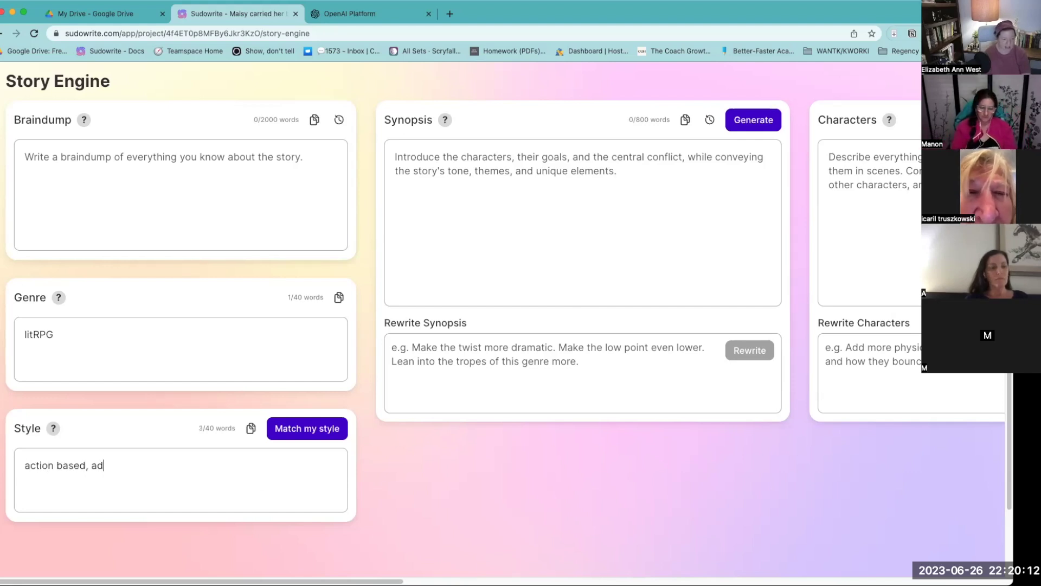
type("d in stats for the character")
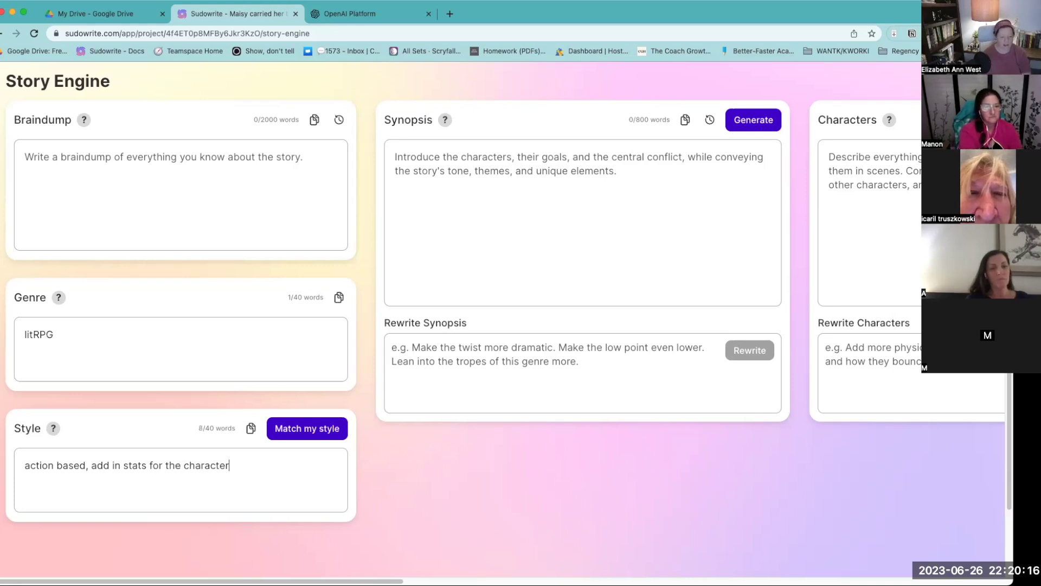
Step: Begin the outline with the heading "Act 1 - Introduction:" and a second line reading "Chapter 1: Maisy starts at a new"
scroll(502, 325, "right", 6)
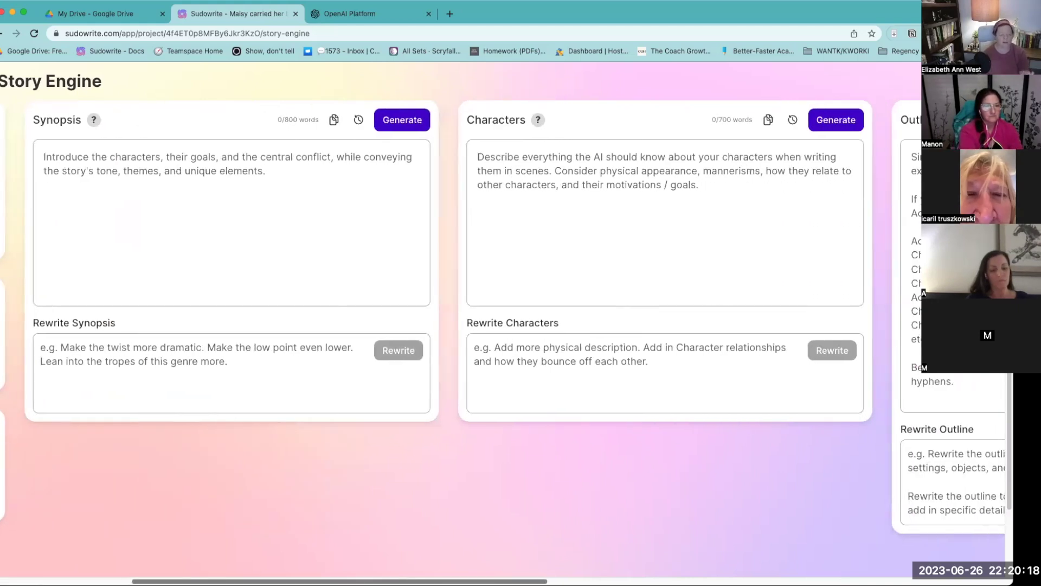
scroll(436, 263, "right", 10)
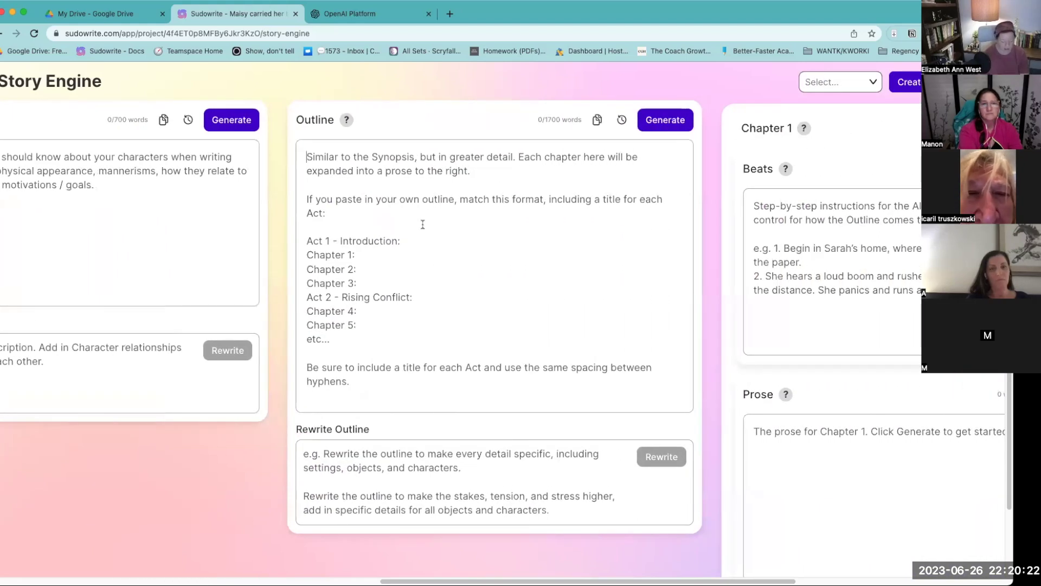
type("Act 1 - Introduction")
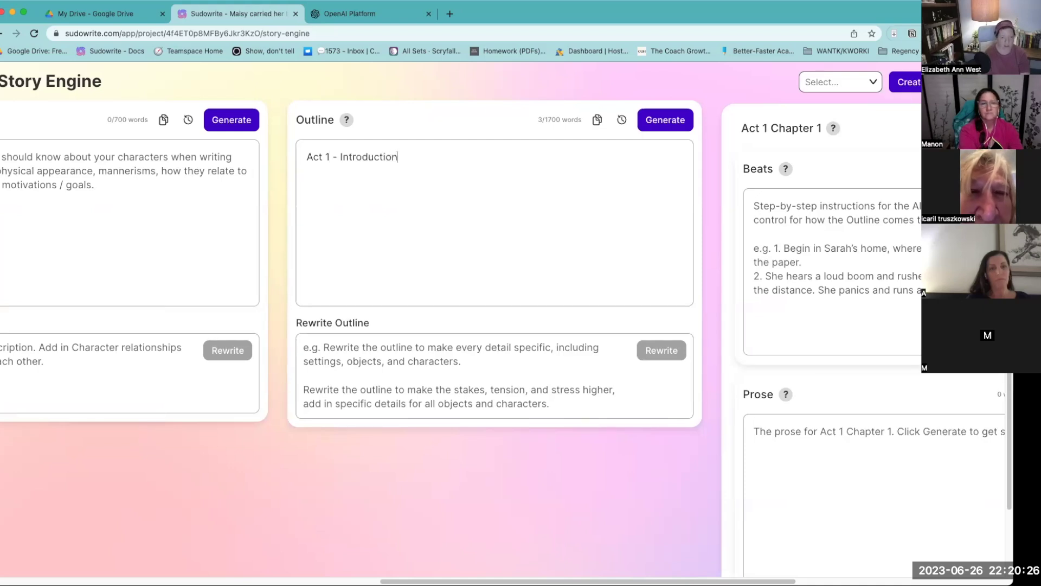
type(": Chapter 1: Maisy ")
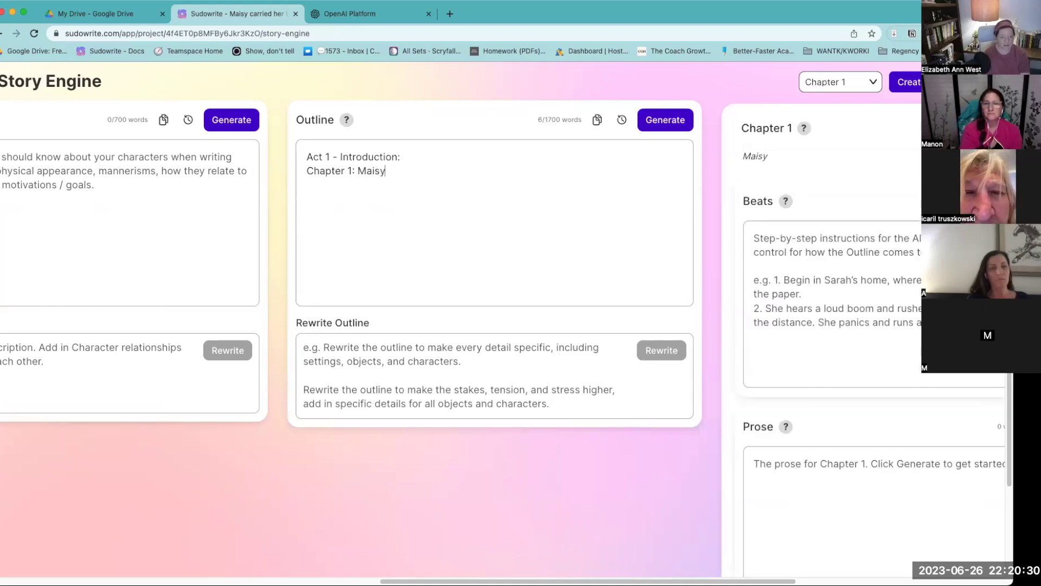
type("starts at a new")
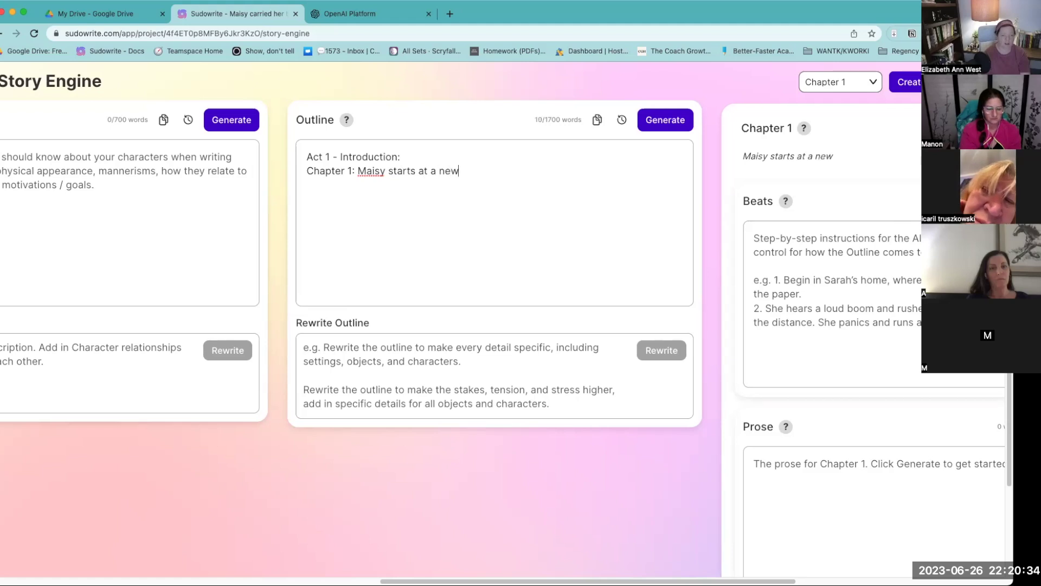
Step: Complete the Chapter 1 outline sentence with "middle school and during computer lab she is sucked into a video game that's a monster world."
type(" middle school and during computer lab she is sucked into a video game")
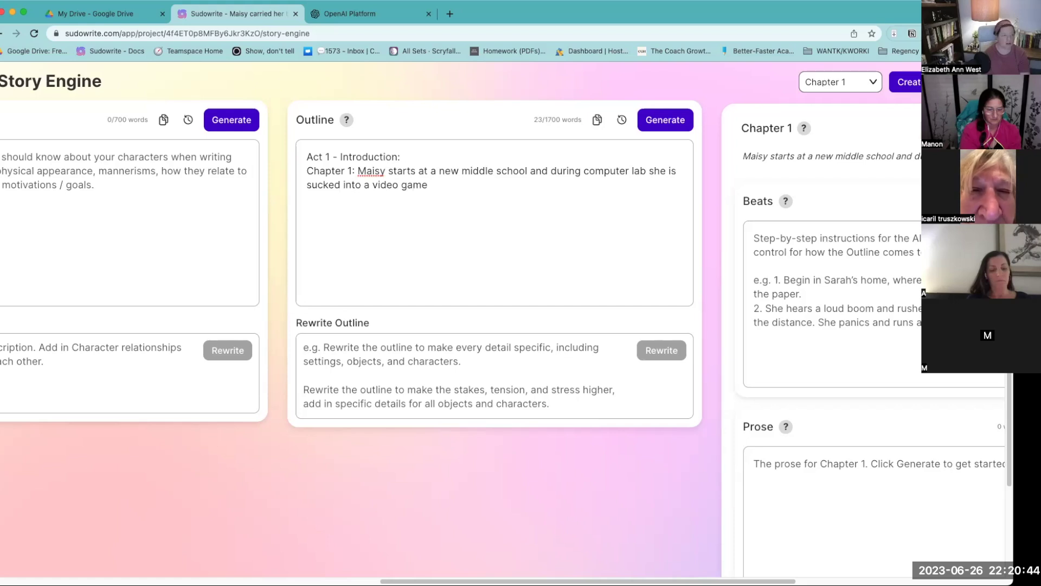
key("BackSpace")
key("BackSpace")
key("BackSpace")
type("that's a moster")
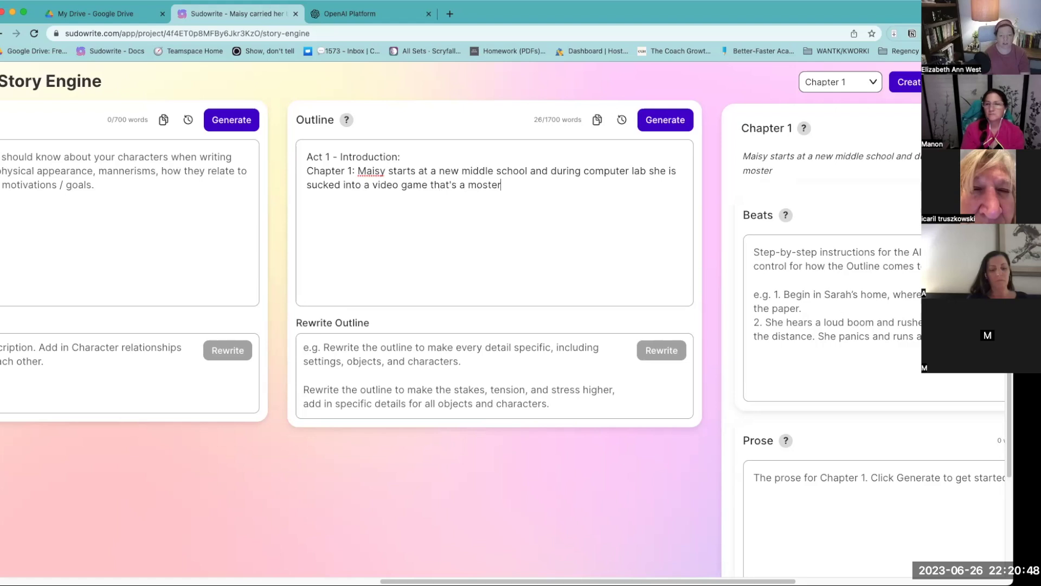
type(" world")
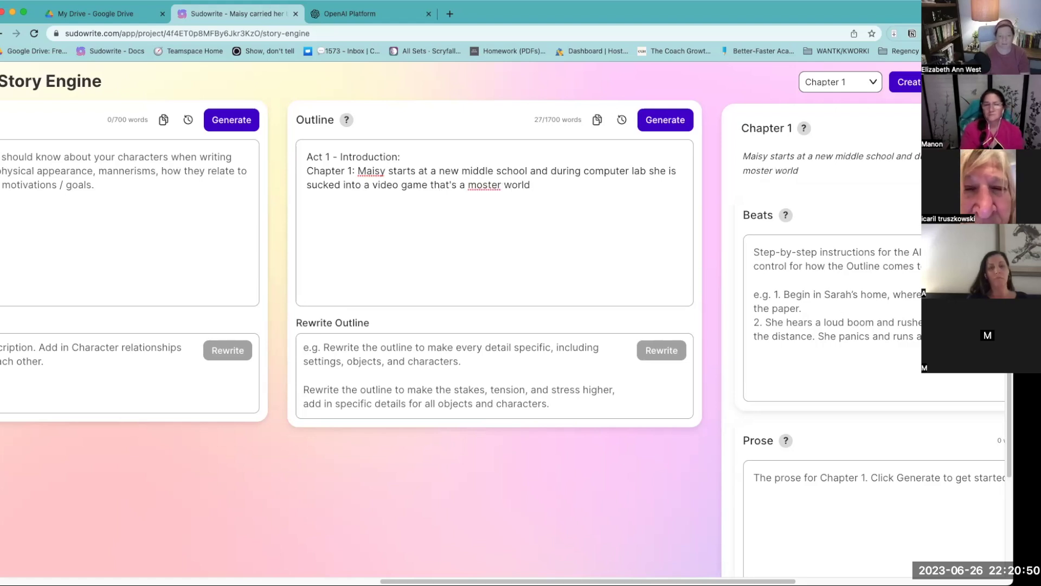
left_click(482, 185)
type("n")
left_click(544, 192)
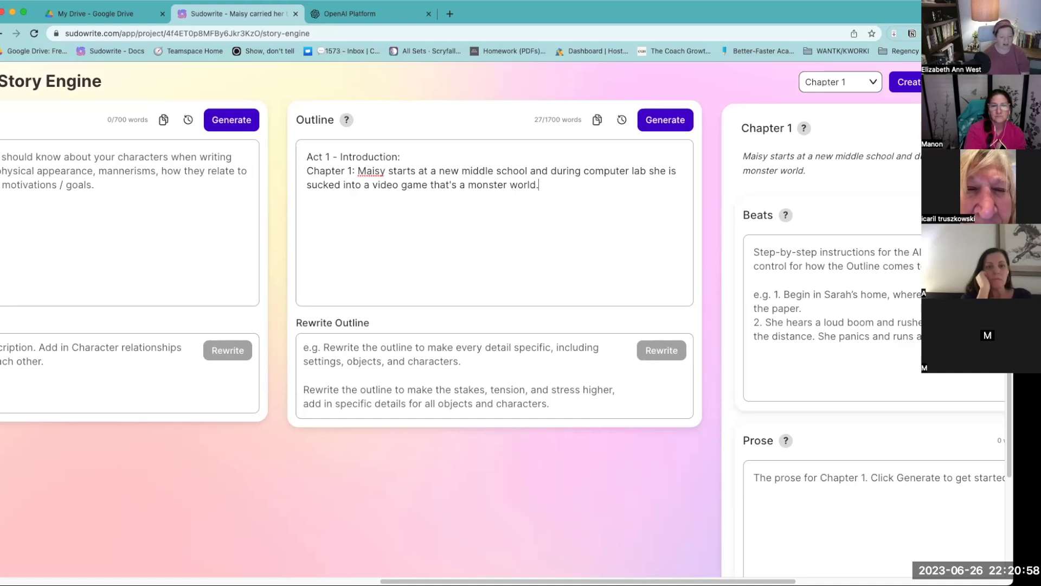
Step: Add the sentence "She will be a basic character to start, add her stats as she goes." to the Chapter 1 outline
scroll(368, 228, "right", 5)
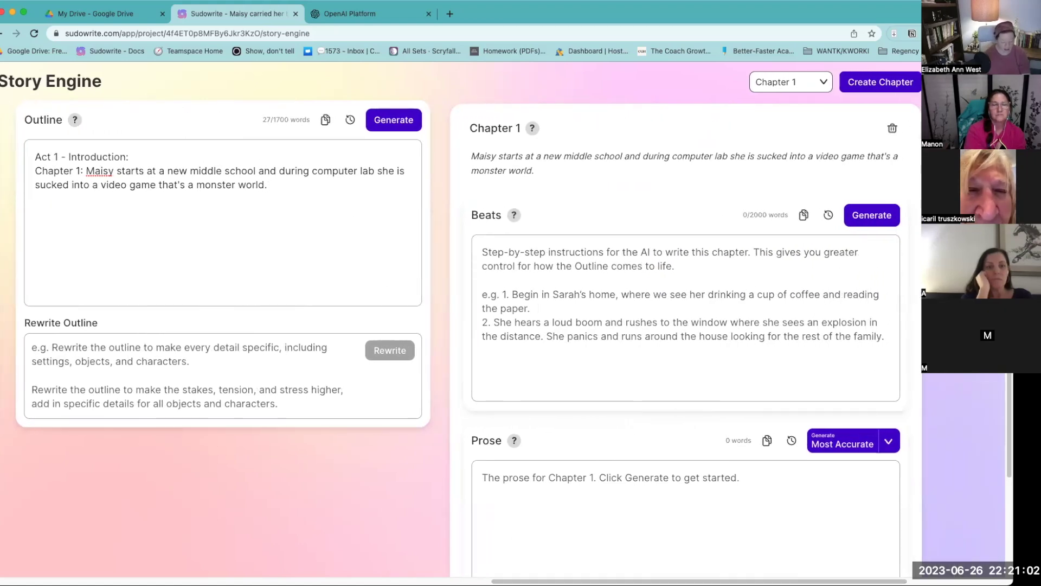
type("he will be a basic character to start, a")
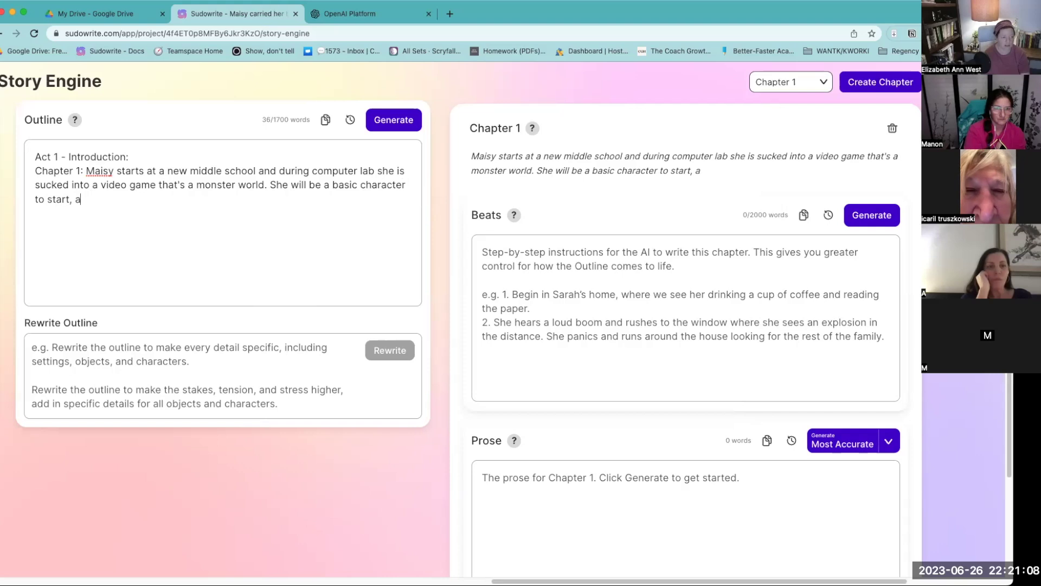
type("dd her stats as she go")
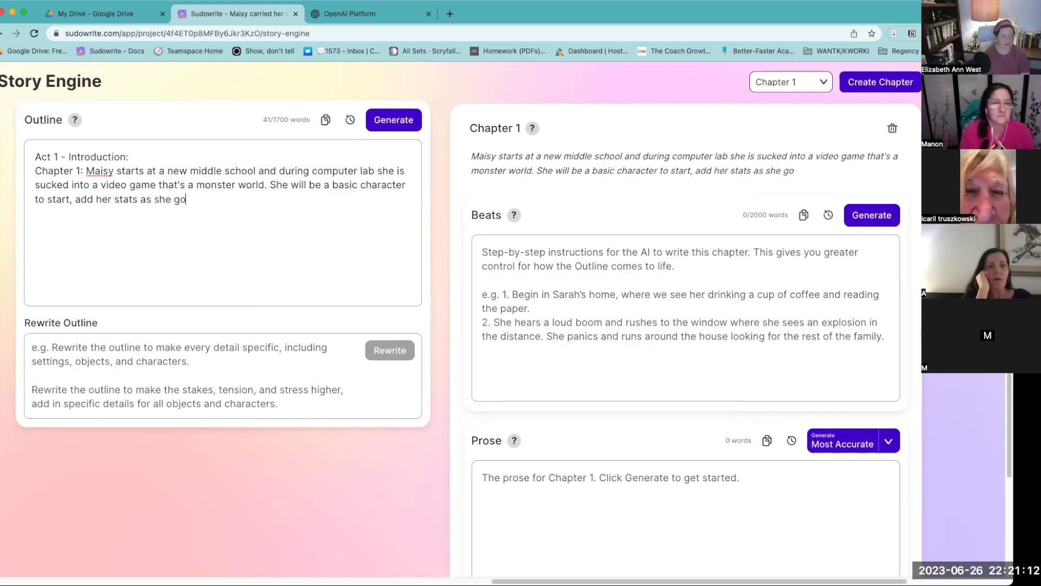
type("es.")
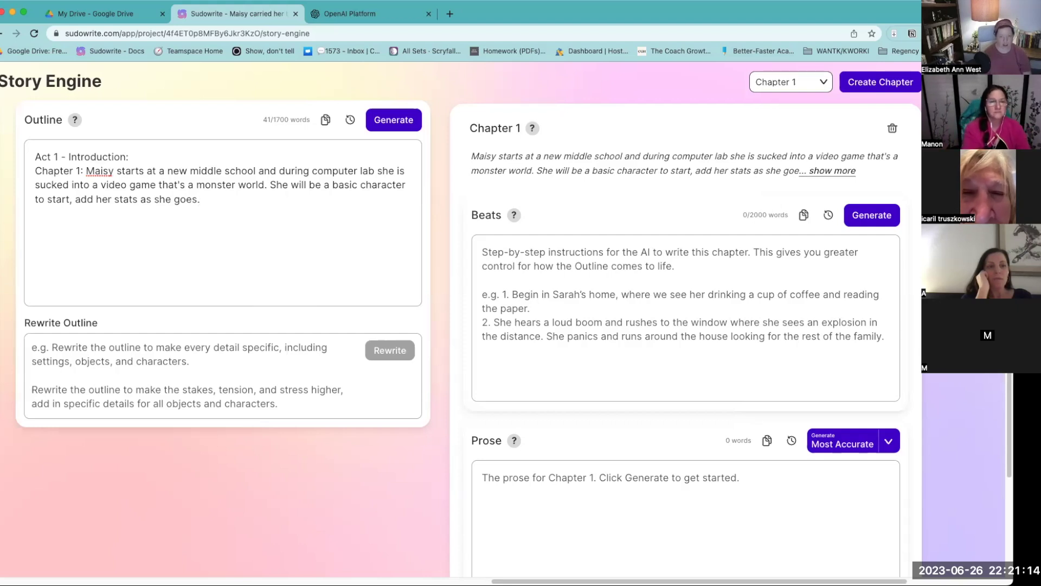
Step: Generate the Chapter 1 beats from the outline and read through them
left_click(854, 212)
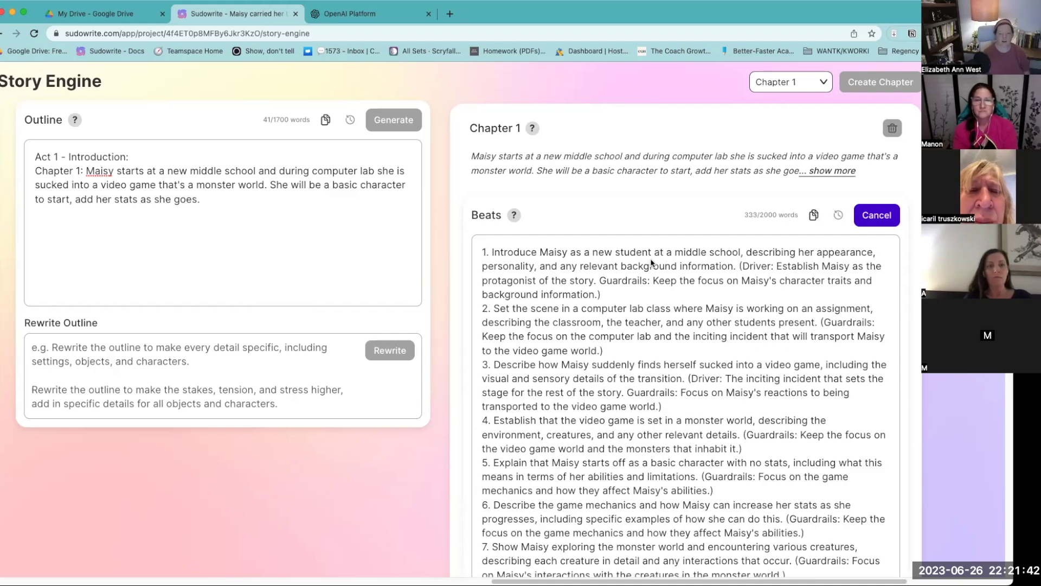
scroll(683, 347, "down", 2)
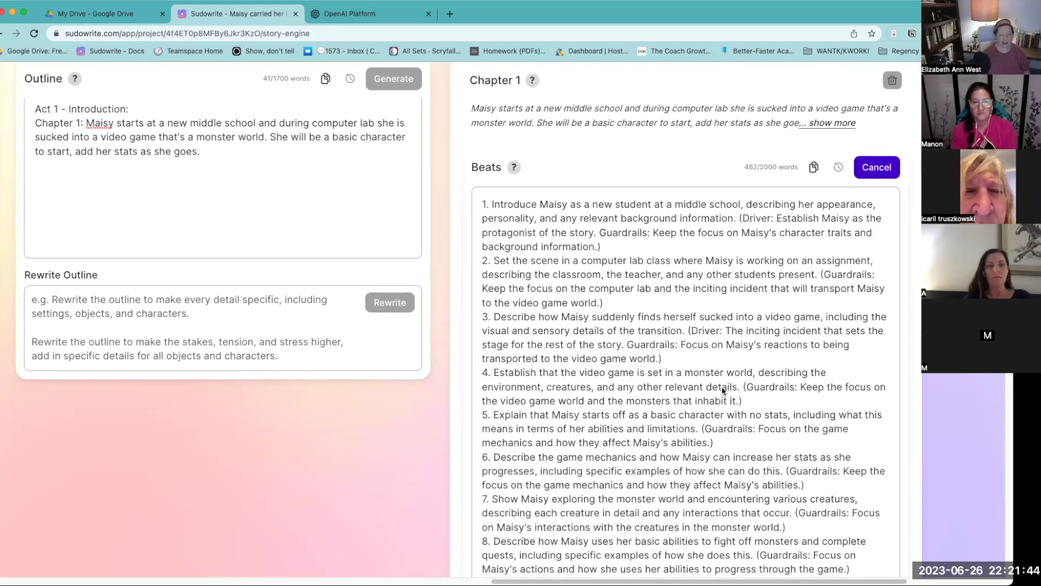
scroll(721, 387, "down", 3)
scroll(746, 333, "down", 2)
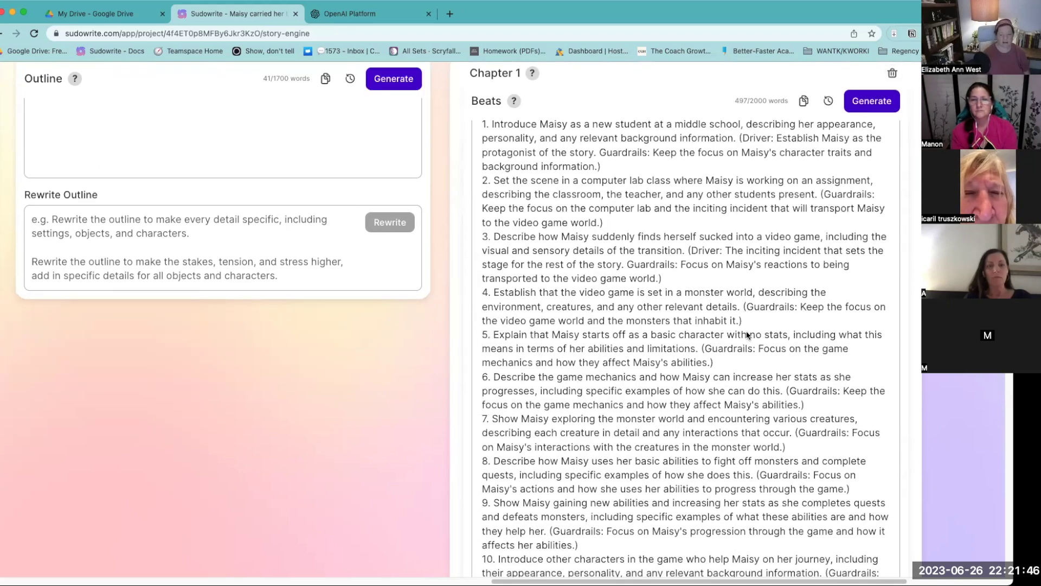
scroll(636, 337, "down", 2)
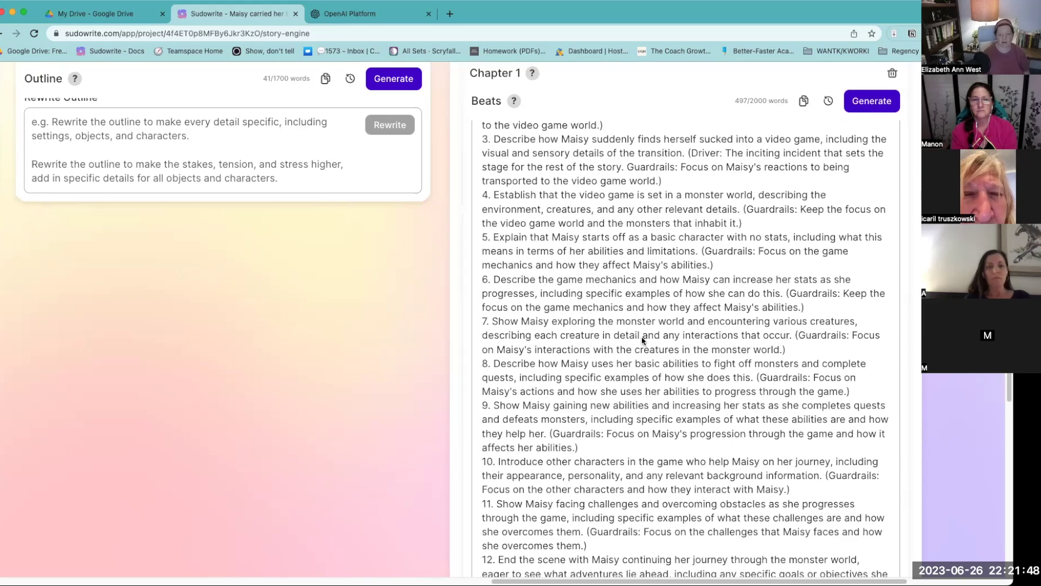
scroll(673, 321, "down", 1)
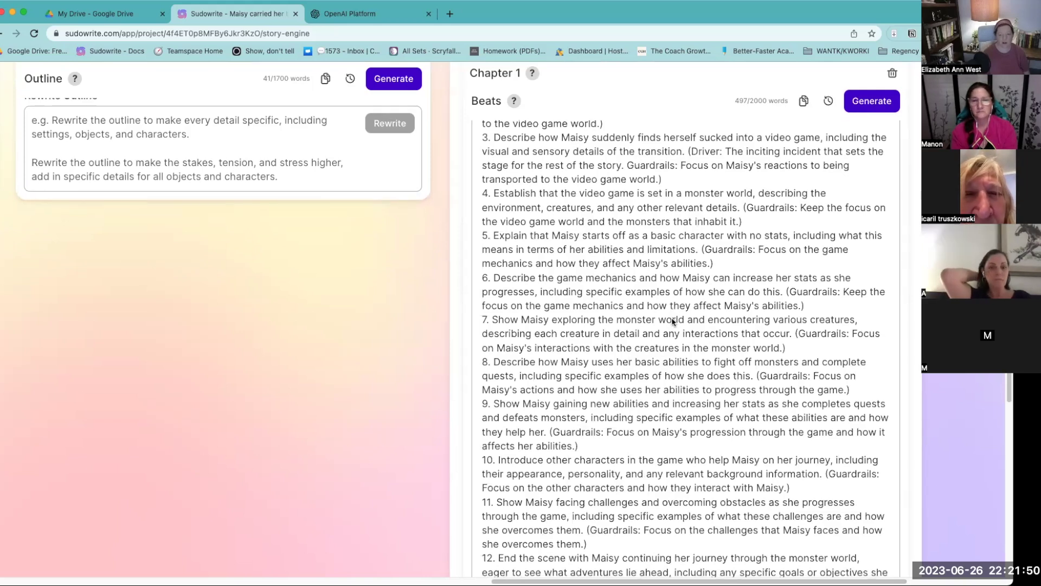
scroll(672, 321, "down", 4)
scroll(671, 321, "down", 3)
scroll(671, 321, "down", 7)
scroll(672, 322, "down", 2)
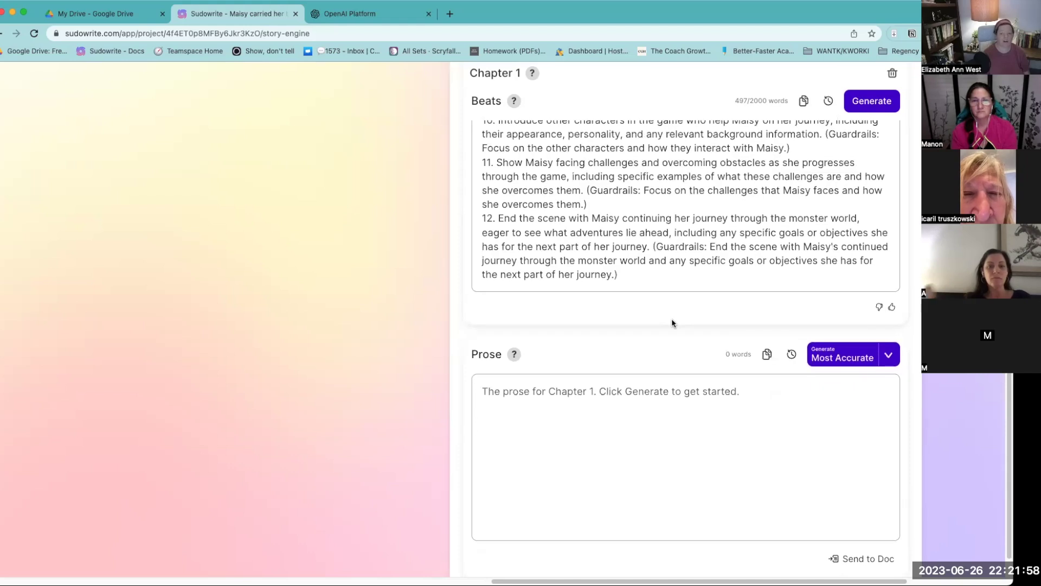
Step: Generate the Chapter 1 prose in Best Prose mode
scroll(672, 322, "down", 2)
left_click(891, 320)
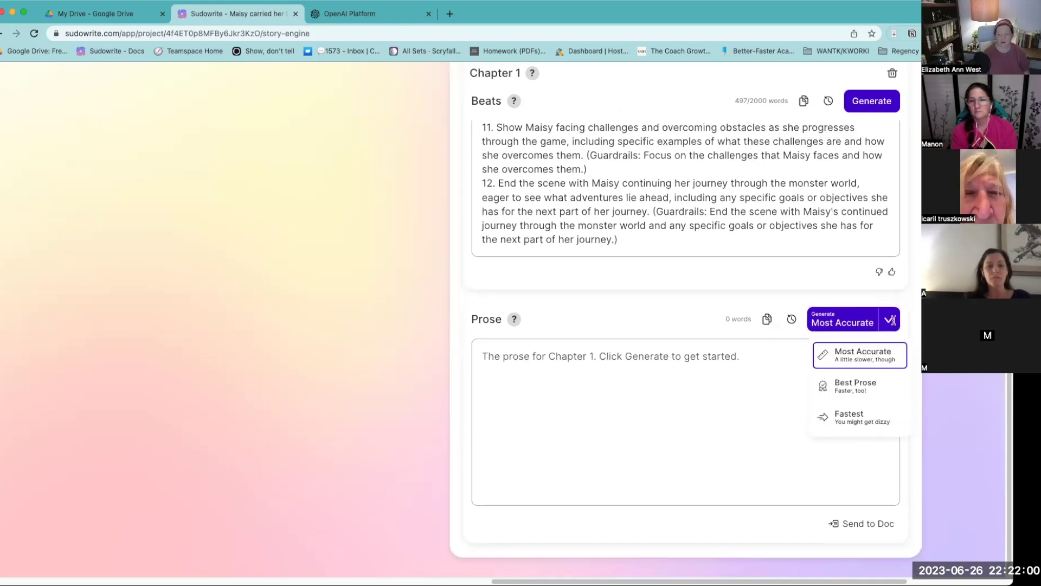
left_click(862, 385)
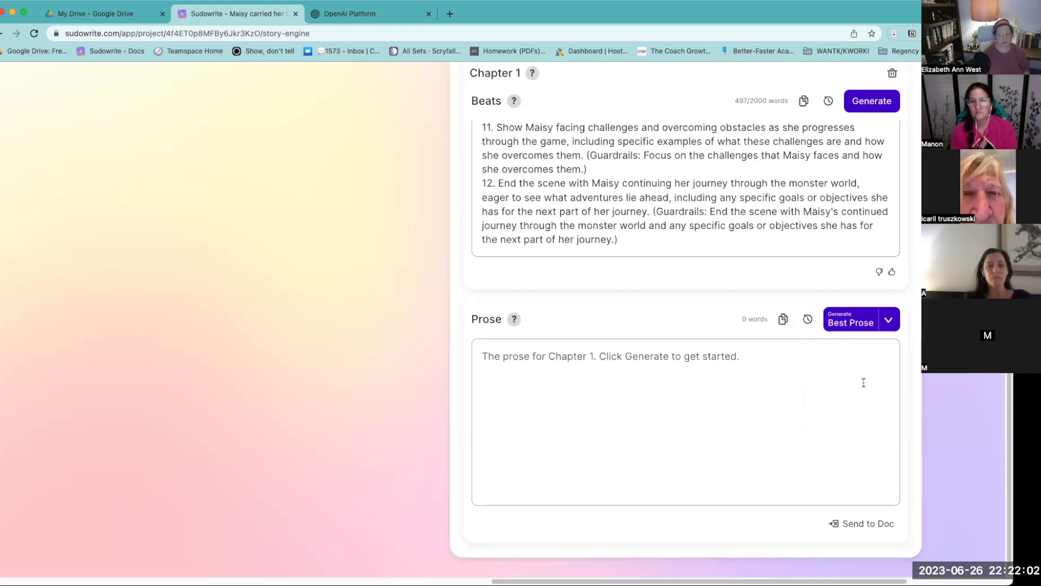
left_click(857, 321)
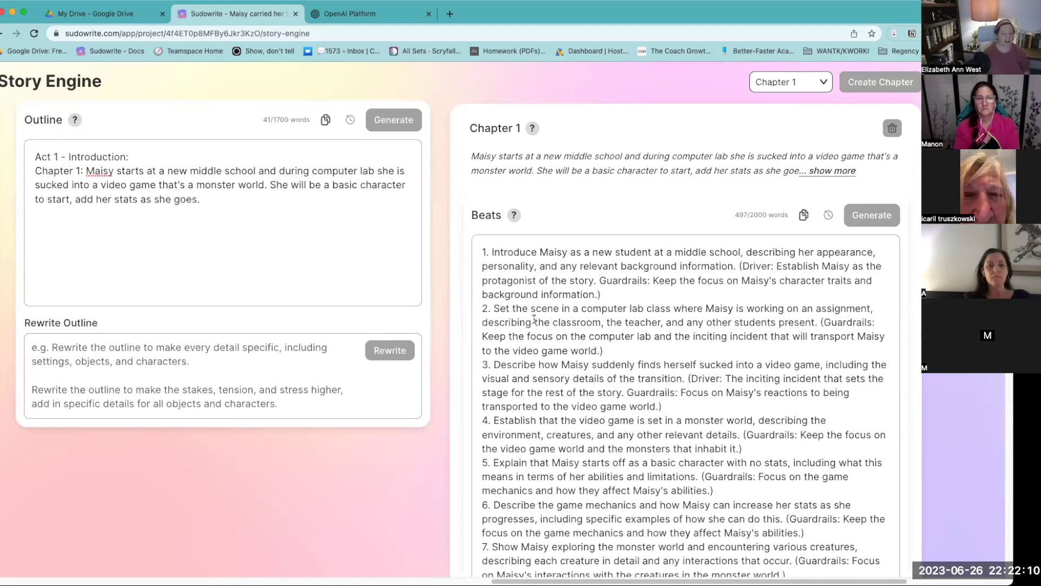
Step: Read the Chapter 1 prose as it is written and pause its generation
scroll(514, 334, "down", 15)
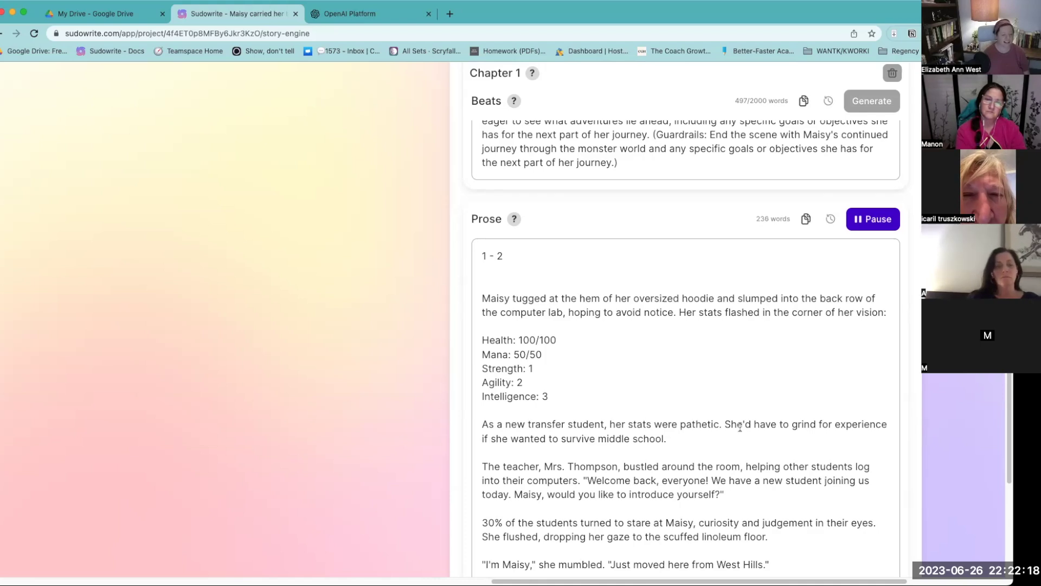
scroll(739, 427, "down", 3)
scroll(765, 474, "down", 2)
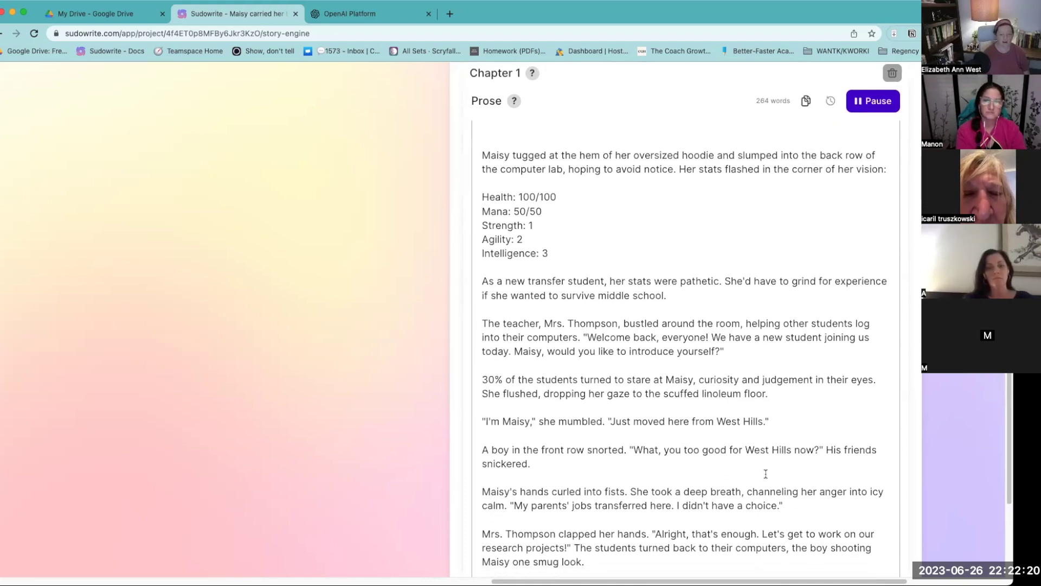
scroll(765, 474, "down", 2)
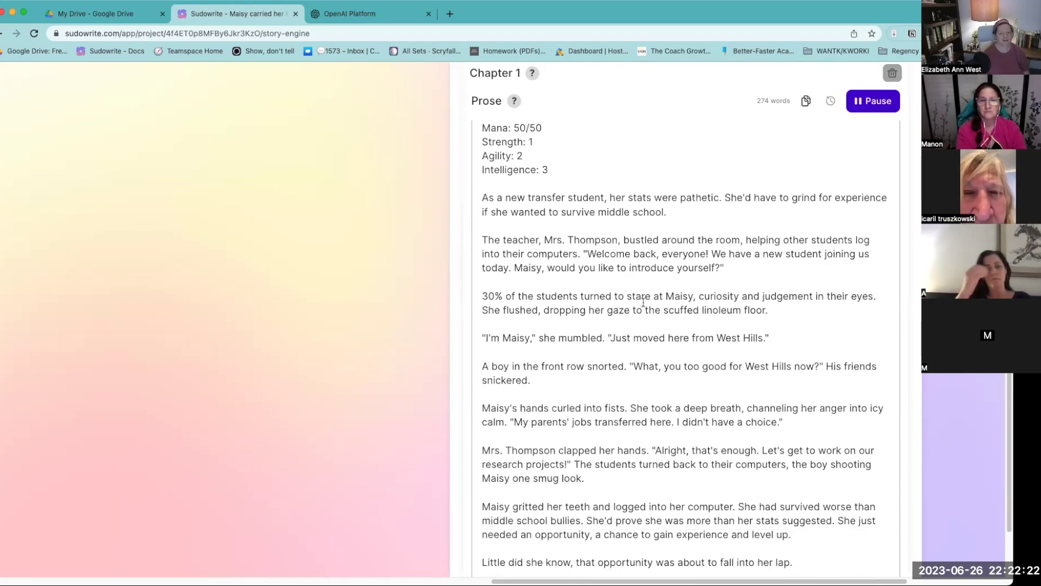
scroll(727, 360, "down", 6)
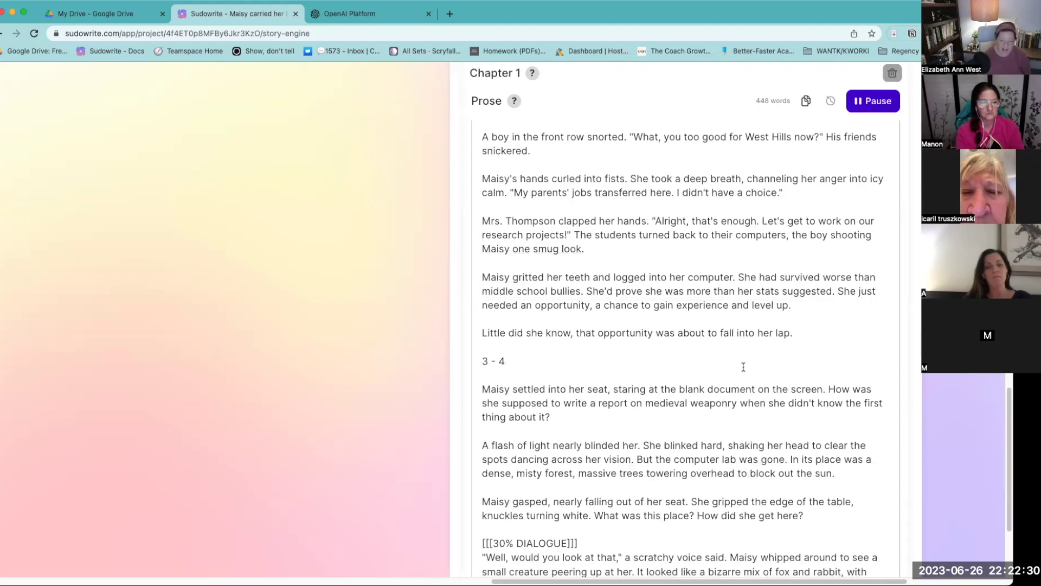
scroll(743, 374, "down", 4)
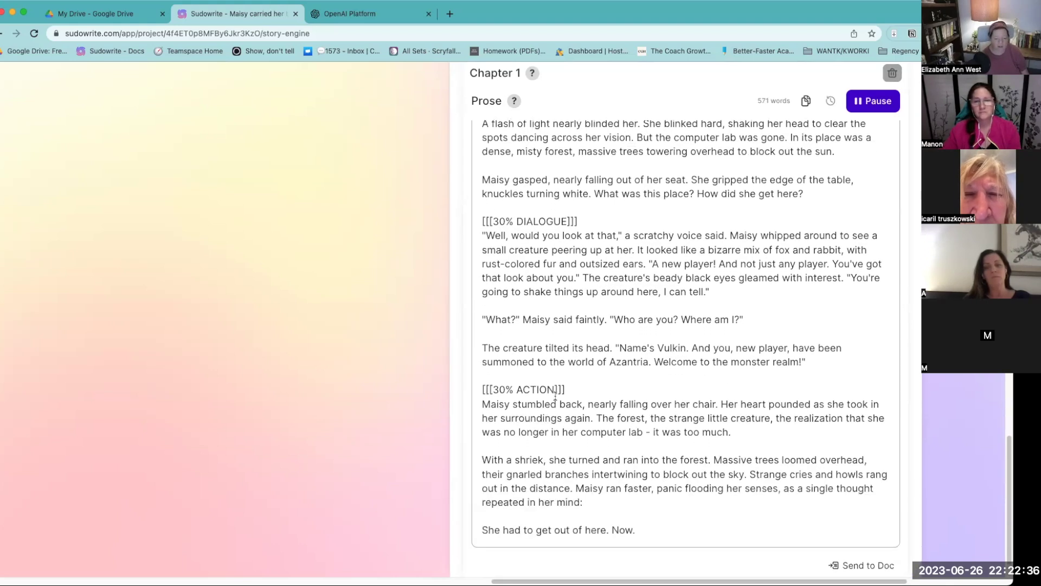
scroll(770, 140, "up", 3)
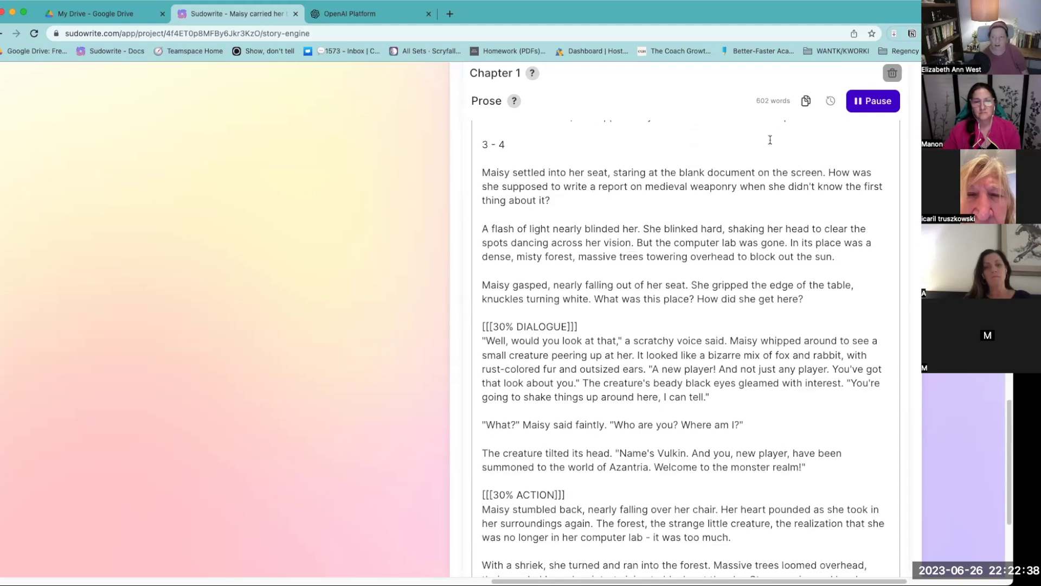
left_click(883, 101)
scroll(874, 249, "up", 15)
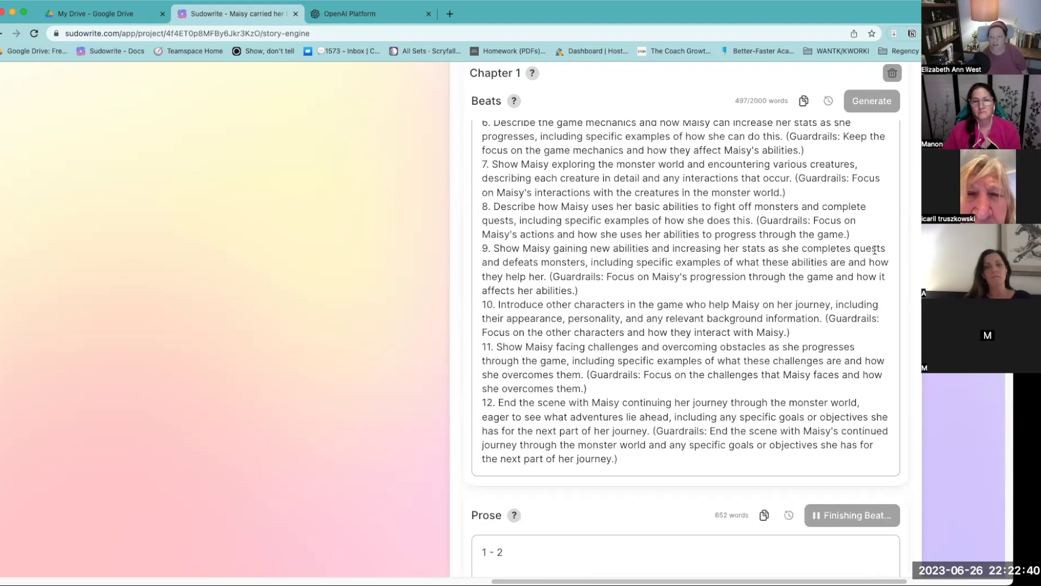
Step: Reload the Story Engine and create a second Chapter 1 version containing a copy of the first version's beats
left_click(441, 337)
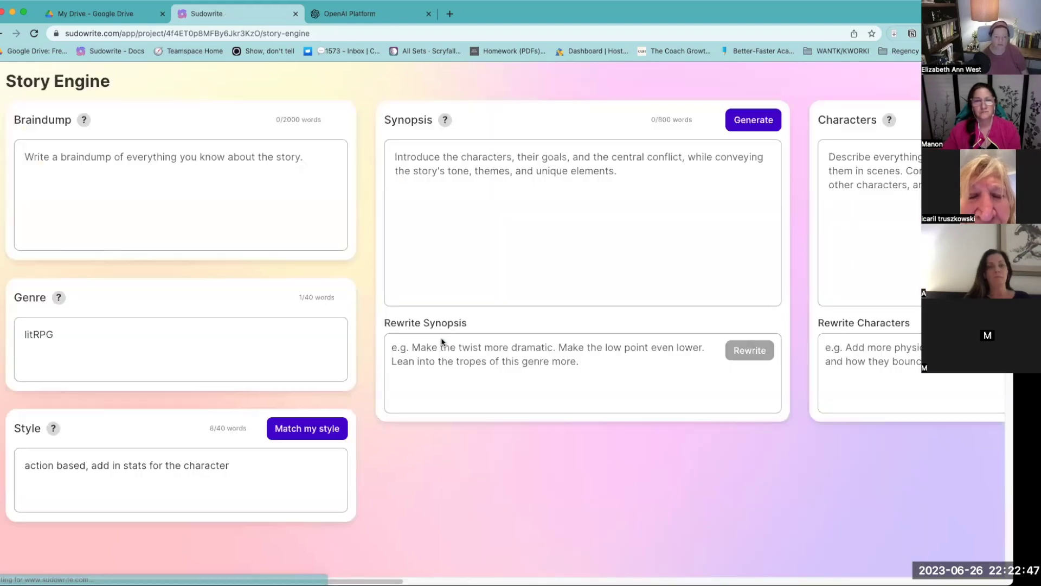
scroll(855, 565, "right", 20)
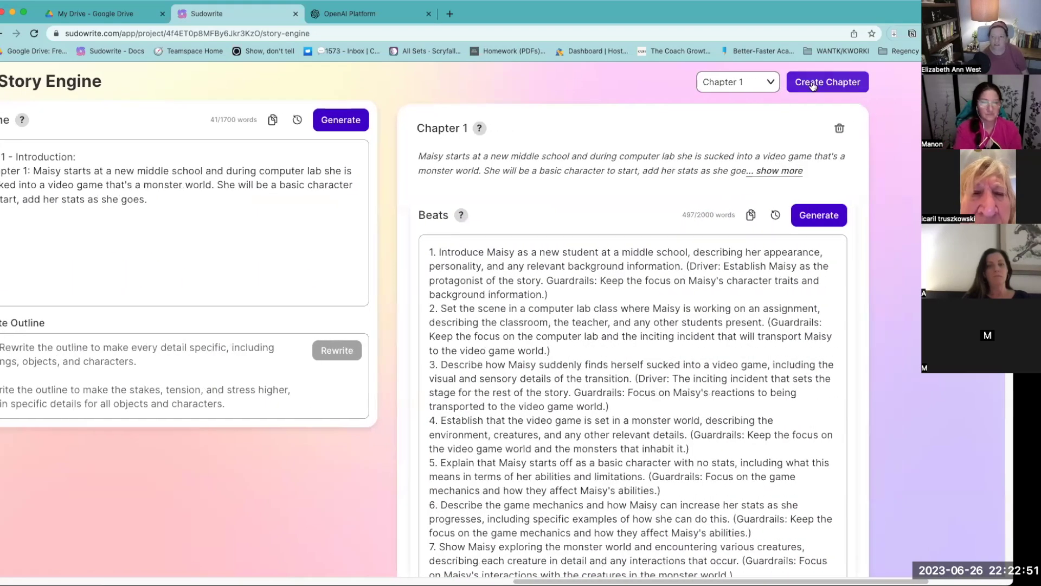
left_click(834, 82)
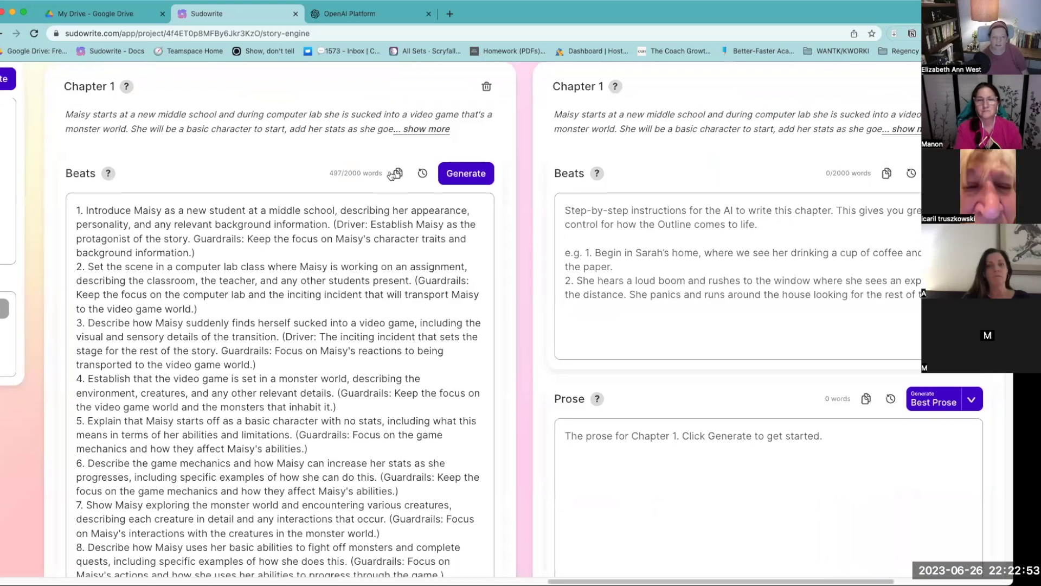
left_click(699, 234)
key("super+v")
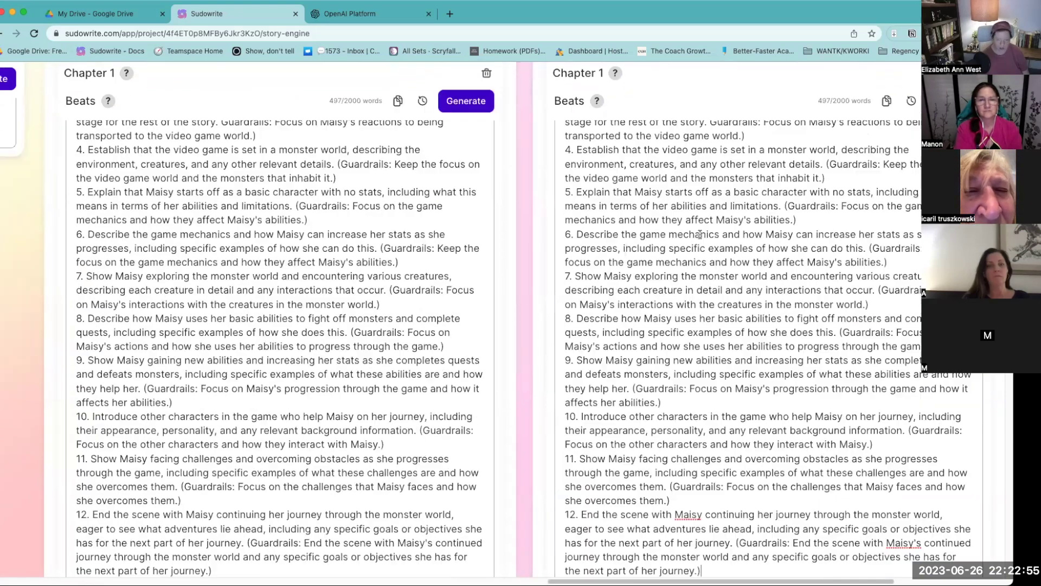
Step: Generate prose for the second Chapter 1 version in Fastest mode and compare it with the first version's prose
scroll(895, 292, "down", 10)
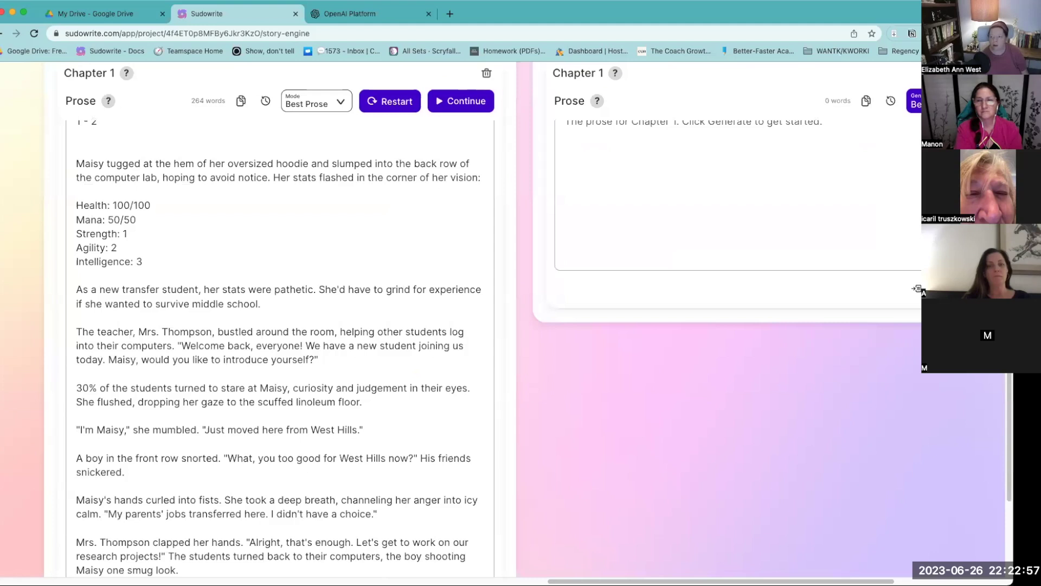
left_click(916, 102)
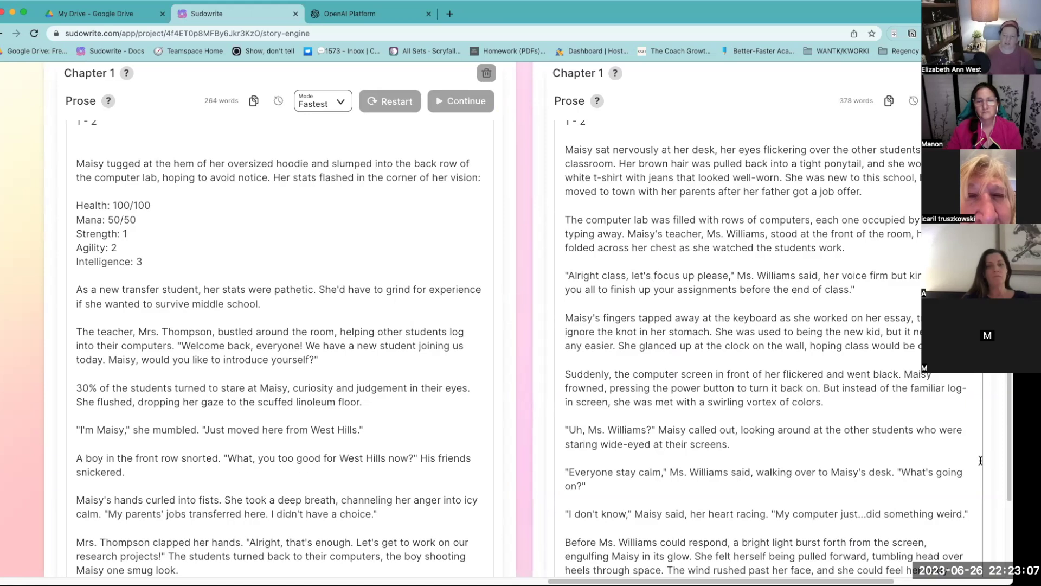
scroll(922, 458, "down", 1)
scroll(881, 455, "down", 3)
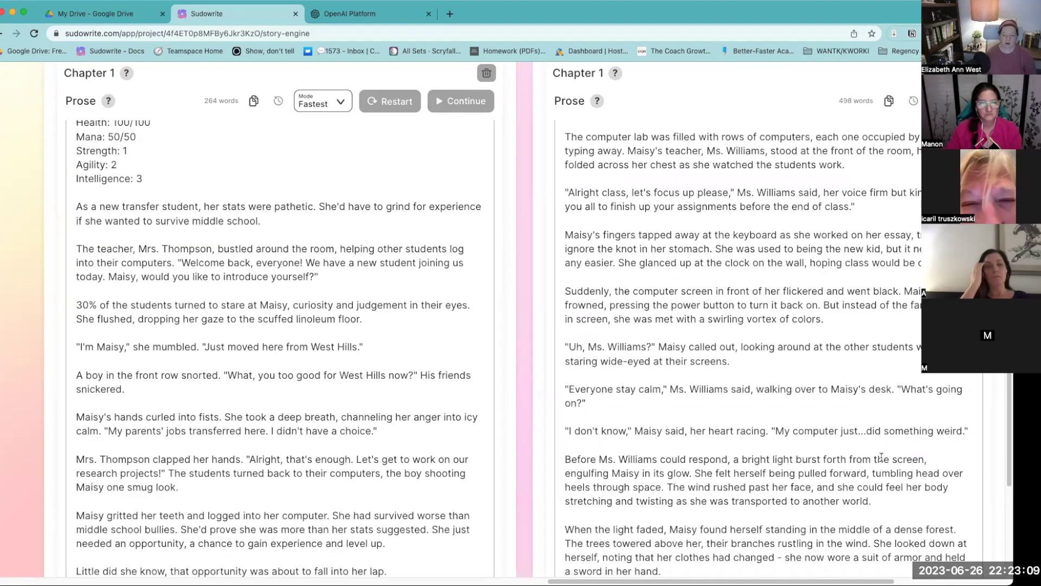
scroll(881, 457, "down", 1)
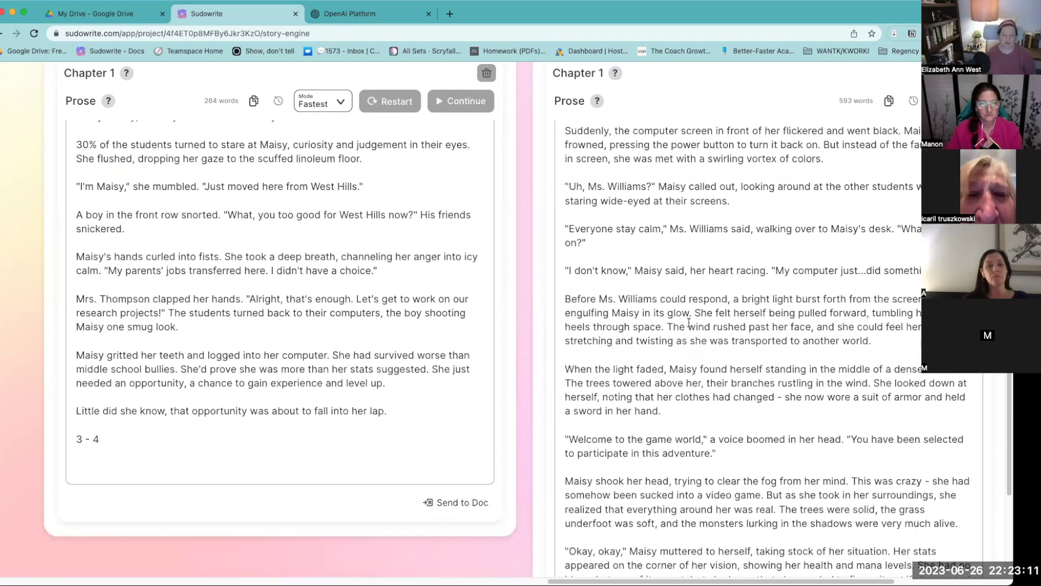
scroll(762, 313, "down", 1)
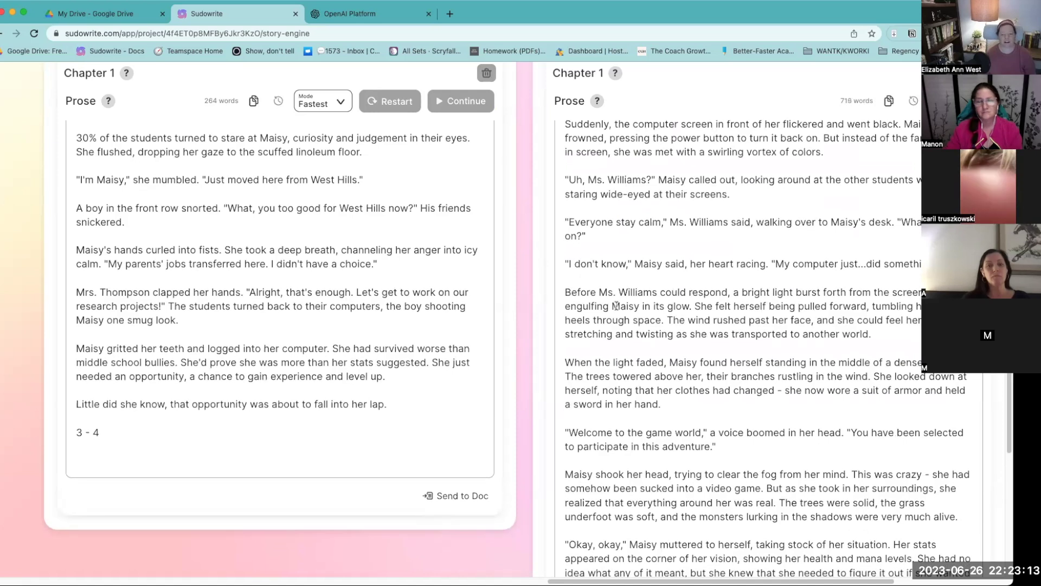
scroll(782, 395, "down", 2)
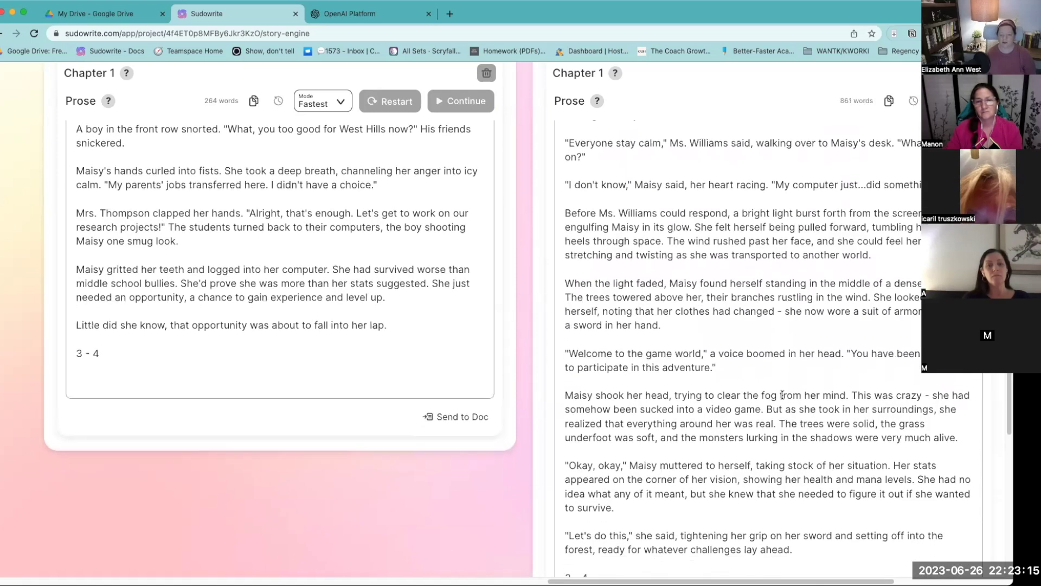
scroll(782, 395, "down", 1)
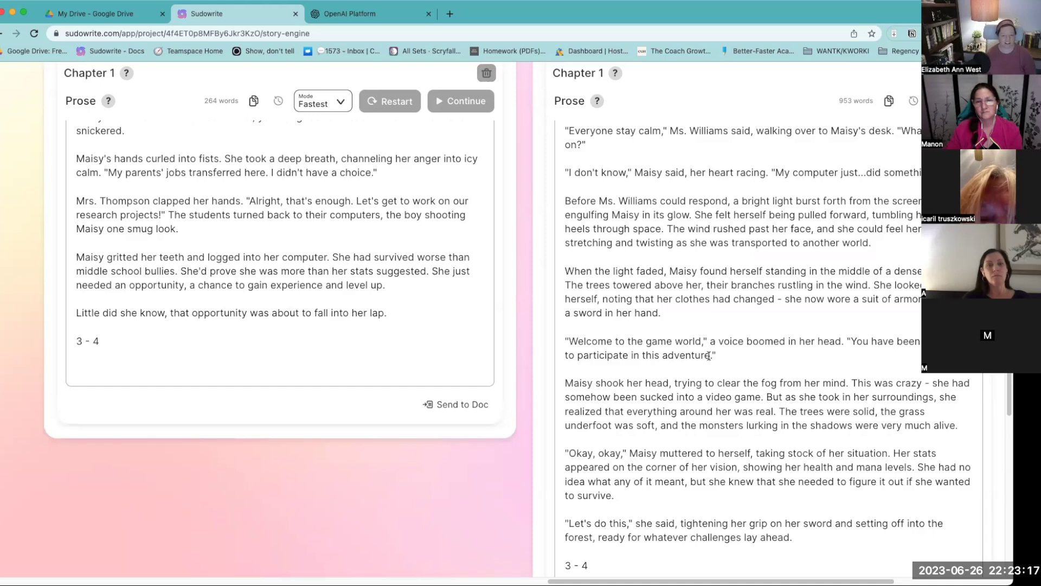
Step: Read the second Chapter 1 version's prose through the 5 - 6 section while Fastest mode generates it
scroll(705, 352, "down", 3)
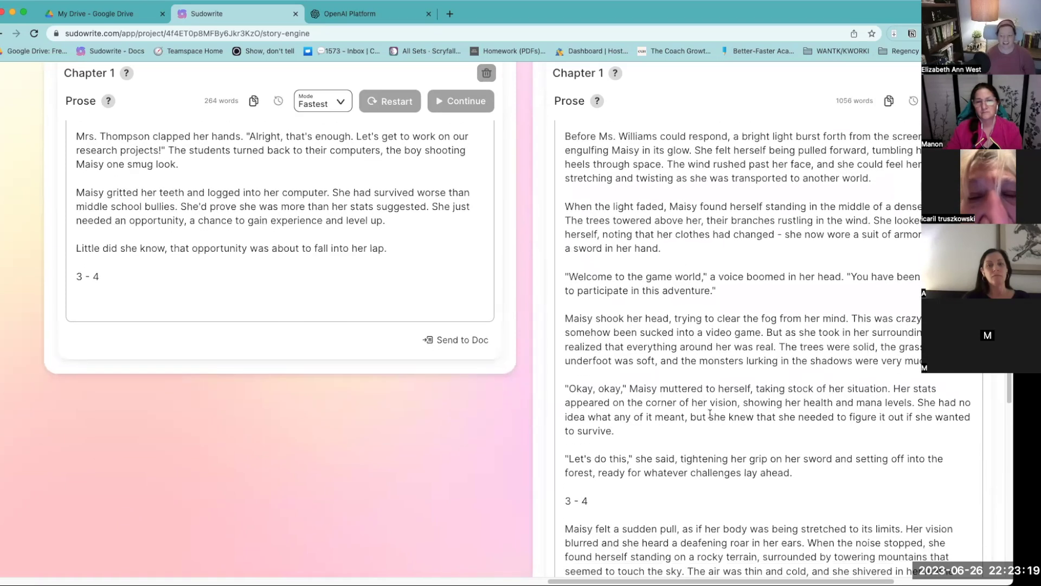
scroll(710, 413, "down", 5)
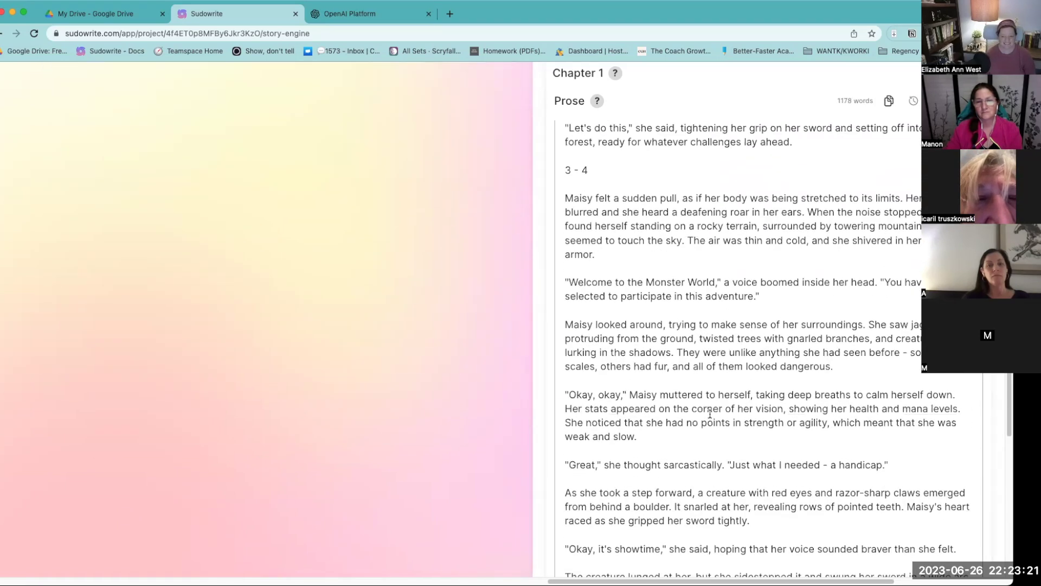
scroll(710, 414, "down", 3)
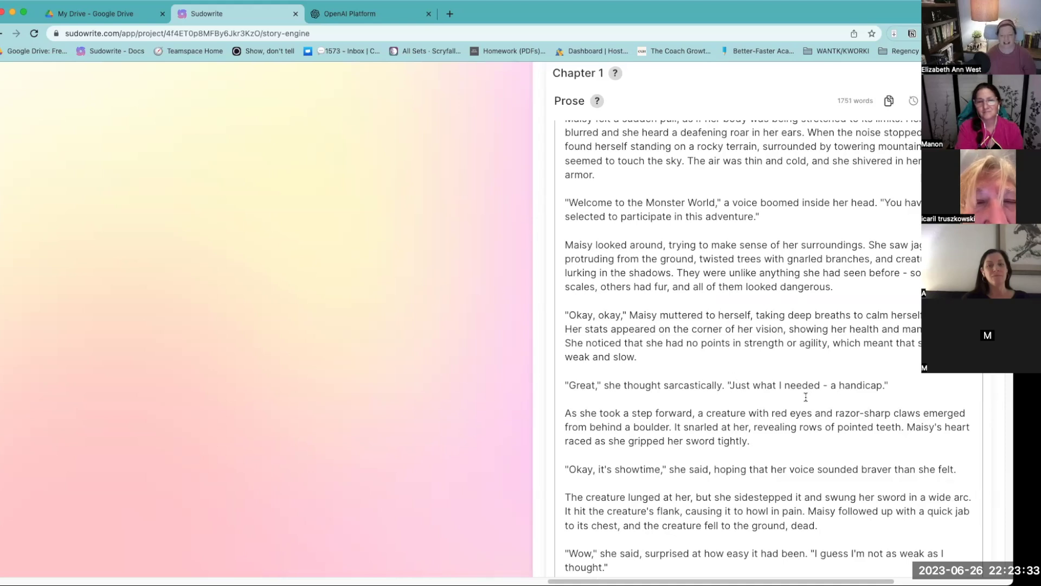
scroll(805, 397, "down", 3)
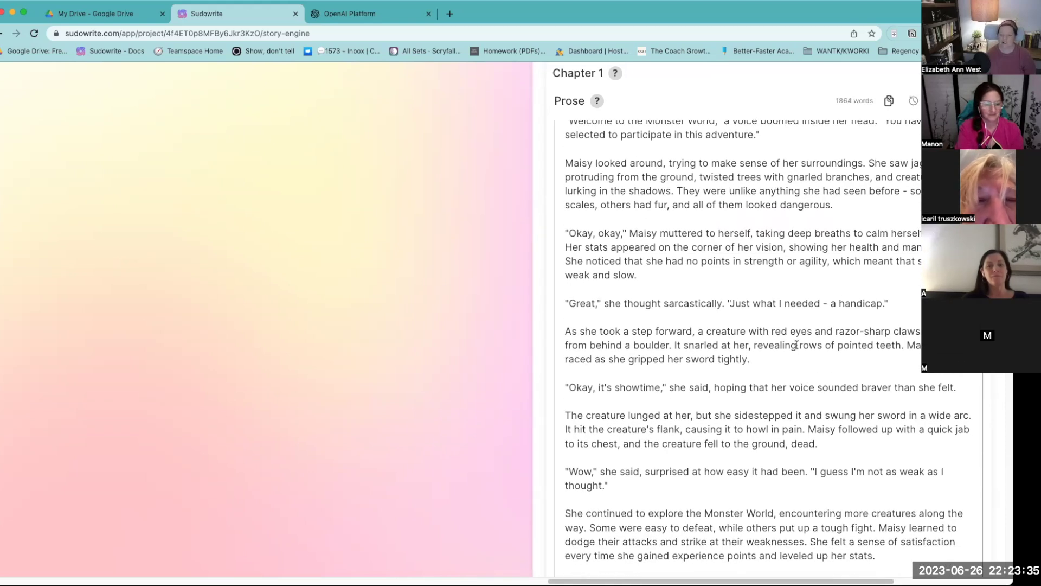
scroll(809, 355, "down", 2)
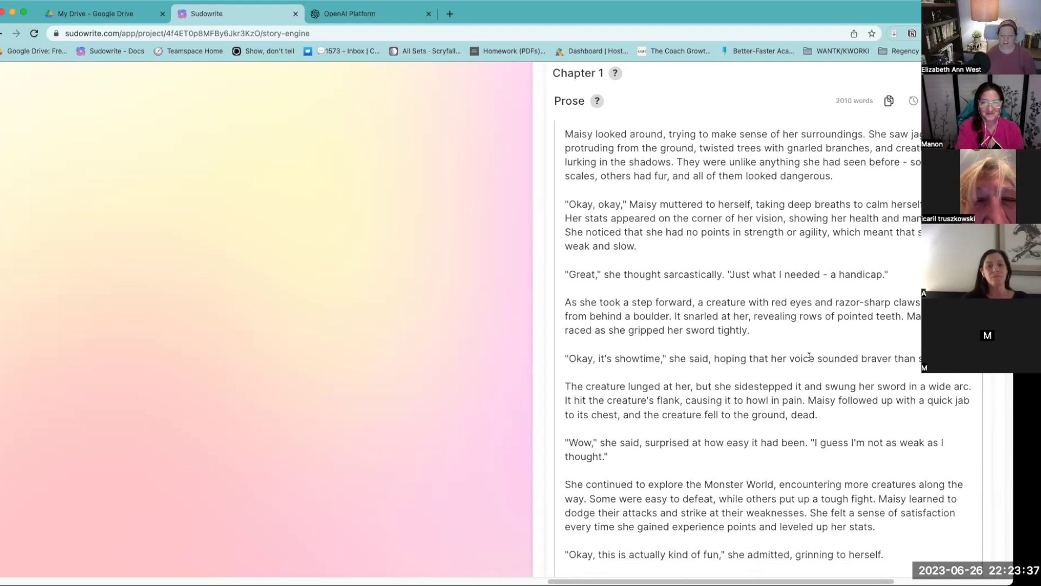
scroll(808, 357, "down", 5)
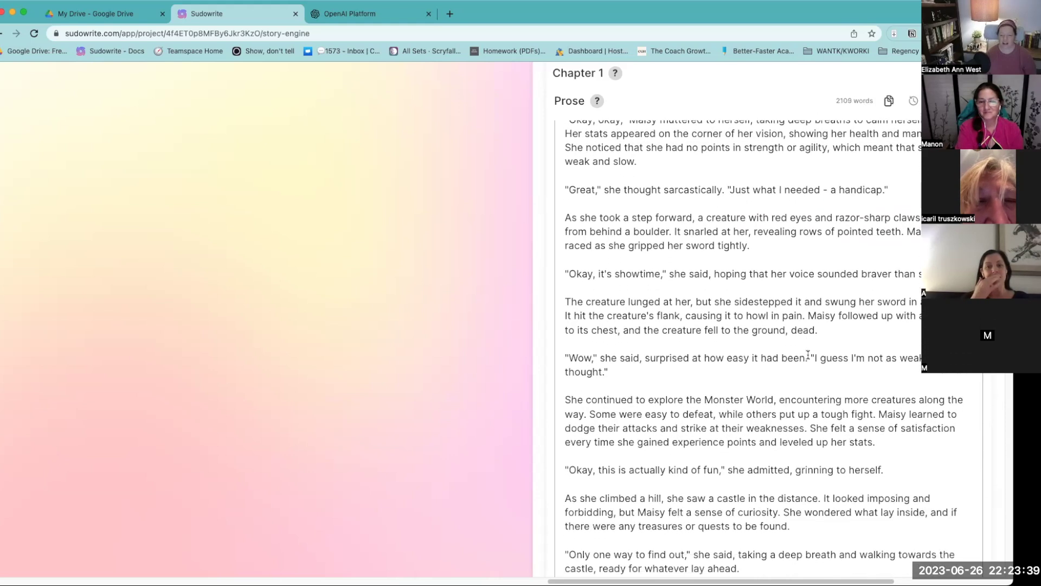
scroll(808, 356, "down", 3)
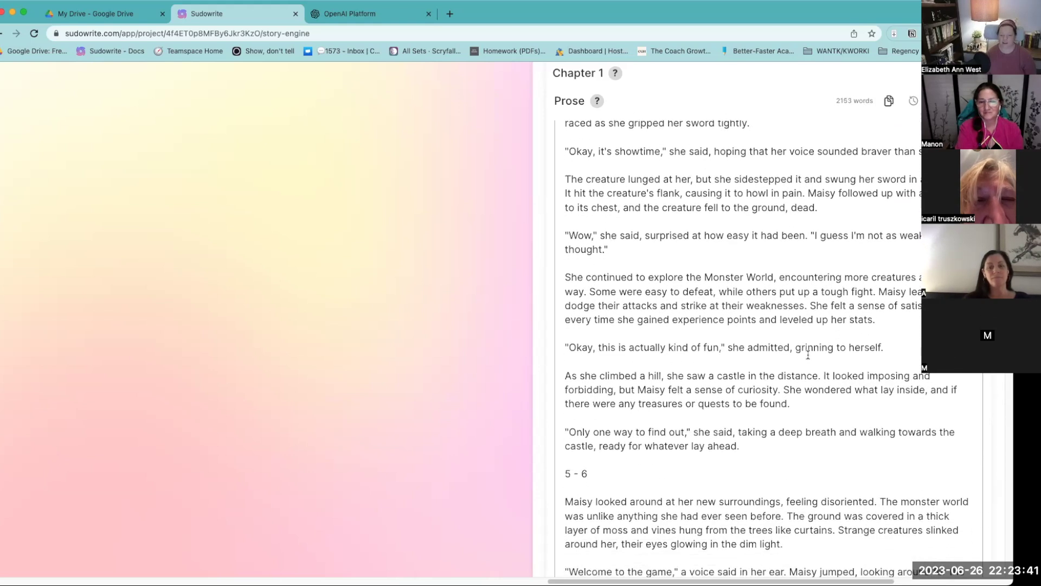
scroll(807, 355, "down", 9)
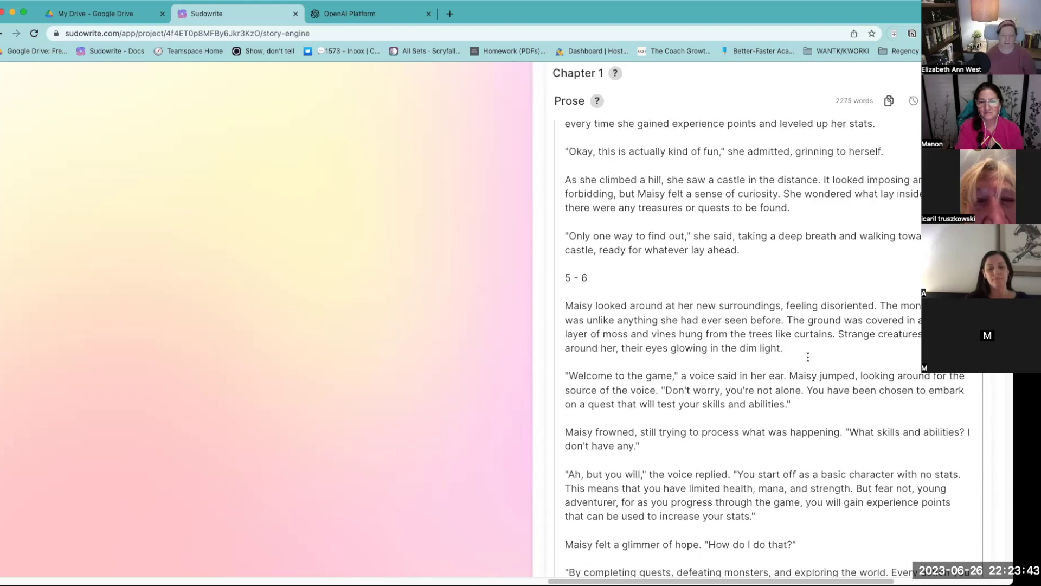
scroll(808, 358, "down", 1)
scroll(808, 358, "down", 3)
scroll(806, 358, "down", 2)
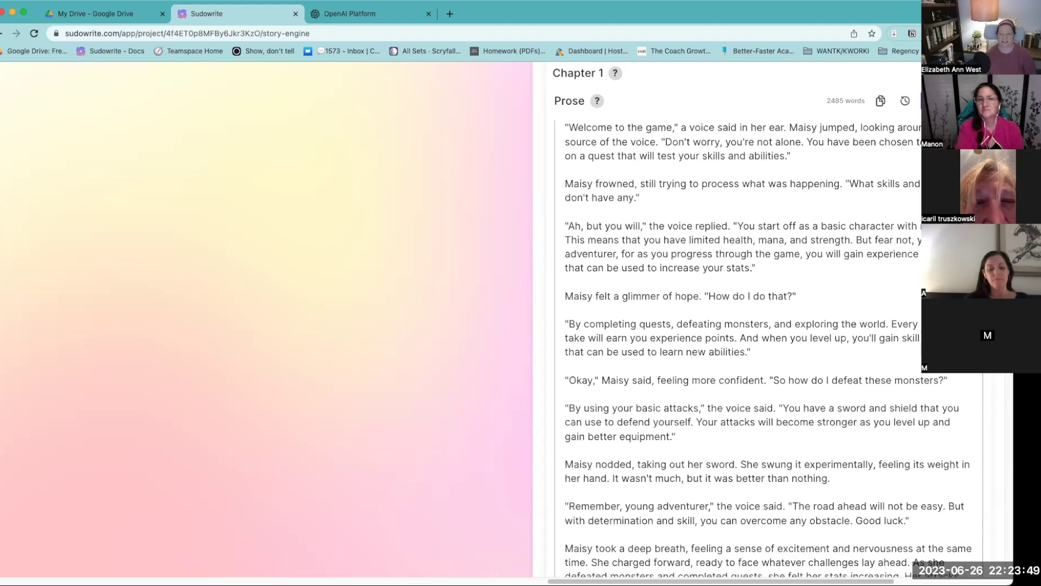
Step: Read the rest of the second version's prose, from the 7 - 8 section through the goblin fight in the 11 - 12 section
scroll(672, 271, "down", 8)
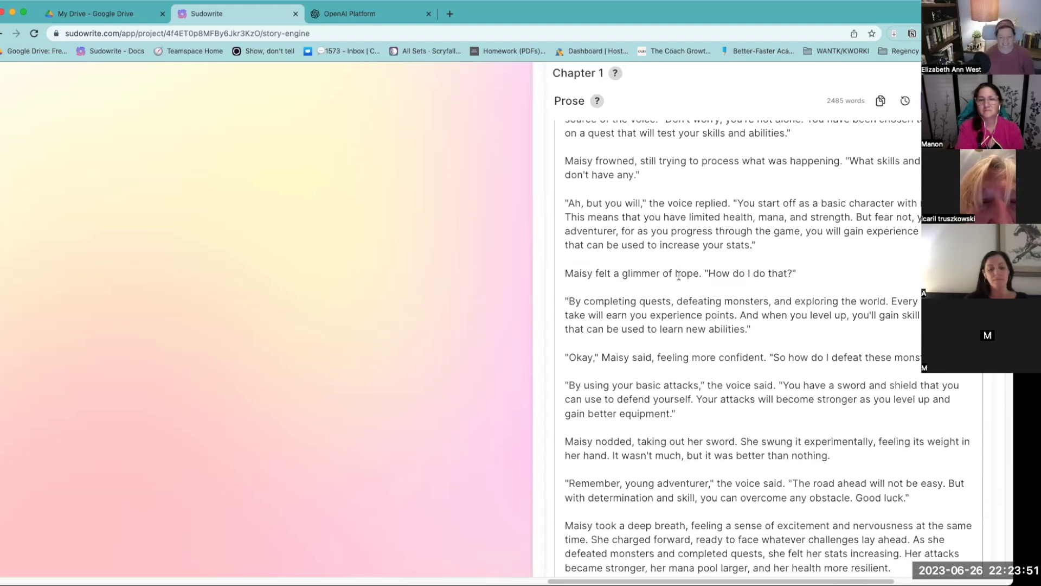
scroll(682, 387, "down", 7)
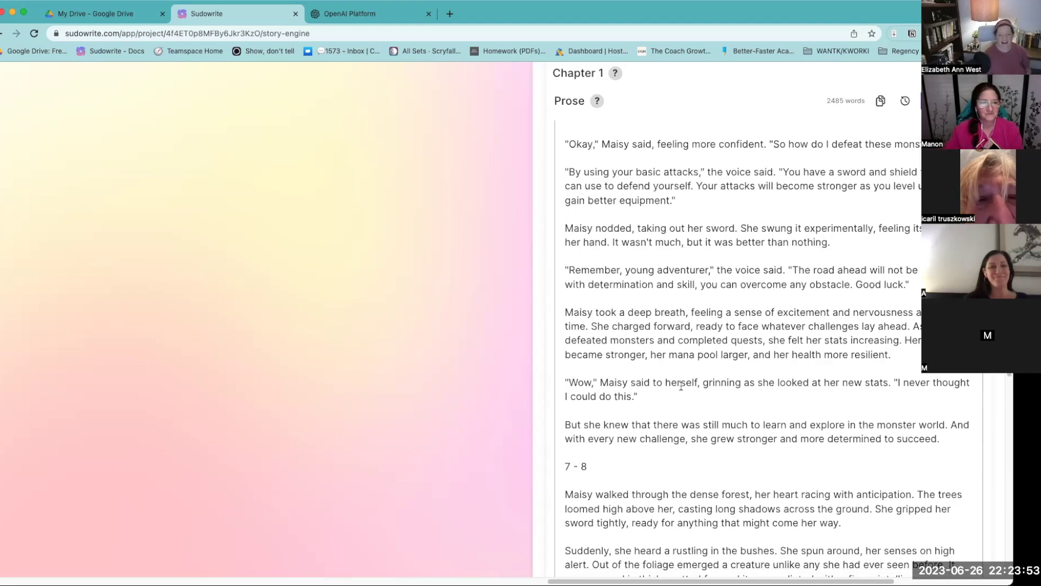
scroll(661, 385, "down", 17)
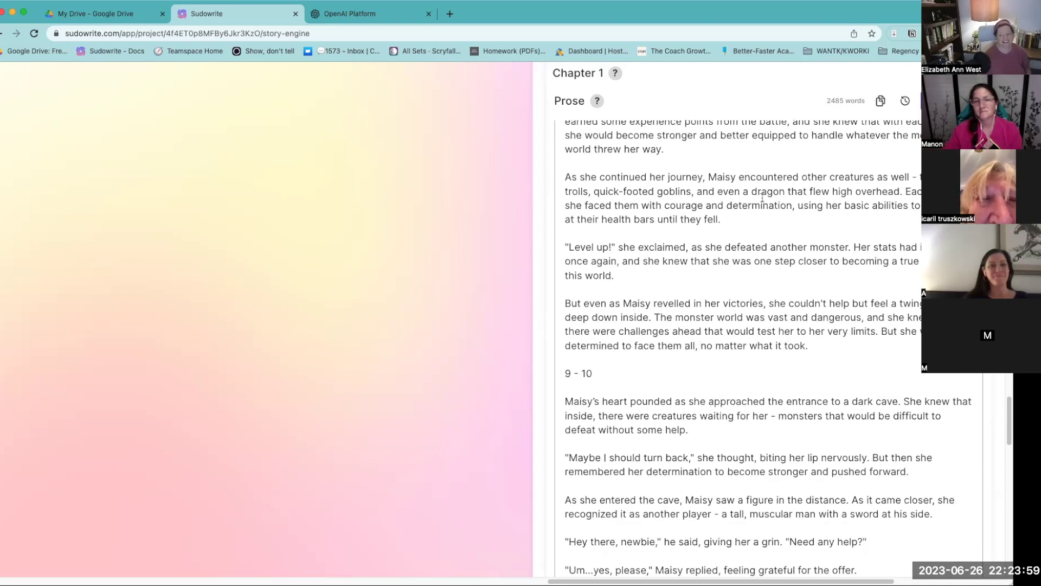
scroll(689, 269, "down", 7)
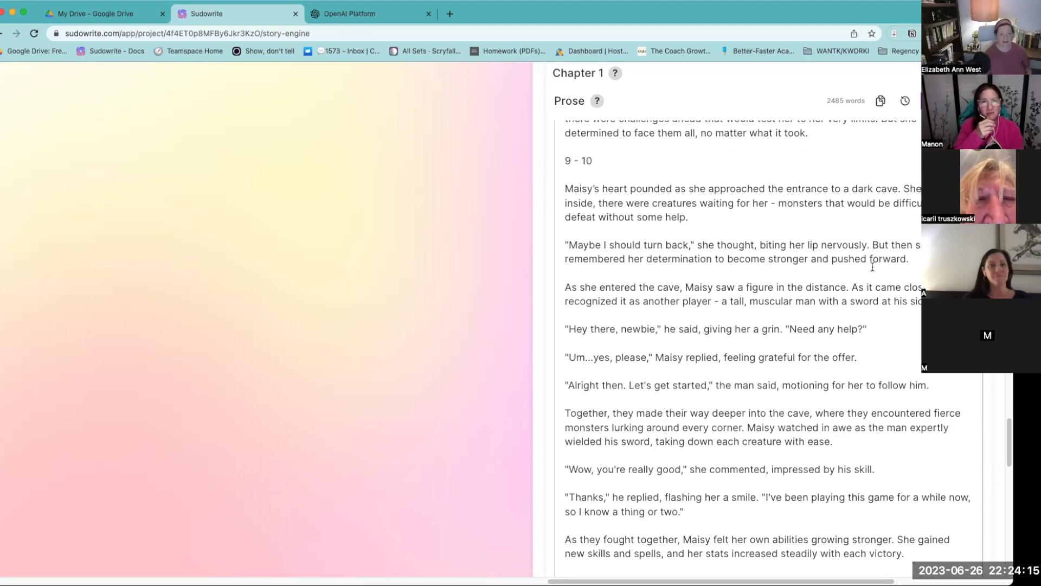
scroll(873, 266, "down", 20)
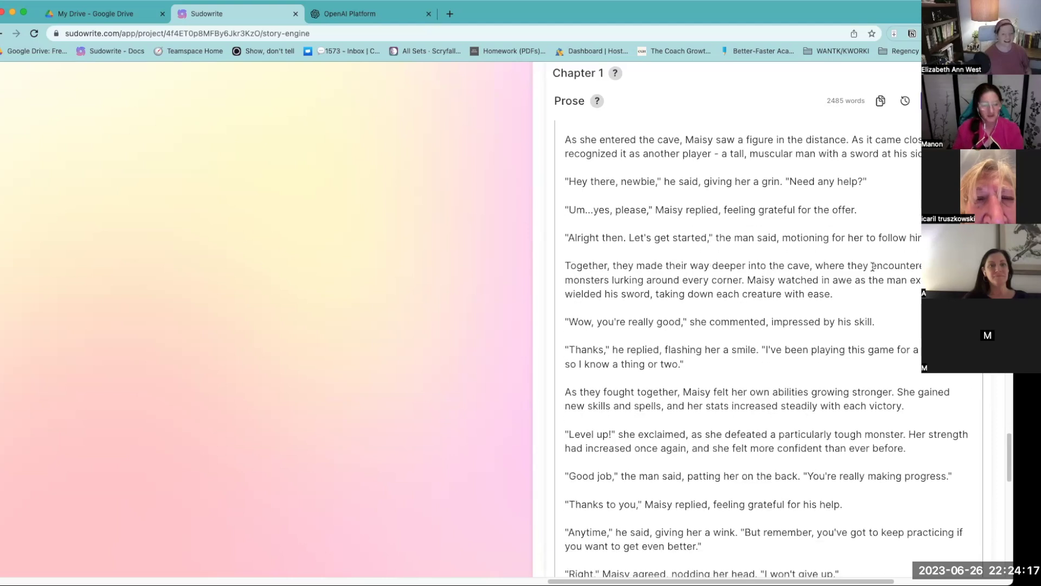
scroll(872, 266, "up", 15)
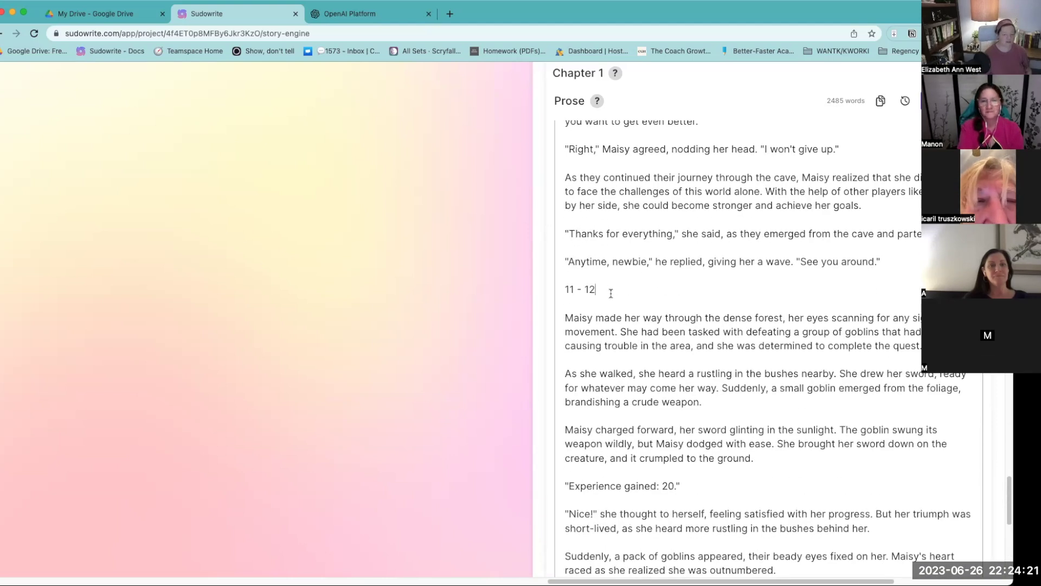
scroll(611, 293, "down", 5)
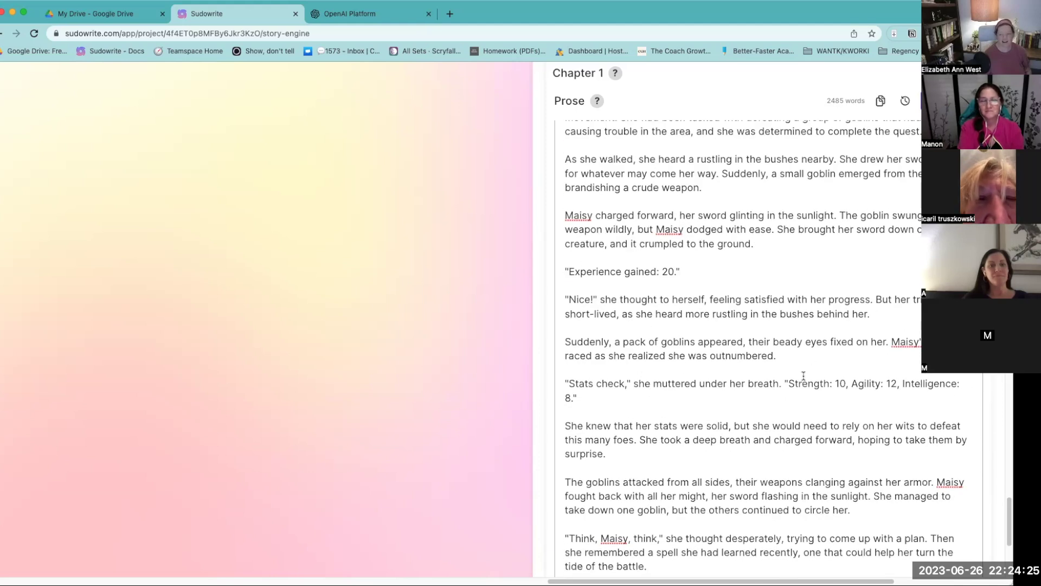
scroll(808, 391, "down", 2)
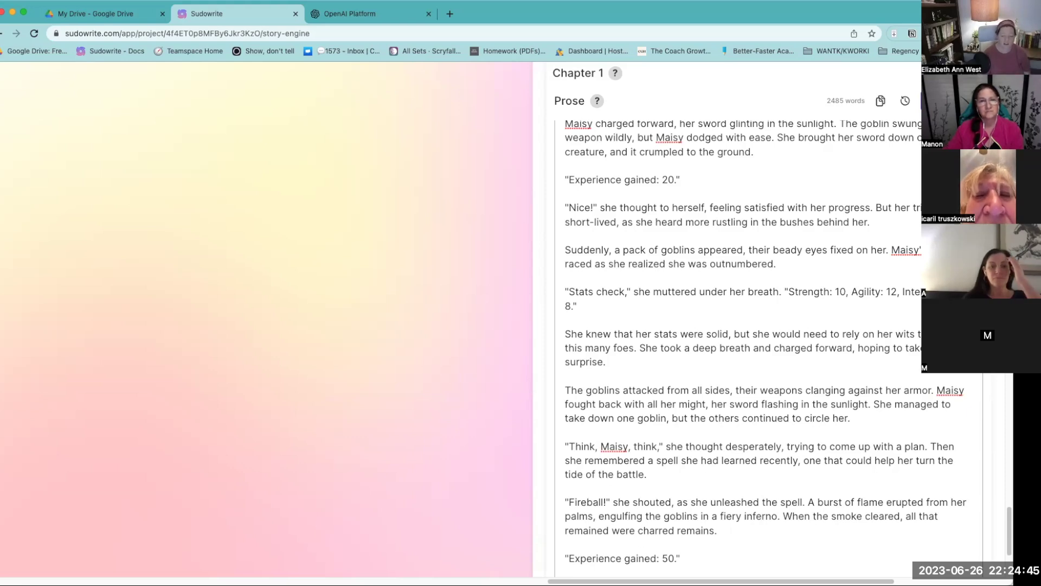
Step: Look back over the Outline and Characters cards and leave Story Engine for the Maisy document
scroll(759, 325, "left", 5)
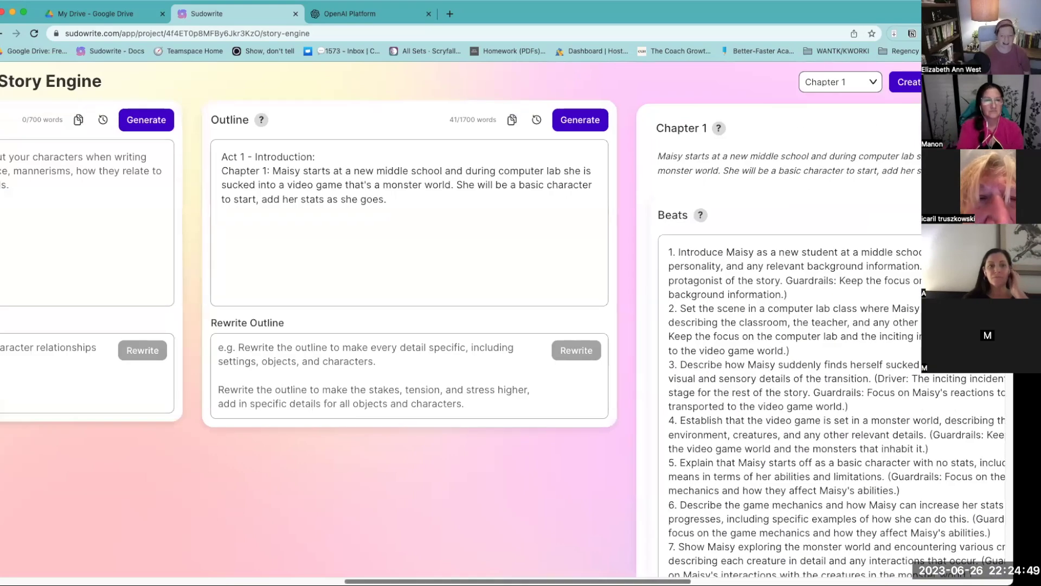
scroll(487, 325, "left", 5)
scroll(476, 88, "left", 3)
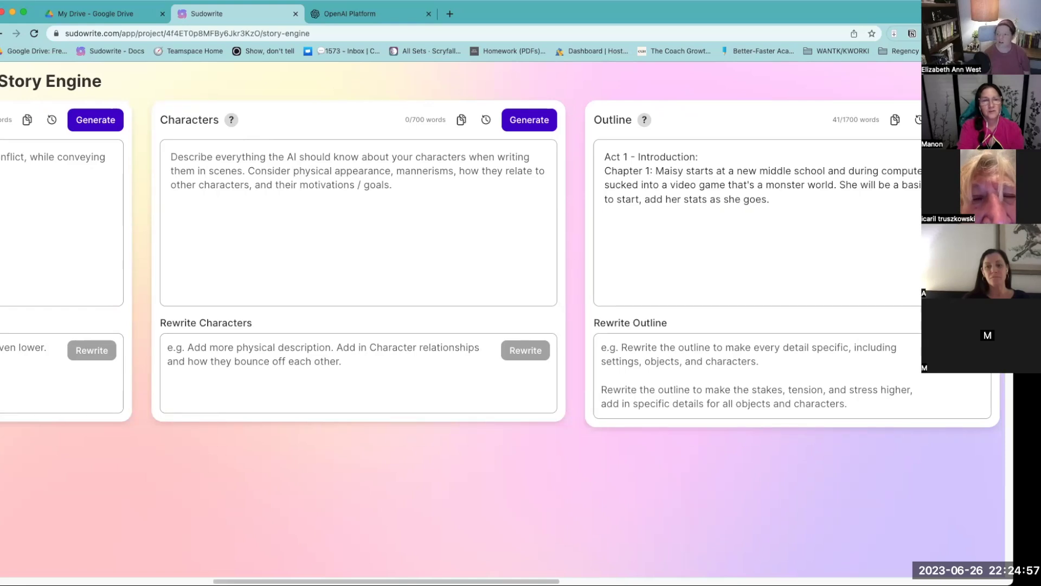
key("super+bracketleft")
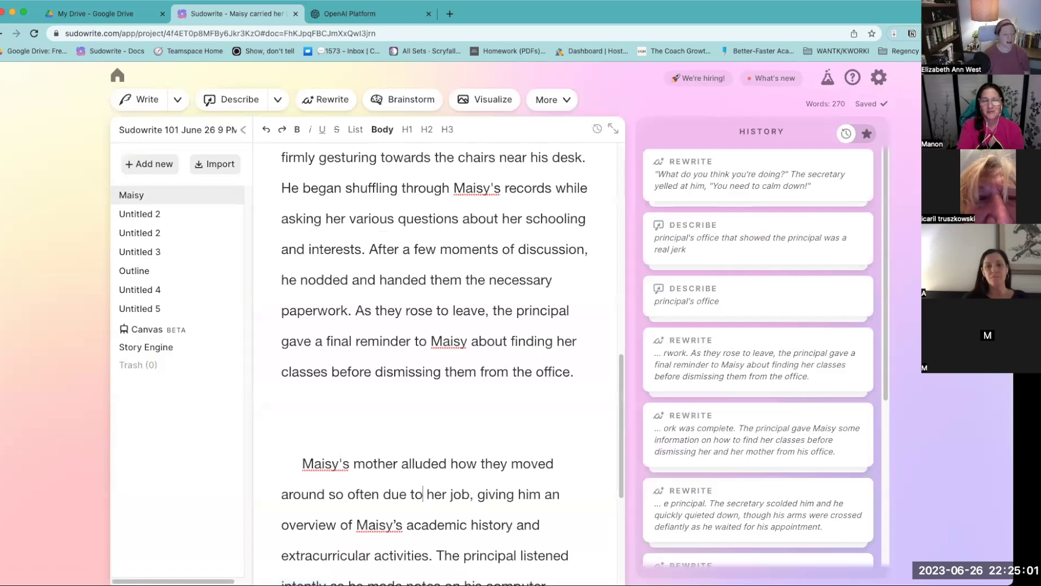
Step: Reopen Story Engine from the project and review the second Chapter 1 version's beats and prose
left_click(144, 347)
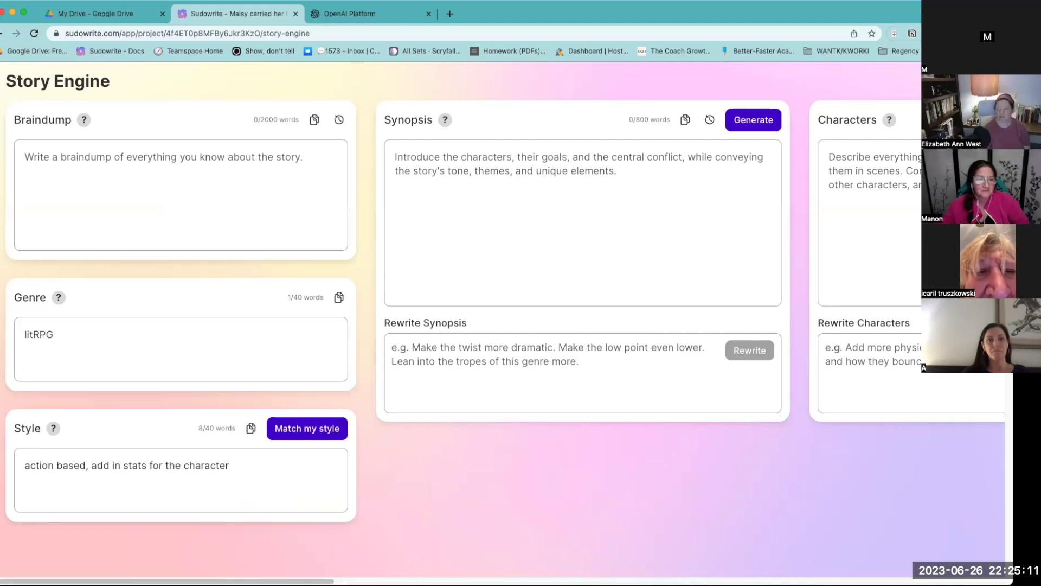
key("super+bracketleft")
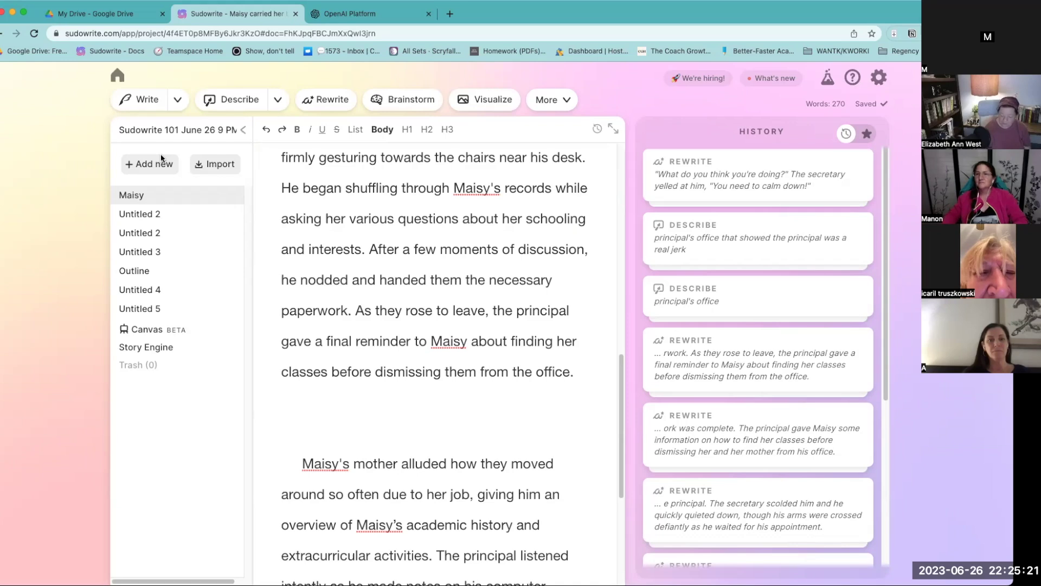
left_click(146, 347)
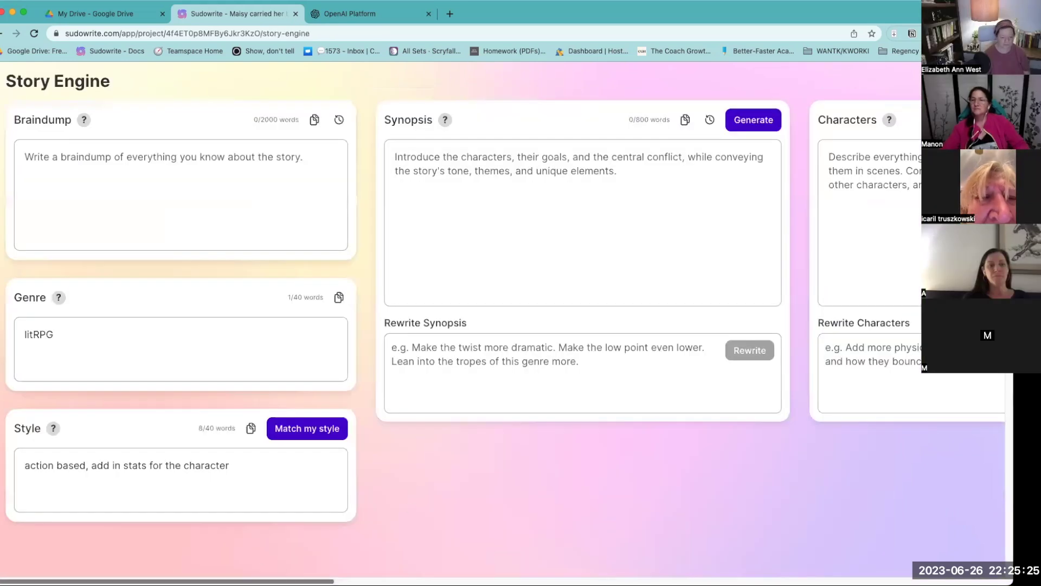
scroll(850, 536, "right", 10)
scroll(555, 387, "down", 10)
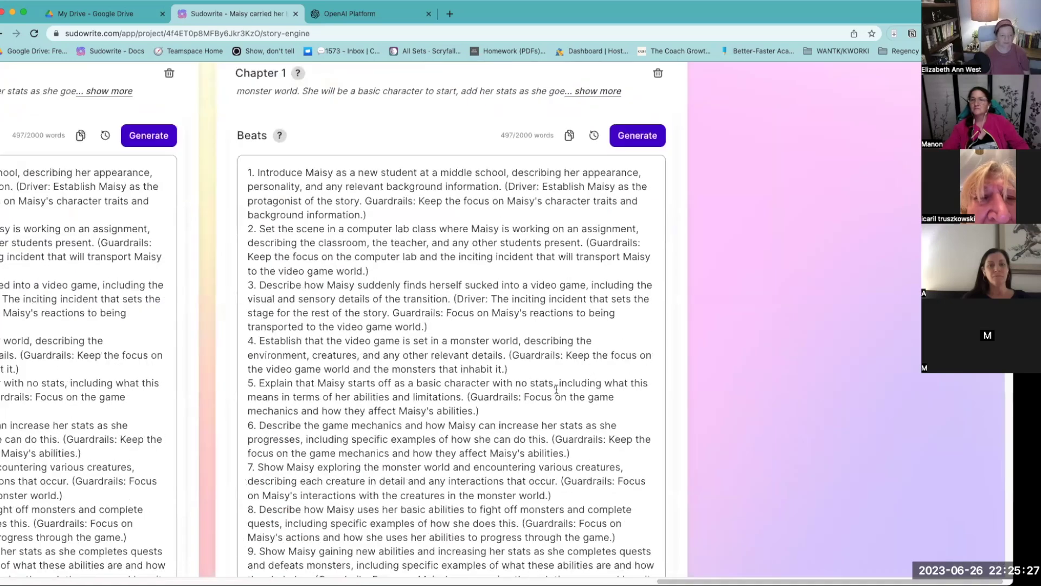
scroll(556, 388, "down", 15)
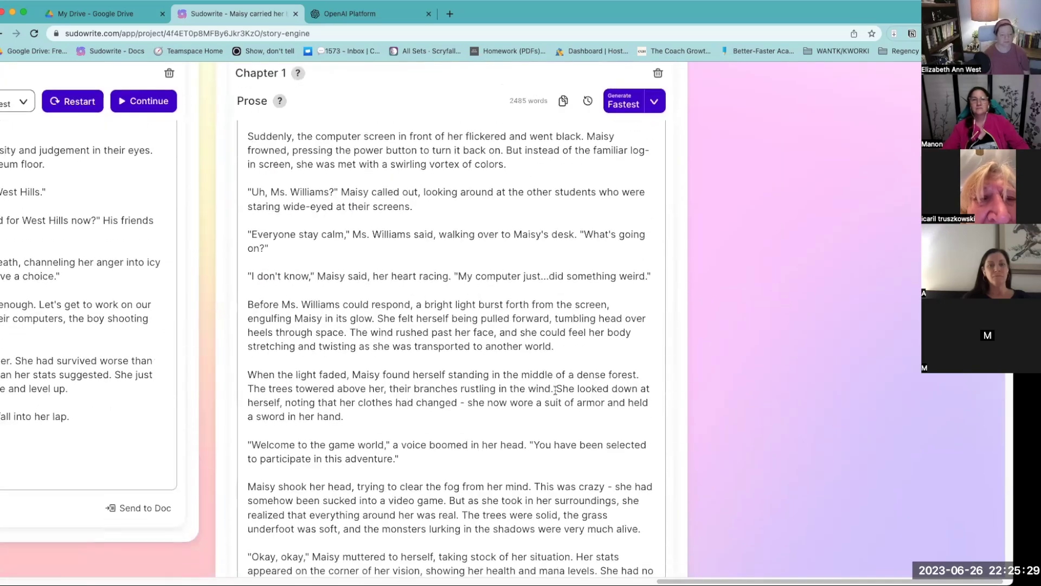
scroll(553, 388, "down", 10)
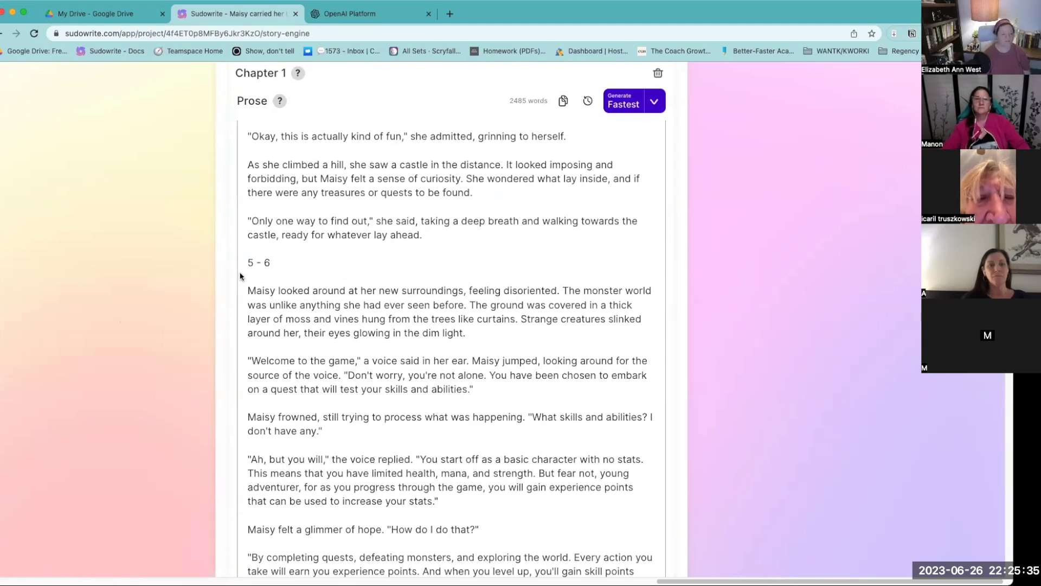
key("super+Left")
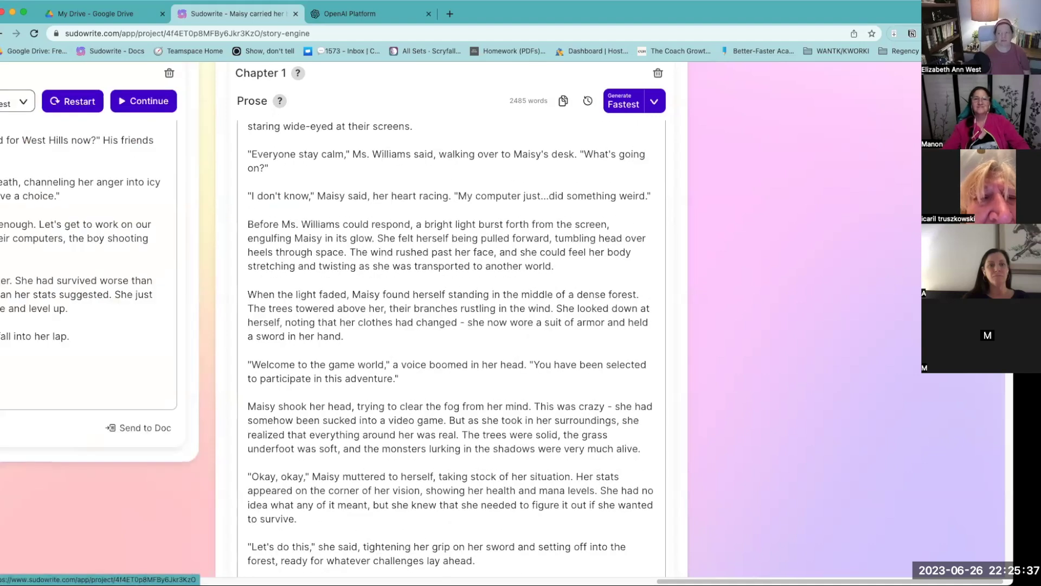